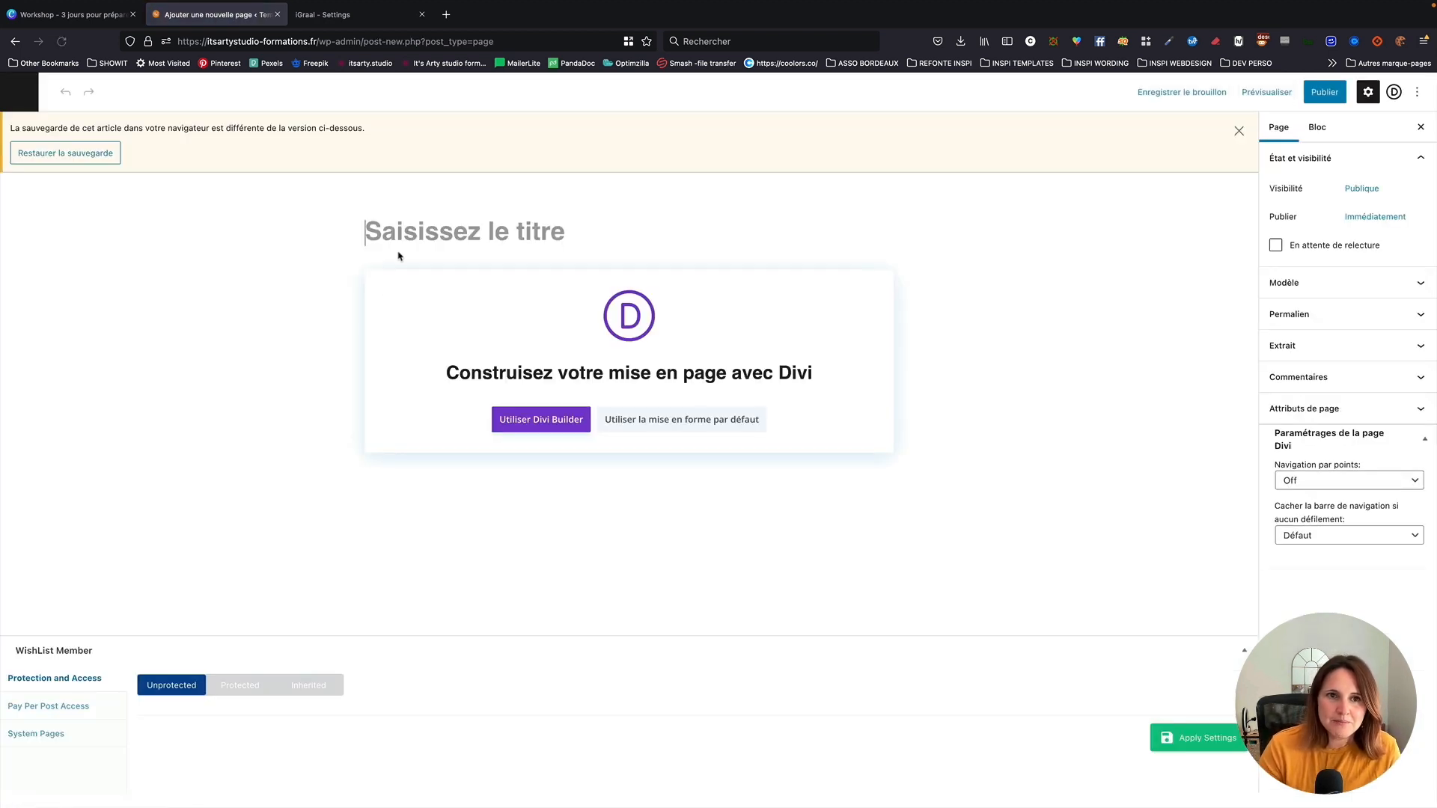
# Save the new page titled "Page test" as a draft and open it in Divi Builder
pyautogui.click(421, 14)
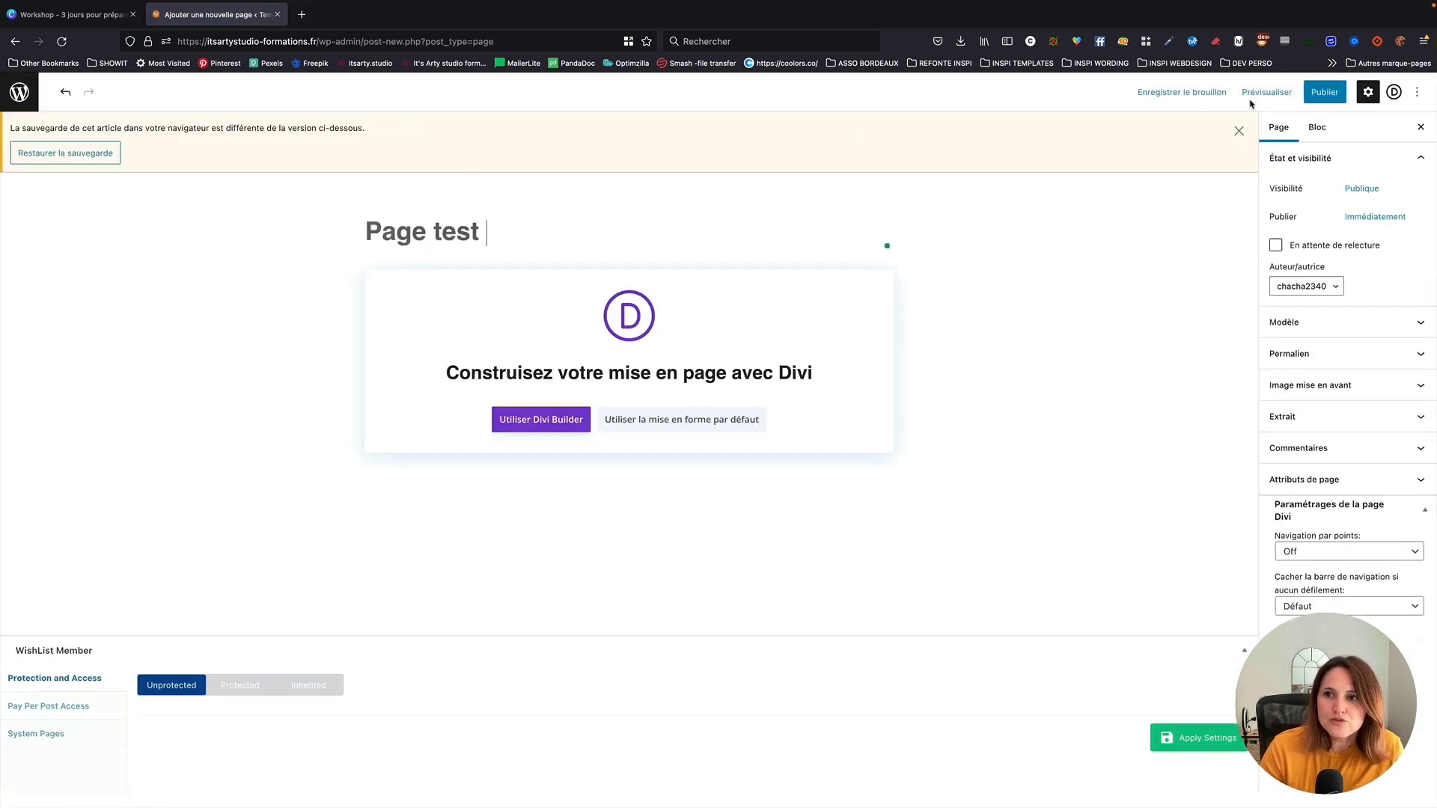
pyautogui.click(1190, 94)
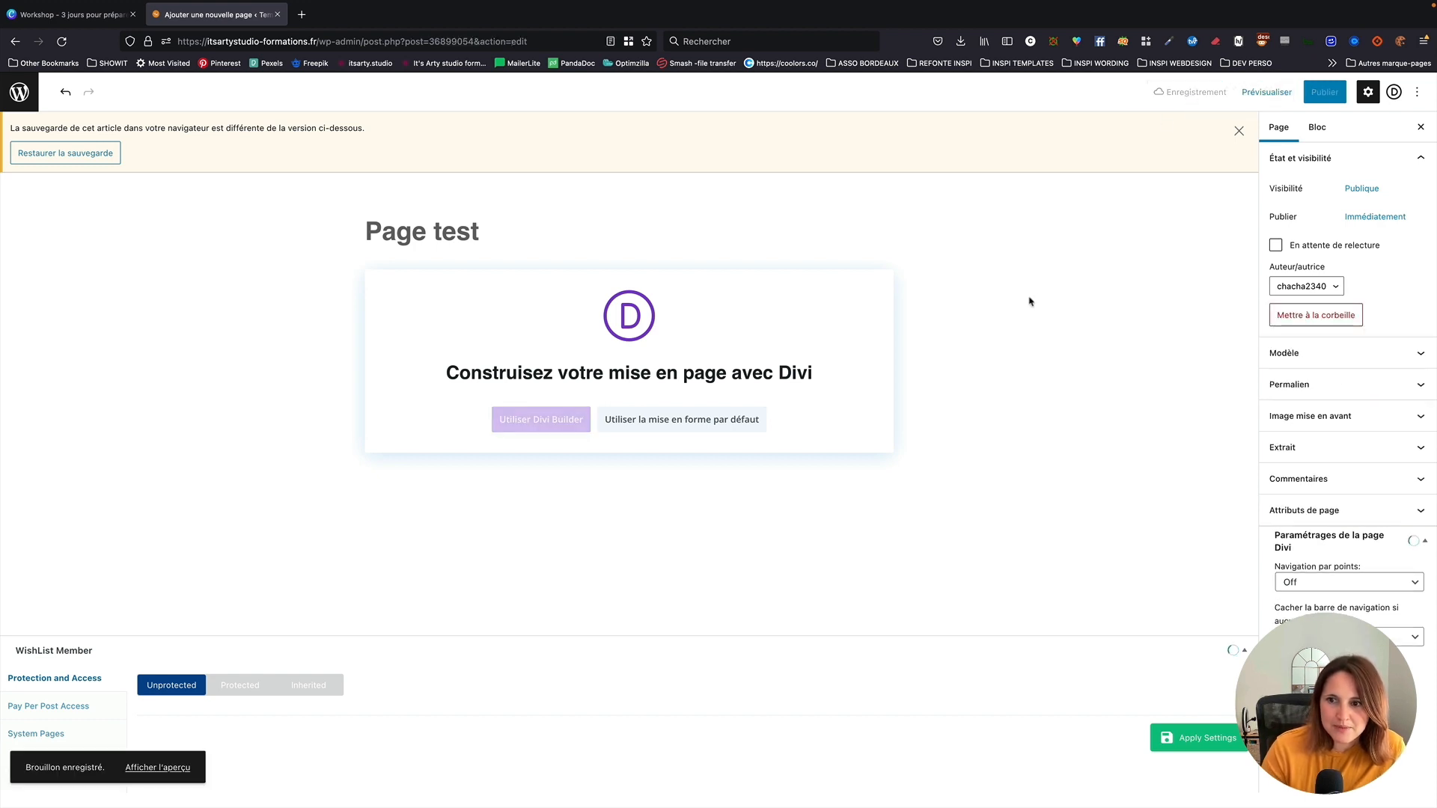
pyautogui.click(559, 427)
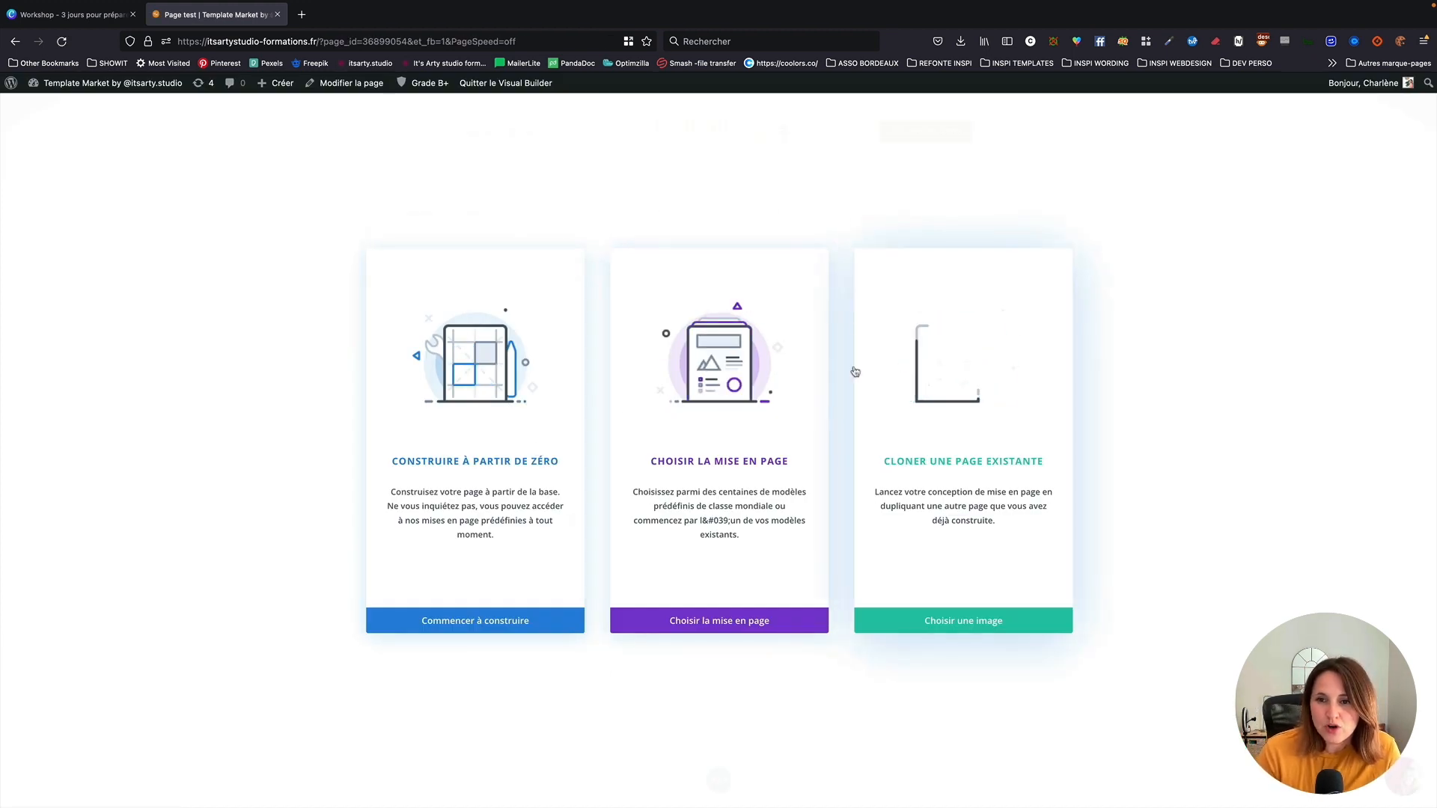
# Start building the page from scratch and insert a row with two equal columns
pyautogui.click(454, 395)
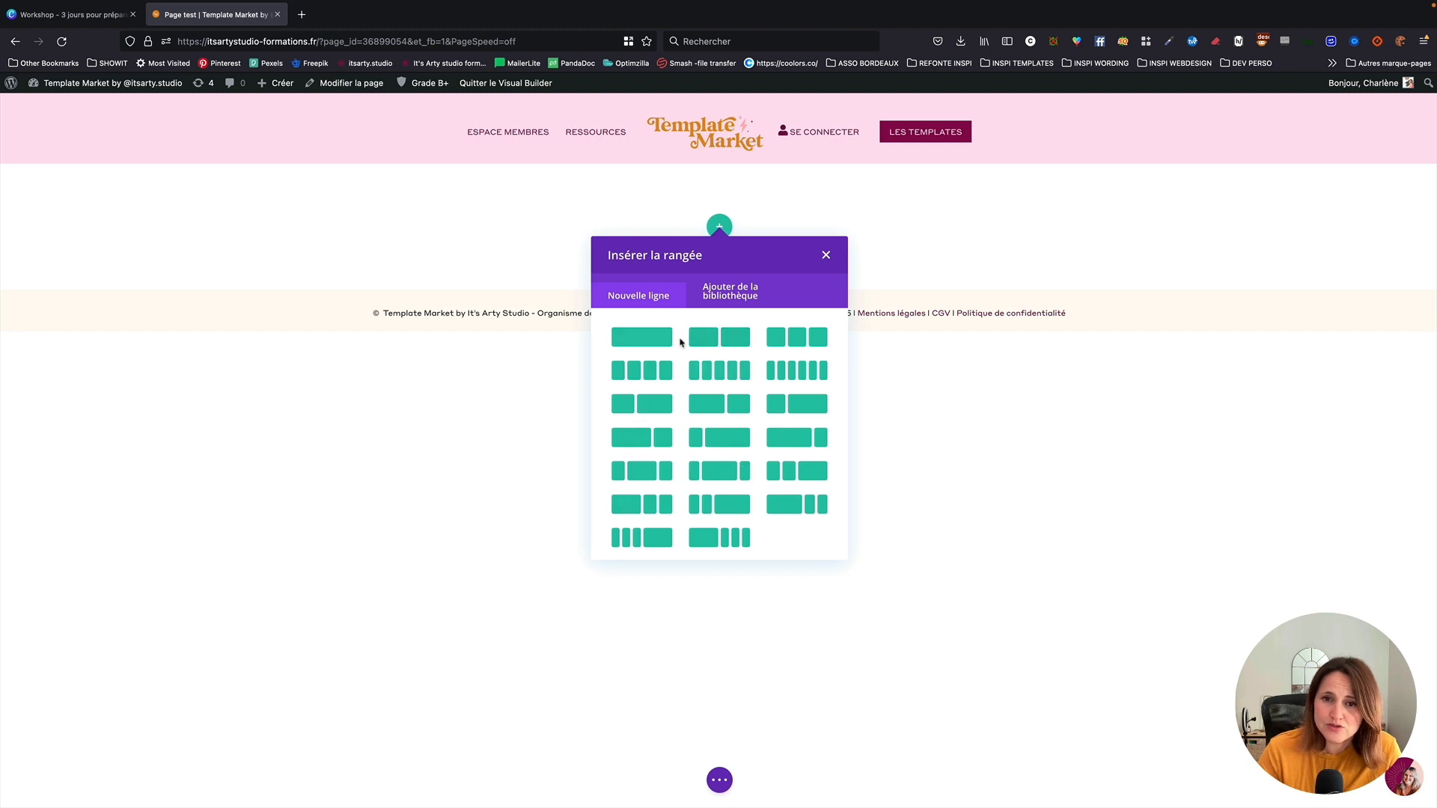
pyautogui.click(725, 342)
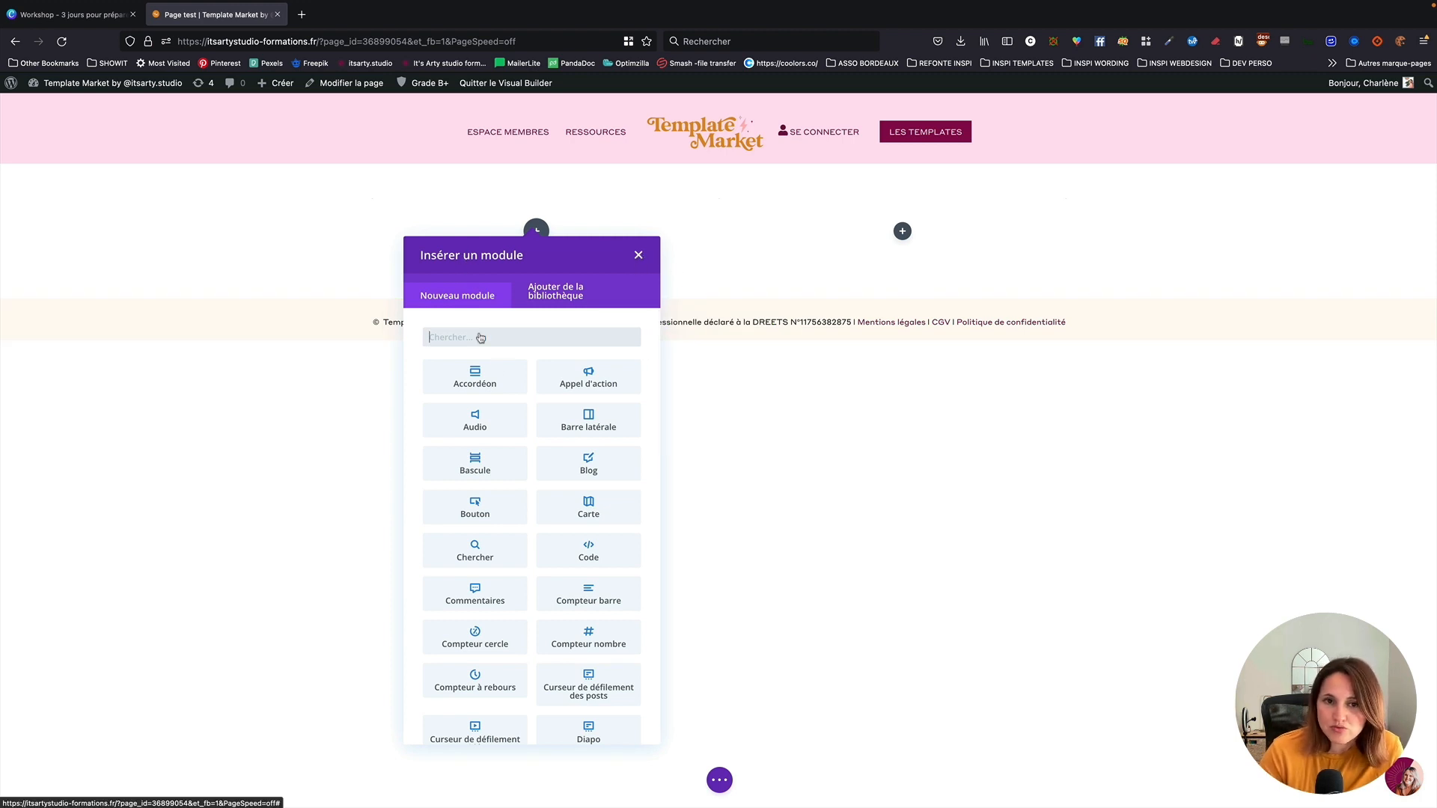
# Add an Image module to the row's first column, using the round orange TM logo from the media library
pyautogui.write('i')
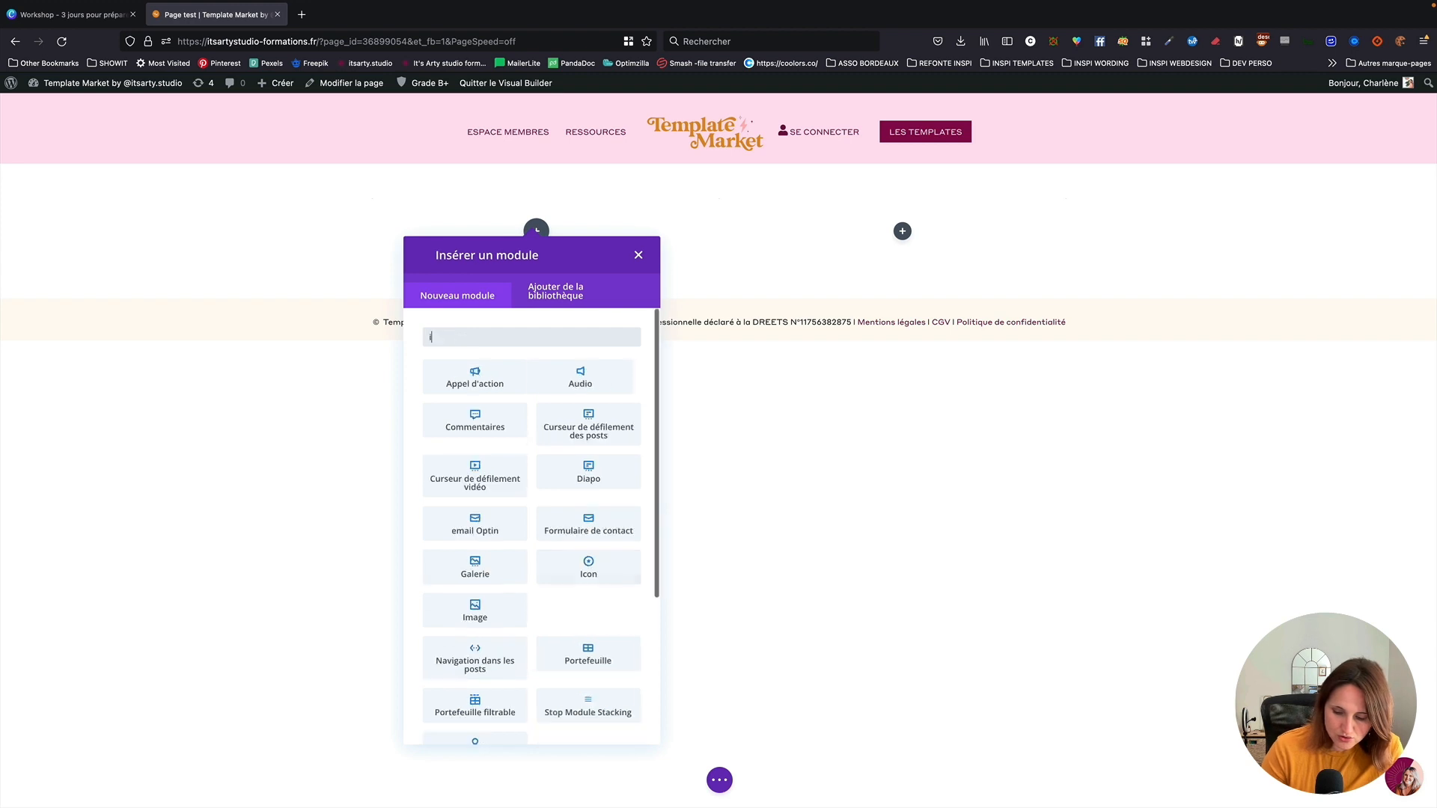
pyautogui.write('mag')
pyautogui.click(490, 381)
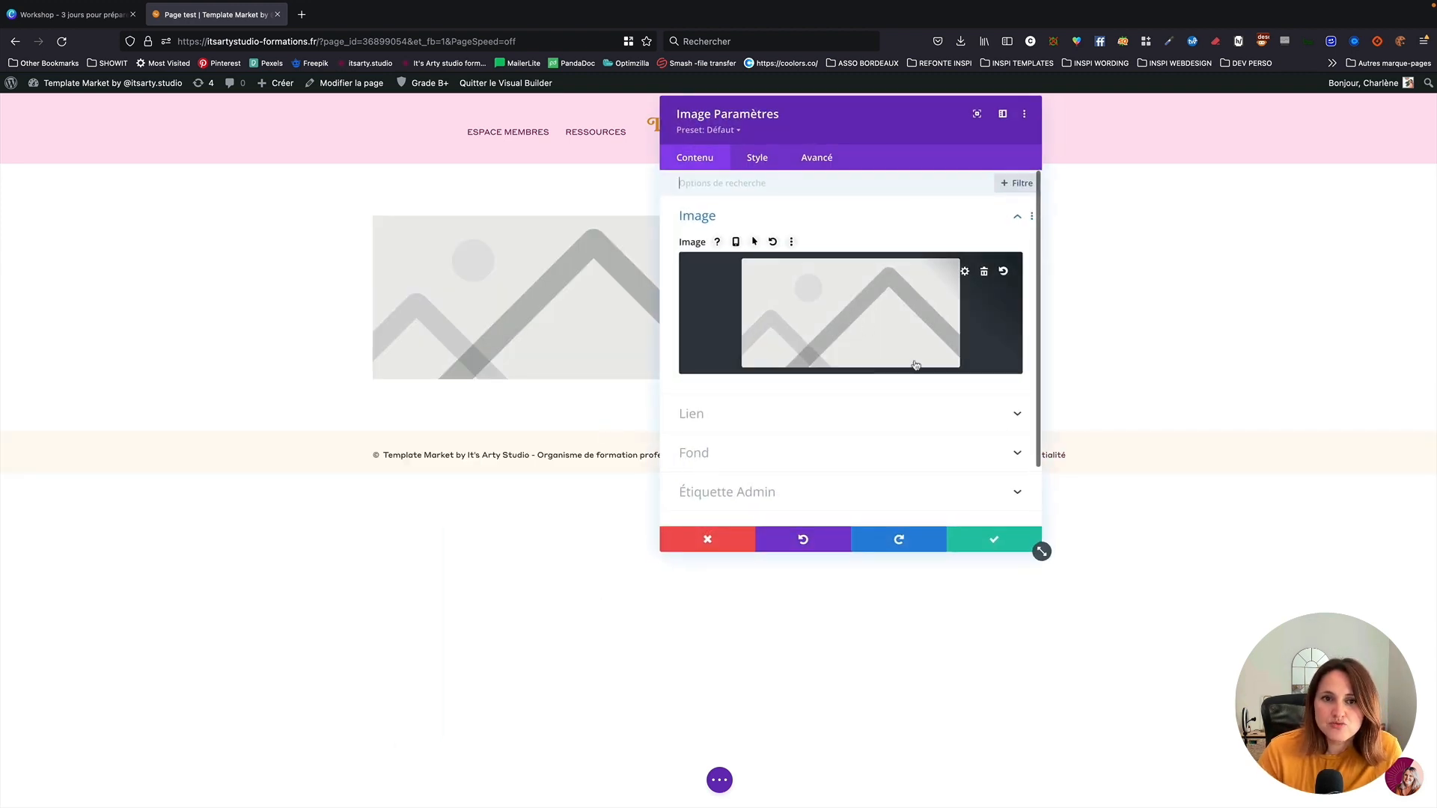
pyautogui.click(879, 321)
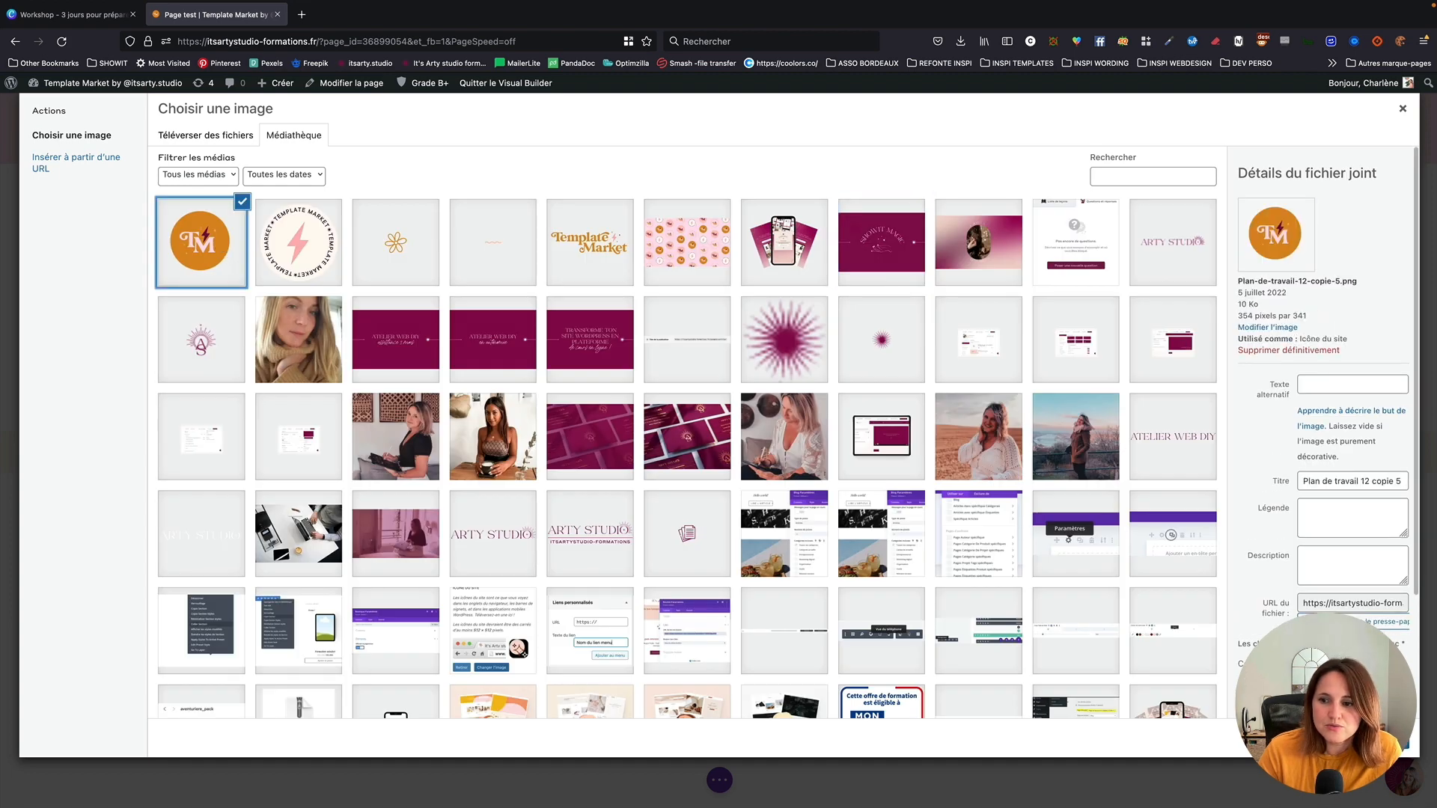
pyautogui.click(1366, 741)
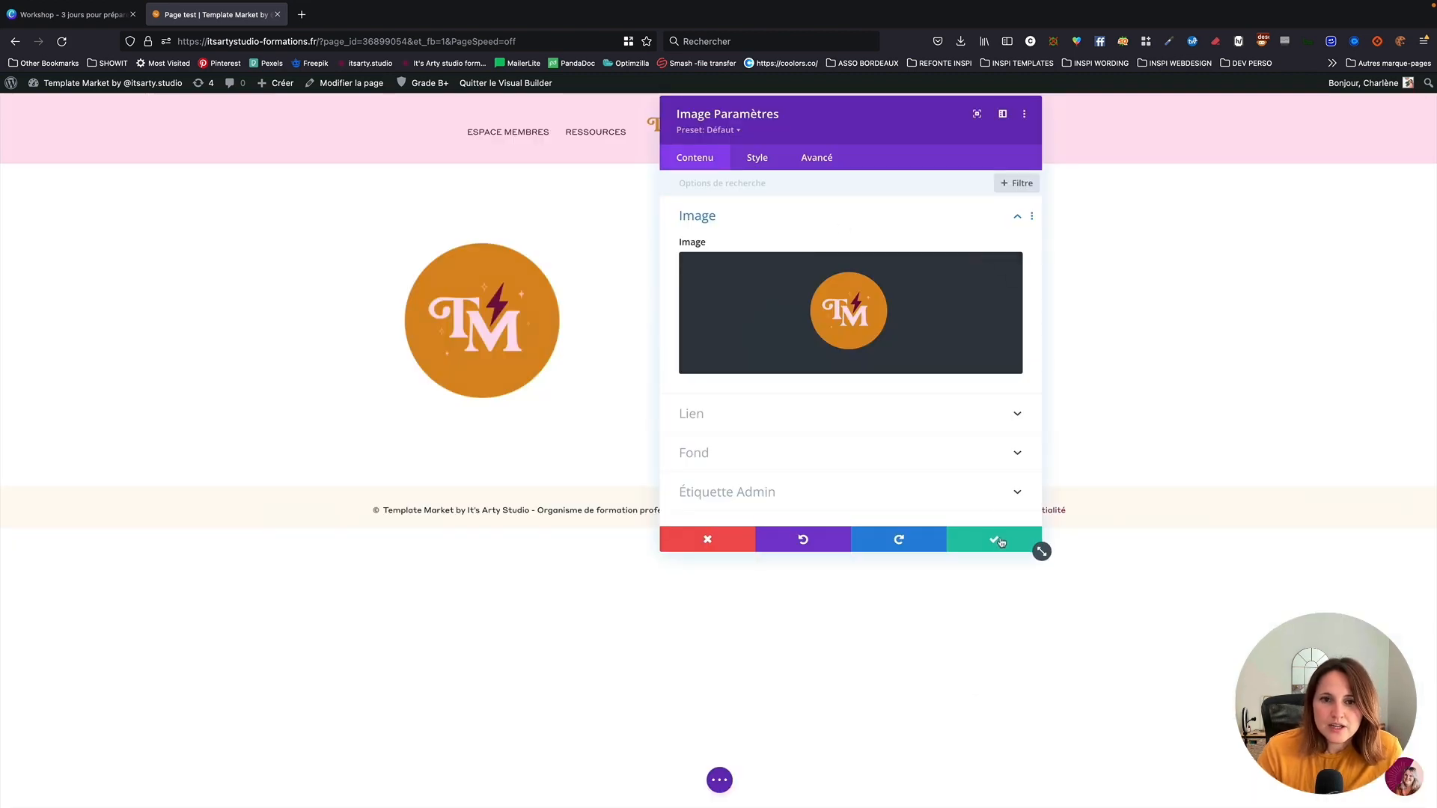
pyautogui.click(1002, 540)
# Add a Text module to the second column and replace its placeholder text with "Mon titre ici"
pyautogui.click(902, 231)
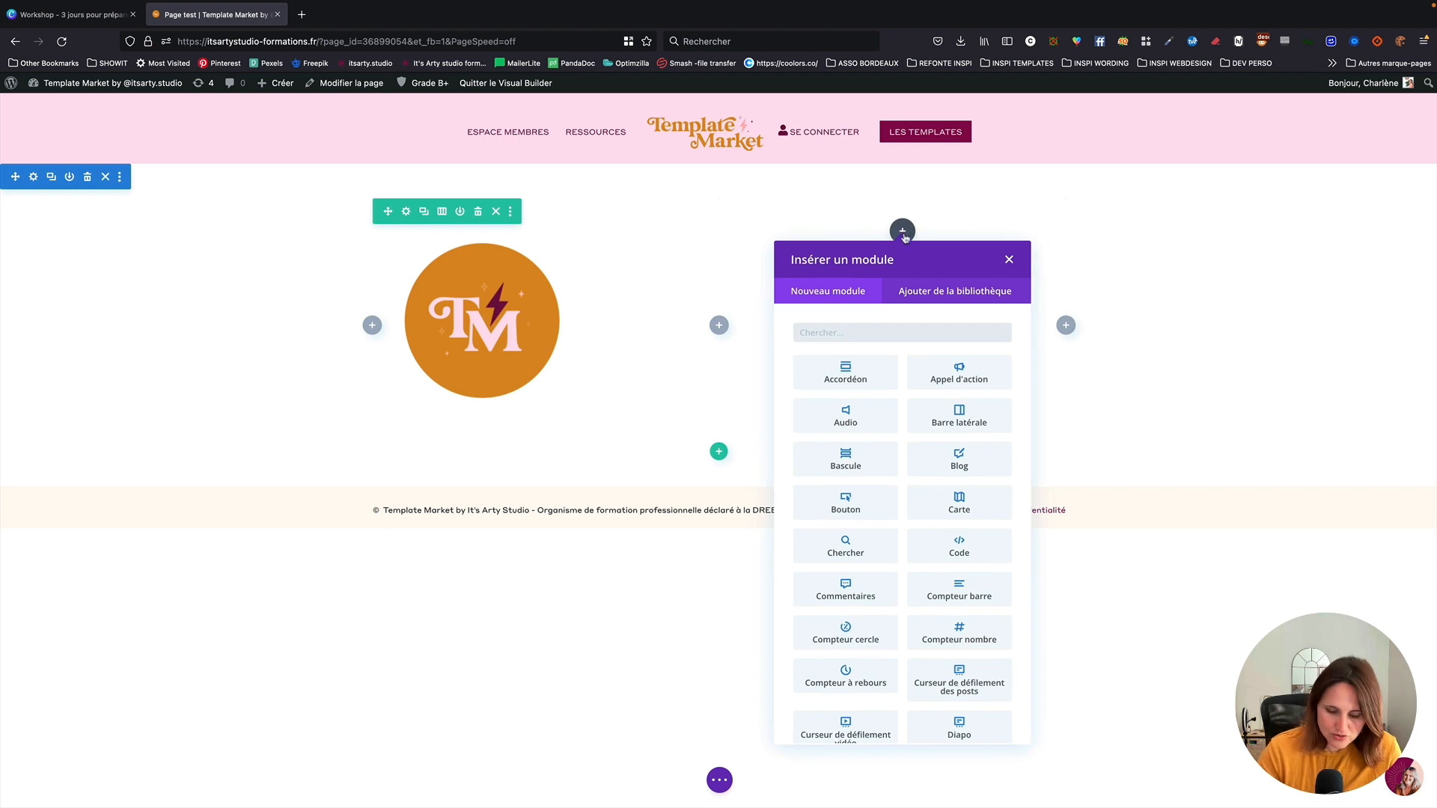
pyautogui.write('text')
pyautogui.click(861, 363)
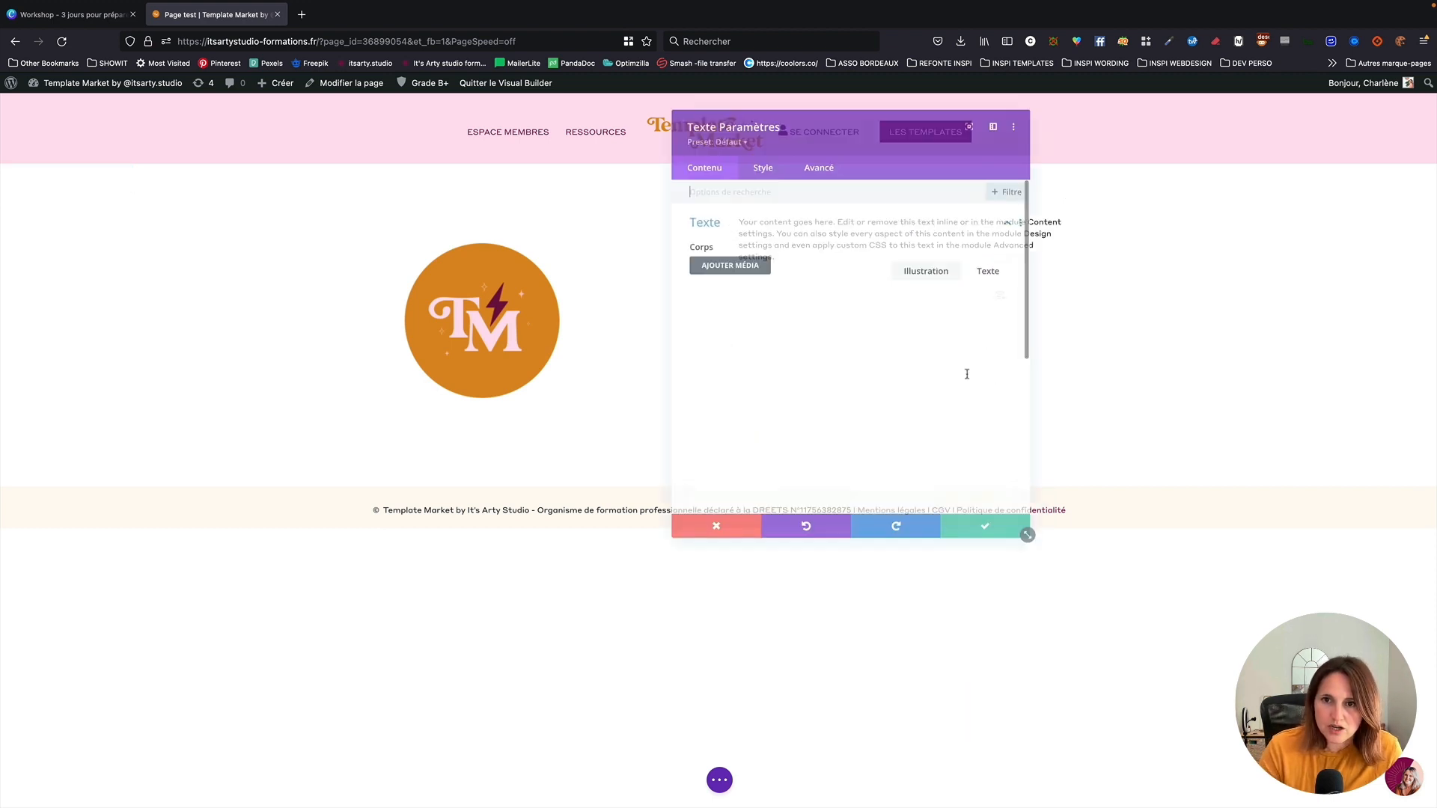
pyautogui.tripleClick(919, 376)
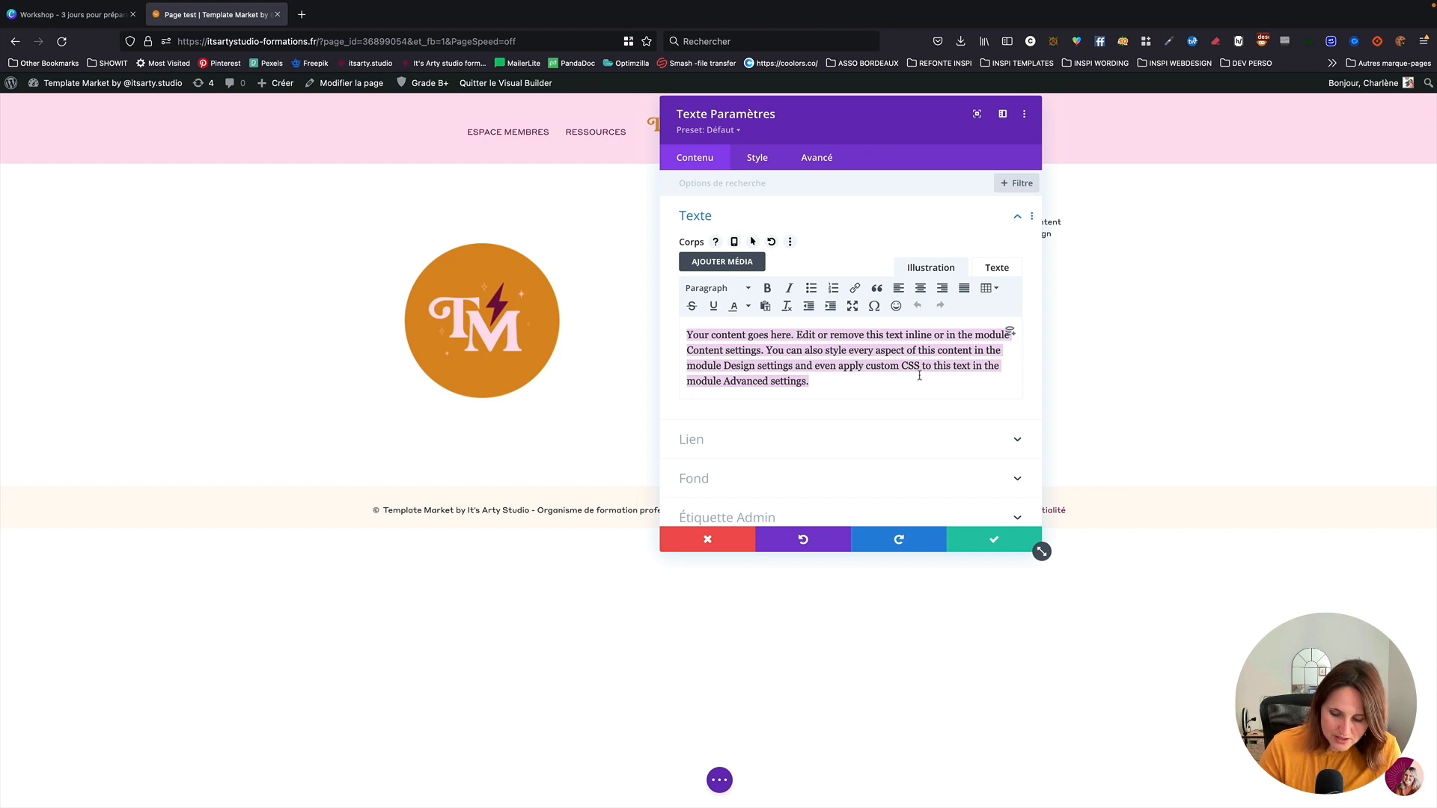
pyautogui.write('Mon titre ici')
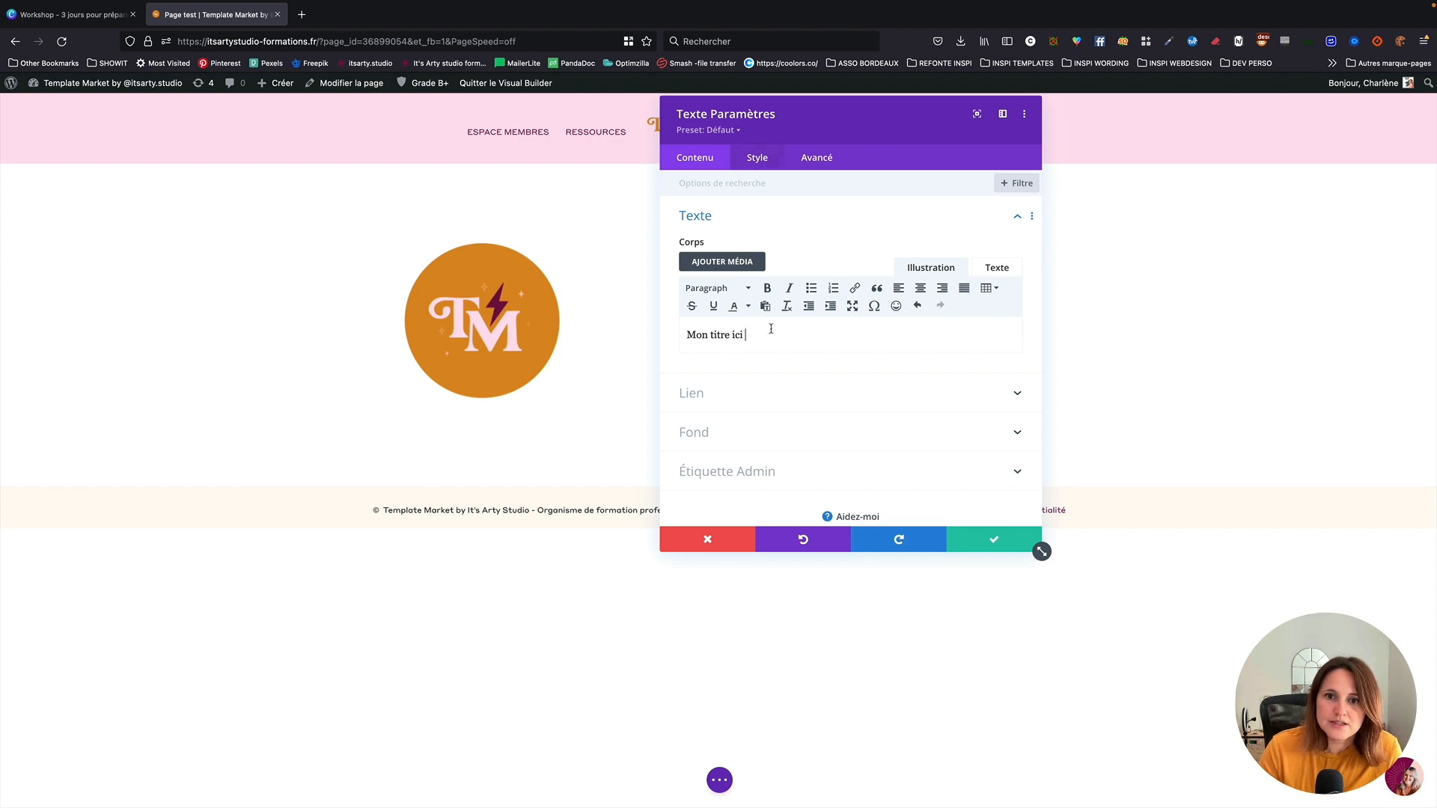
# Format the text "Mon titre ici" as Heading 1
pyautogui.tripleClick(771, 332)
pyautogui.click(717, 288)
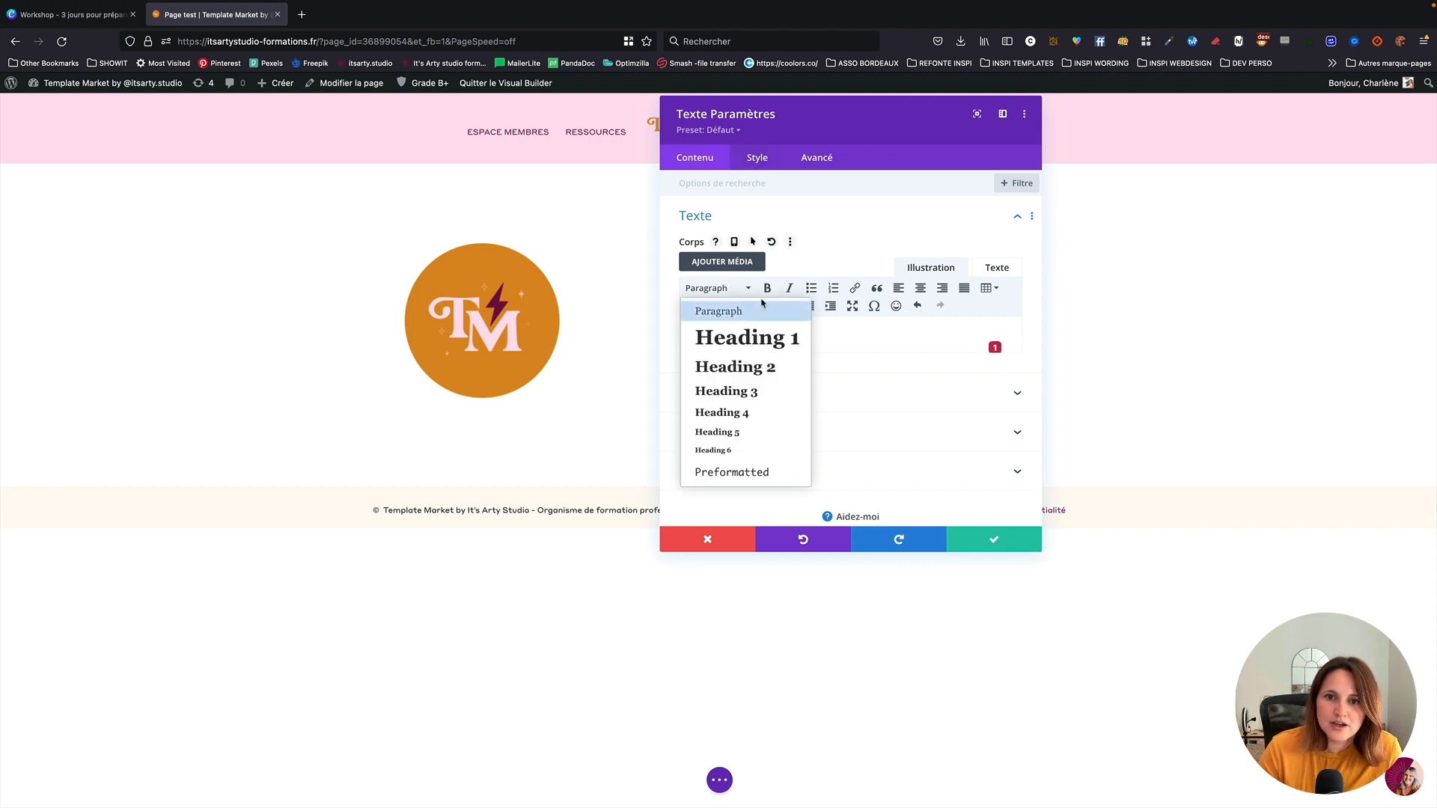
pyautogui.click(767, 345)
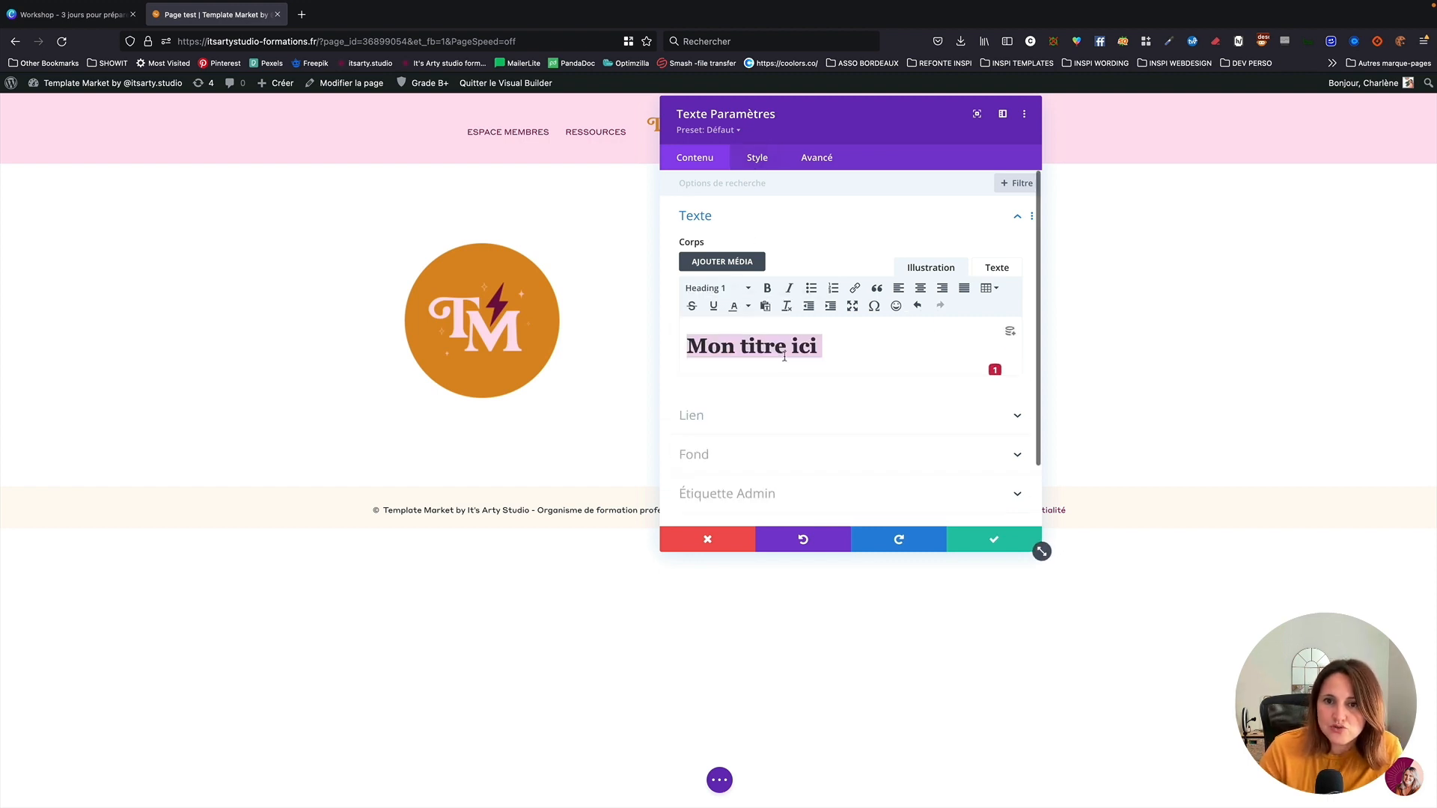
# Move the text settings window away from the heading and review its Texte, Lien and Fond content options
pyautogui.click(760, 161)
pyautogui.click(763, 259)
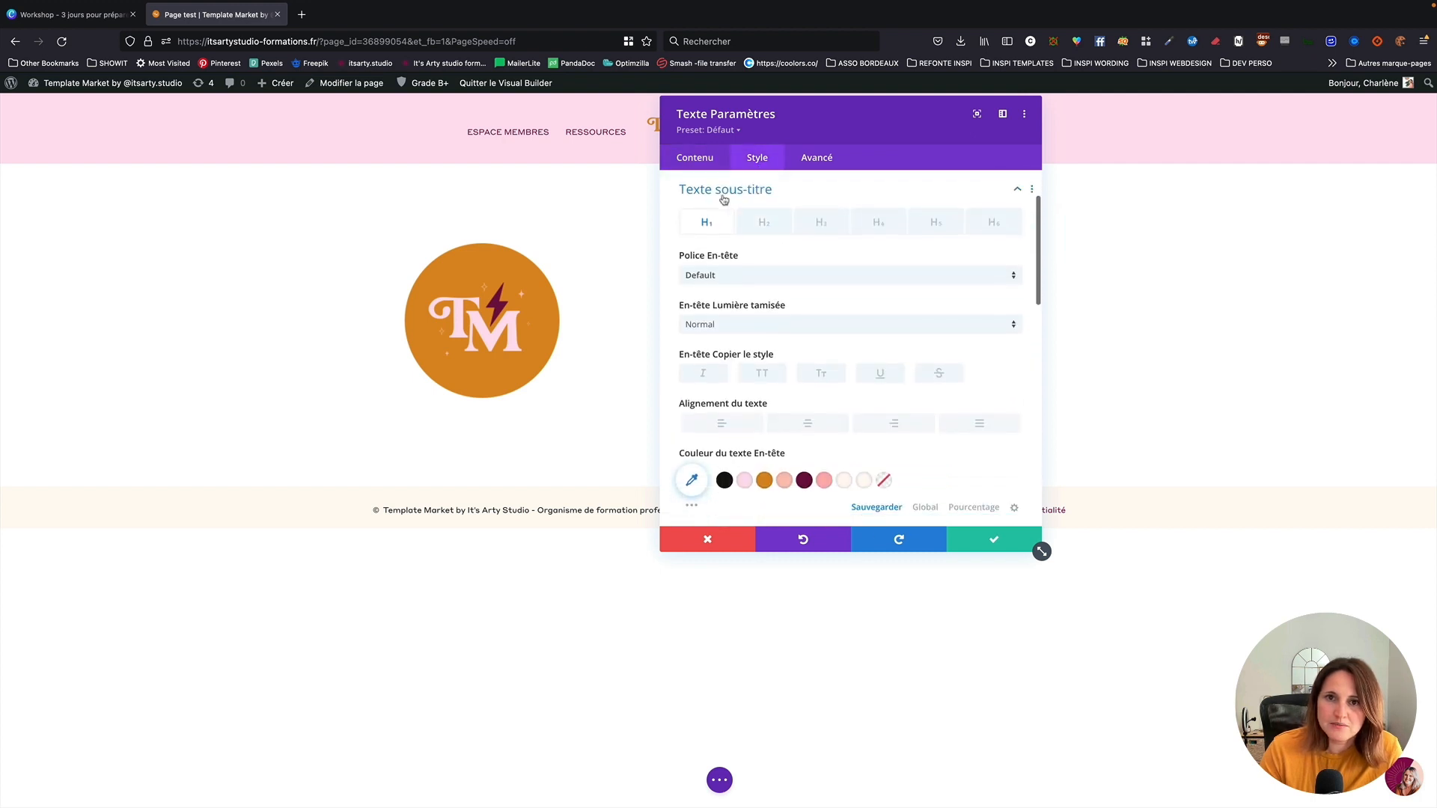
pyautogui.click(697, 158)
pyautogui.moveTo(798, 134); pyautogui.dragTo(1043, 161)
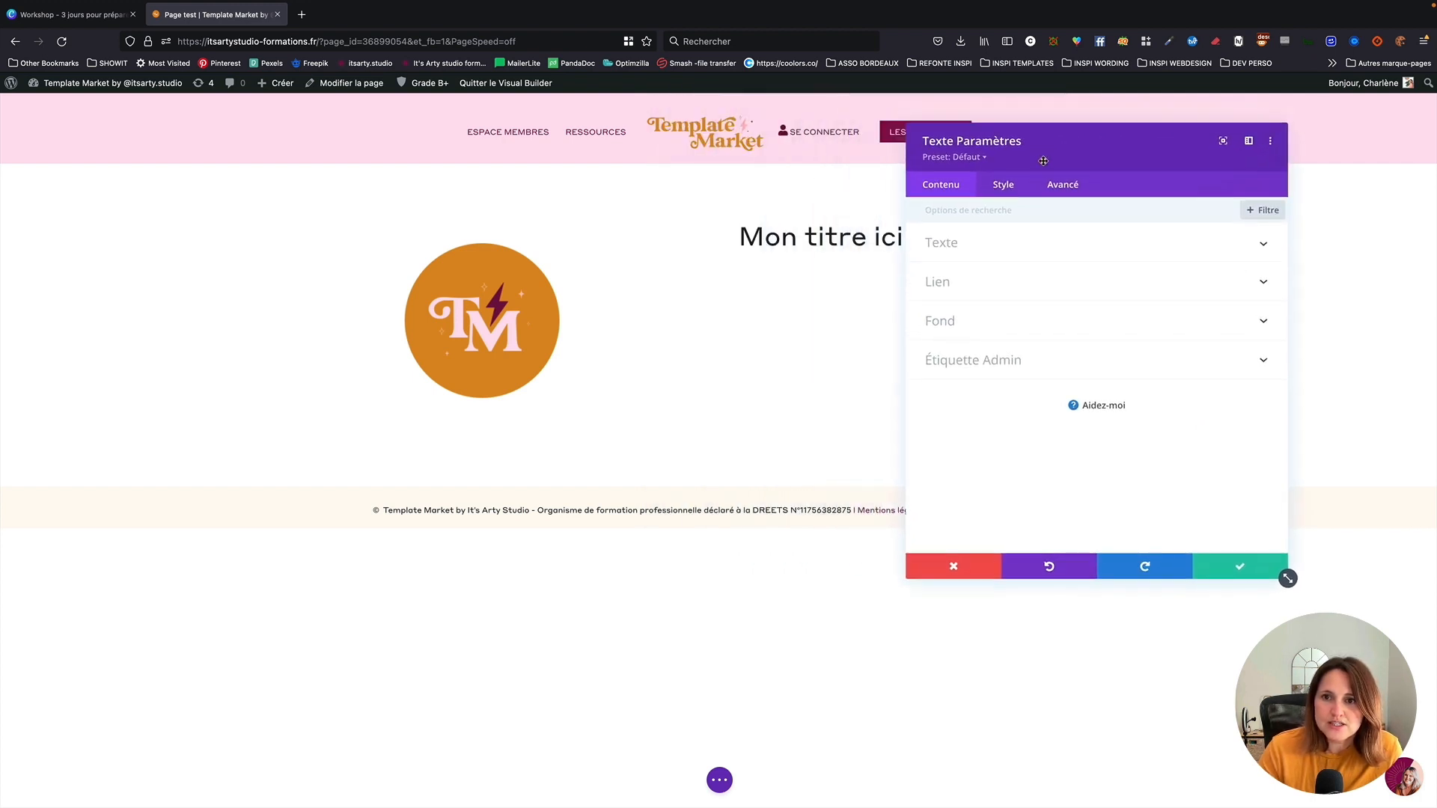
pyautogui.click(964, 247)
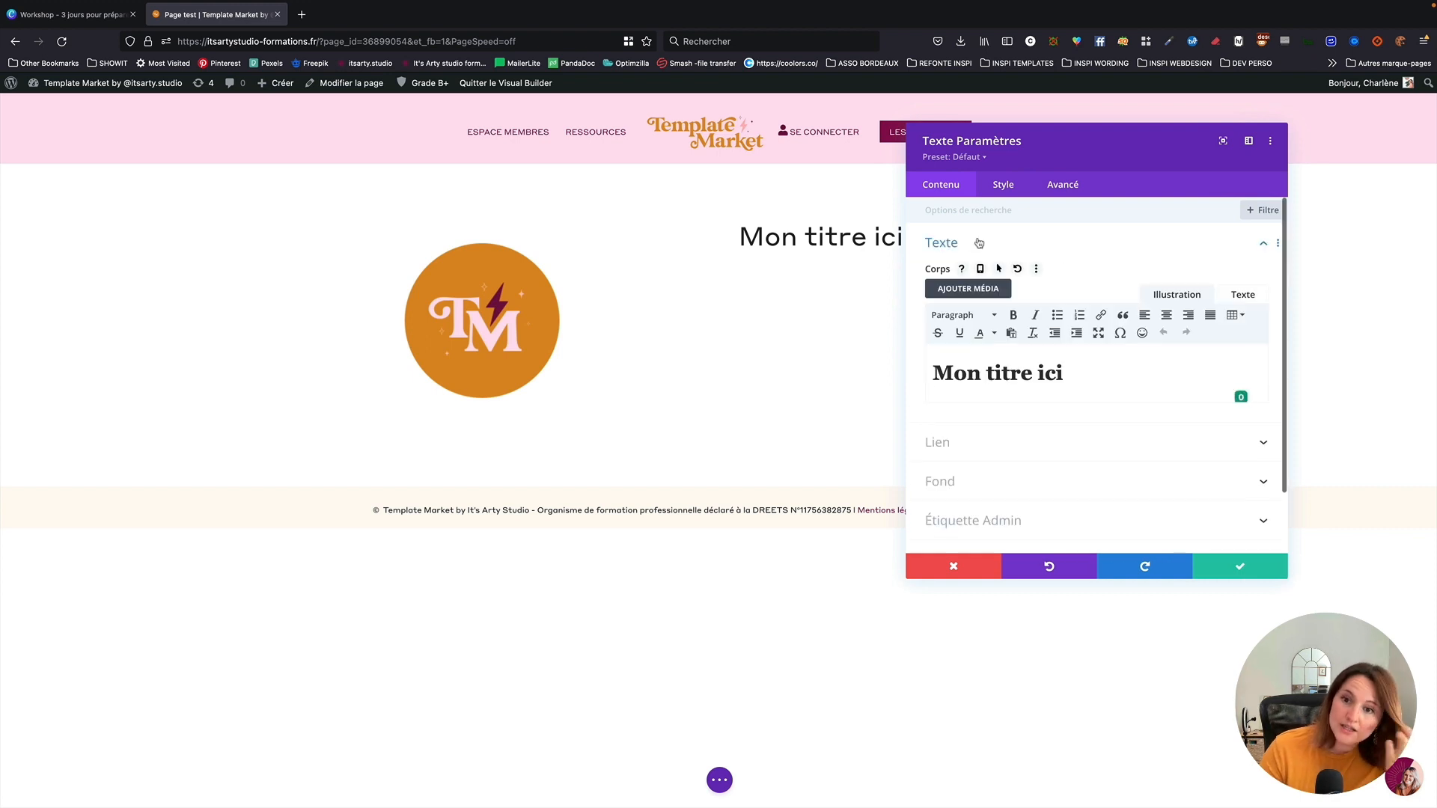
pyautogui.click(979, 243)
pyautogui.click(955, 292)
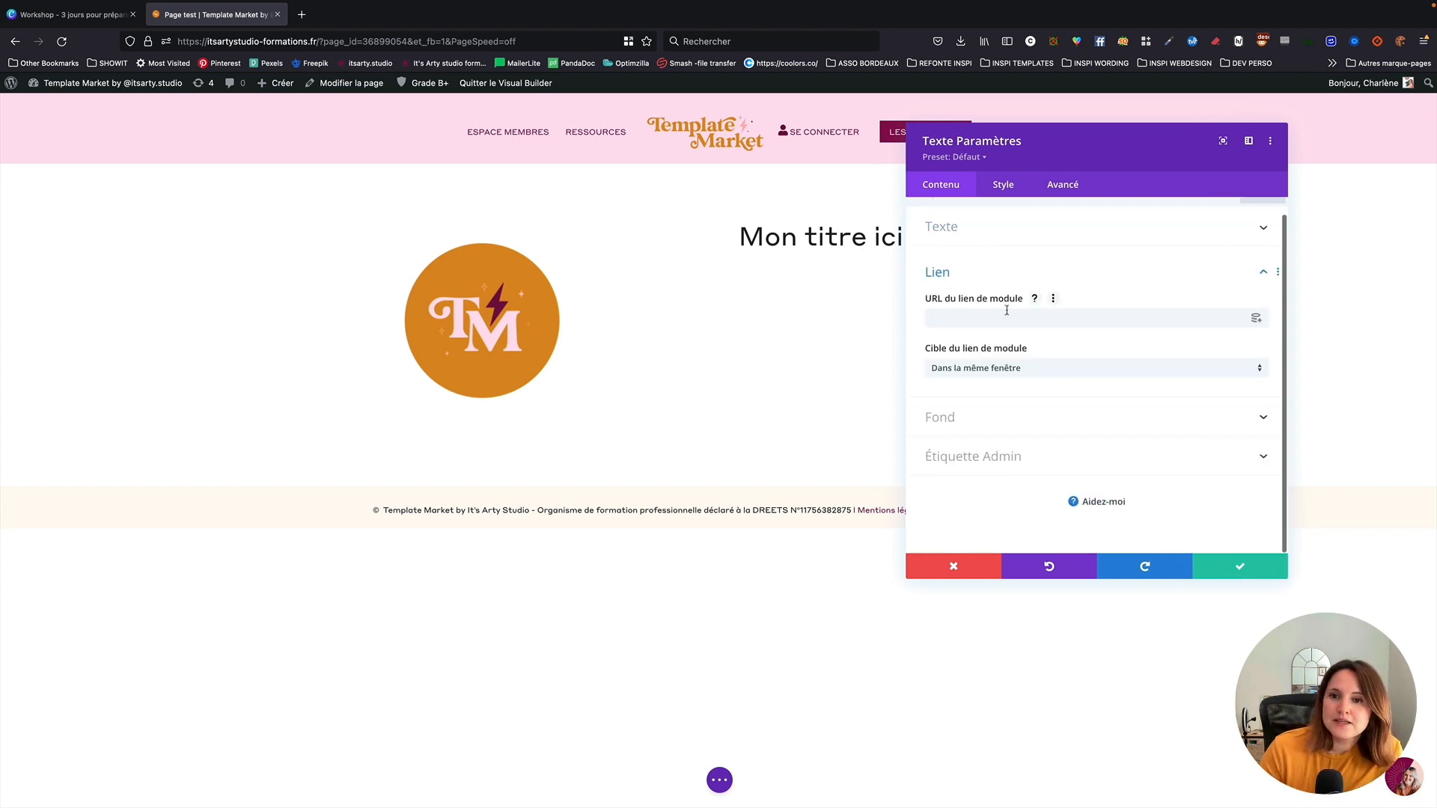
pyautogui.click(973, 416)
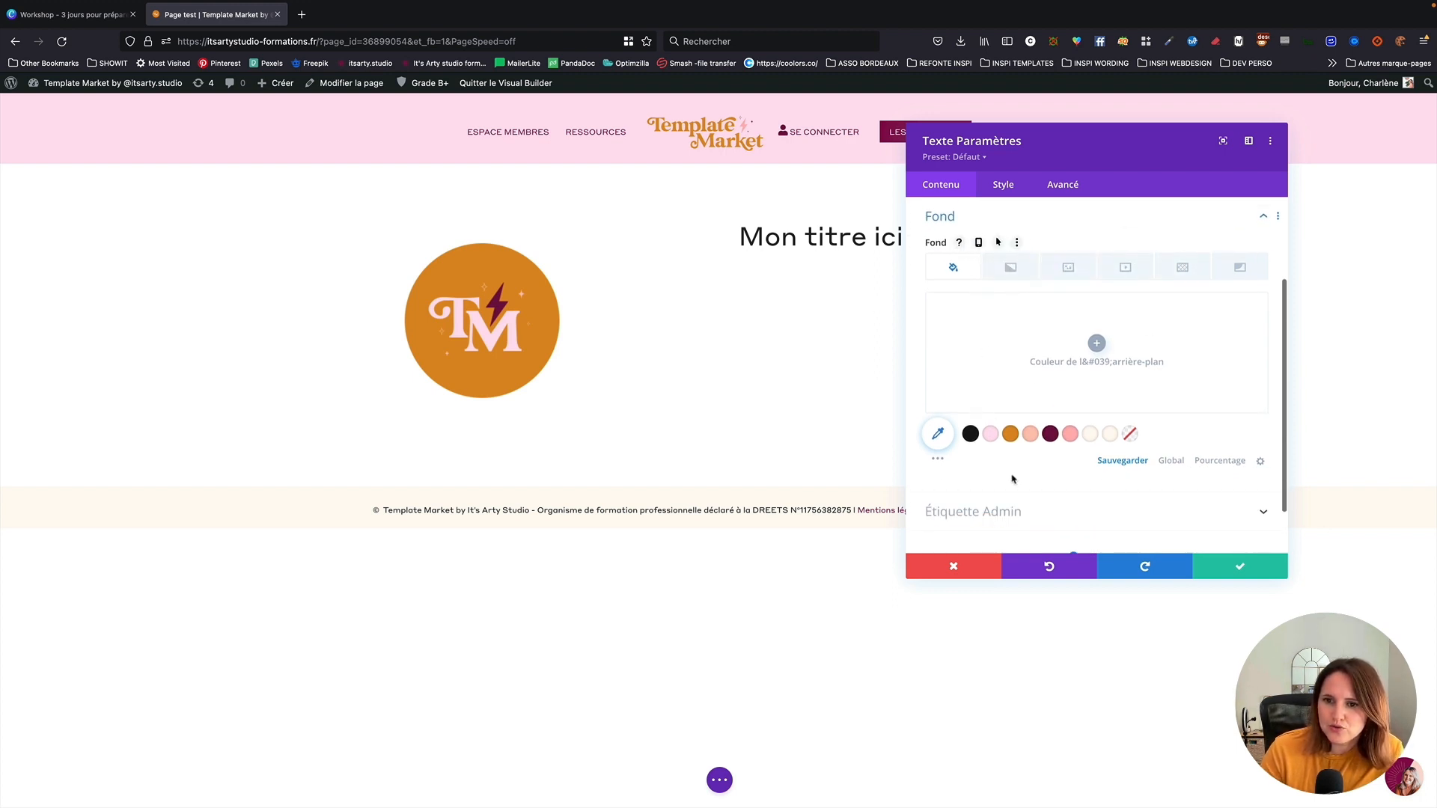
# Style the H1 heading with the Glamour font and the dark burgundy text colour
pyautogui.click(1004, 185)
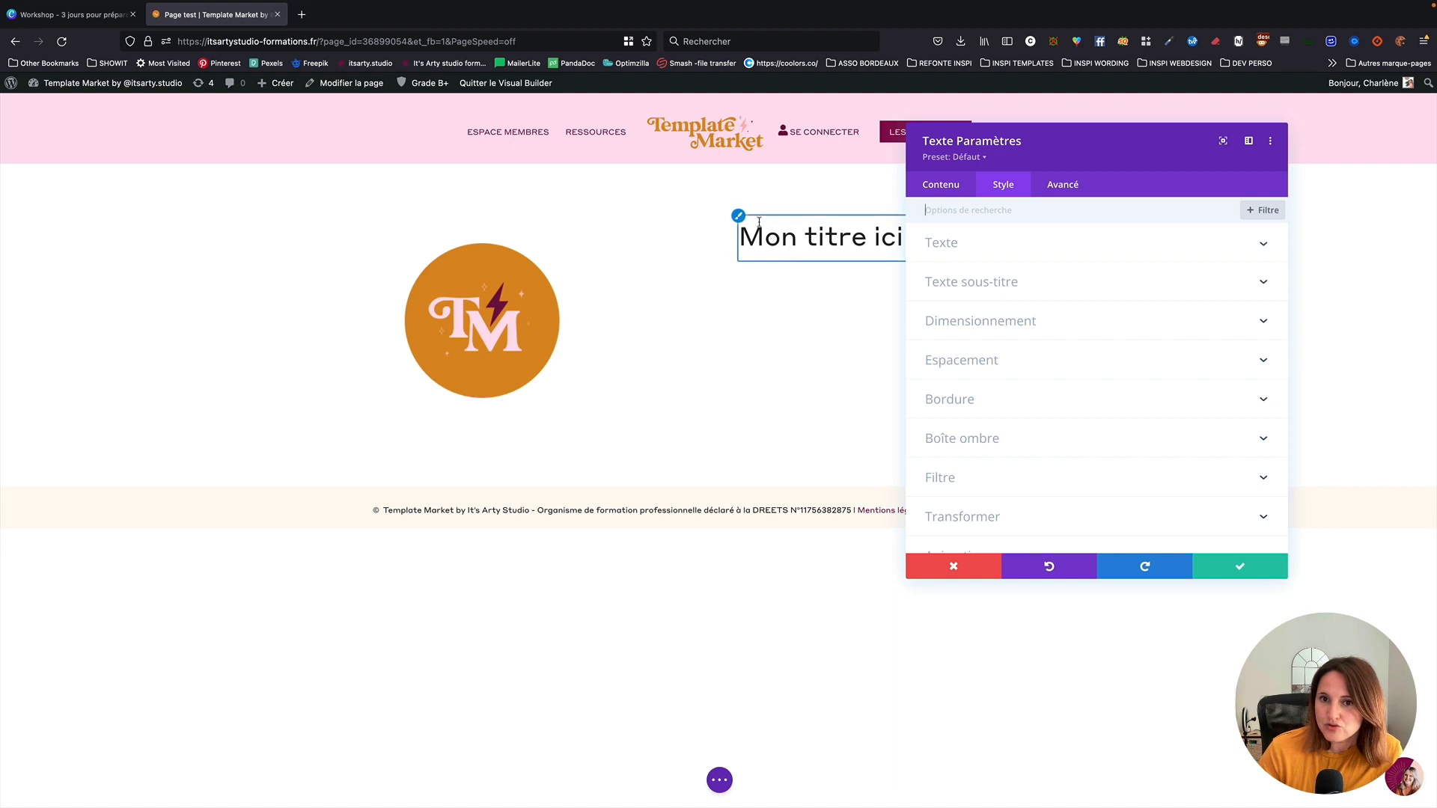
pyautogui.click(962, 285)
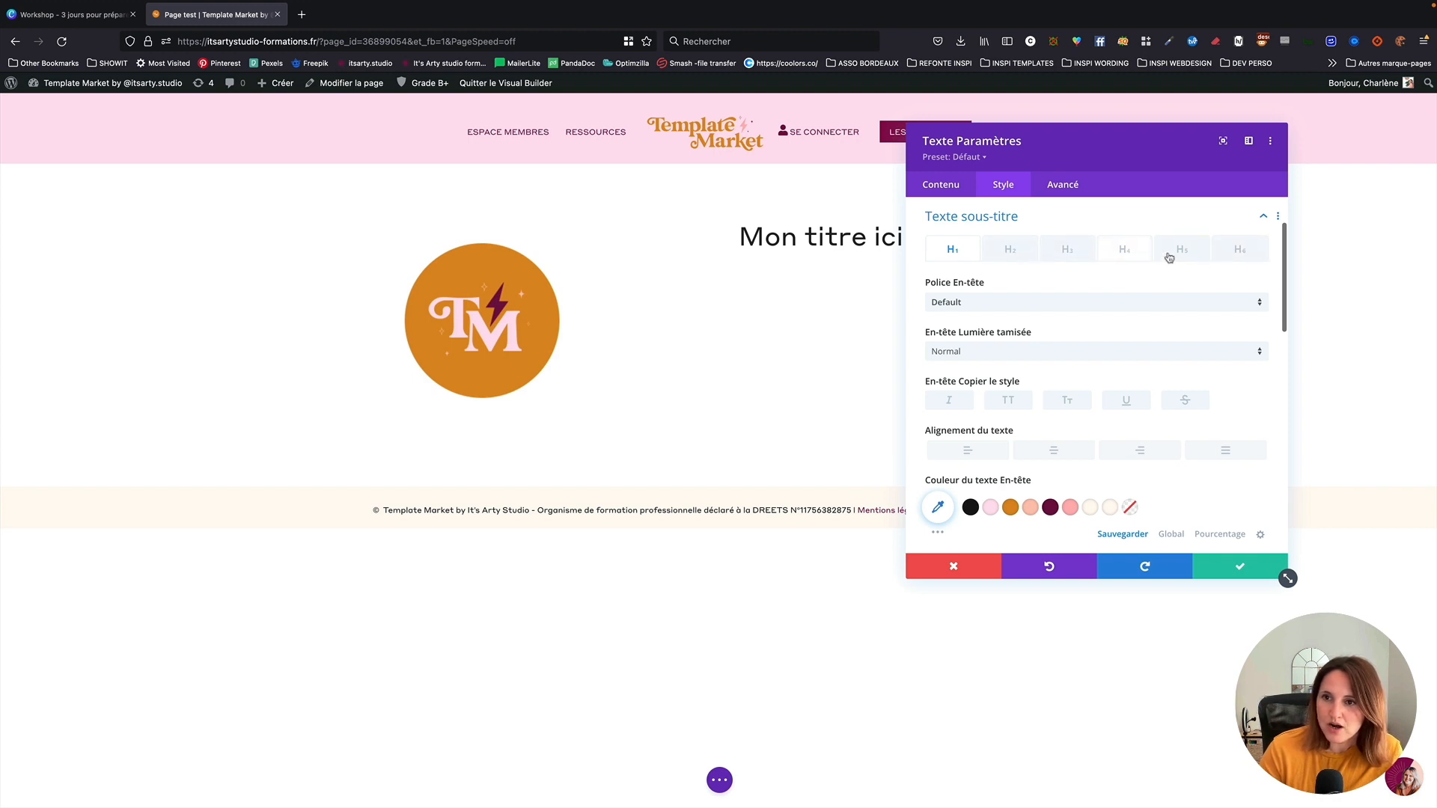
pyautogui.click(984, 303)
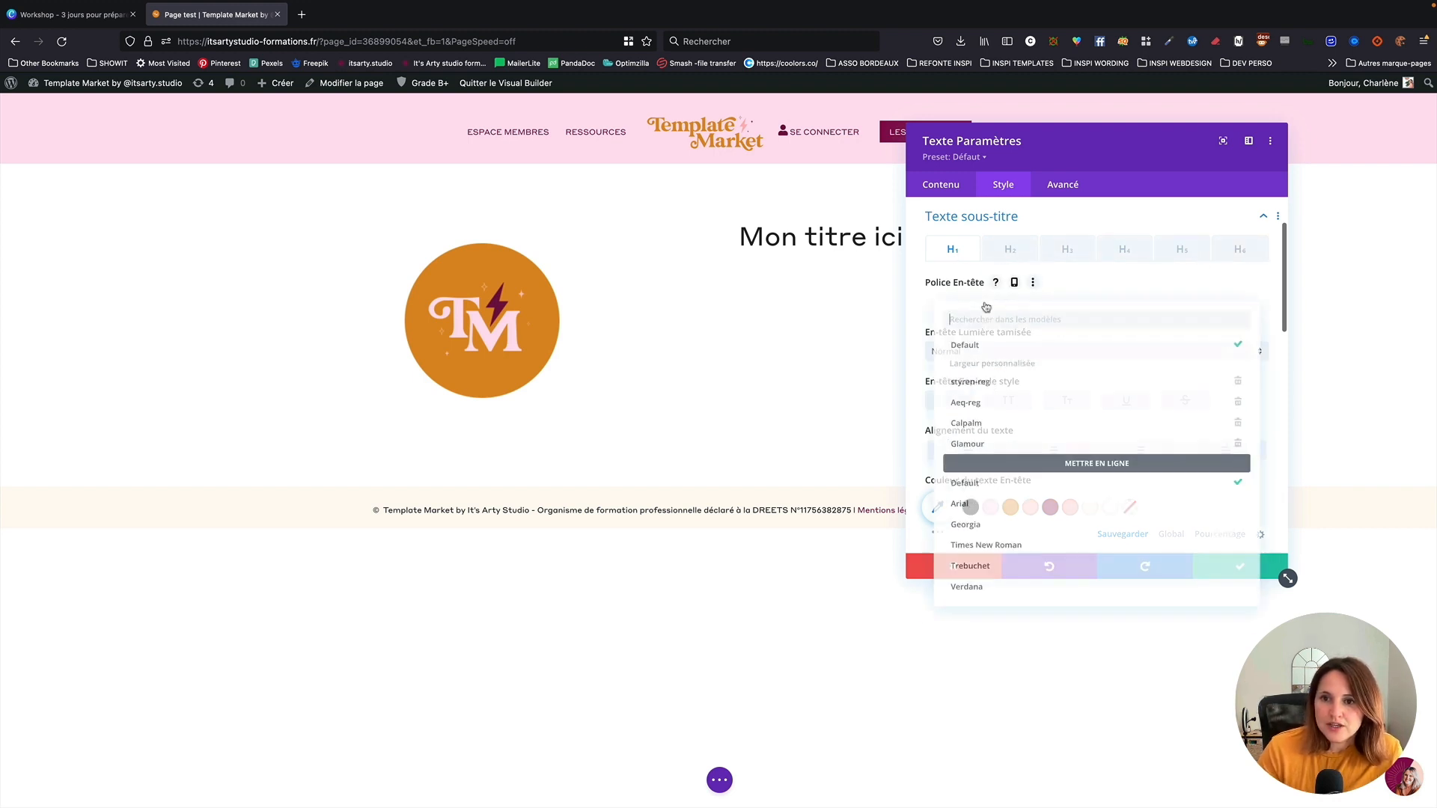
pyautogui.click(988, 445)
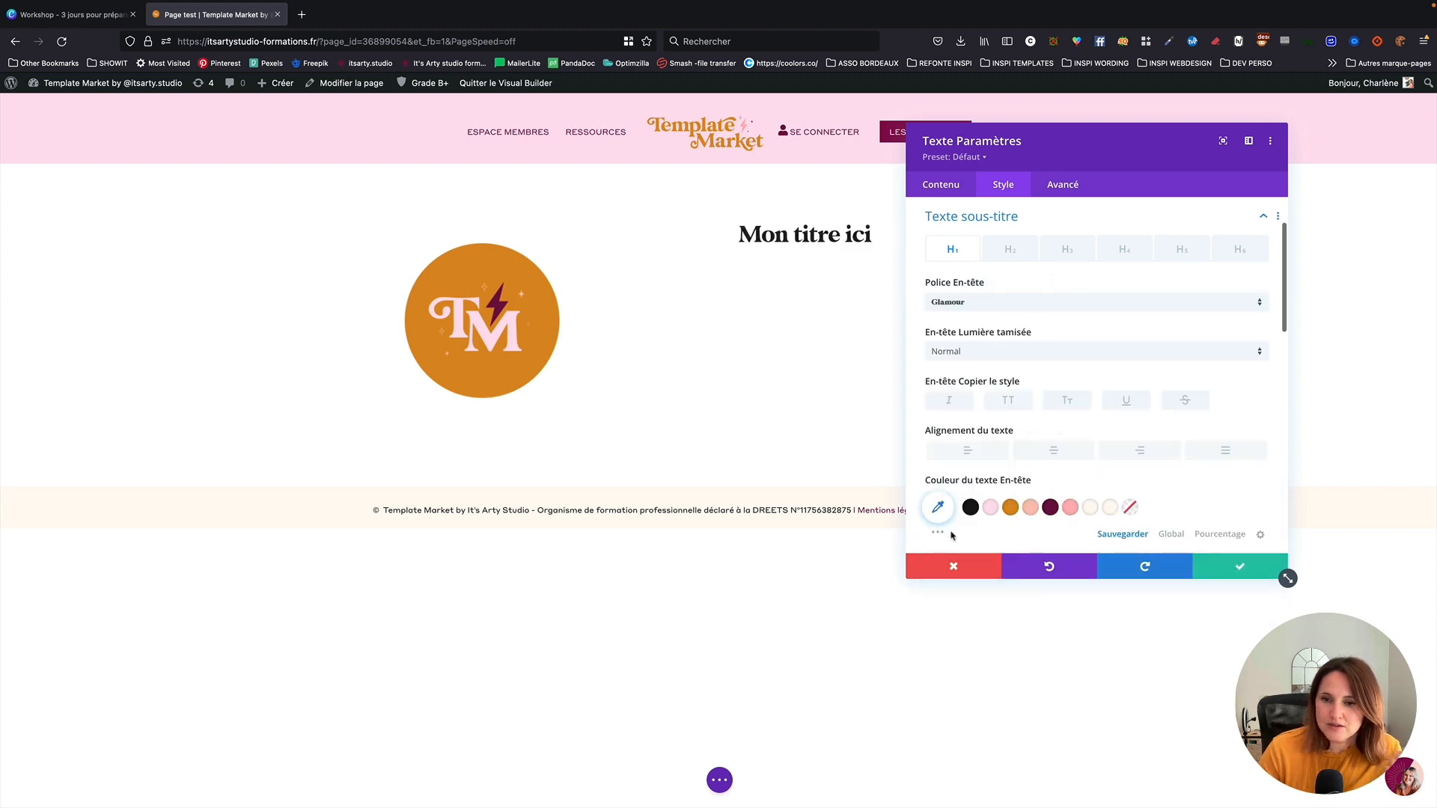
pyautogui.click(1050, 507)
# Set the H1 heading's text size to 30px
pyautogui.scroll(-1, 1089, 413)
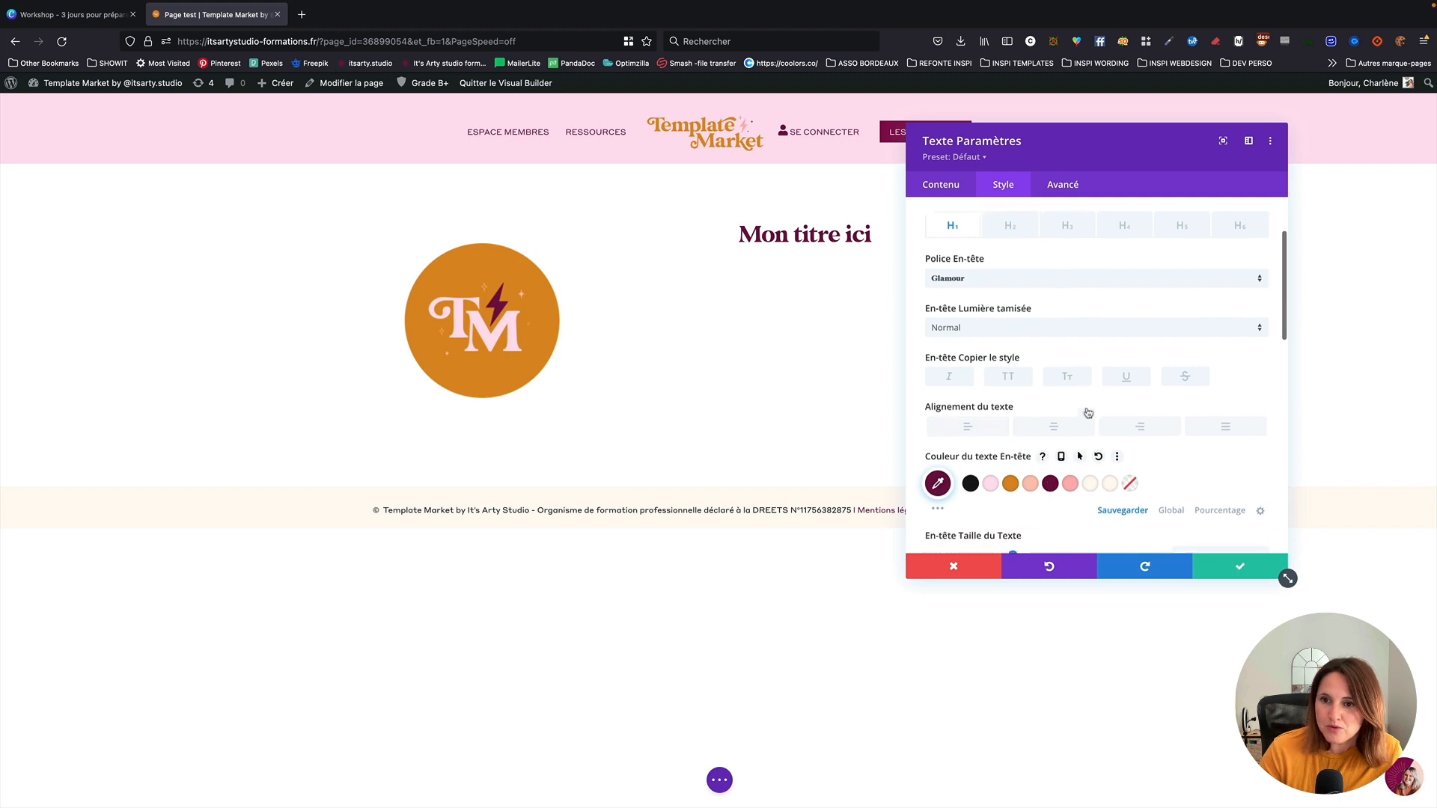
pyautogui.scroll(-1, 1089, 449)
pyautogui.scroll(1, 967, 513)
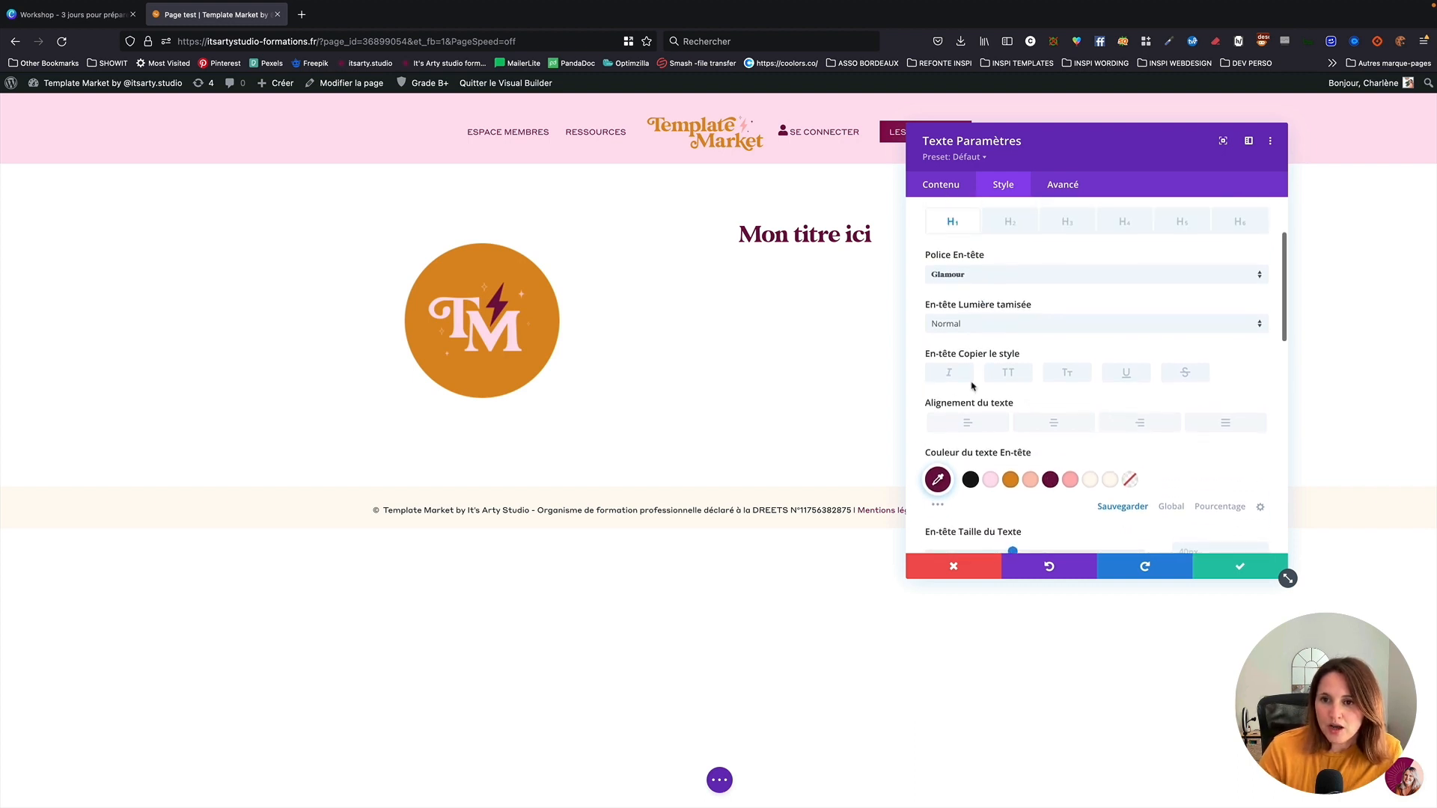
pyautogui.scroll(-3, 1009, 382)
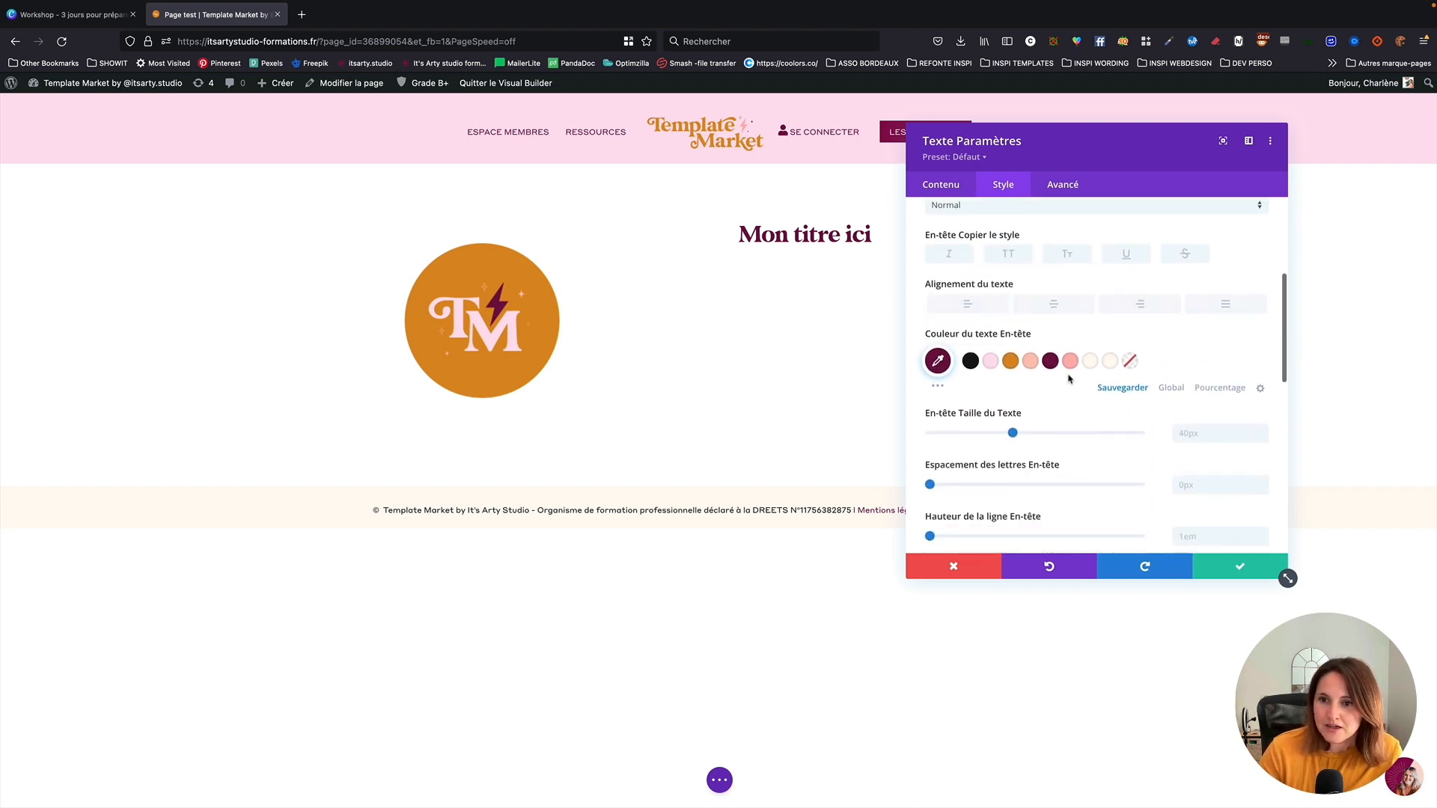
pyautogui.click(1056, 388)
pyautogui.moveTo(1037, 393); pyautogui.dragTo(990, 394)
# Examine the Text module's remaining style options: heading text shadow, Dimensionnement, Espacement and Bordure
pyautogui.scroll(-1, 1007, 442)
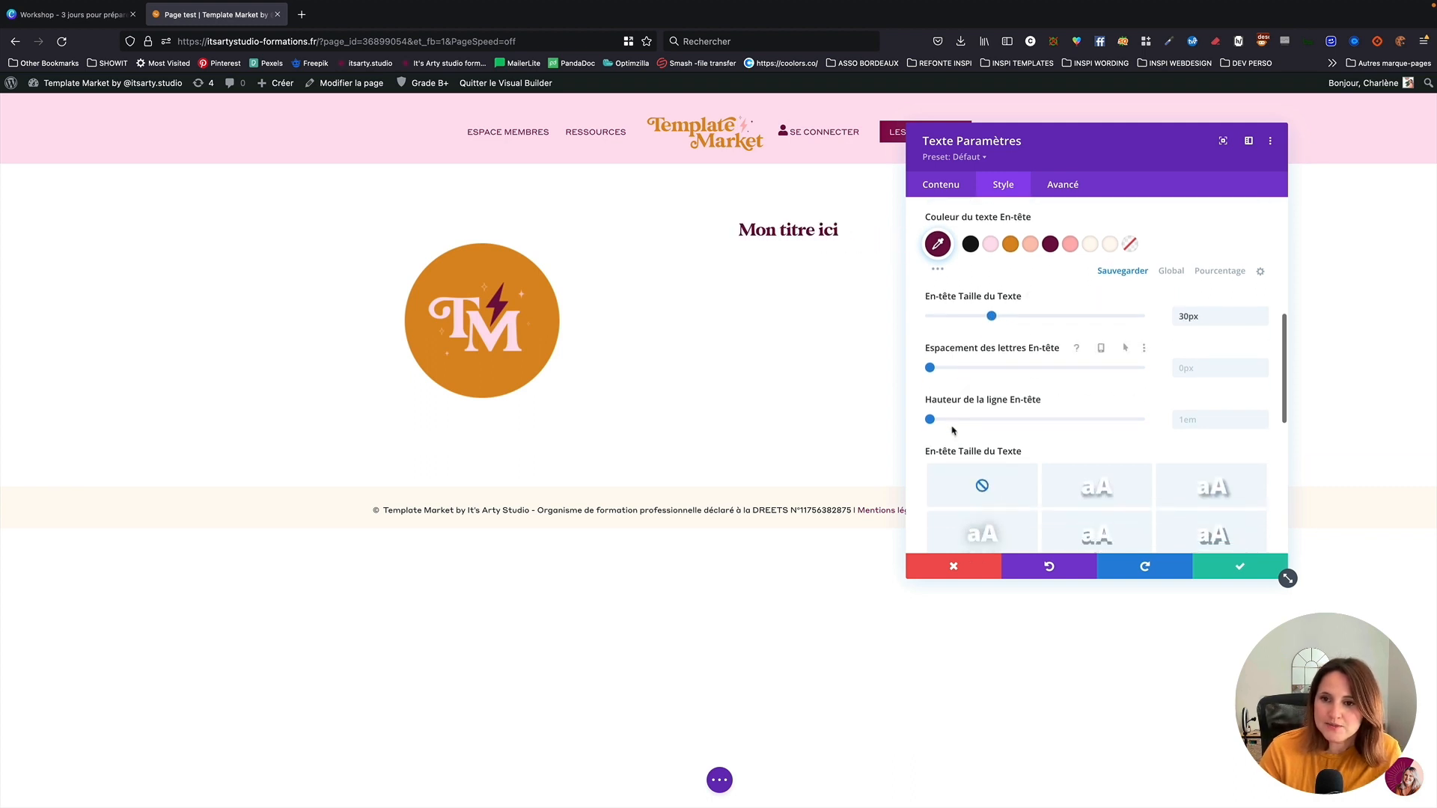
pyautogui.scroll(-3, 955, 419)
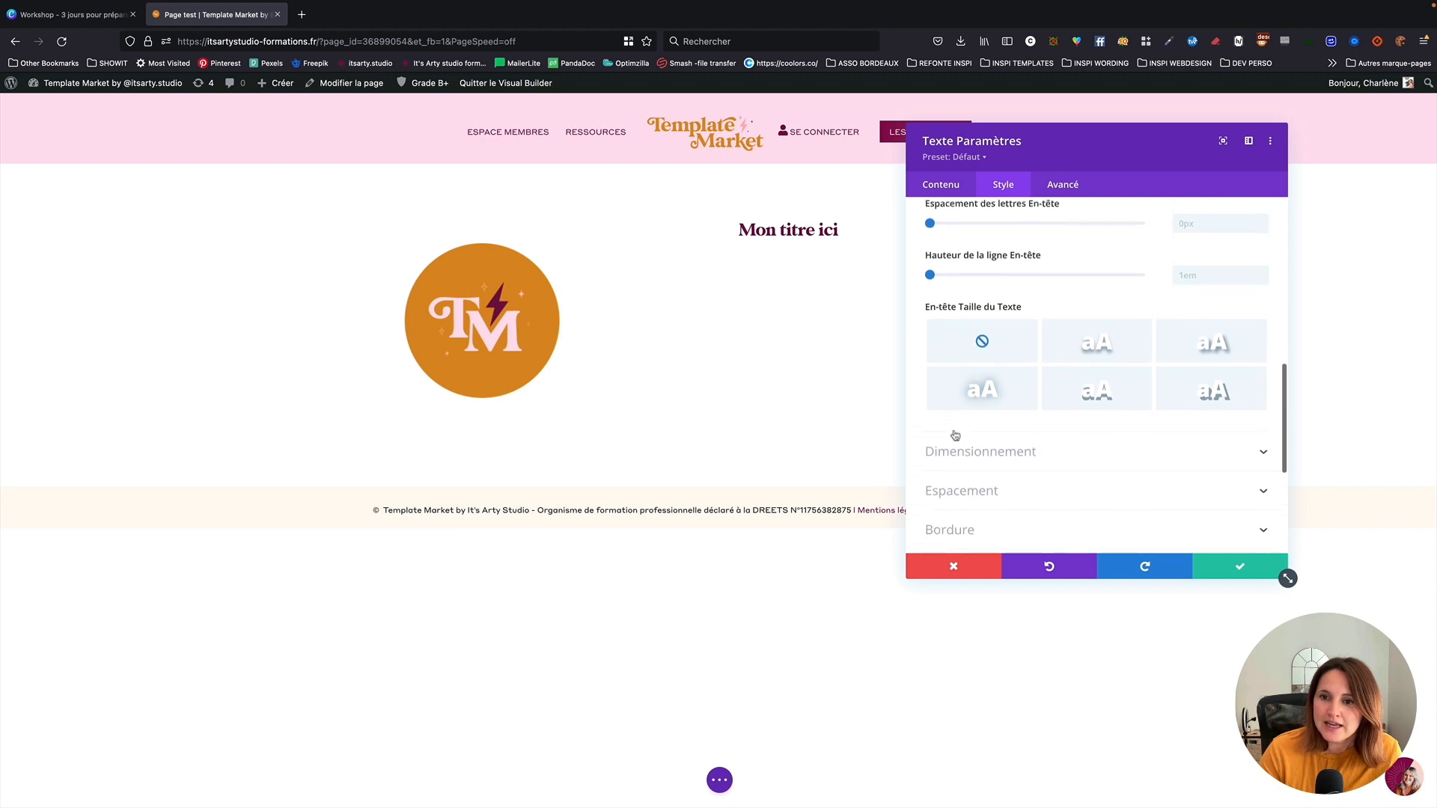
pyautogui.click(980, 367)
pyautogui.click(1000, 324)
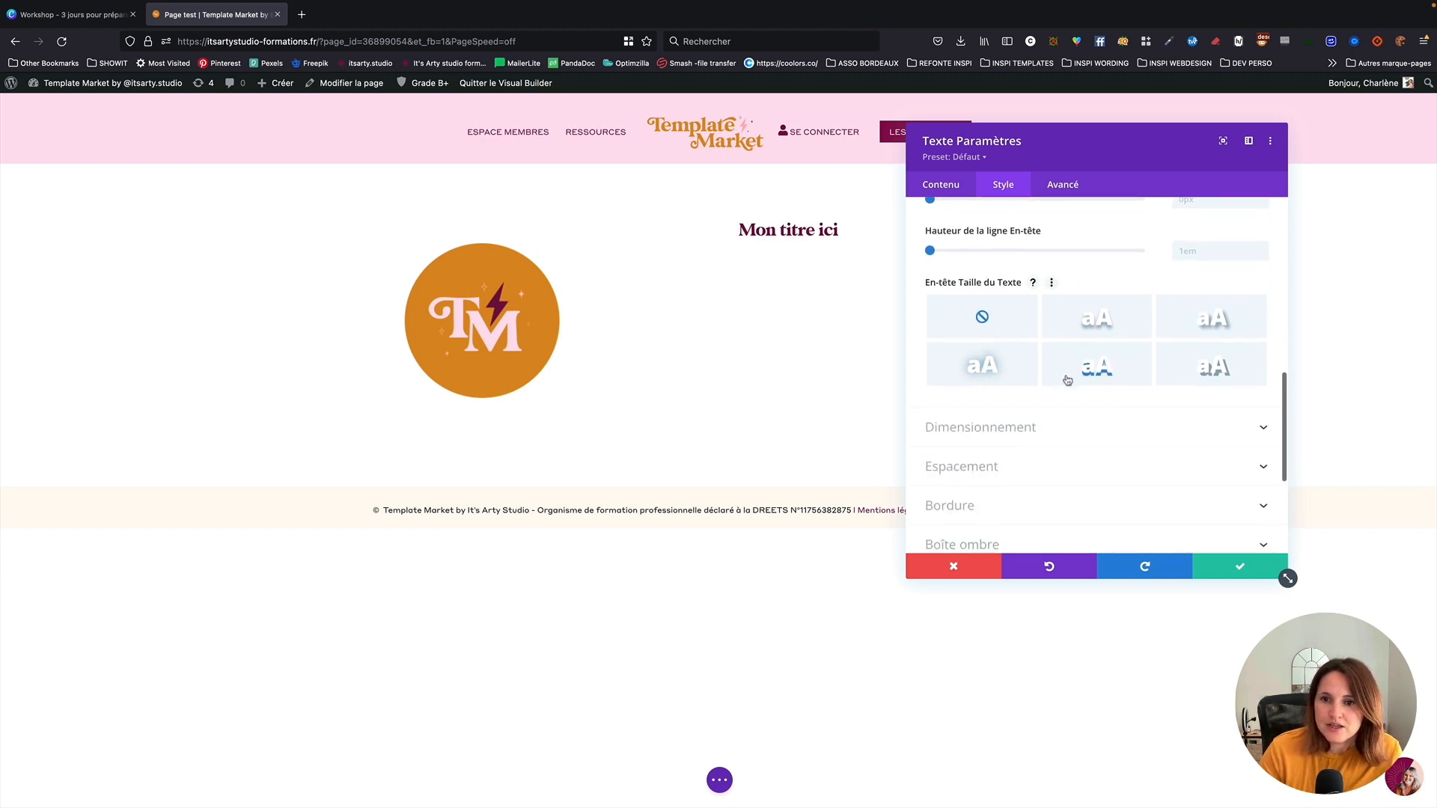
pyautogui.scroll(-1, 1068, 378)
pyautogui.click(1041, 359)
pyautogui.scroll(-2, 1078, 376)
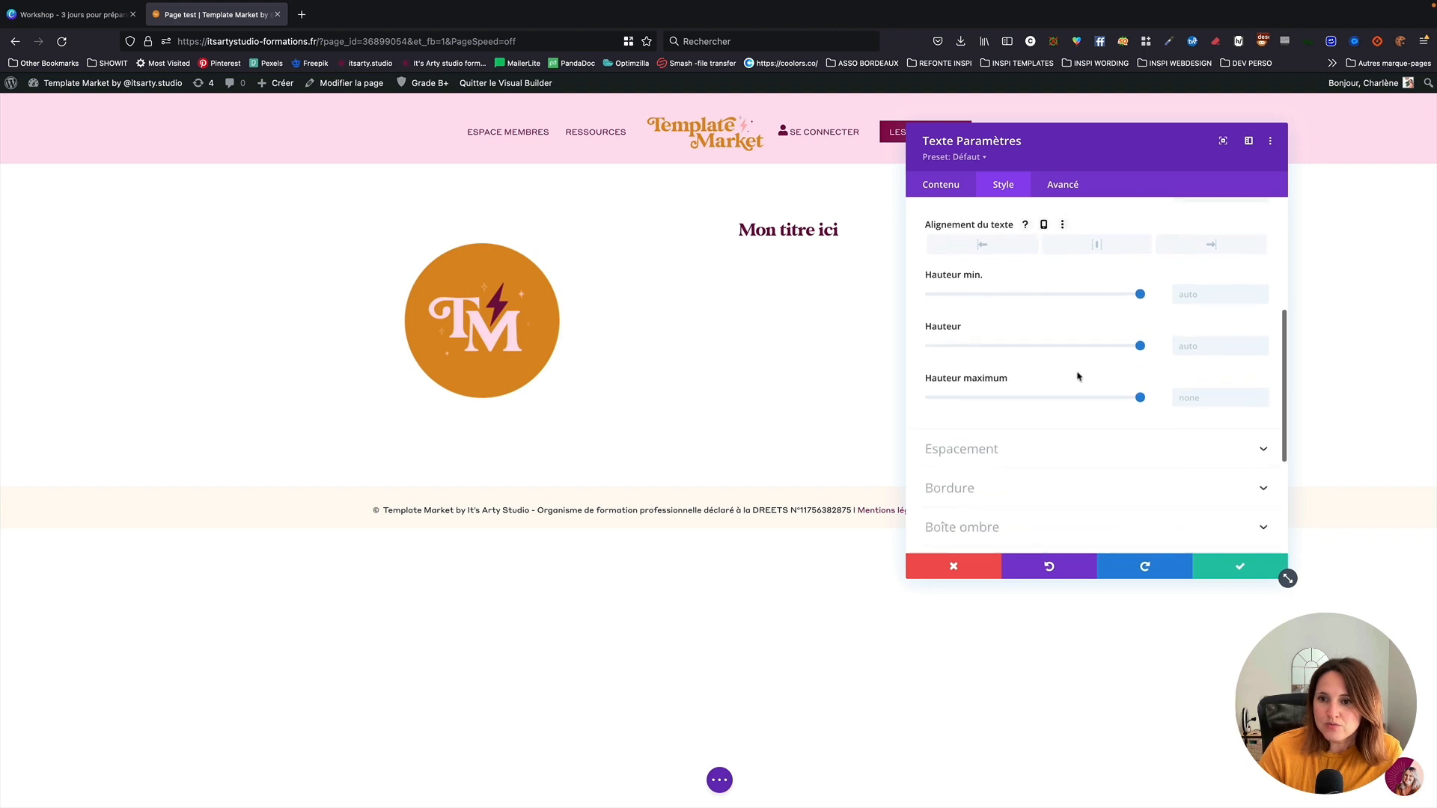
pyautogui.scroll(3, 1077, 374)
pyautogui.scroll(-1, 1078, 372)
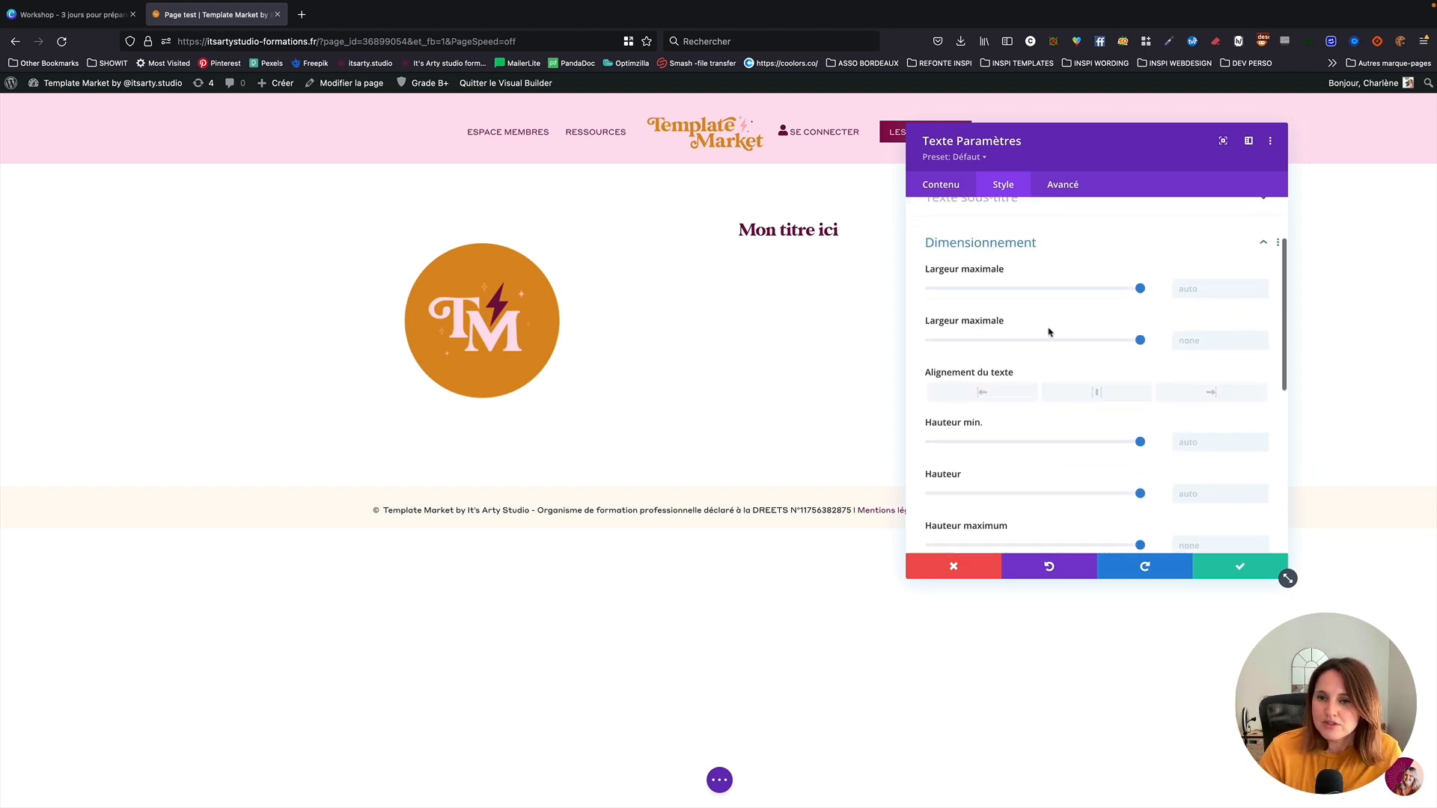
pyautogui.scroll(-4, 1048, 331)
pyautogui.click(999, 404)
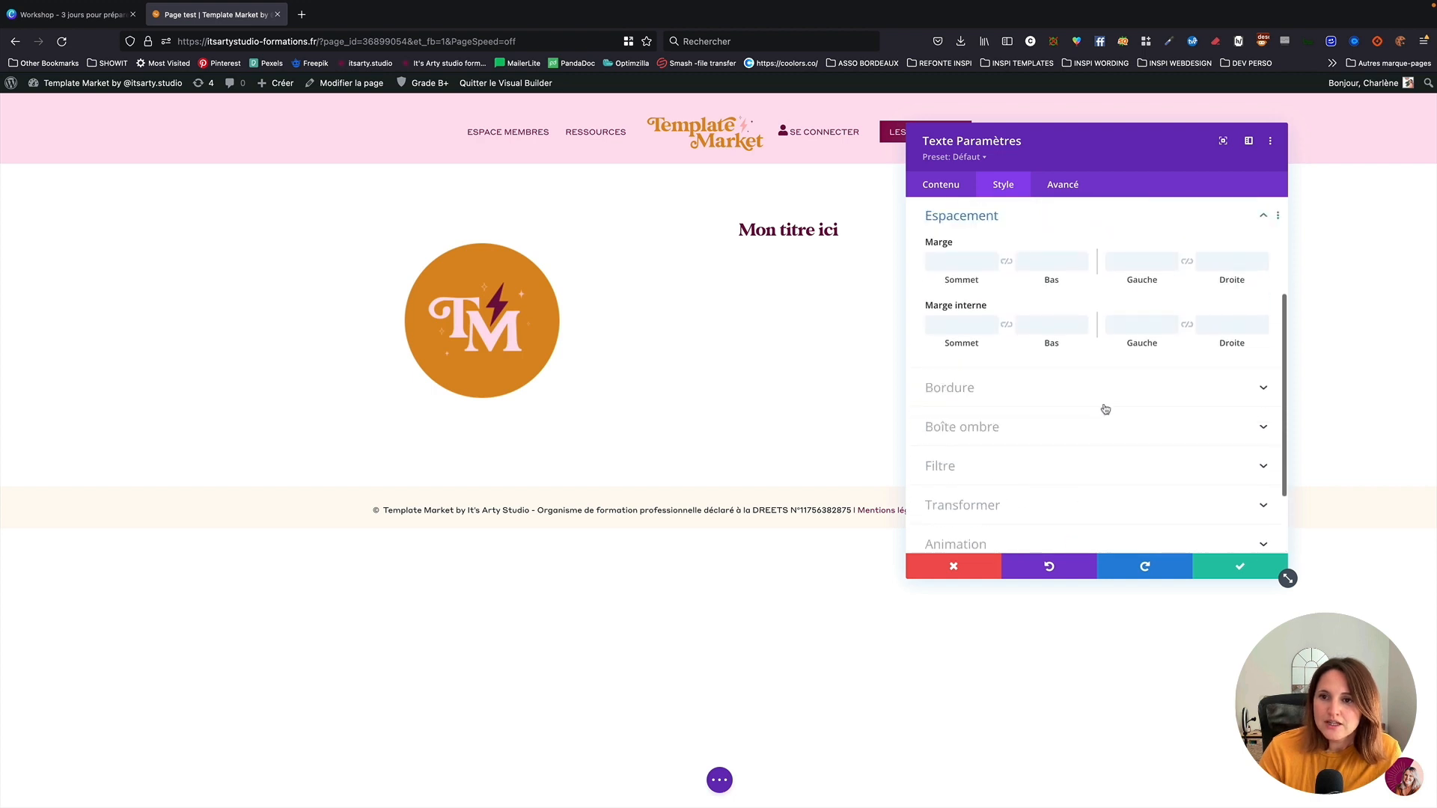
pyautogui.scroll(-1, 954, 251)
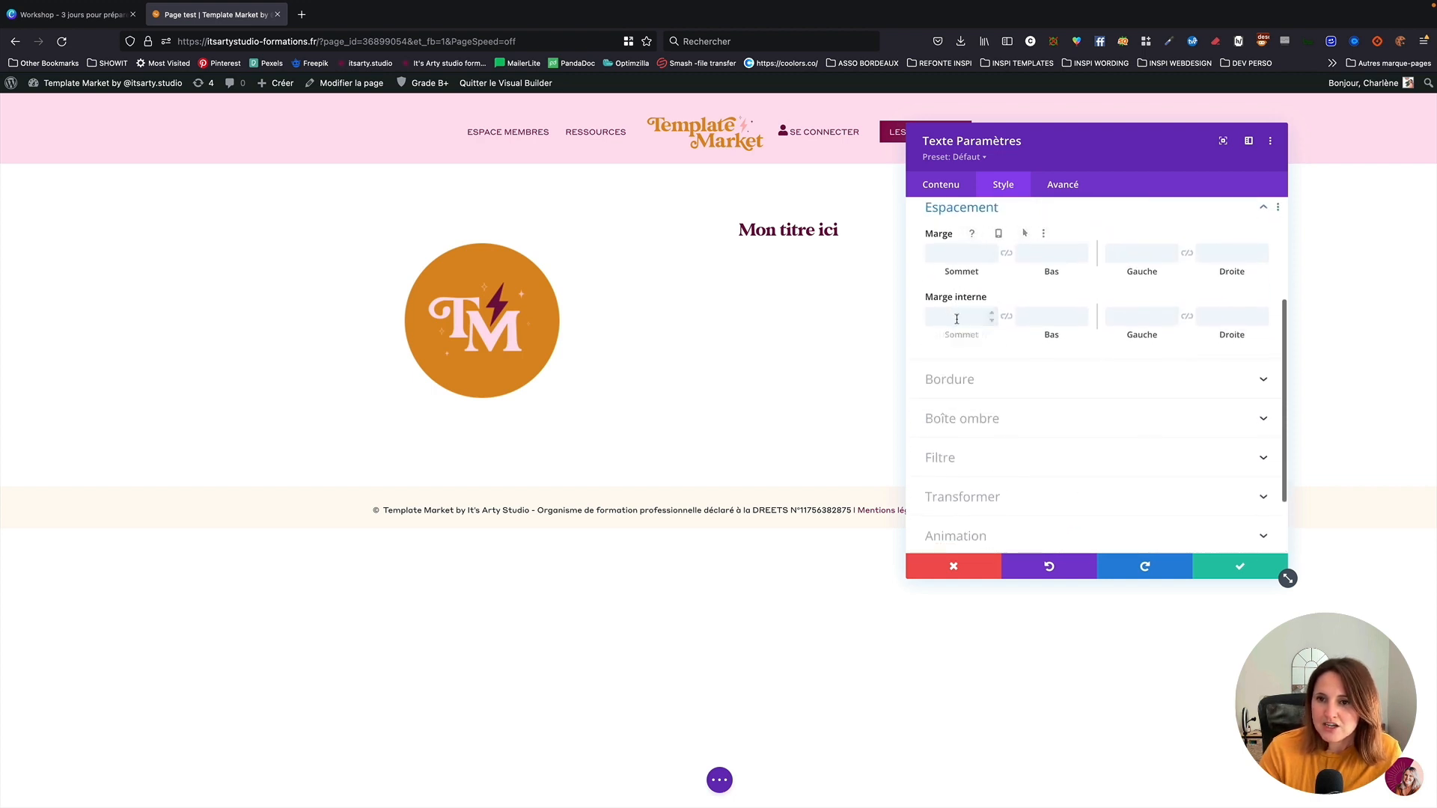
pyautogui.click(973, 381)
pyautogui.scroll(-3, 1134, 352)
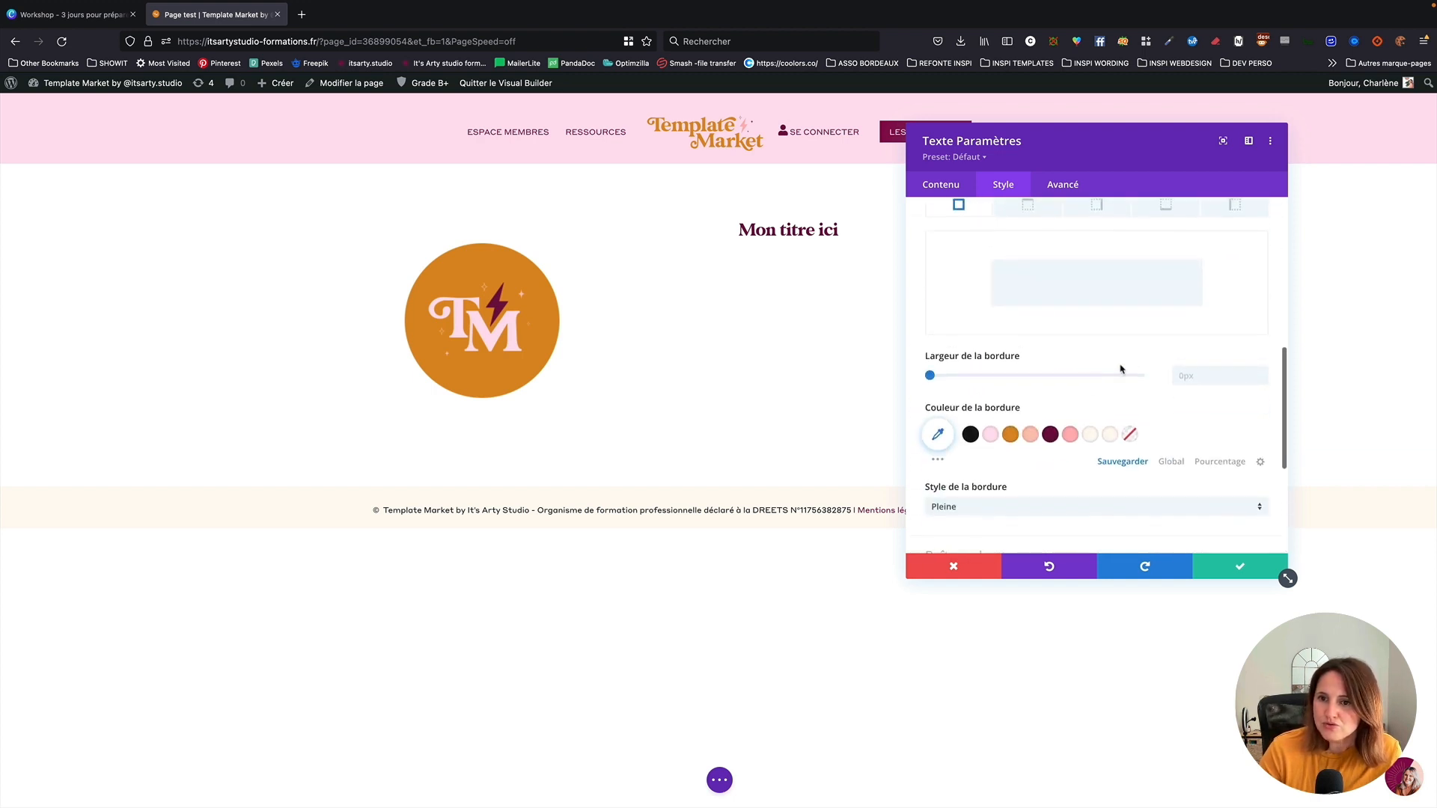
# Review the heading module's remaining style options, including Boîte ombre, Filtre, Transformer and Animation, and save its settings
pyautogui.scroll(-5, 990, 419)
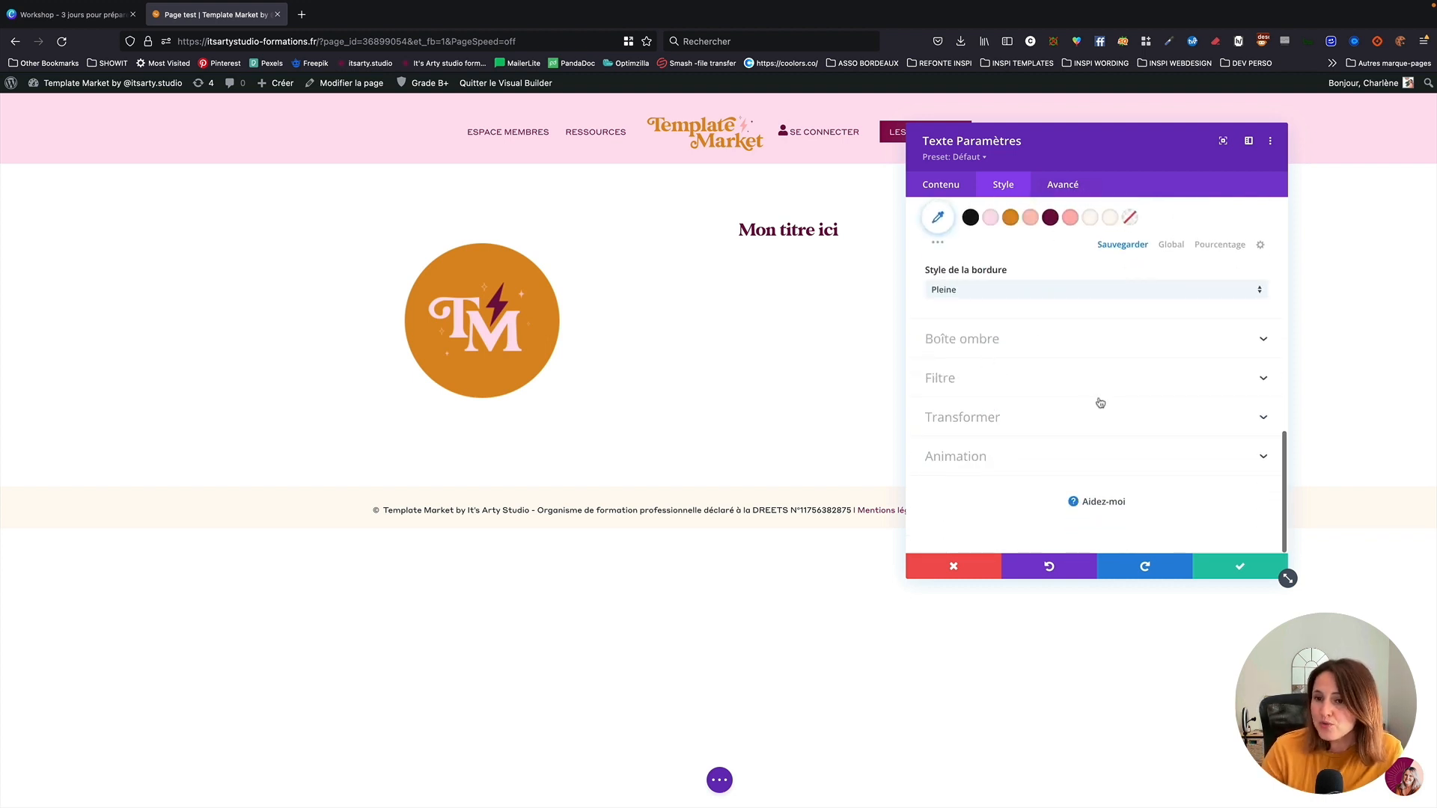
pyautogui.scroll(1, 1097, 403)
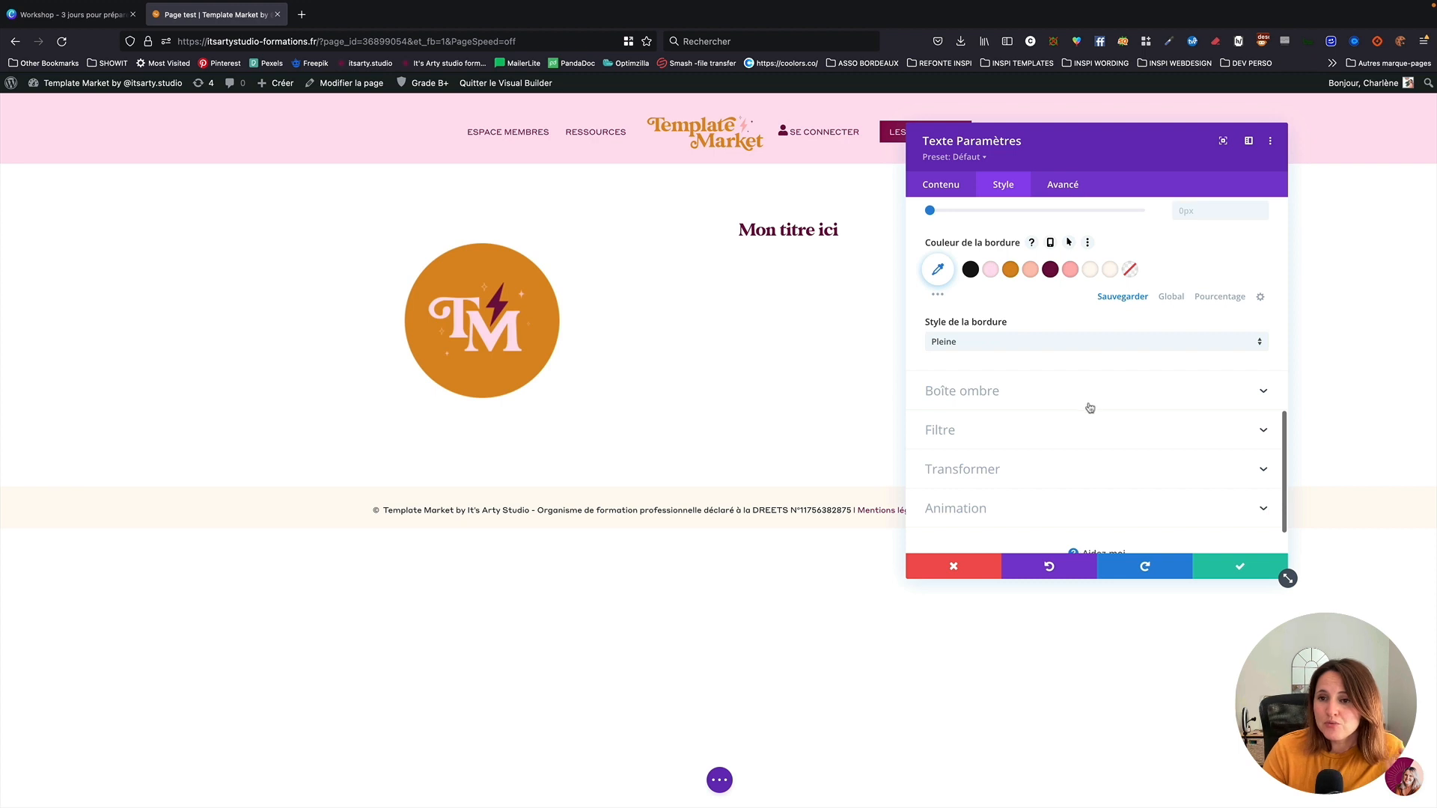
pyautogui.scroll(7, 1101, 407)
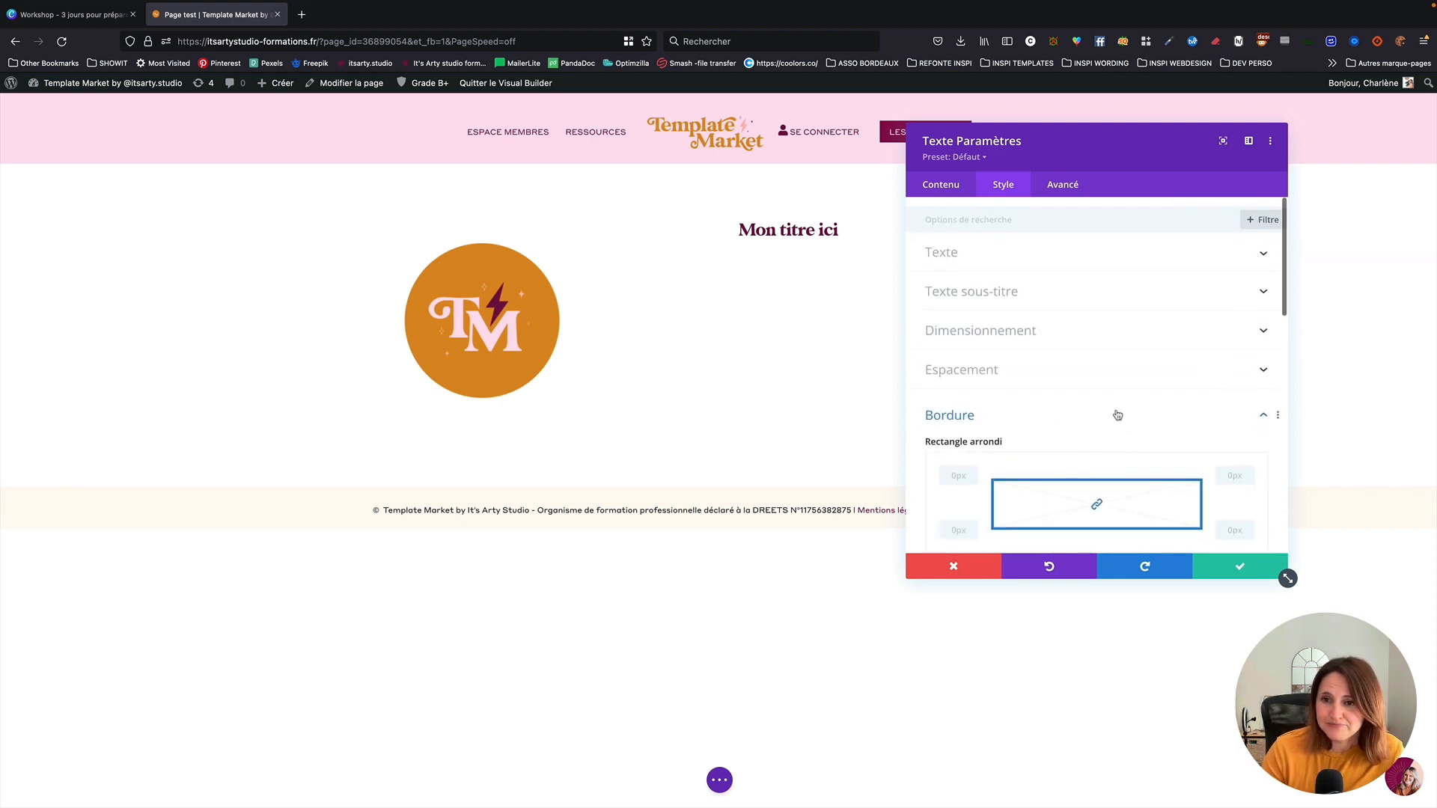
pyautogui.click(1236, 569)
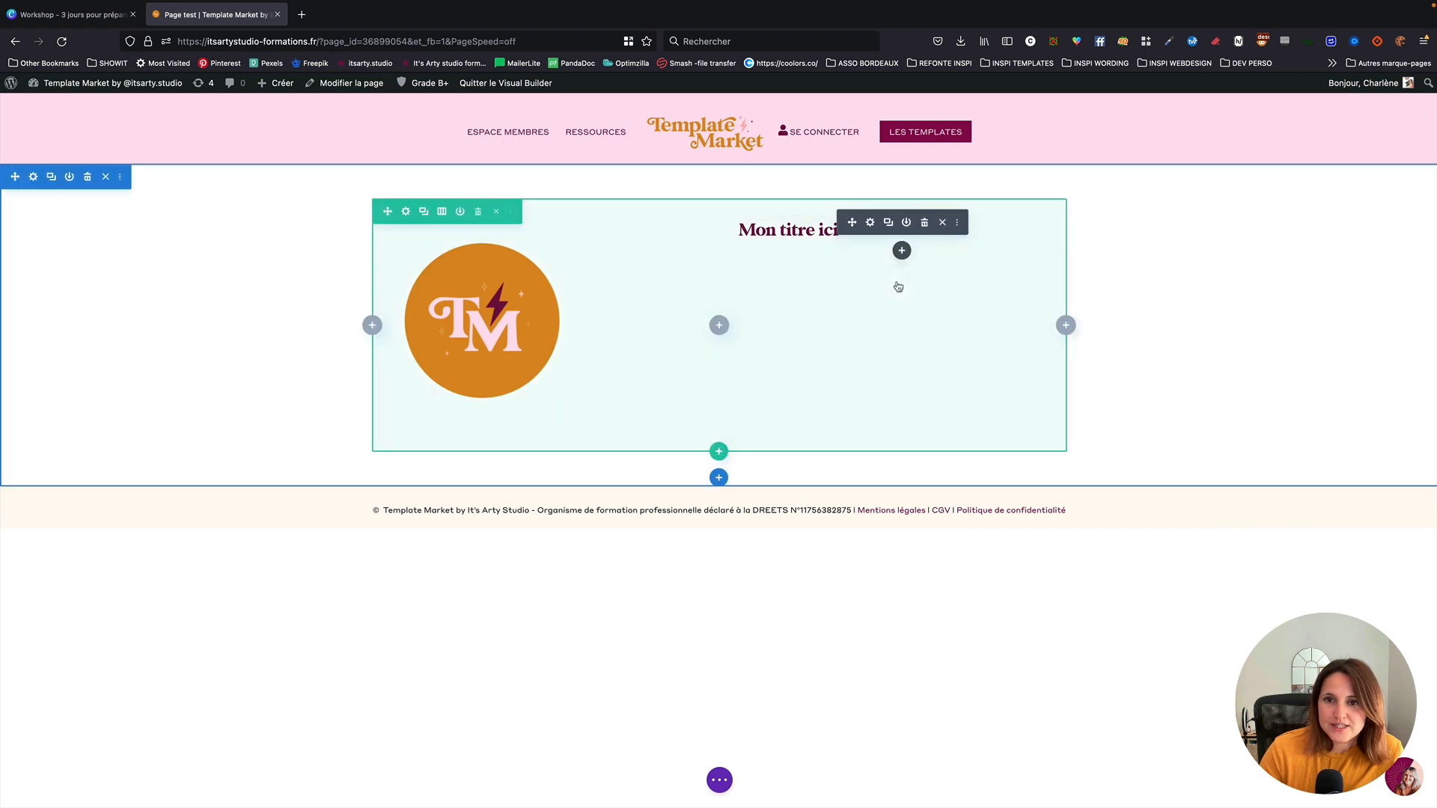
# Insert a new Text module below the heading "Mon titre ici"
pyautogui.click(902, 252)
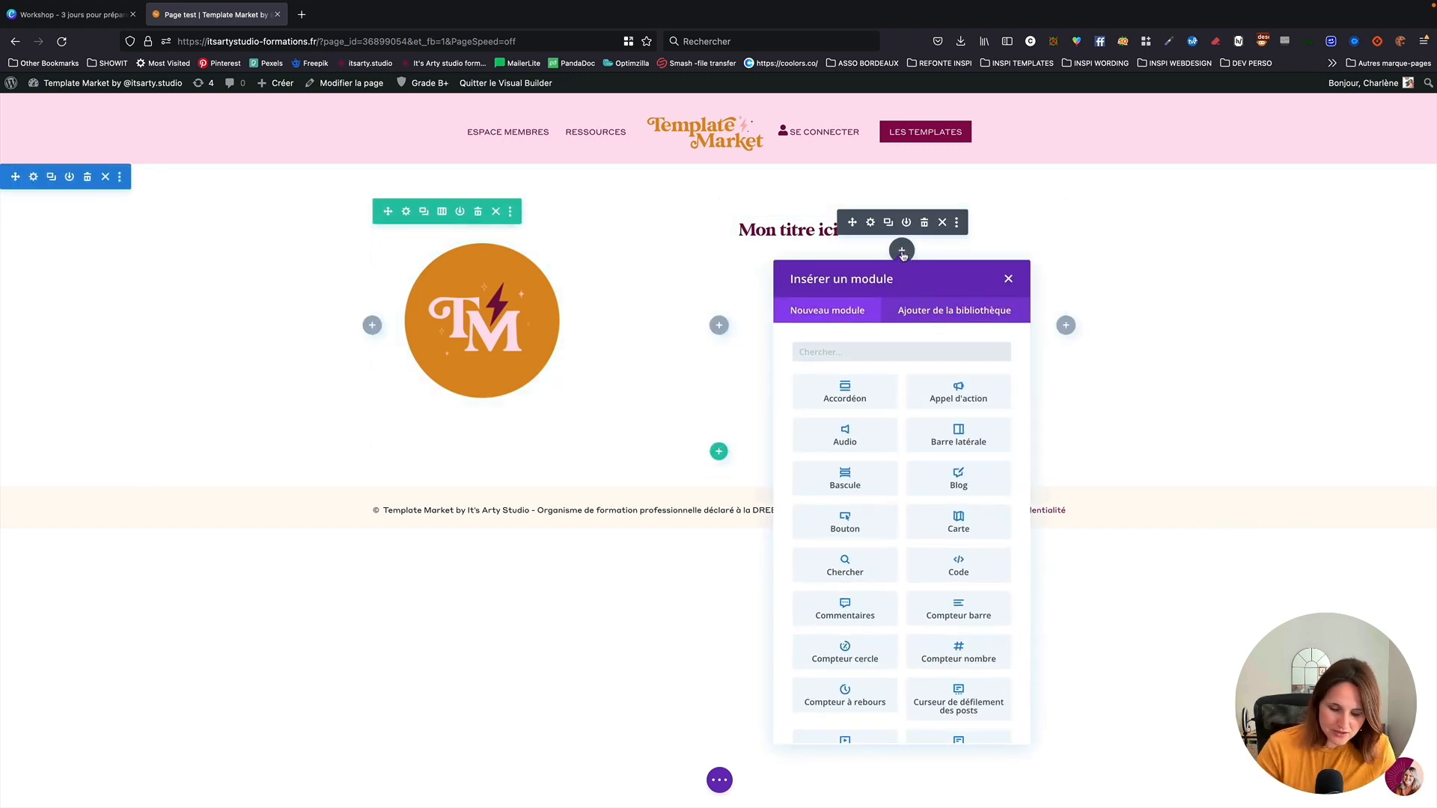
pyautogui.write('text')
pyautogui.click(848, 391)
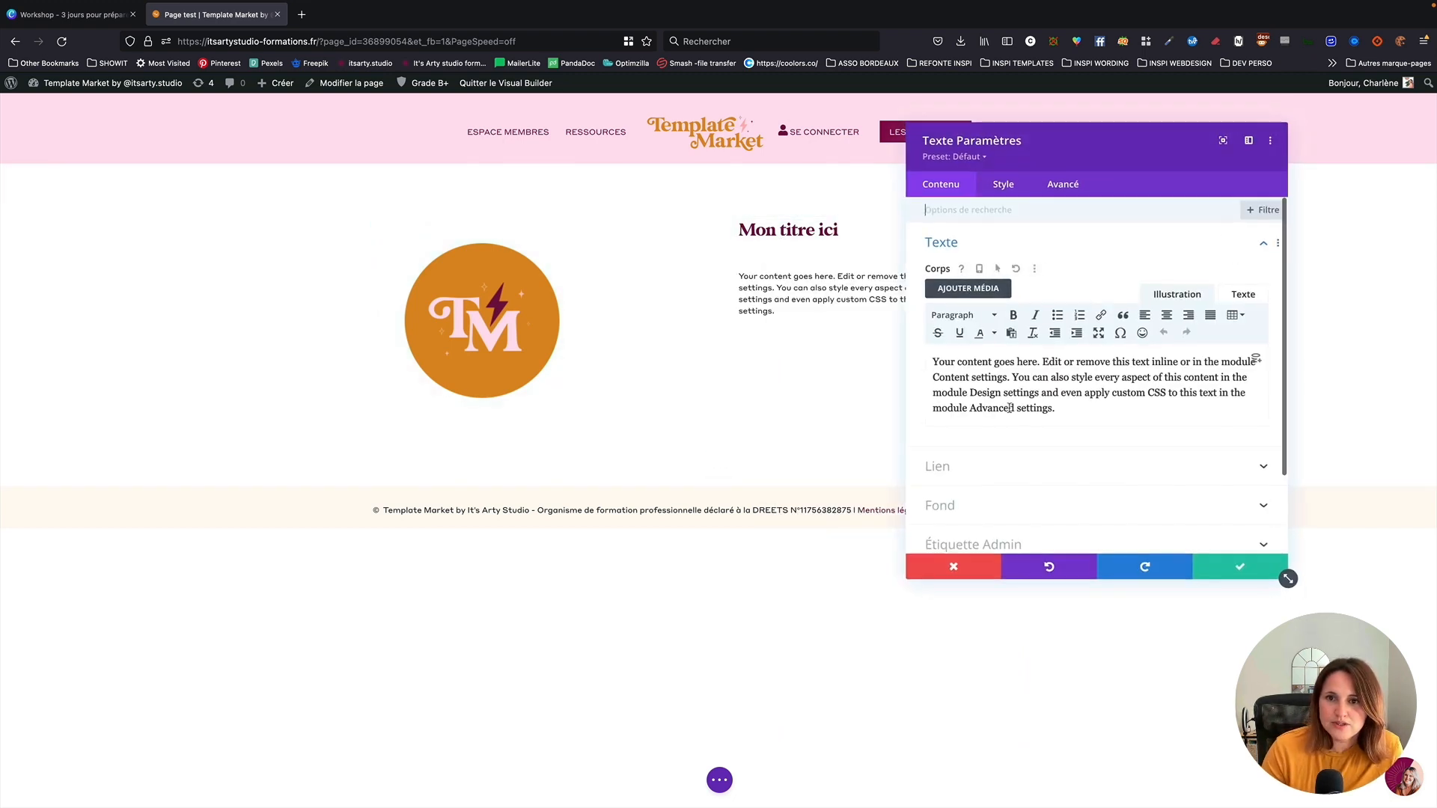
# Set the new paragraph's text size to 18px and its line height to 1.3em, and save the module
pyautogui.click(1007, 186)
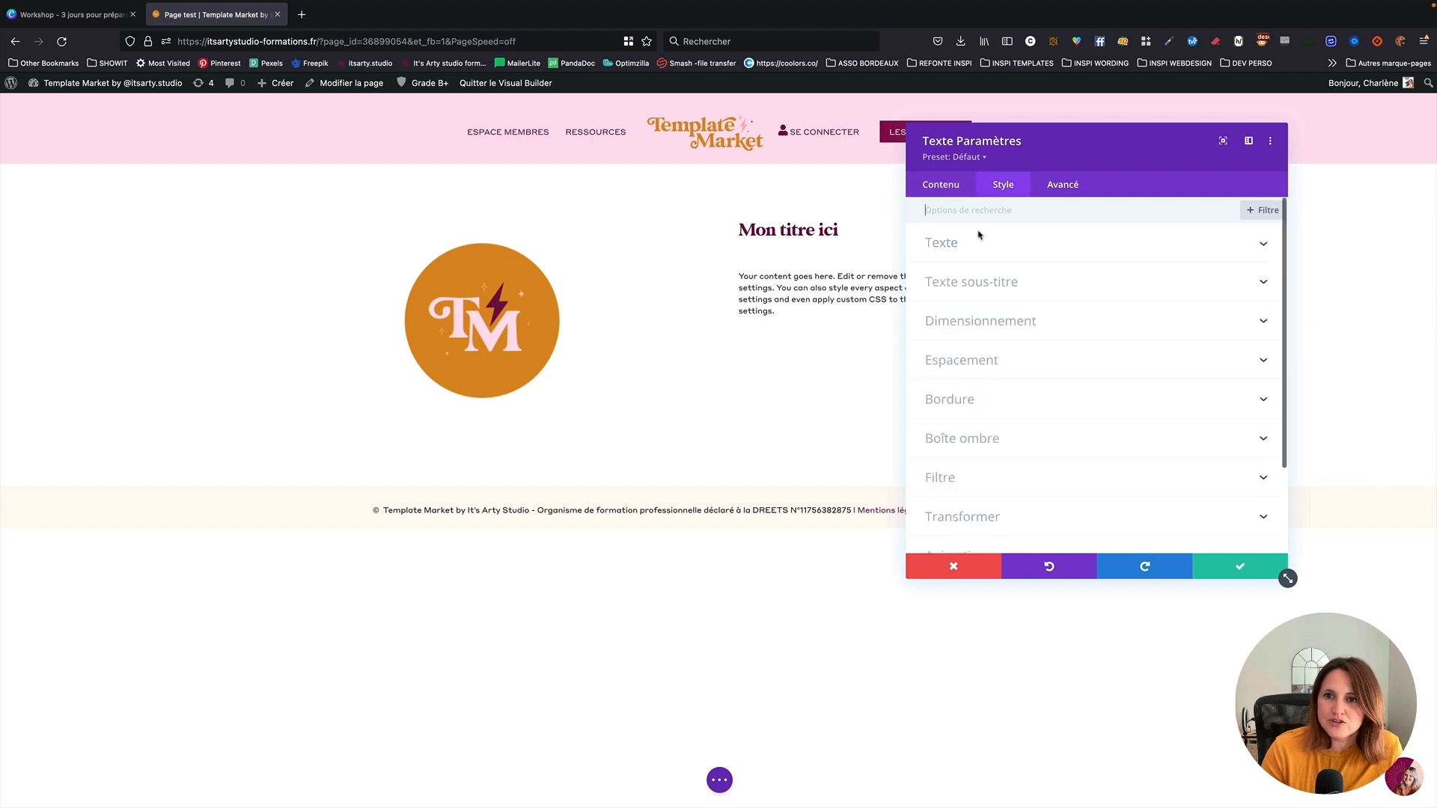
pyautogui.click(972, 245)
pyautogui.scroll(-3, 1069, 413)
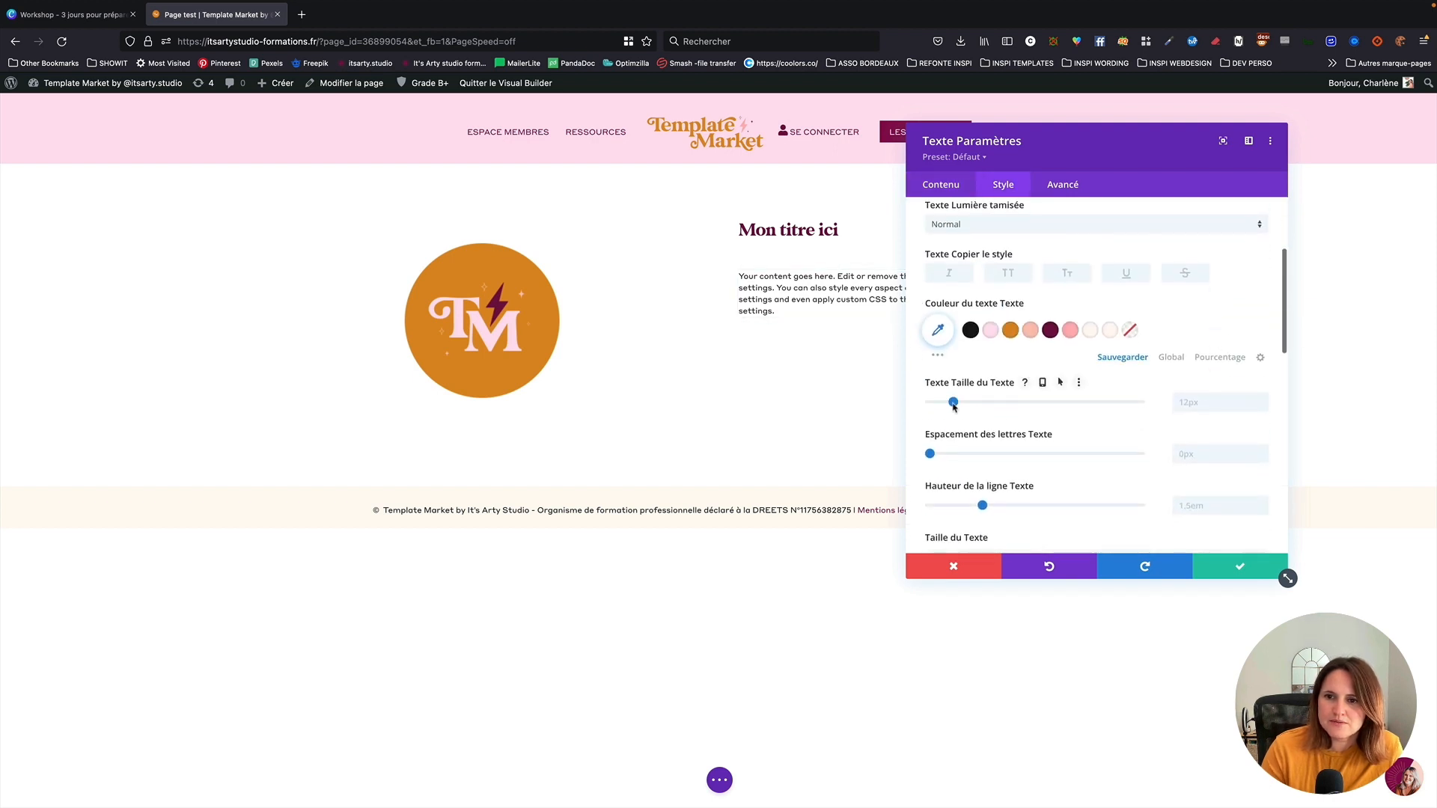
pyautogui.moveTo(955, 405); pyautogui.dragTo(966, 407)
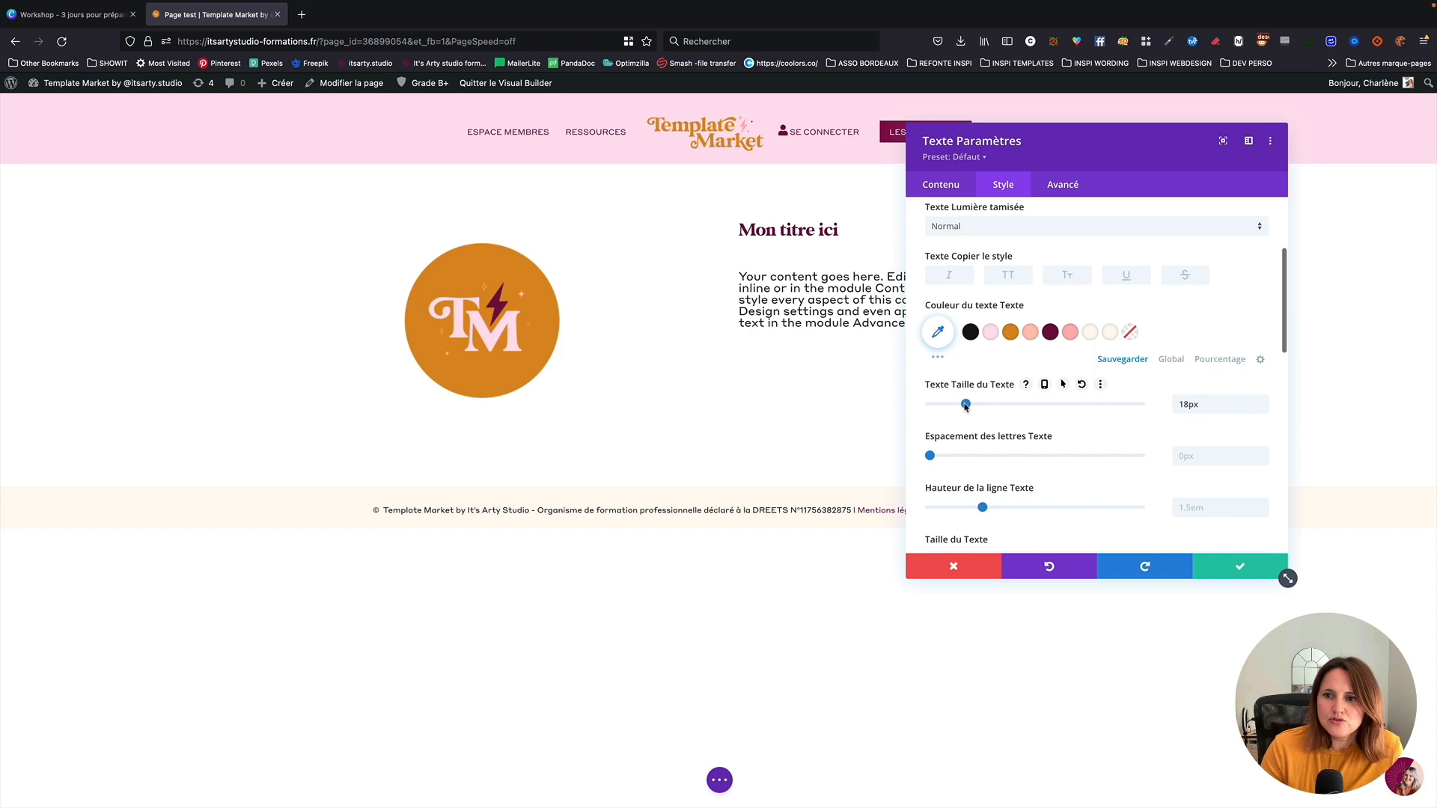
pyautogui.moveTo(982, 509); pyautogui.dragTo(966, 510)
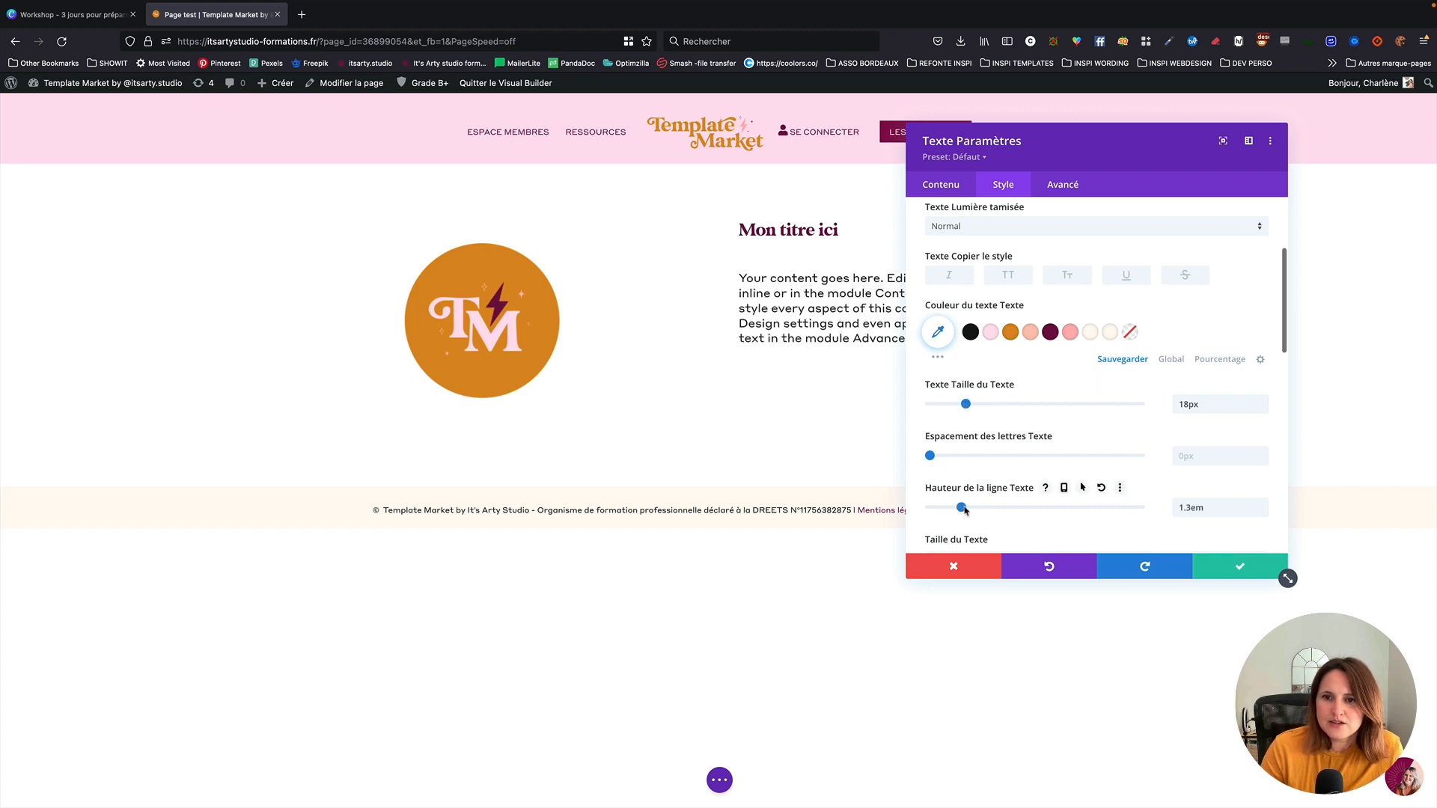
pyautogui.scroll(-1, 1025, 508)
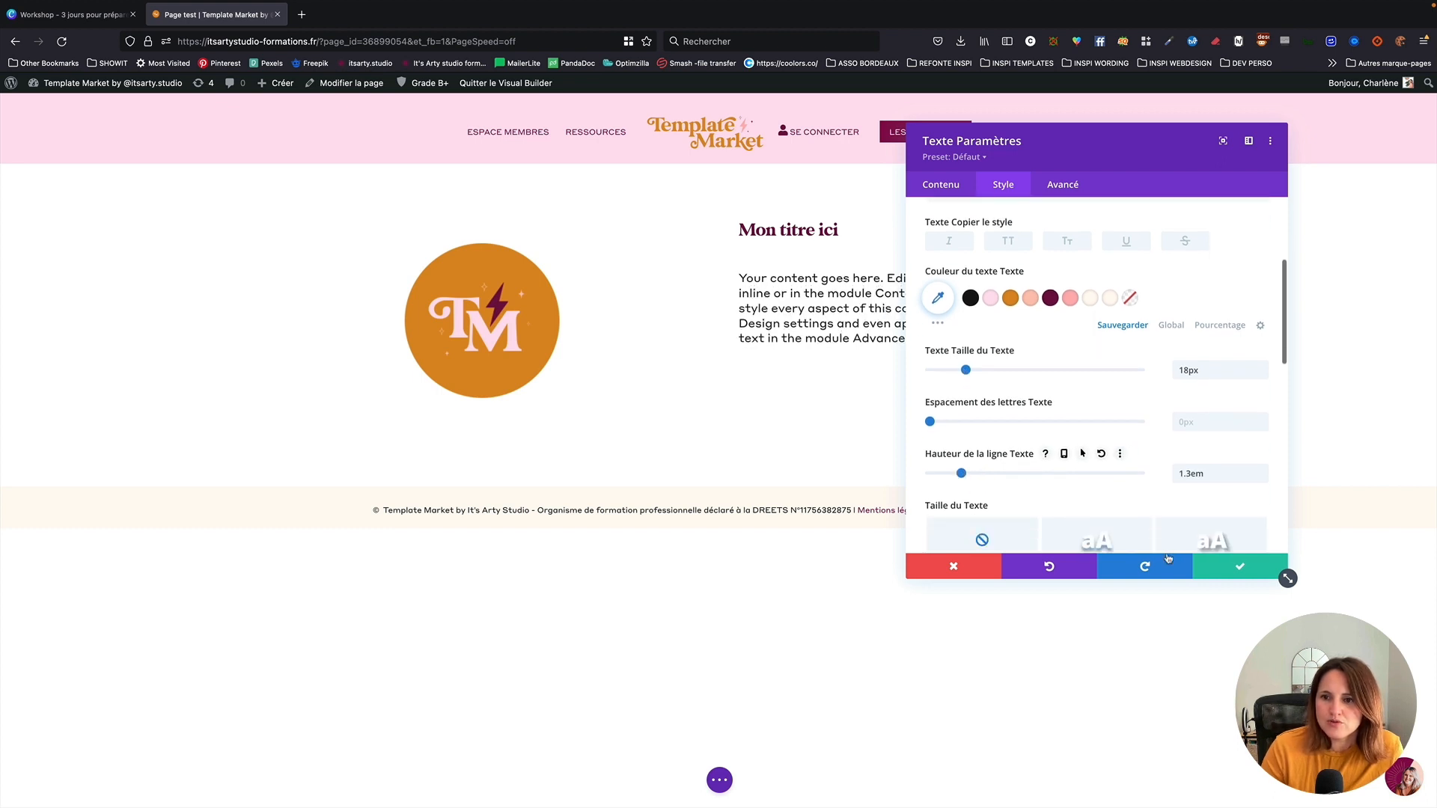
pyautogui.click(1236, 570)
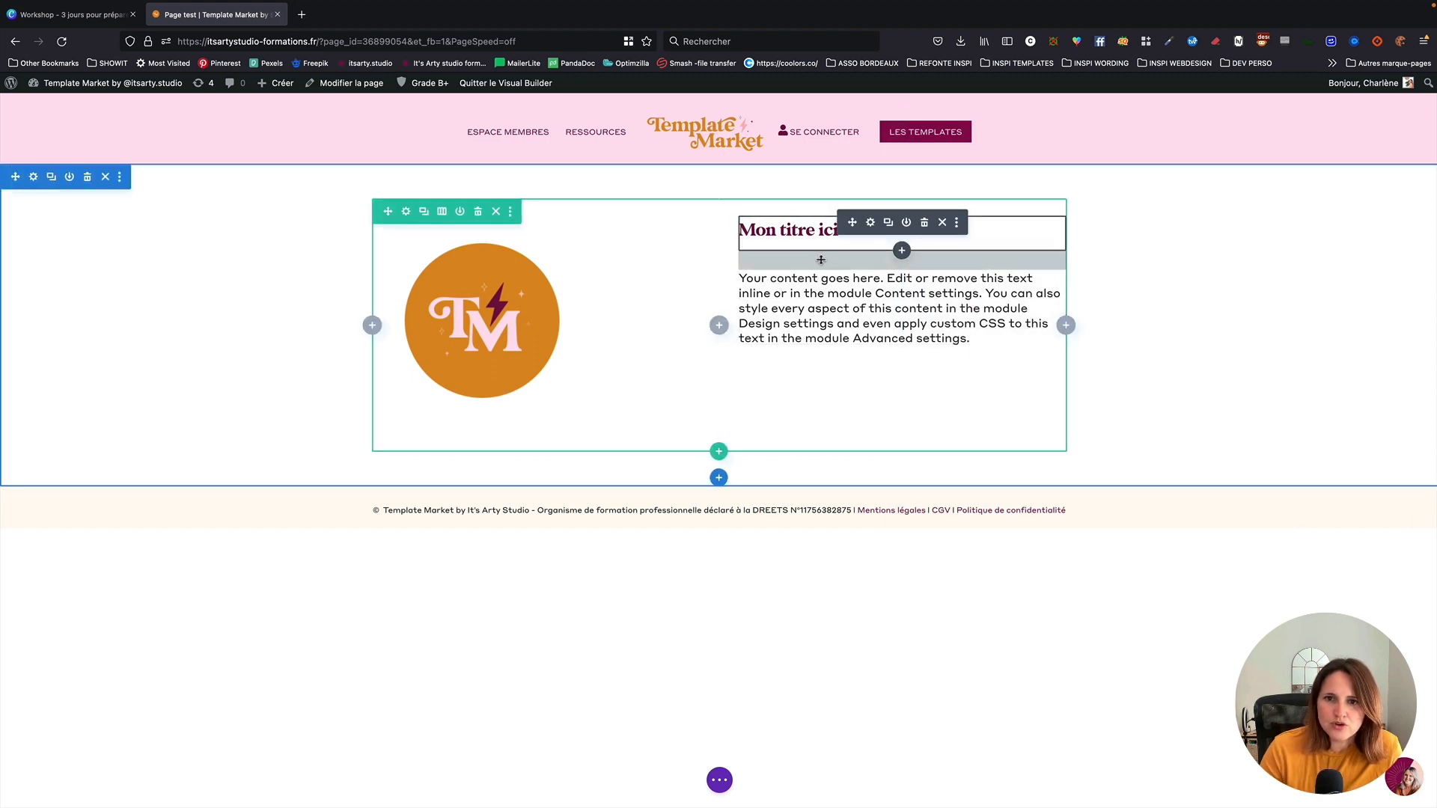
# Remove the gap between the heading and the paragraph, and insert a Bouton module below the heading
pyautogui.moveTo(820, 264); pyautogui.dragTo(824, 245)
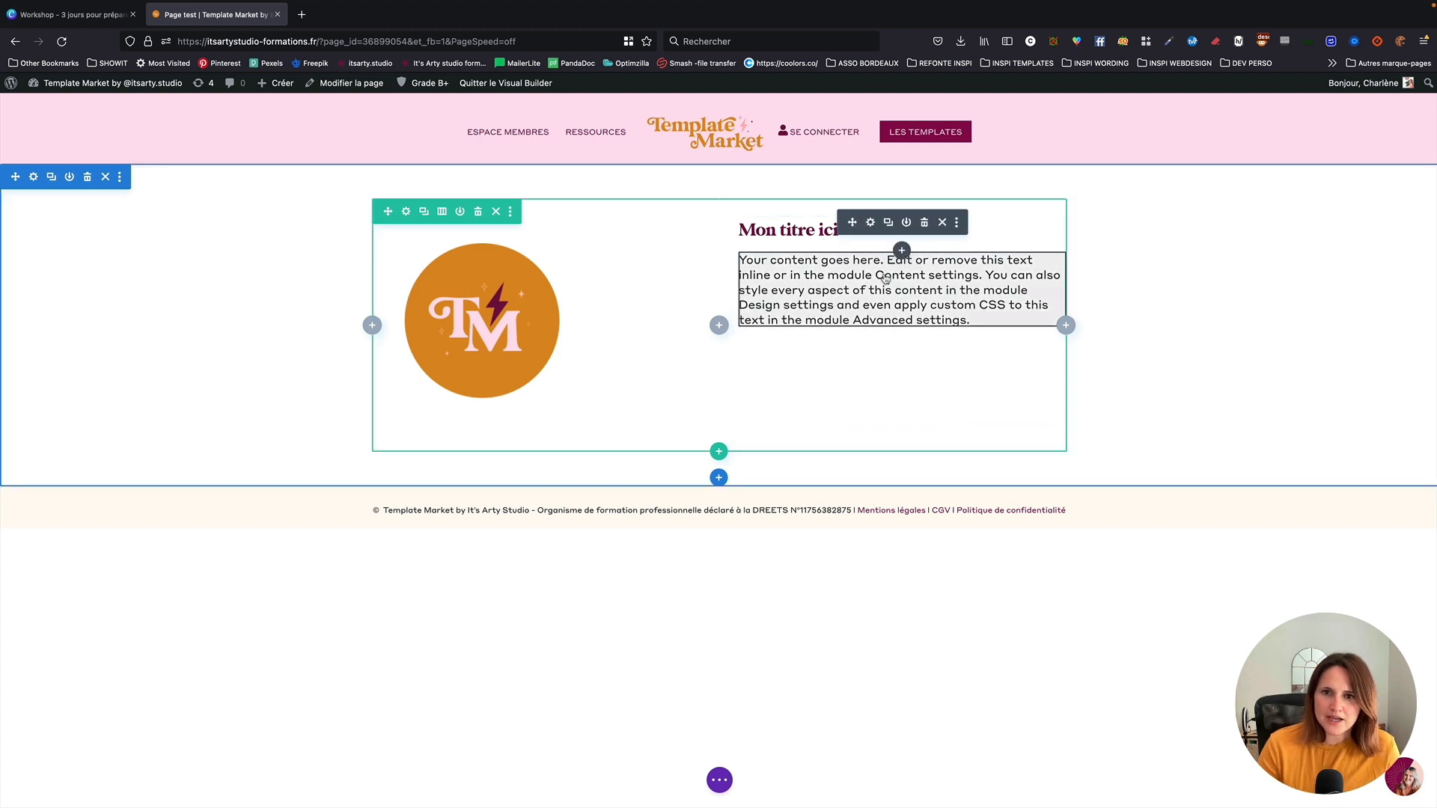
pyautogui.click(902, 250)
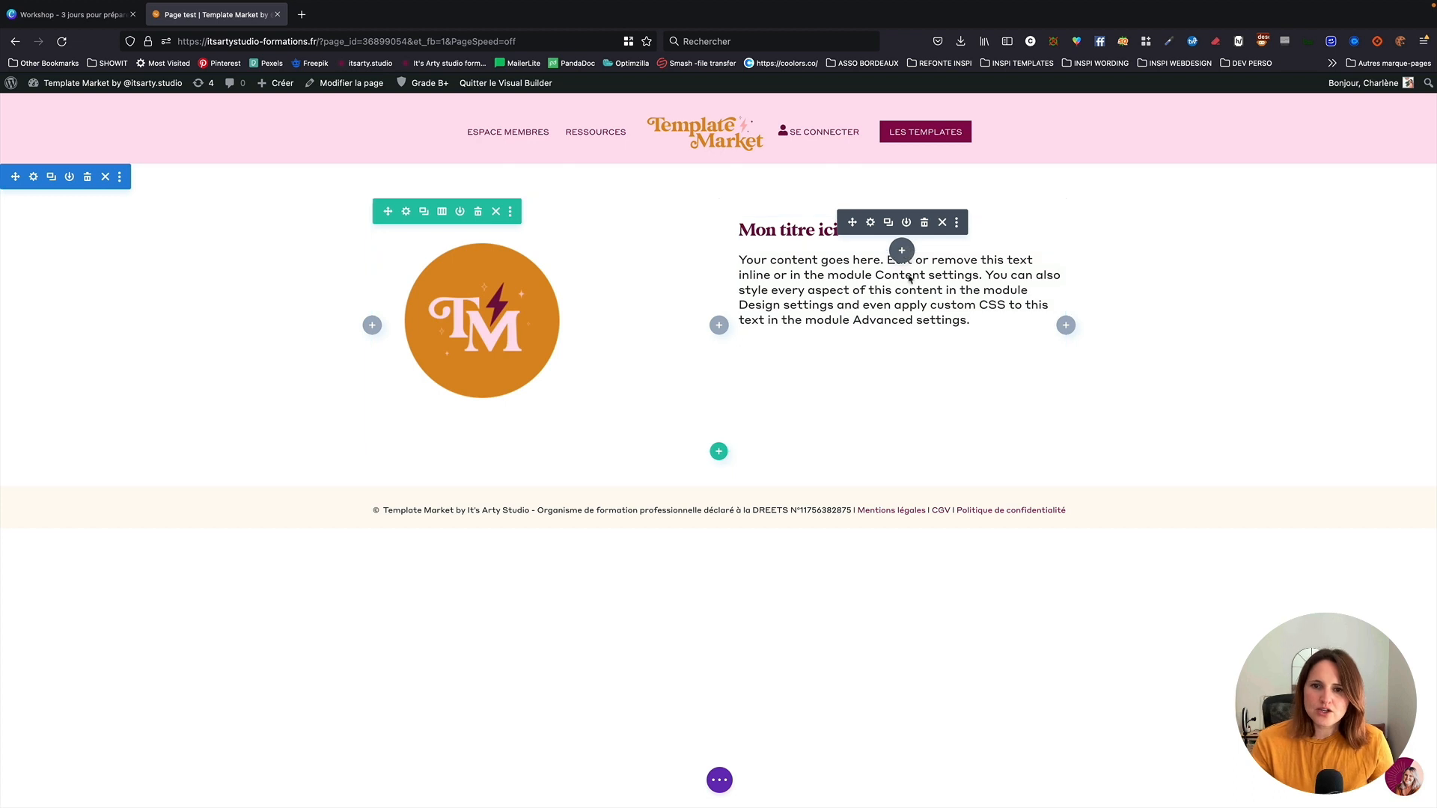
pyautogui.write('bouto')
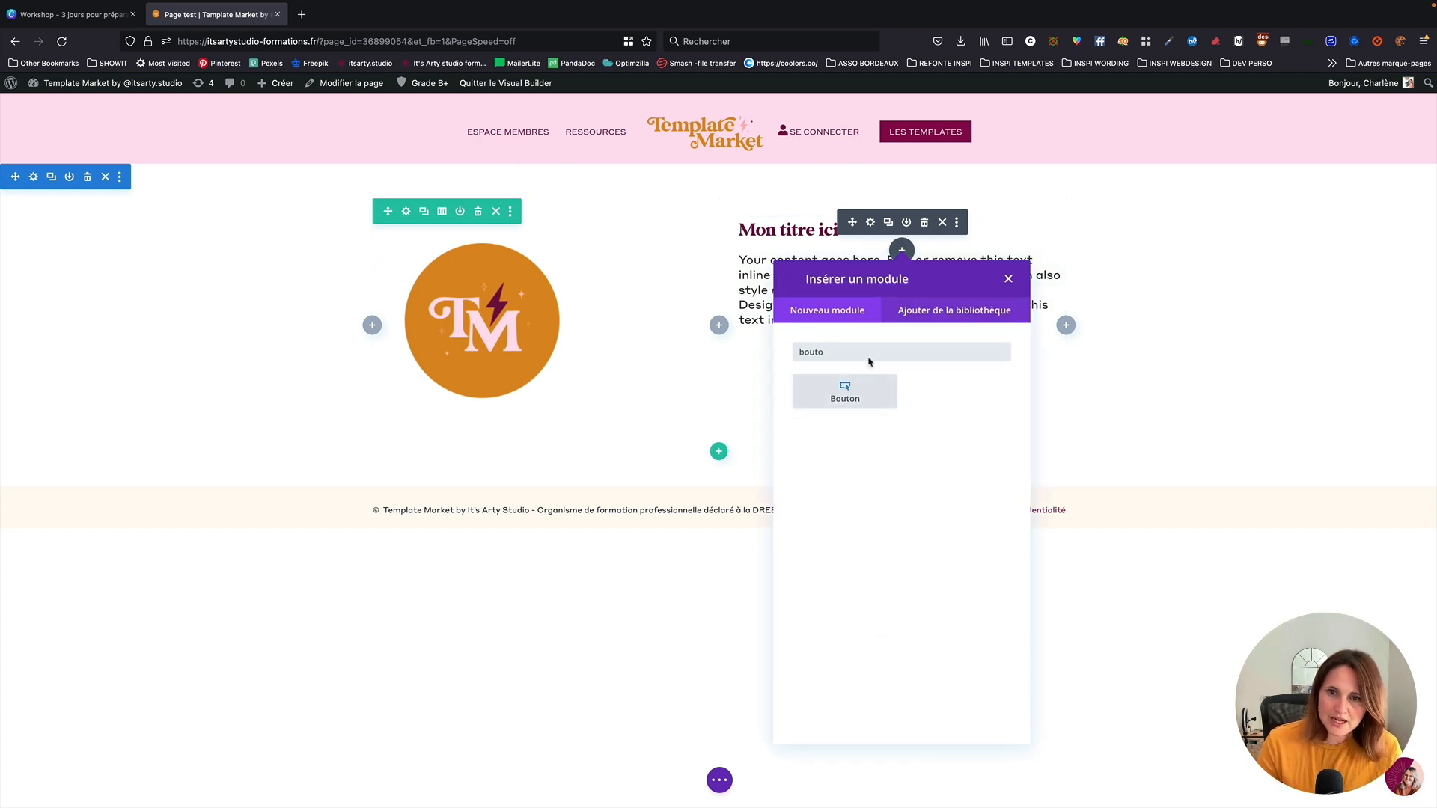
pyautogui.click(838, 397)
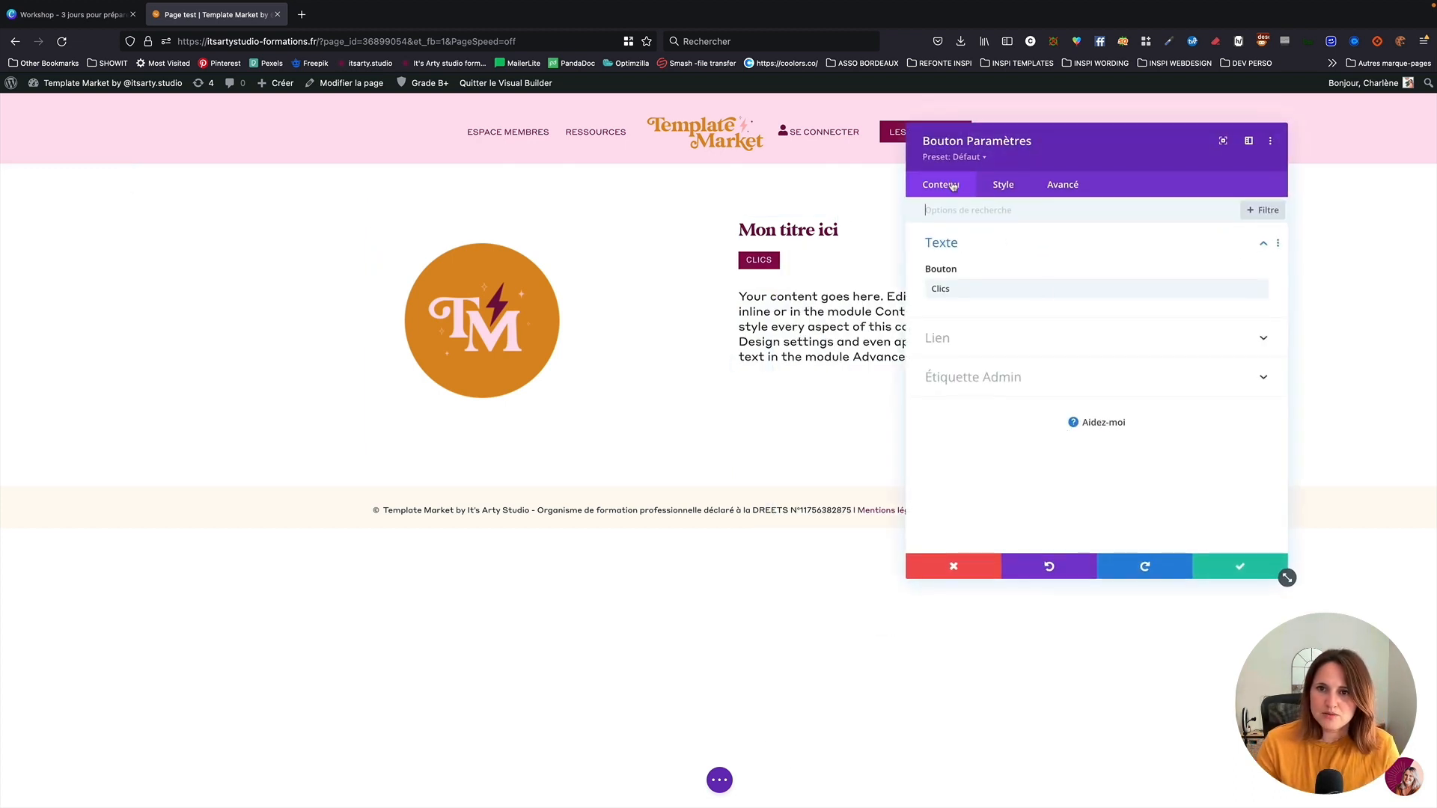
# Enable custom styles for the button and slightly increase its text size
pyautogui.click(998, 186)
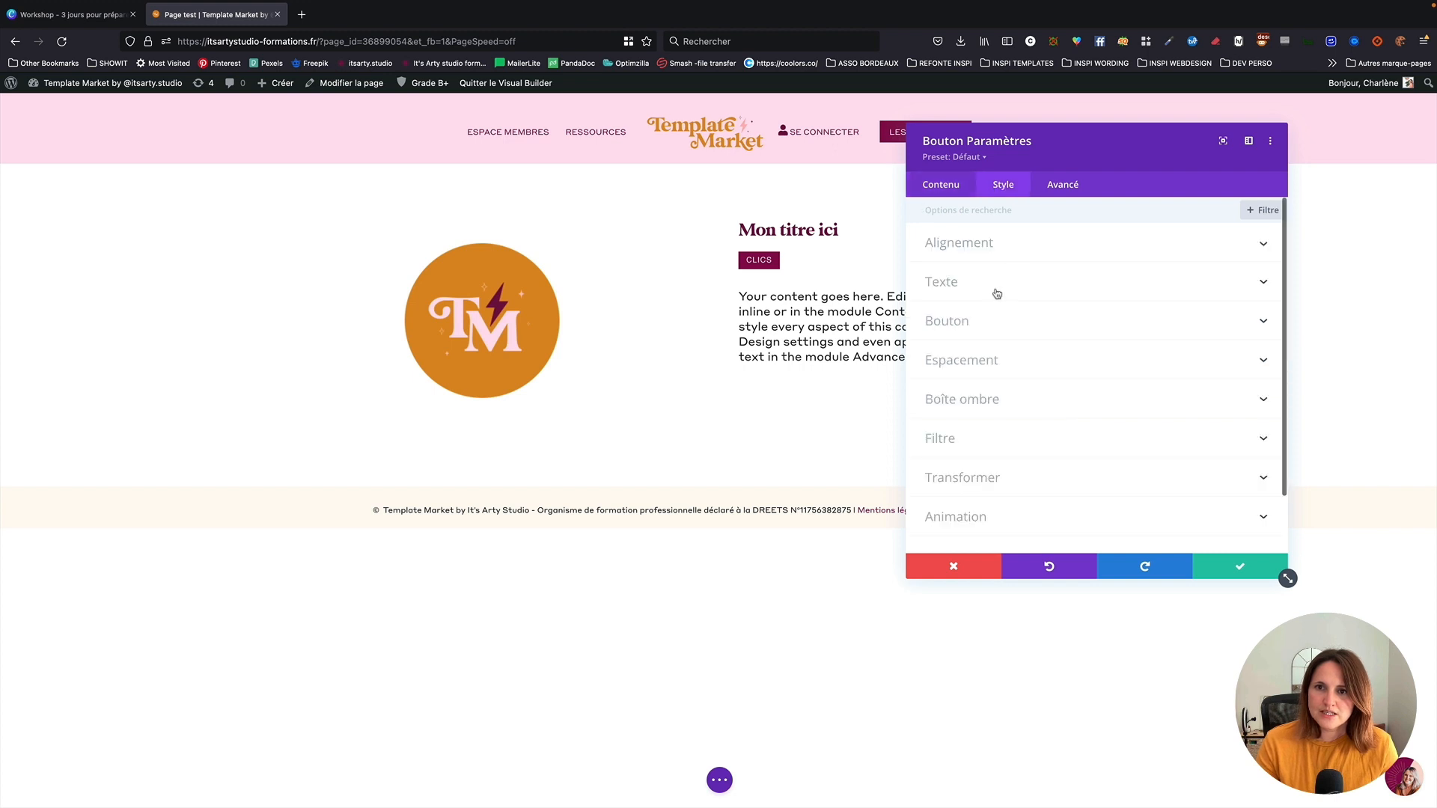
pyautogui.click(972, 323)
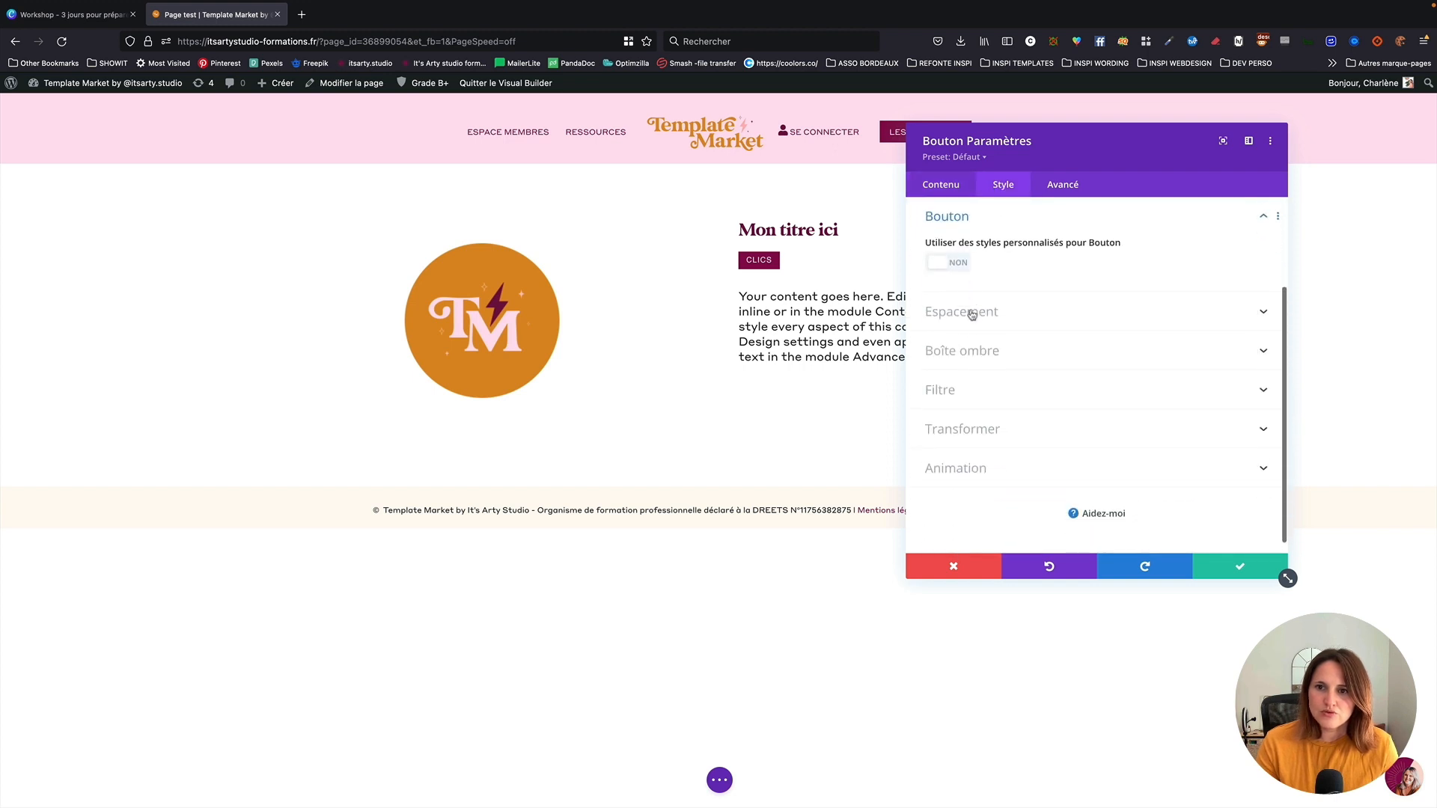
pyautogui.click(962, 264)
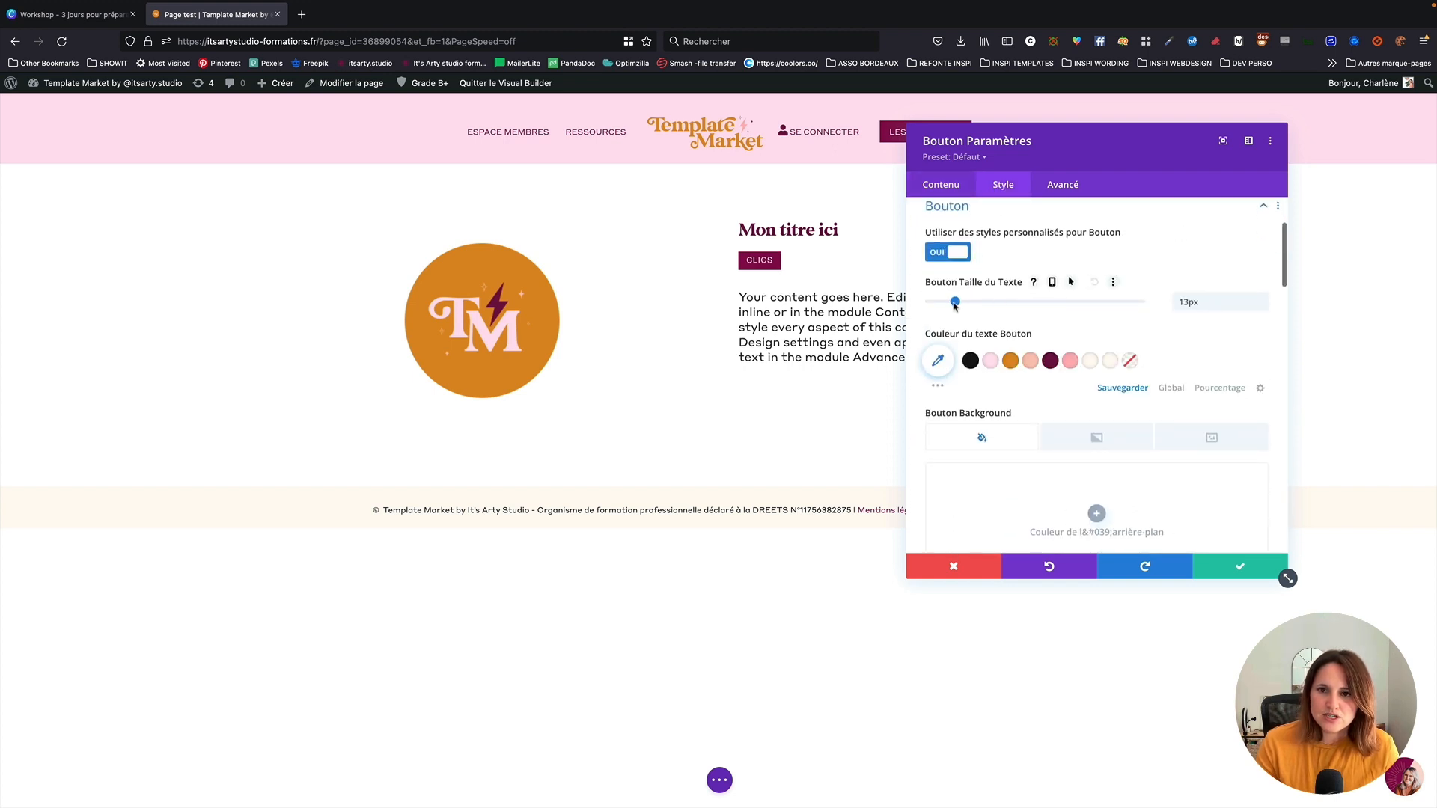
pyautogui.moveTo(956, 304); pyautogui.dragTo(961, 303)
# Give the button an orange background in its hover state and return to the desktop state to preview it
pyautogui.scroll(-5, 1085, 363)
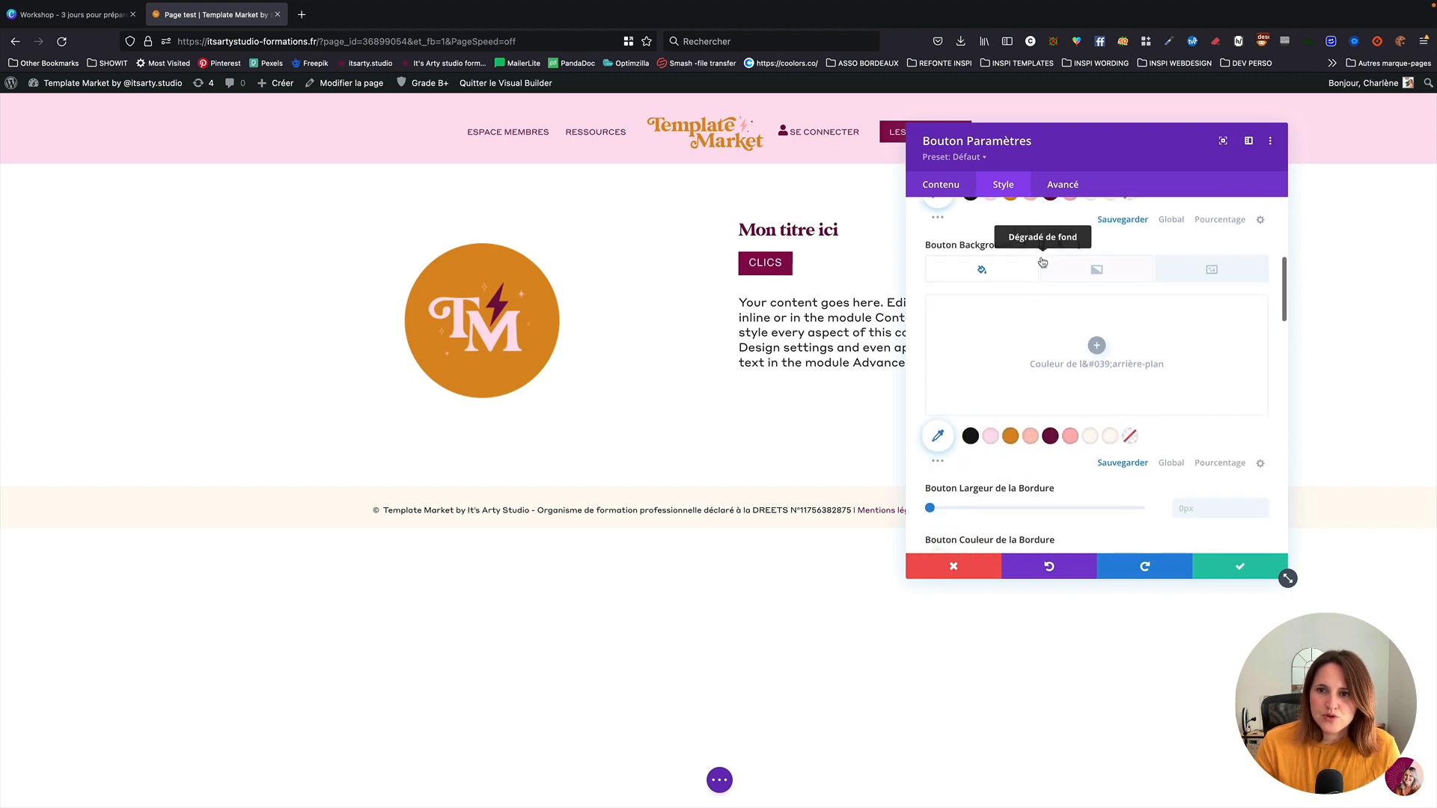
pyautogui.scroll(-2, 1122, 337)
pyautogui.scroll(3, 1132, 352)
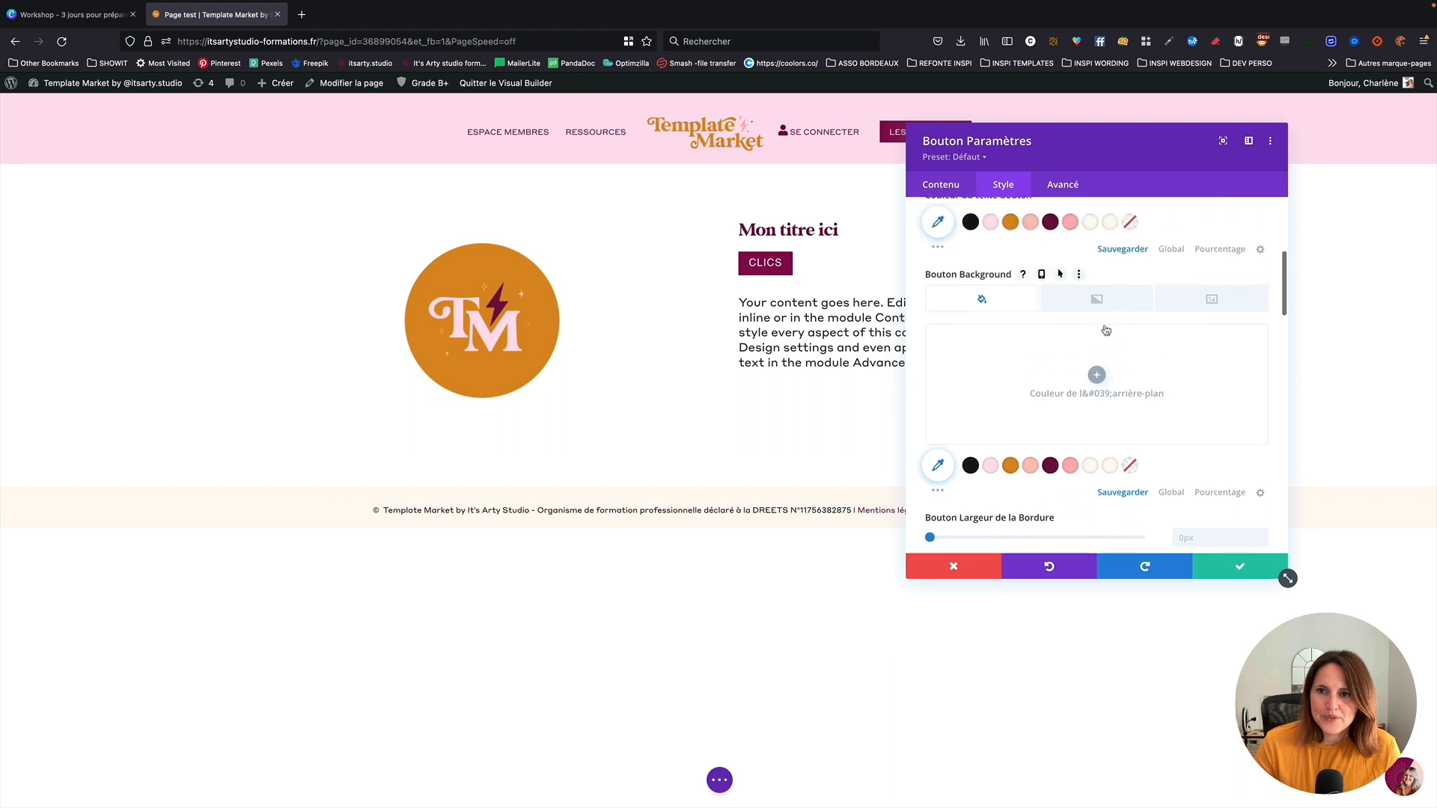
pyautogui.click(1060, 287)
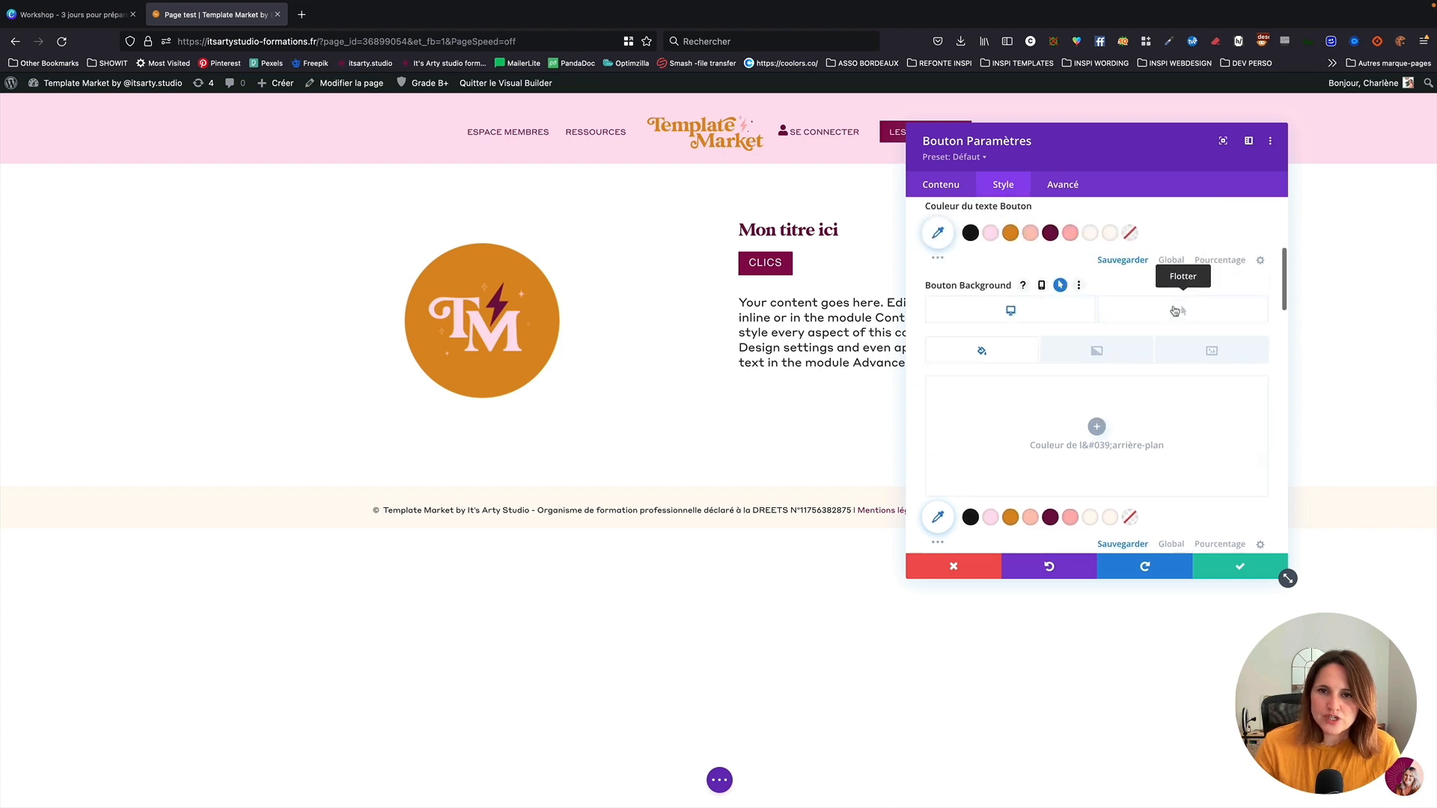
pyautogui.click(1177, 310)
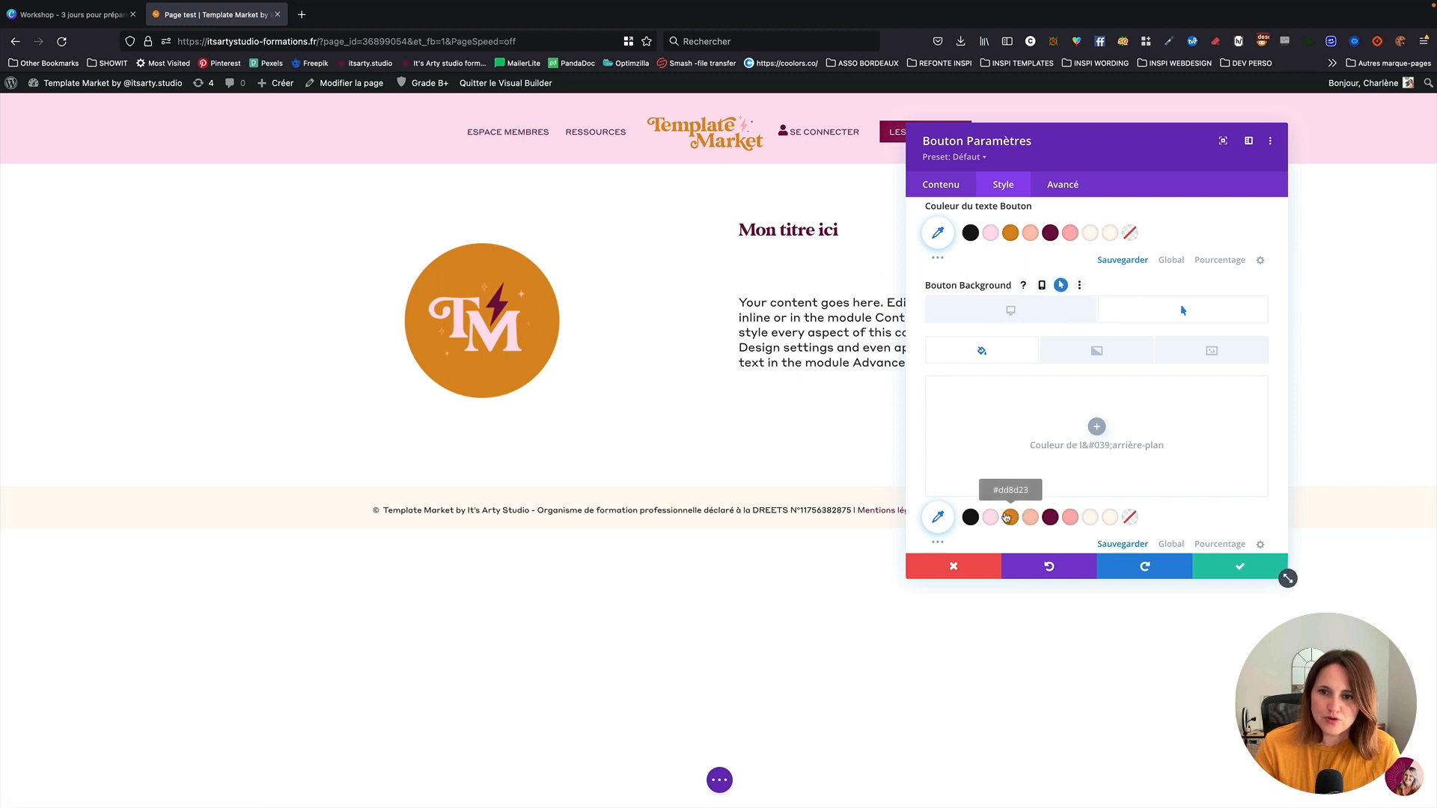
pyautogui.click(1010, 517)
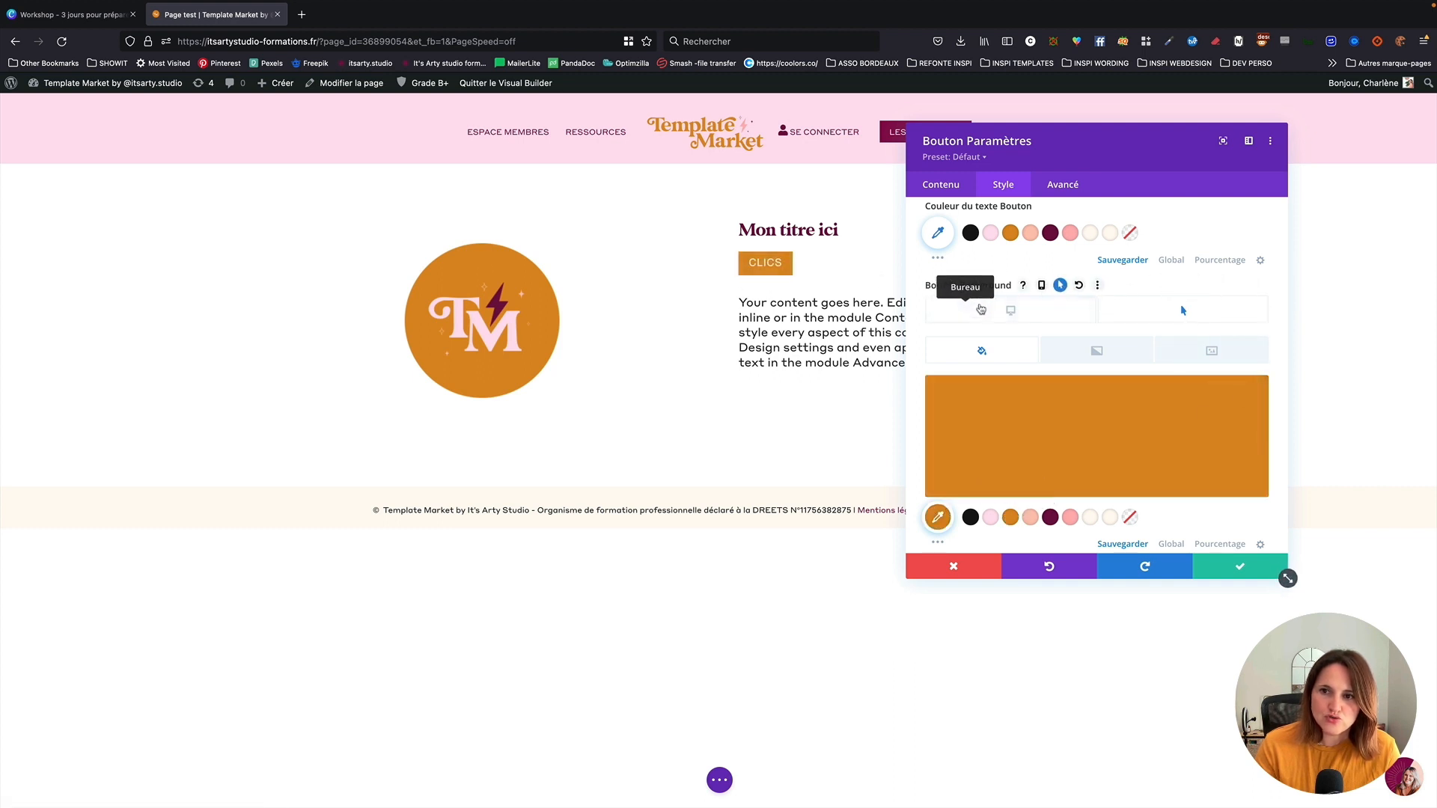
pyautogui.click(1010, 310)
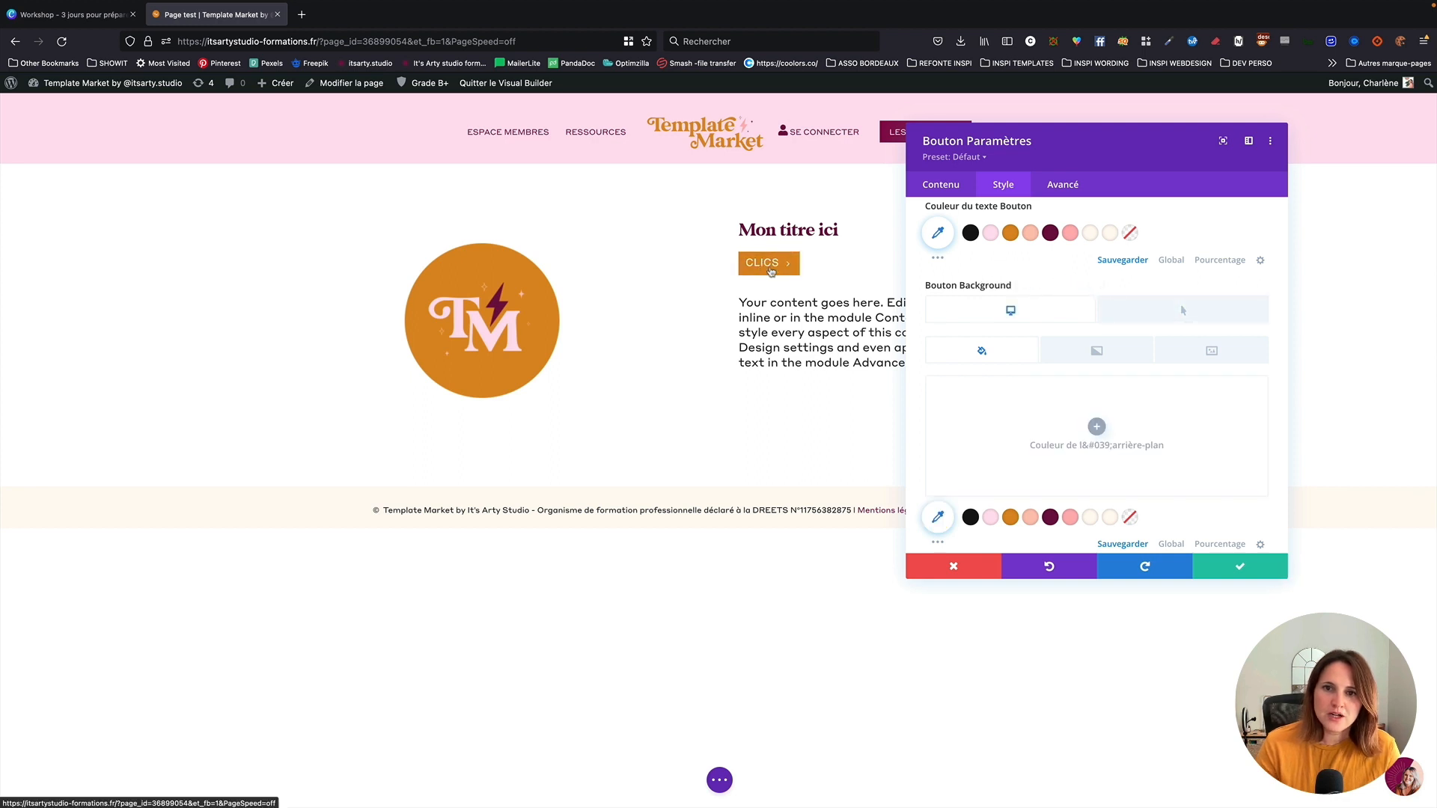
# Set the button's border radius to 43px and its letter spacing to 3px
pyautogui.scroll(-4, 1036, 475)
pyautogui.scroll(-3, 1037, 475)
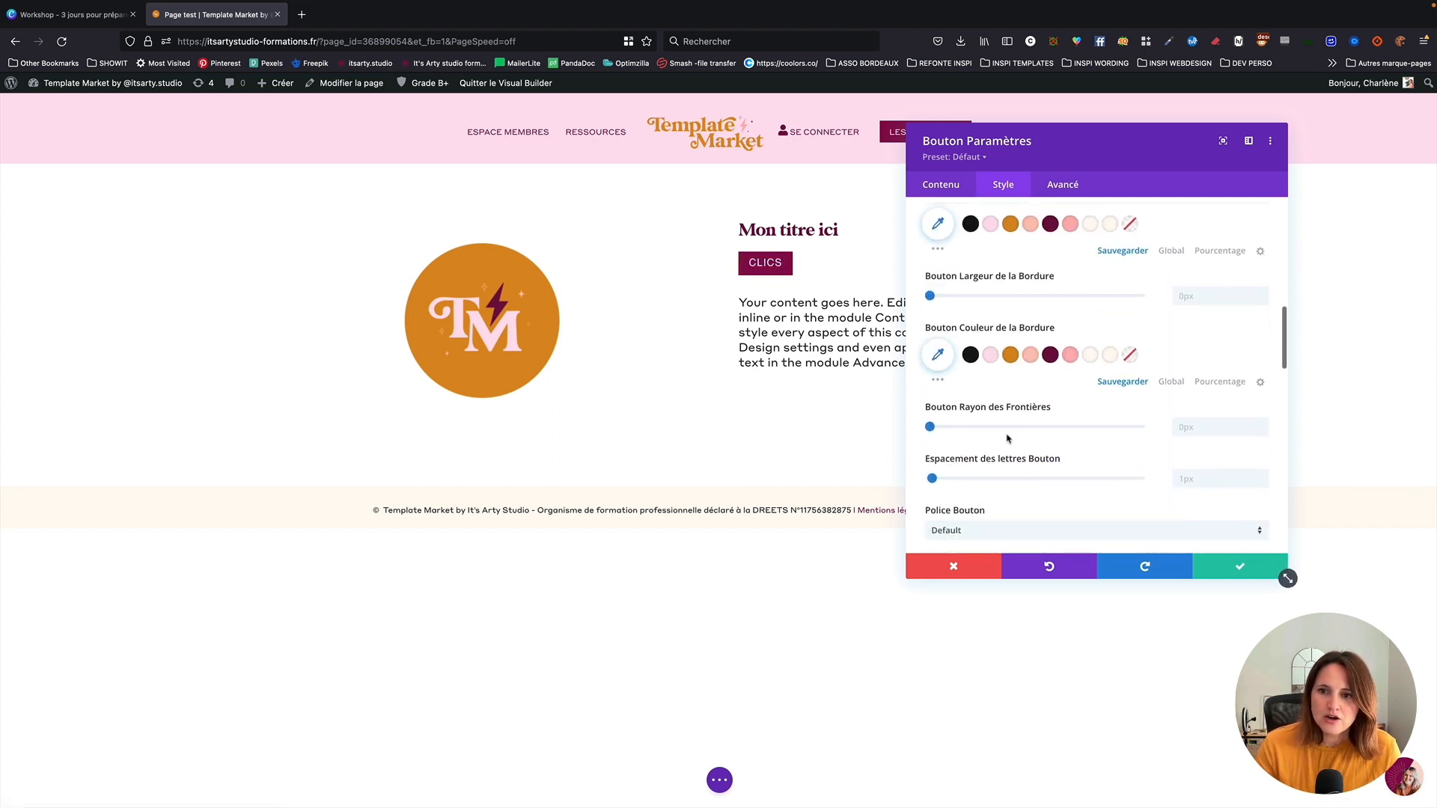
pyautogui.moveTo(930, 416); pyautogui.dragTo(1021, 420)
pyautogui.scroll(-3, 1078, 448)
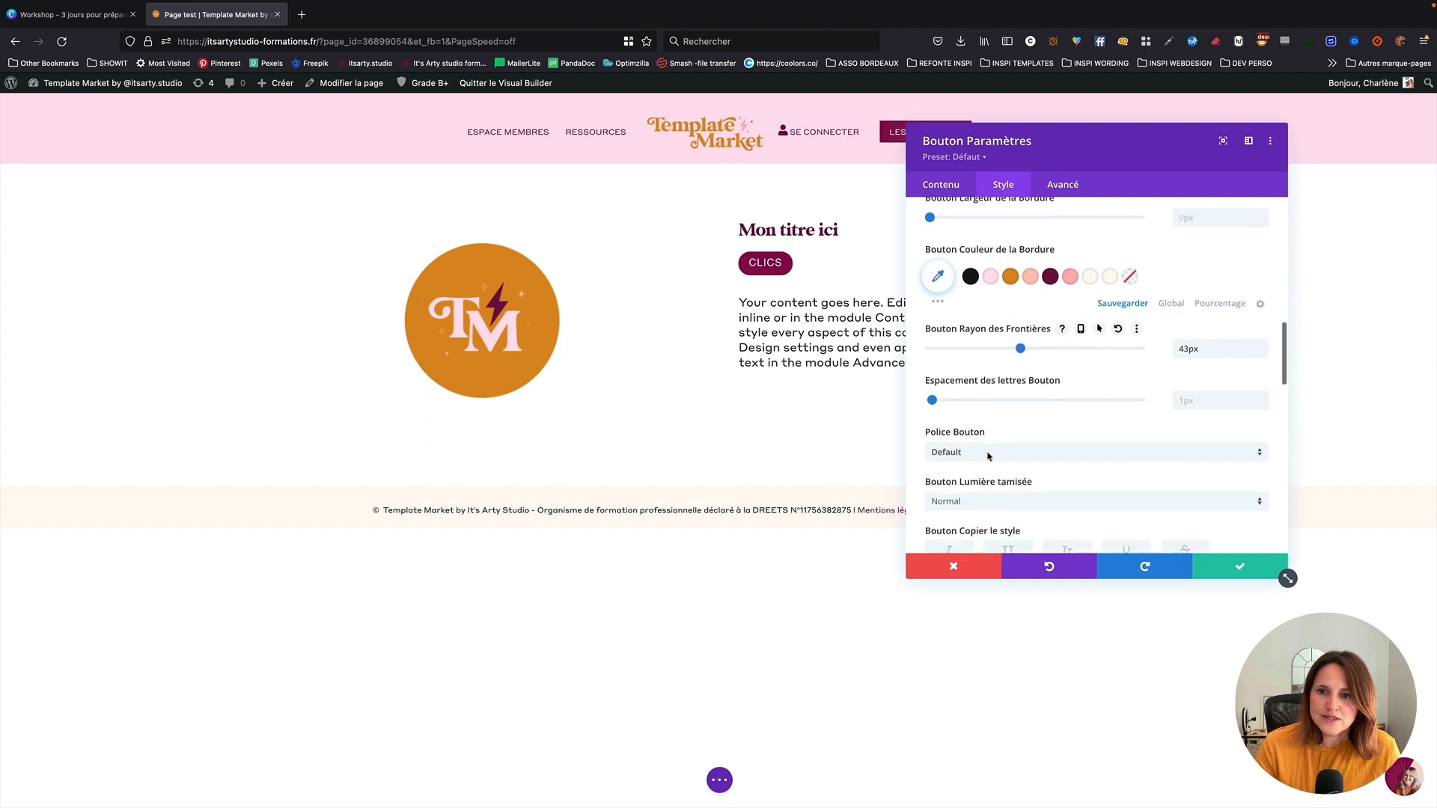
pyautogui.moveTo(932, 368); pyautogui.dragTo(935, 367)
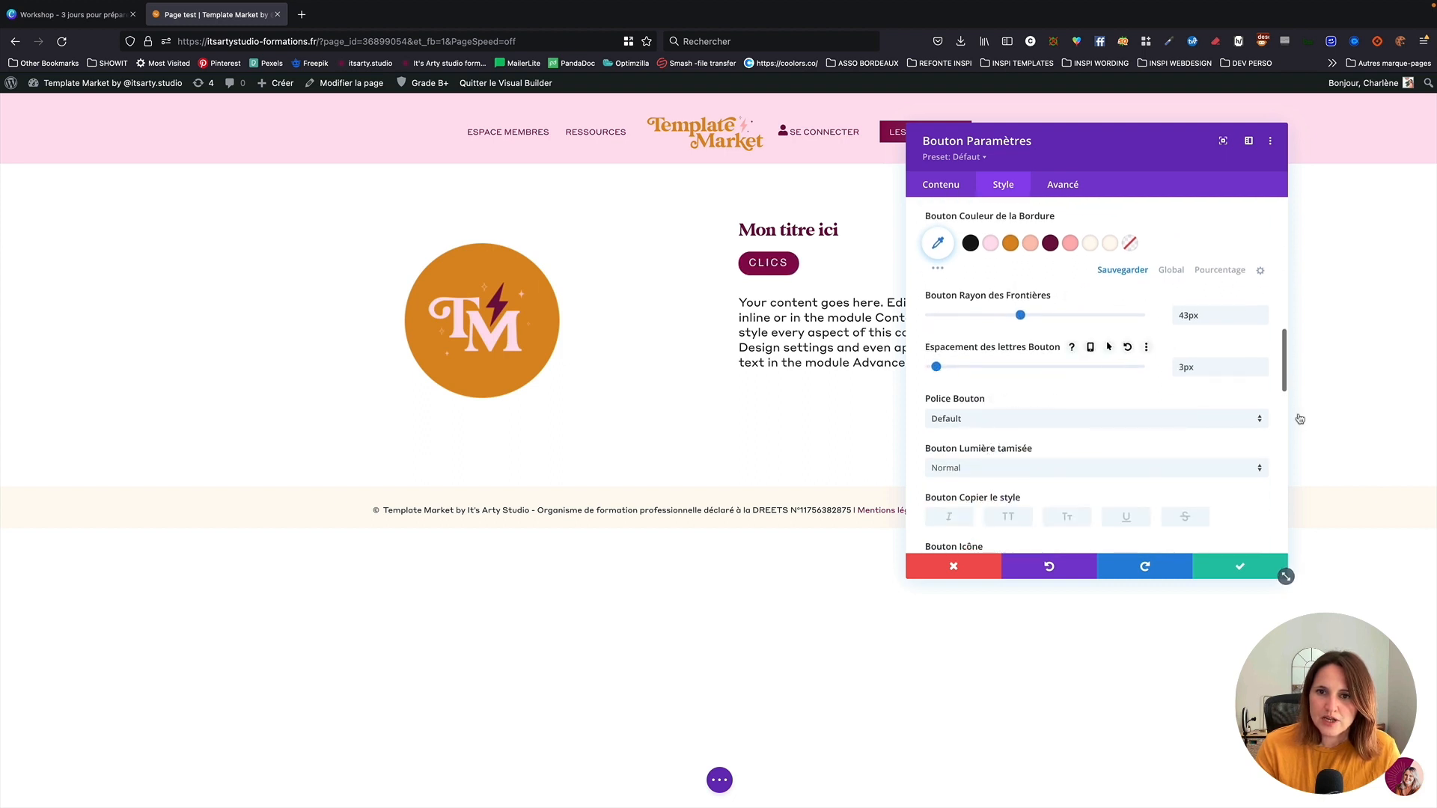
pyautogui.scroll(-5, 1078, 390)
pyautogui.scroll(10, 1015, 306)
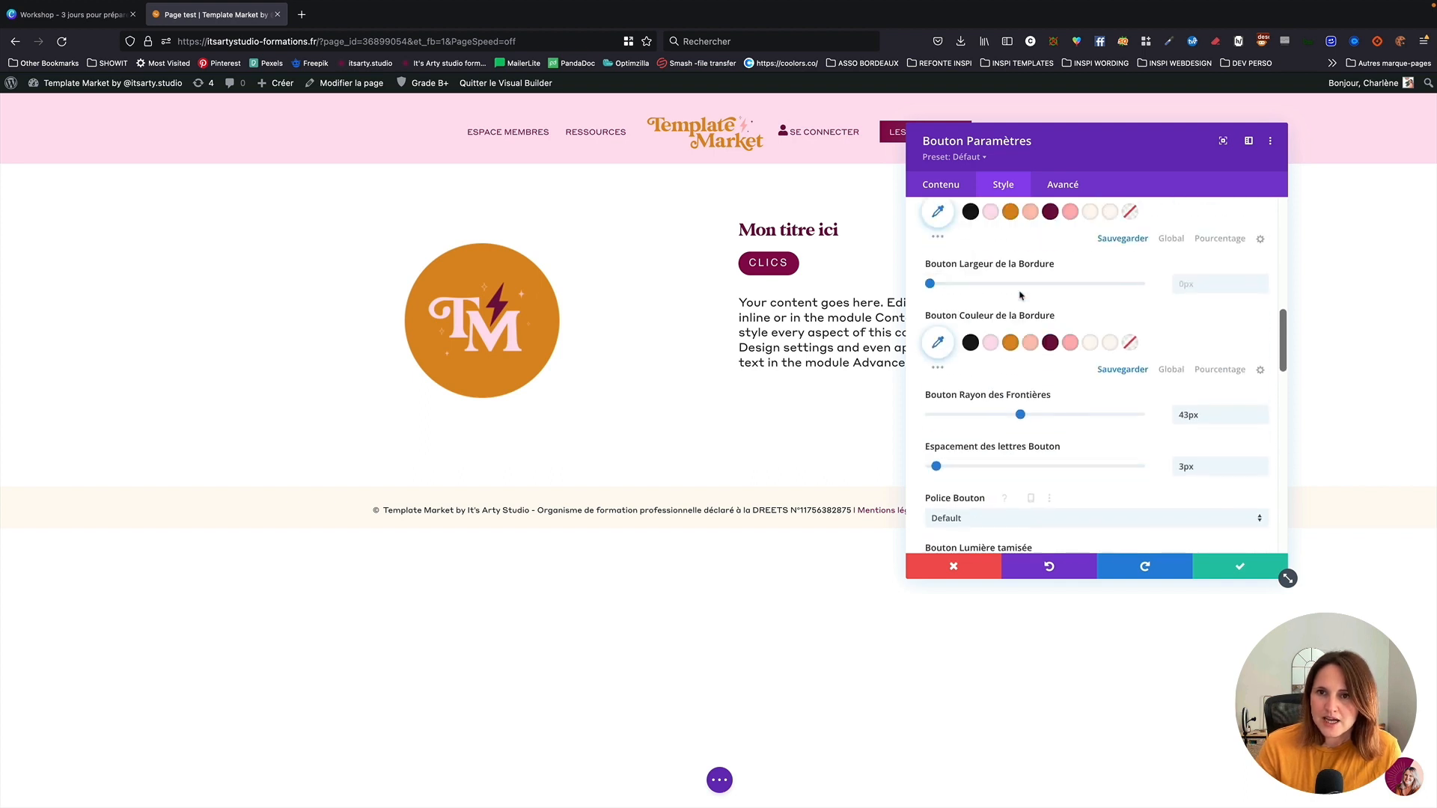
pyautogui.click(944, 185)
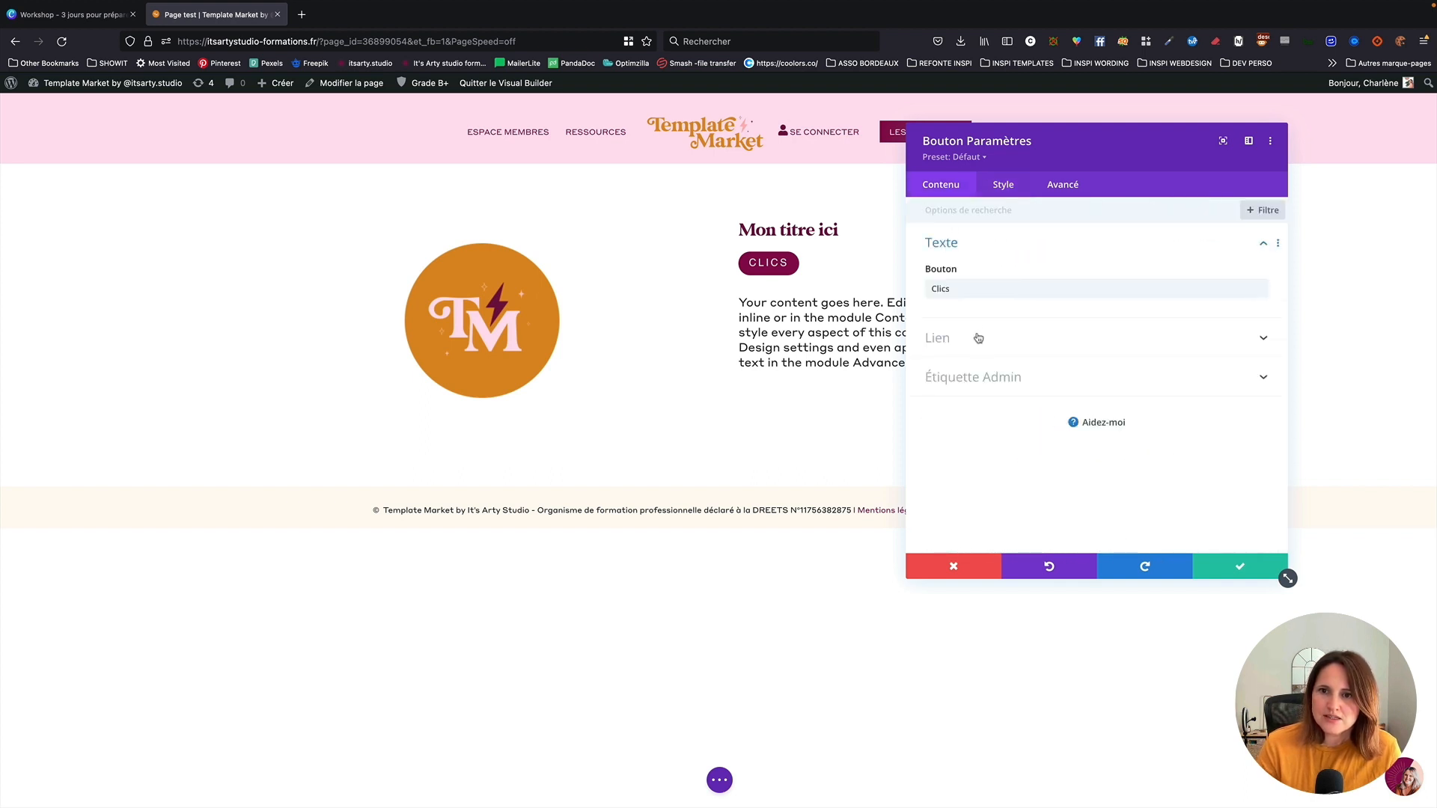
pyautogui.click(947, 338)
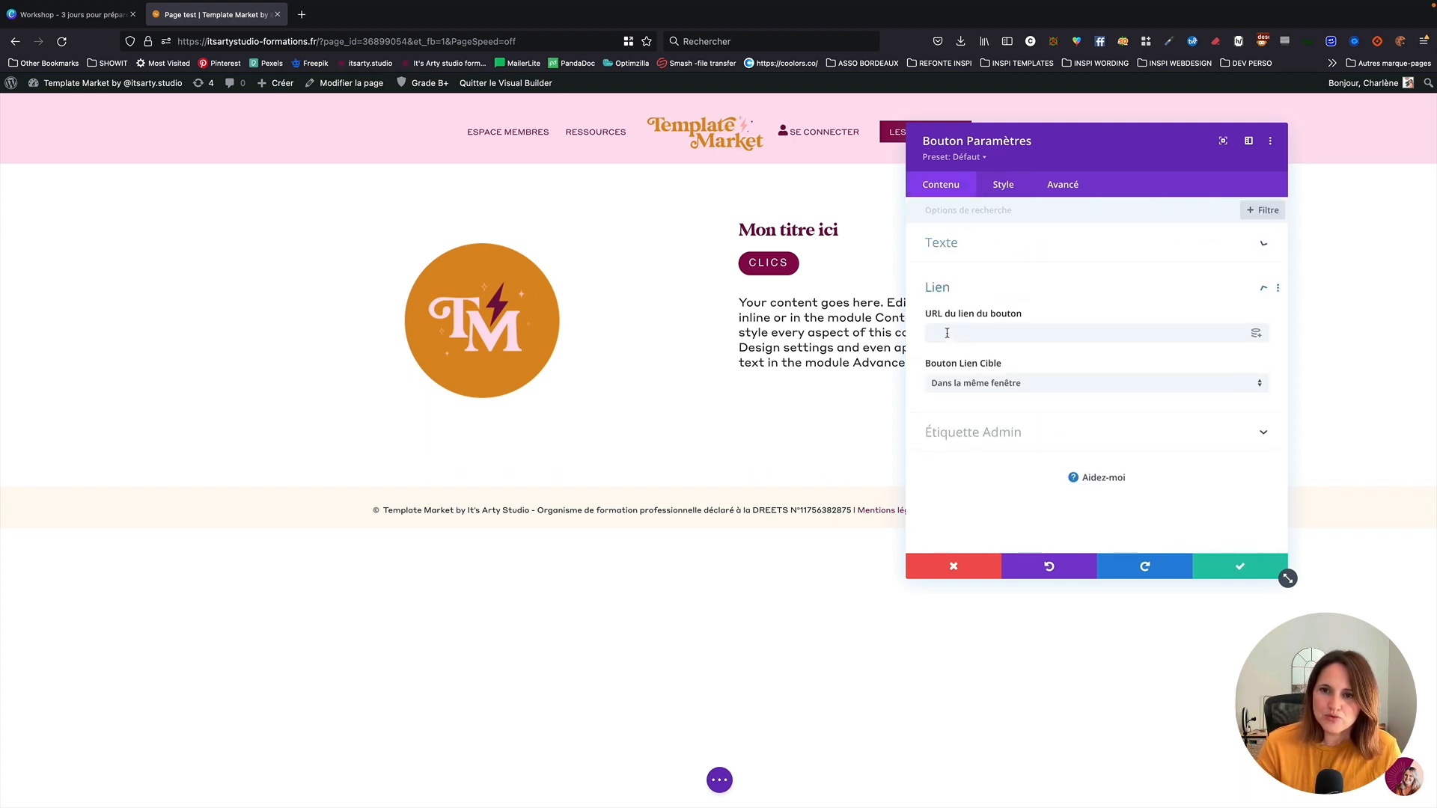
pyautogui.click(951, 335)
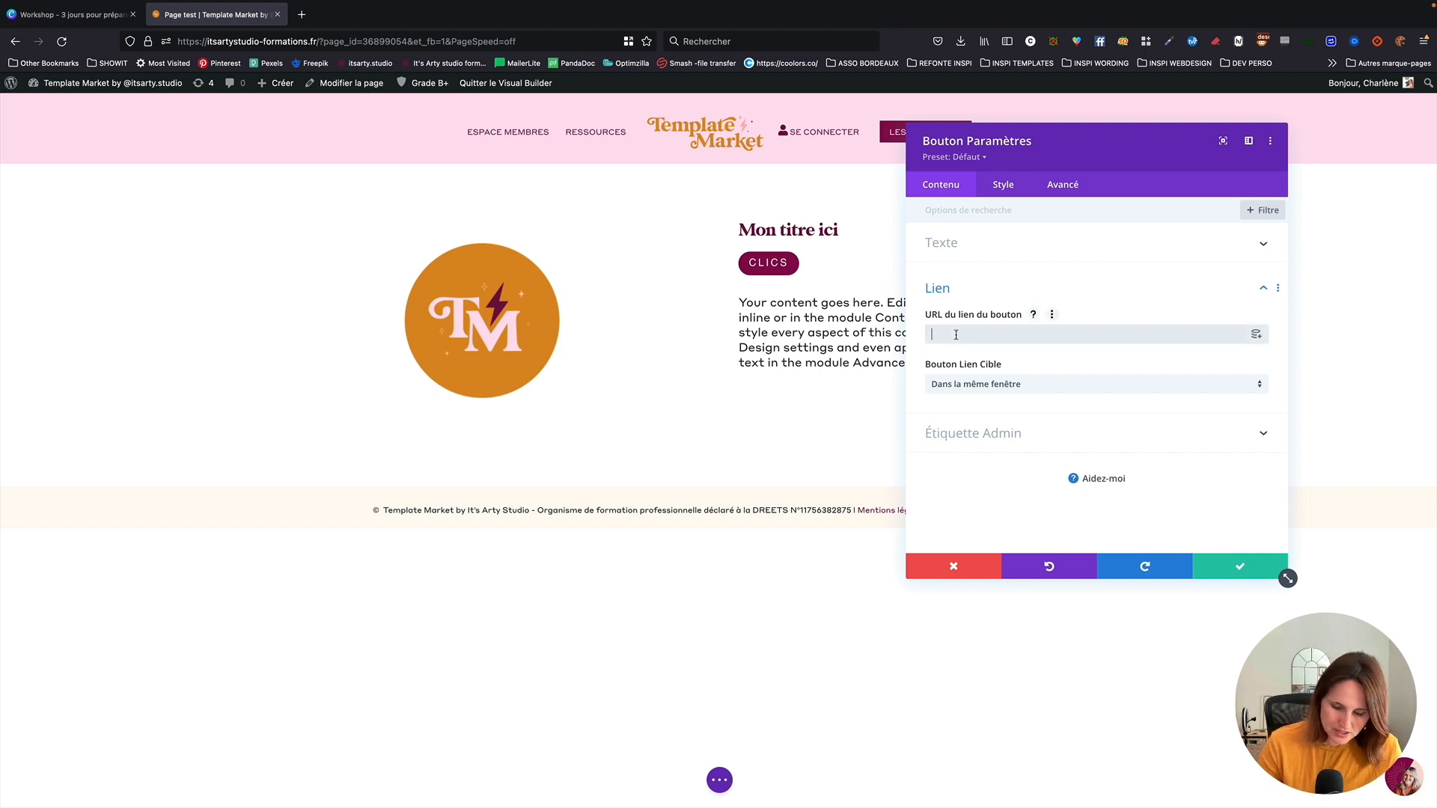
pyautogui.write('https://x.com')
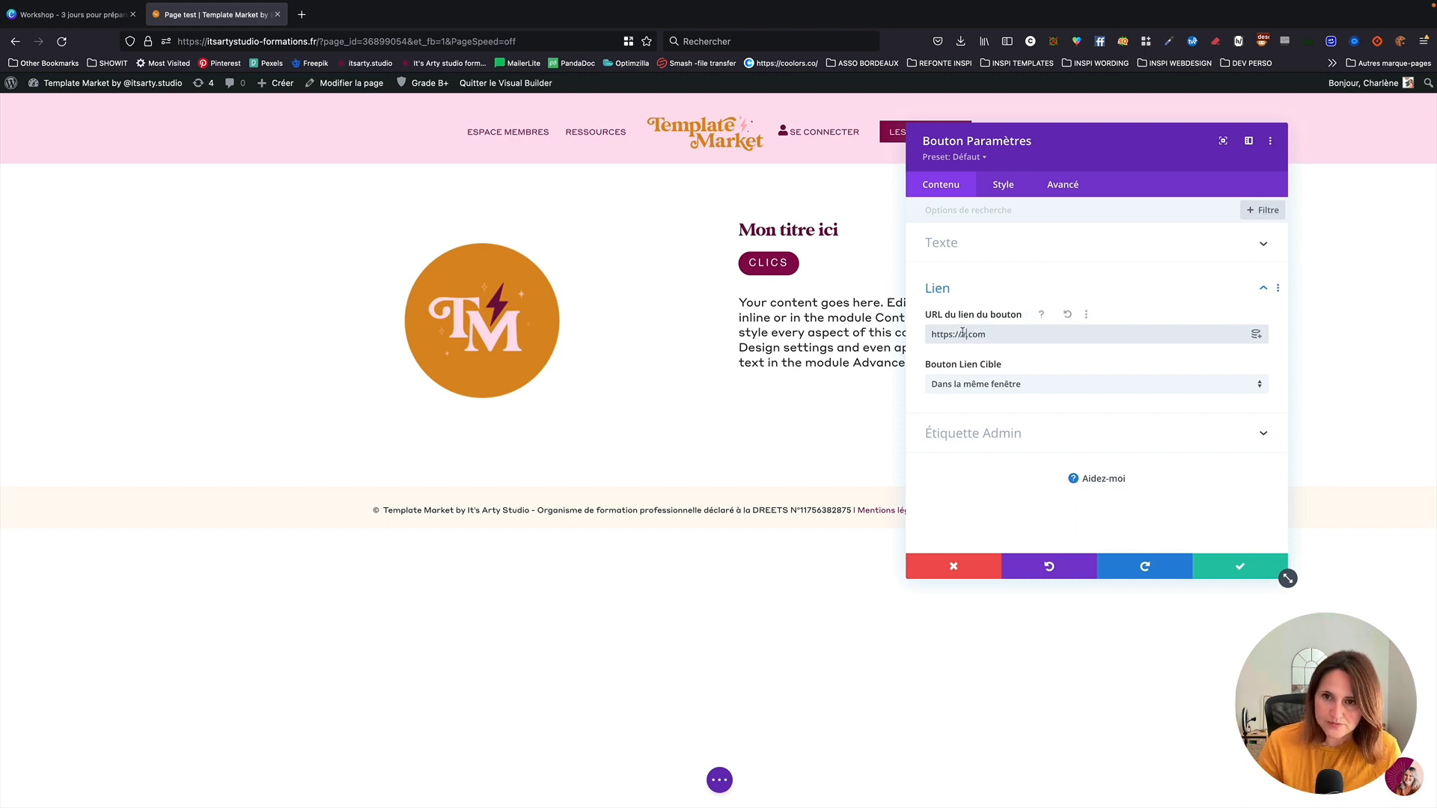
pyautogui.press('BackSpace')
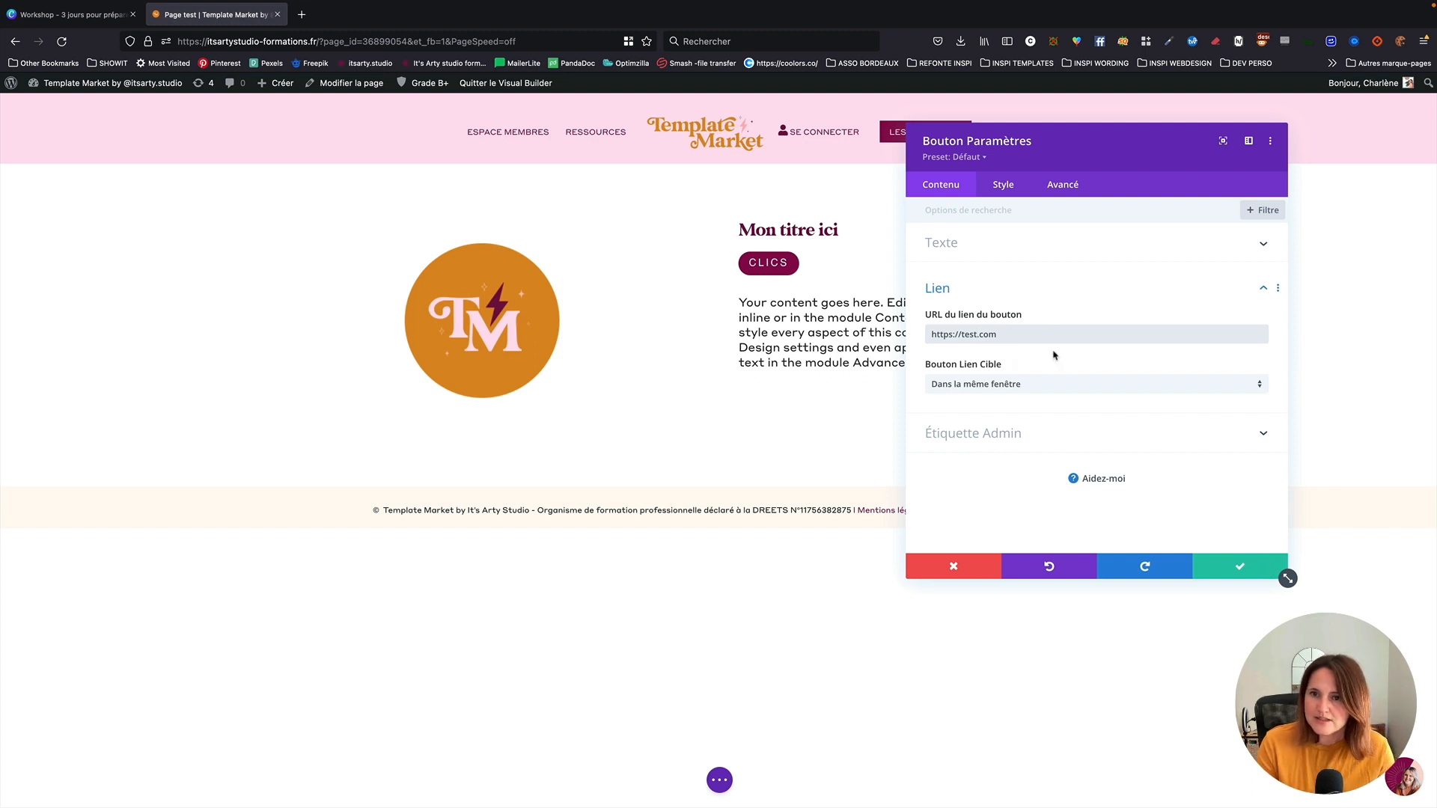
pyautogui.write('test')
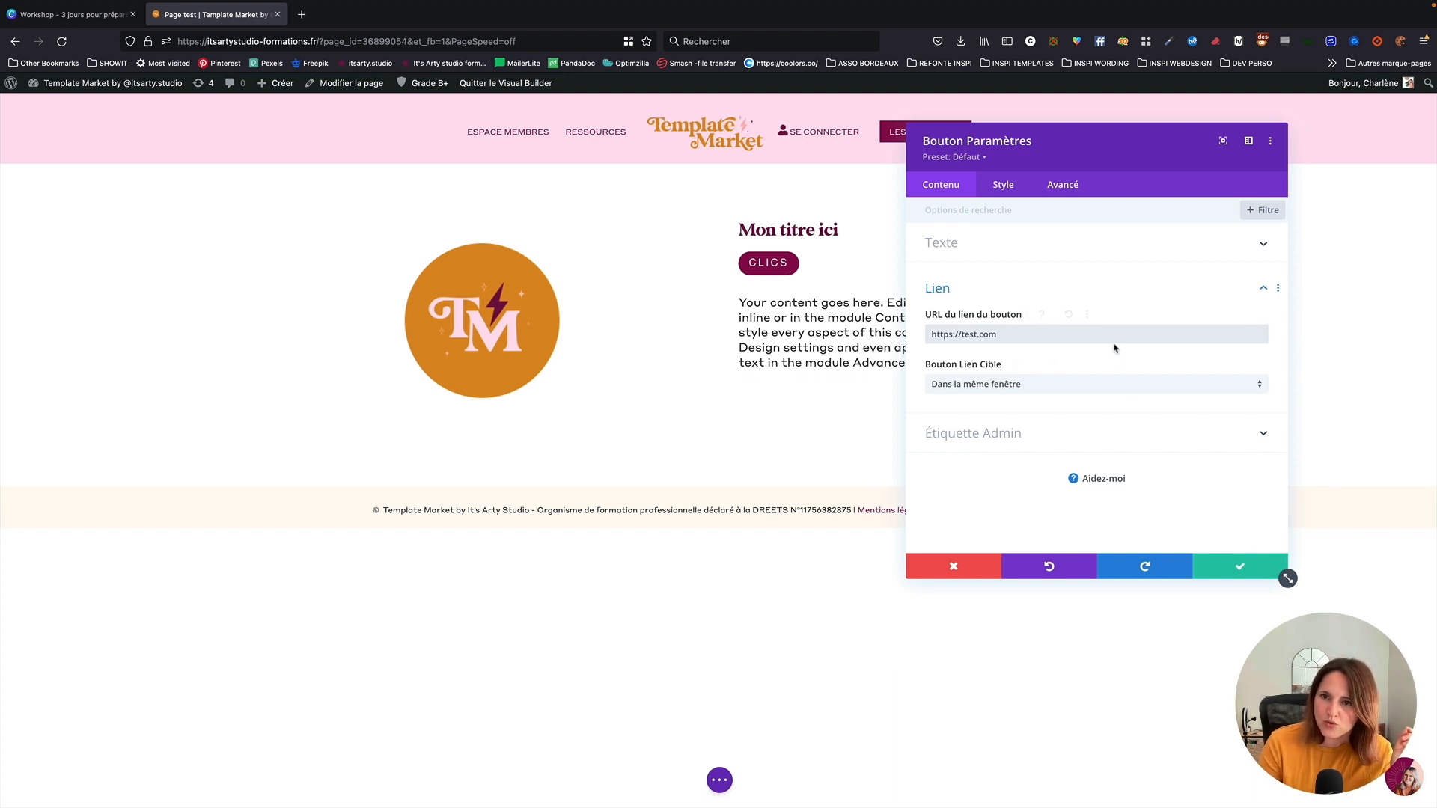
# Save the button settings and move the CLICS button below the paragraph in its column
pyautogui.click(1240, 566)
pyautogui.click(813, 265)
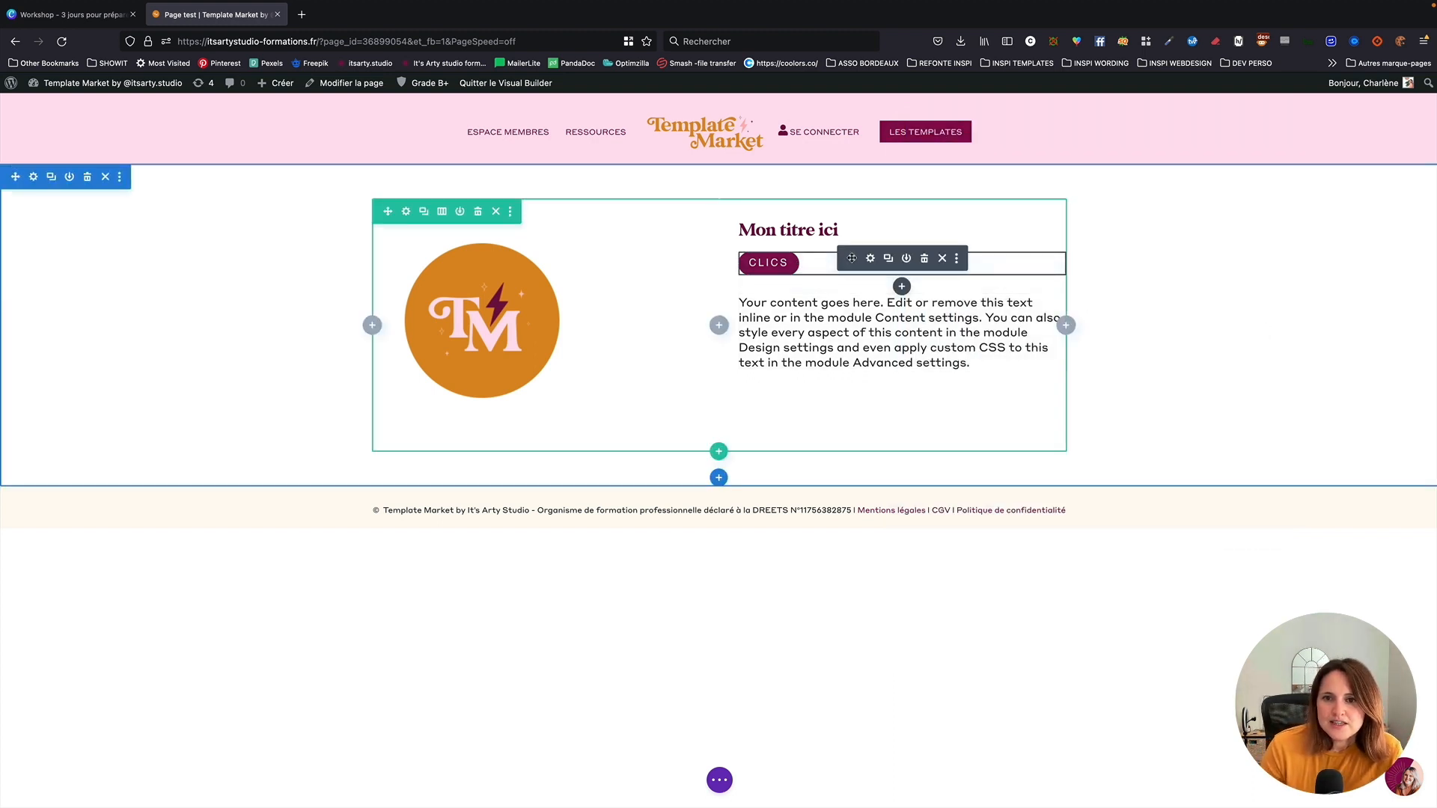
pyautogui.moveTo(855, 258); pyautogui.dragTo(847, 330)
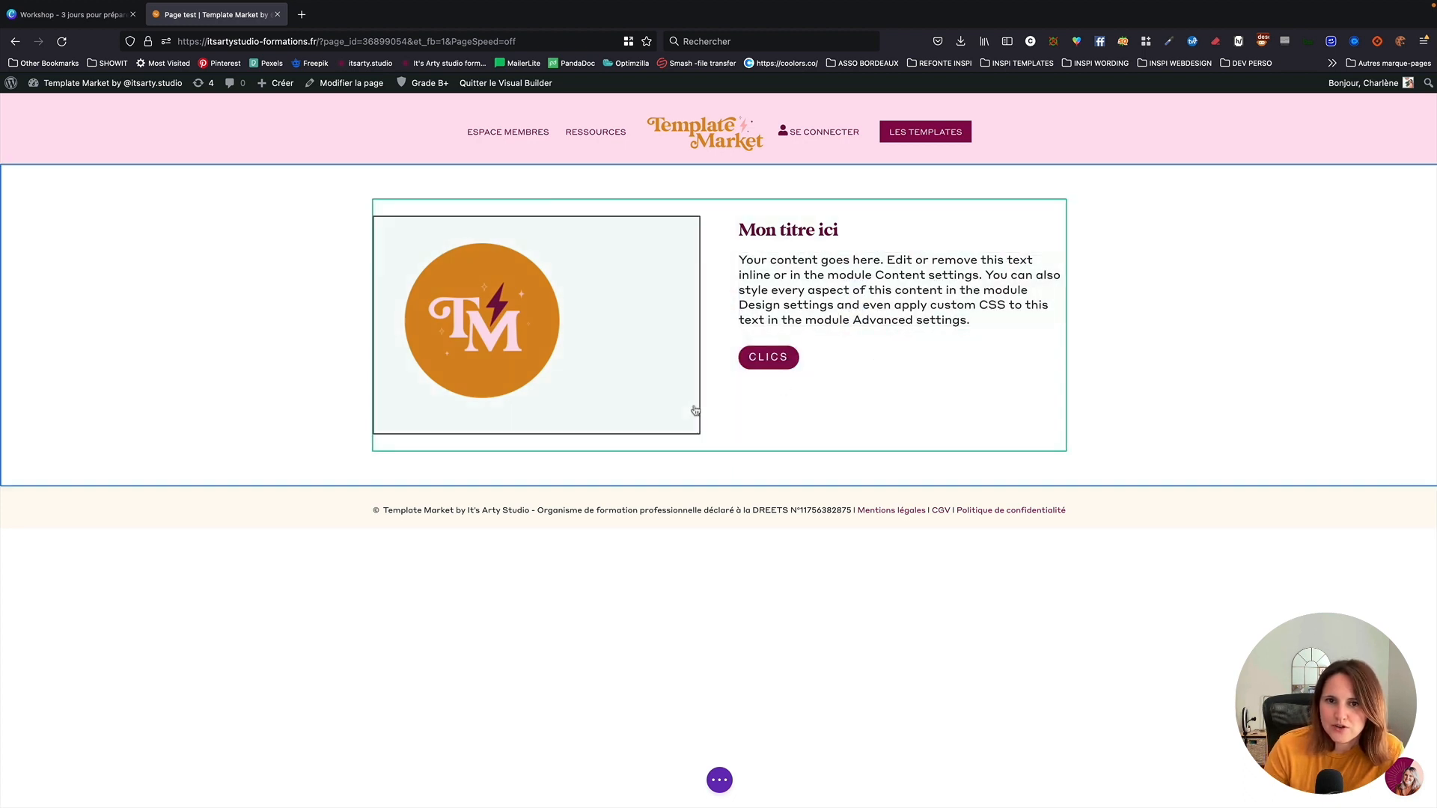
# Centre the logo image within its column and save the image settings
pyautogui.click(547, 273)
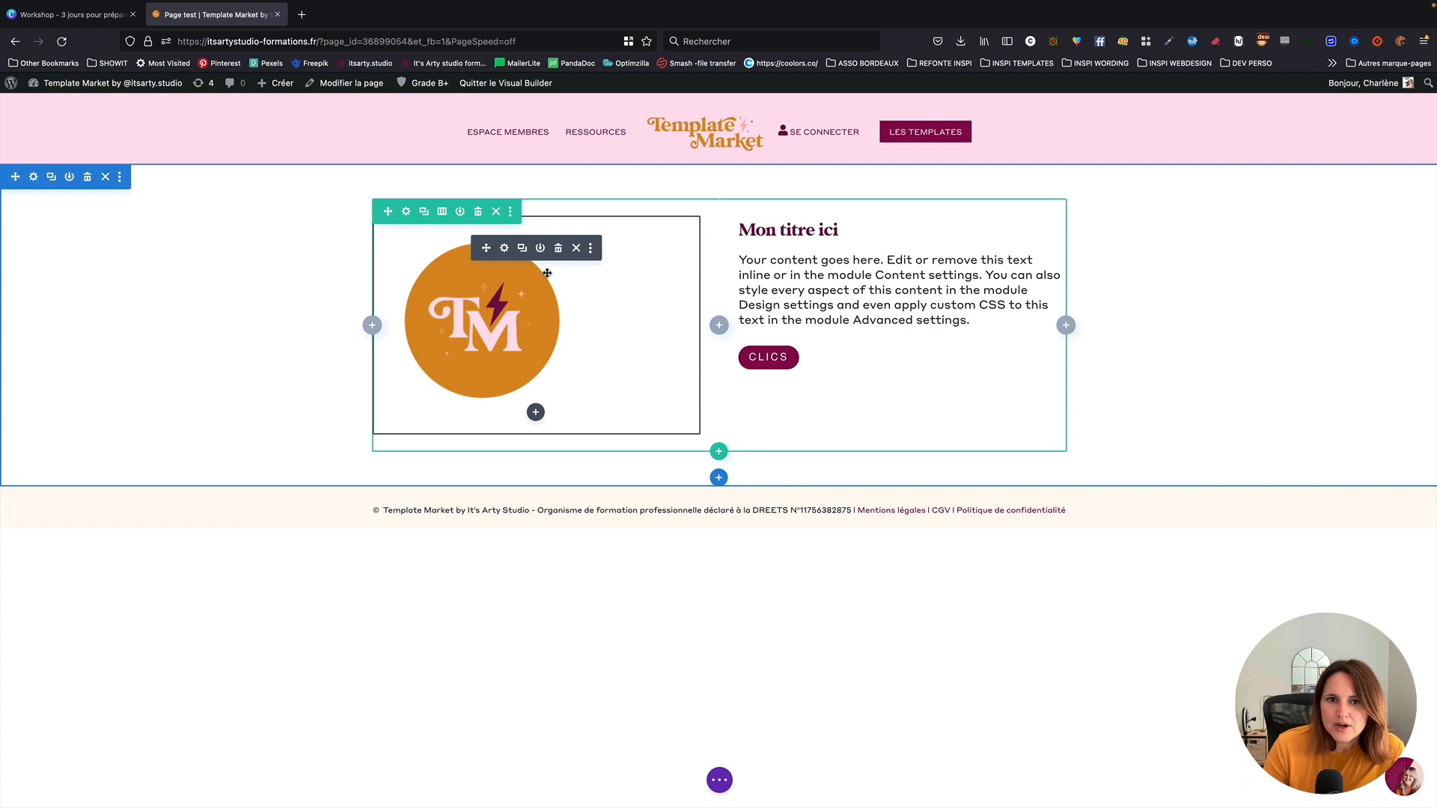
pyautogui.click(505, 249)
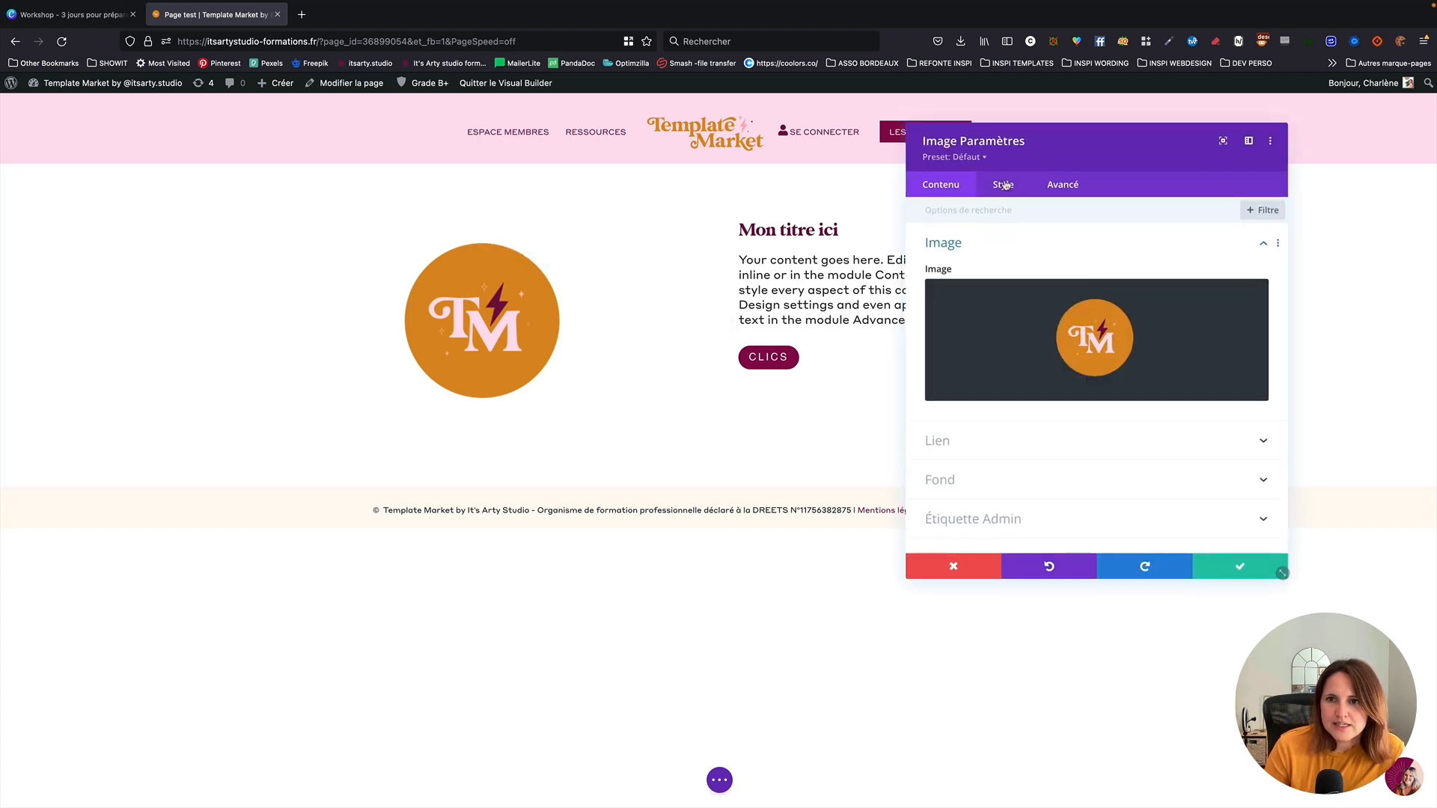
pyautogui.click(1003, 184)
pyautogui.click(989, 244)
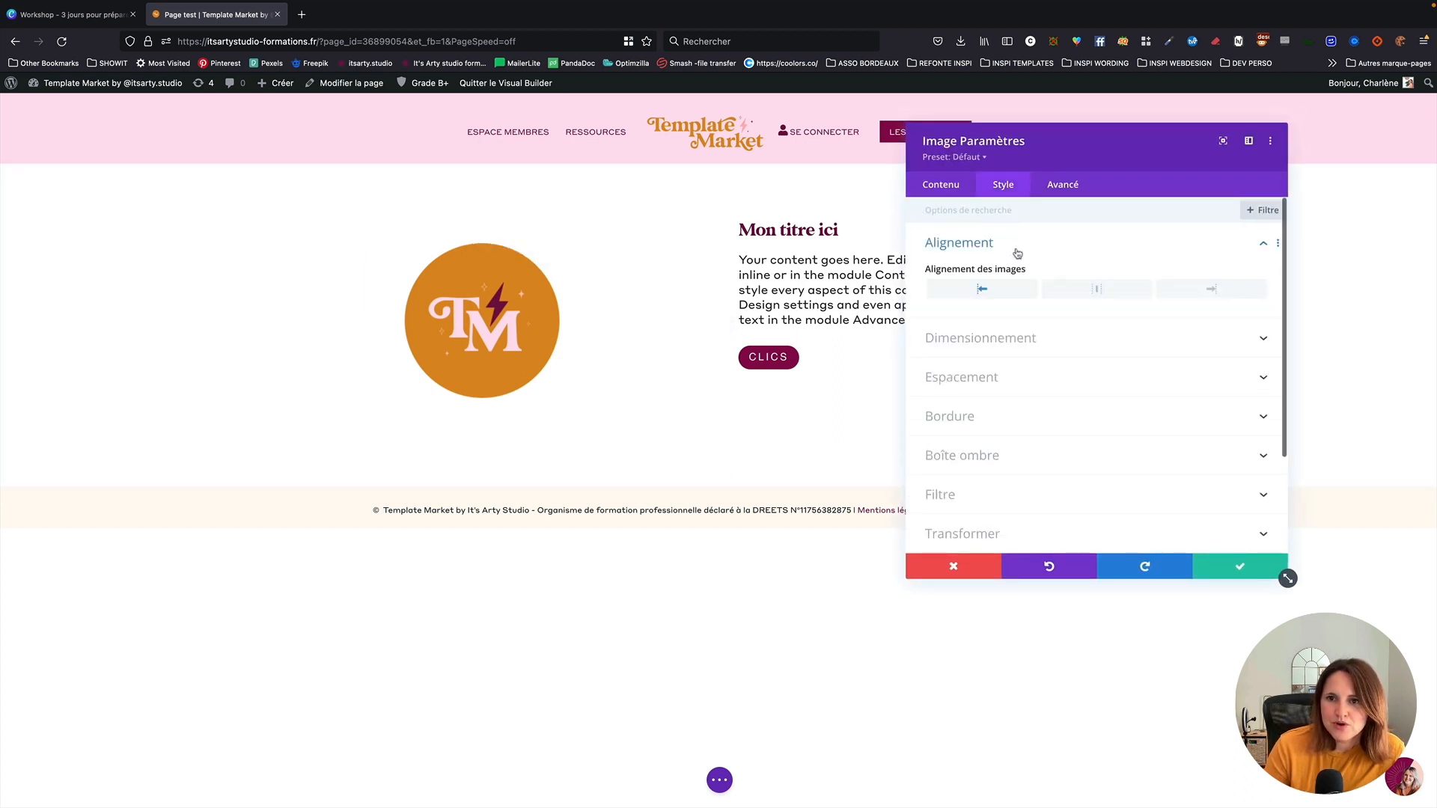
pyautogui.click(1081, 289)
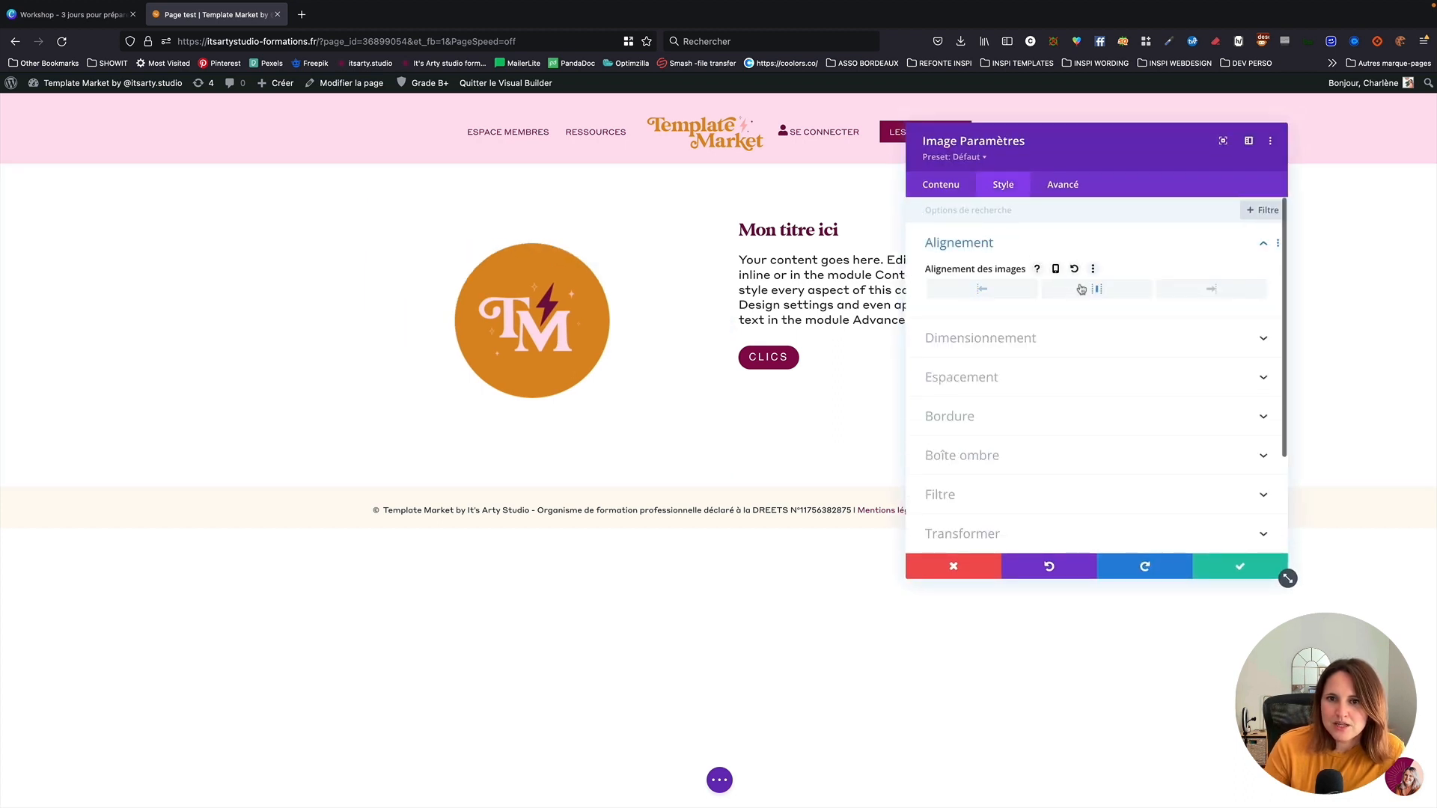
pyautogui.click(1239, 566)
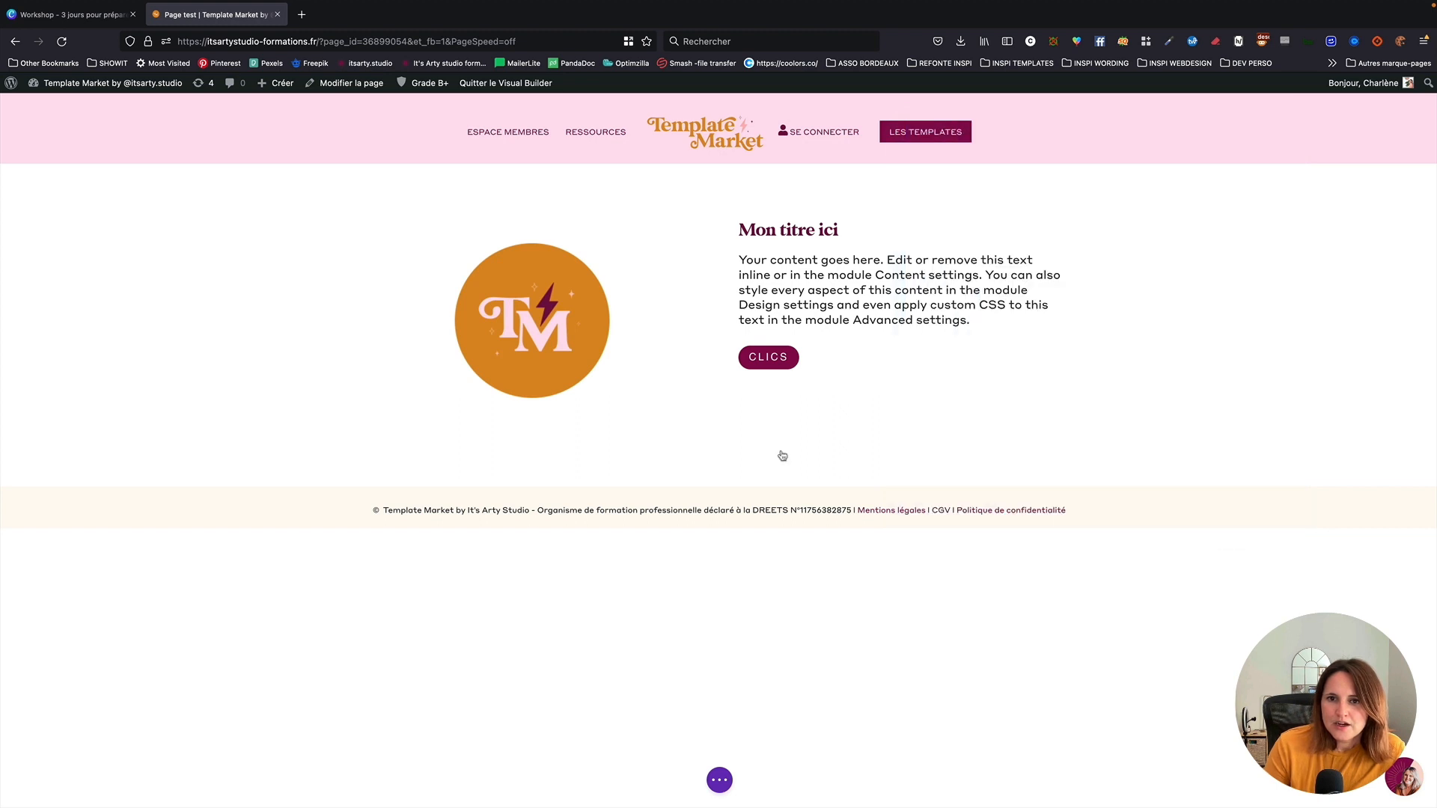
# Preview the page layout in tablet and phone views, and return to the desktop view
pyautogui.click(721, 781)
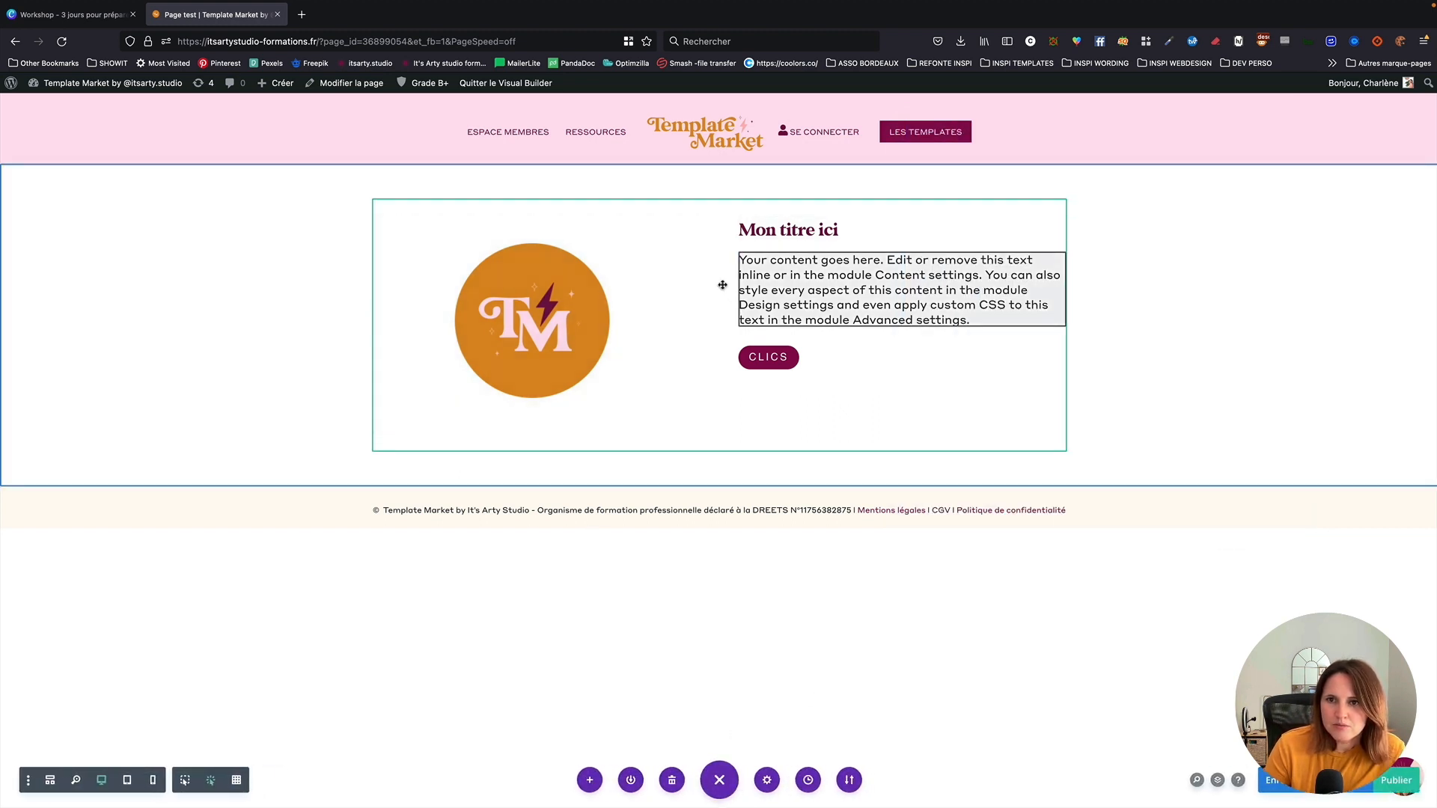
pyautogui.click(132, 783)
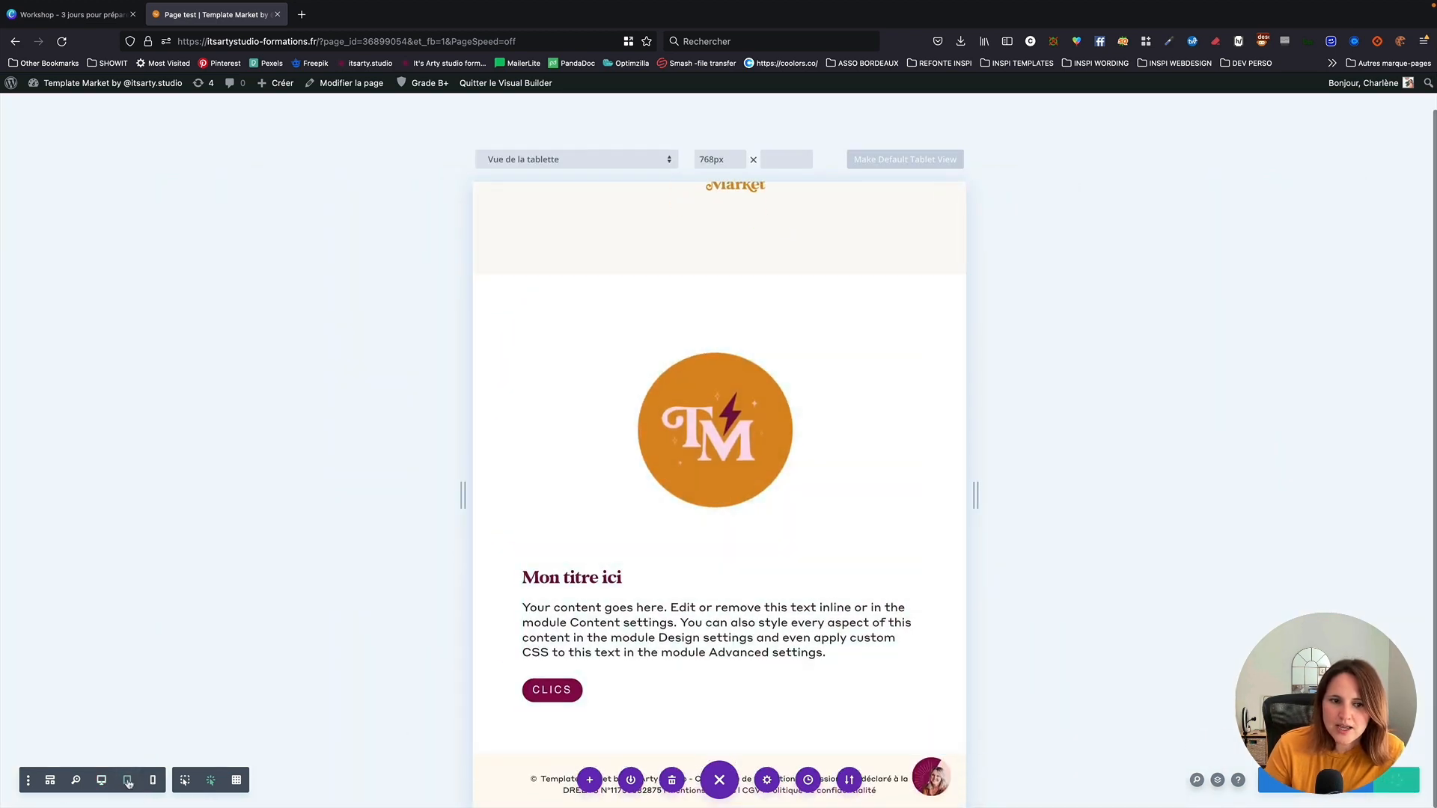
pyautogui.click(154, 782)
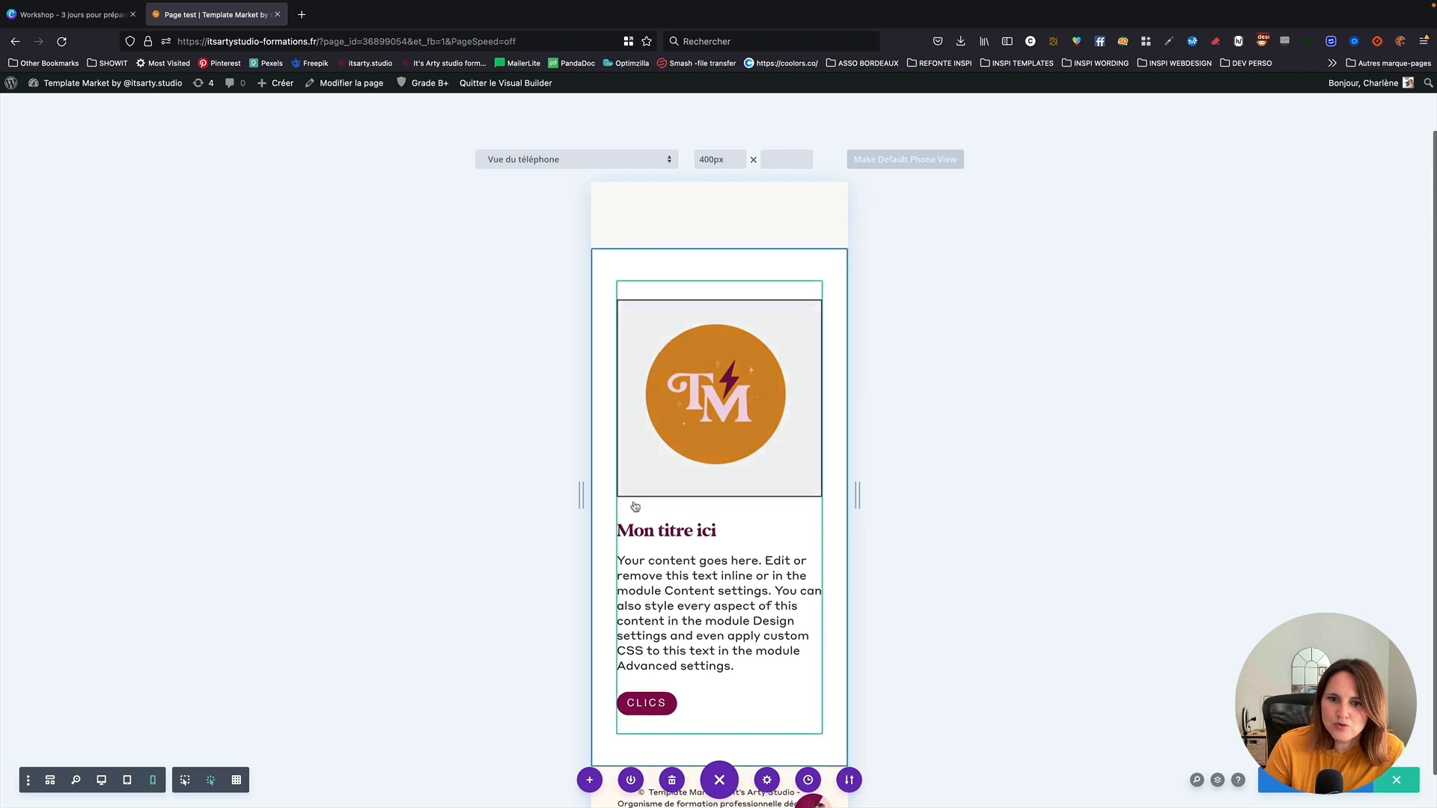
pyautogui.click(100, 781)
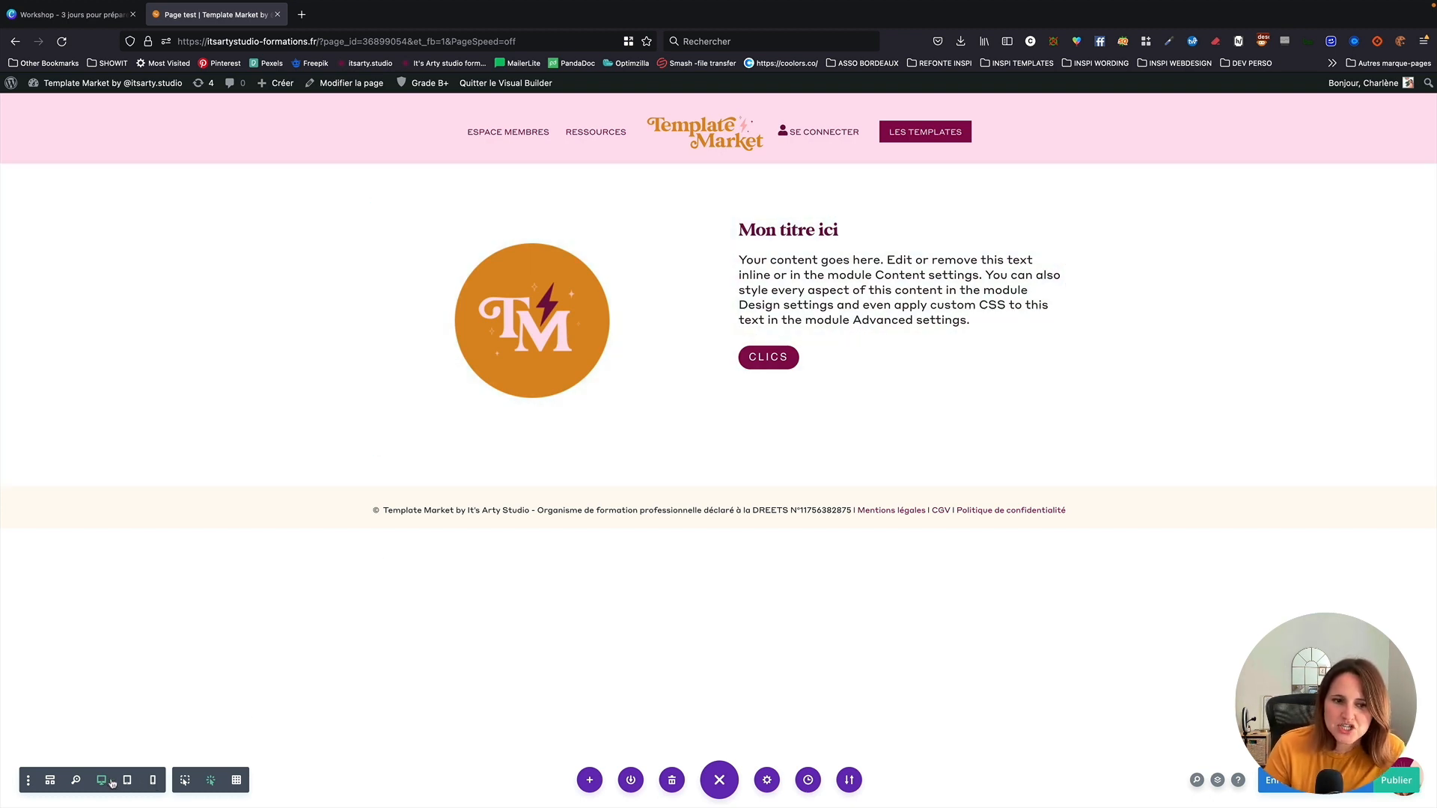
pyautogui.click(128, 780)
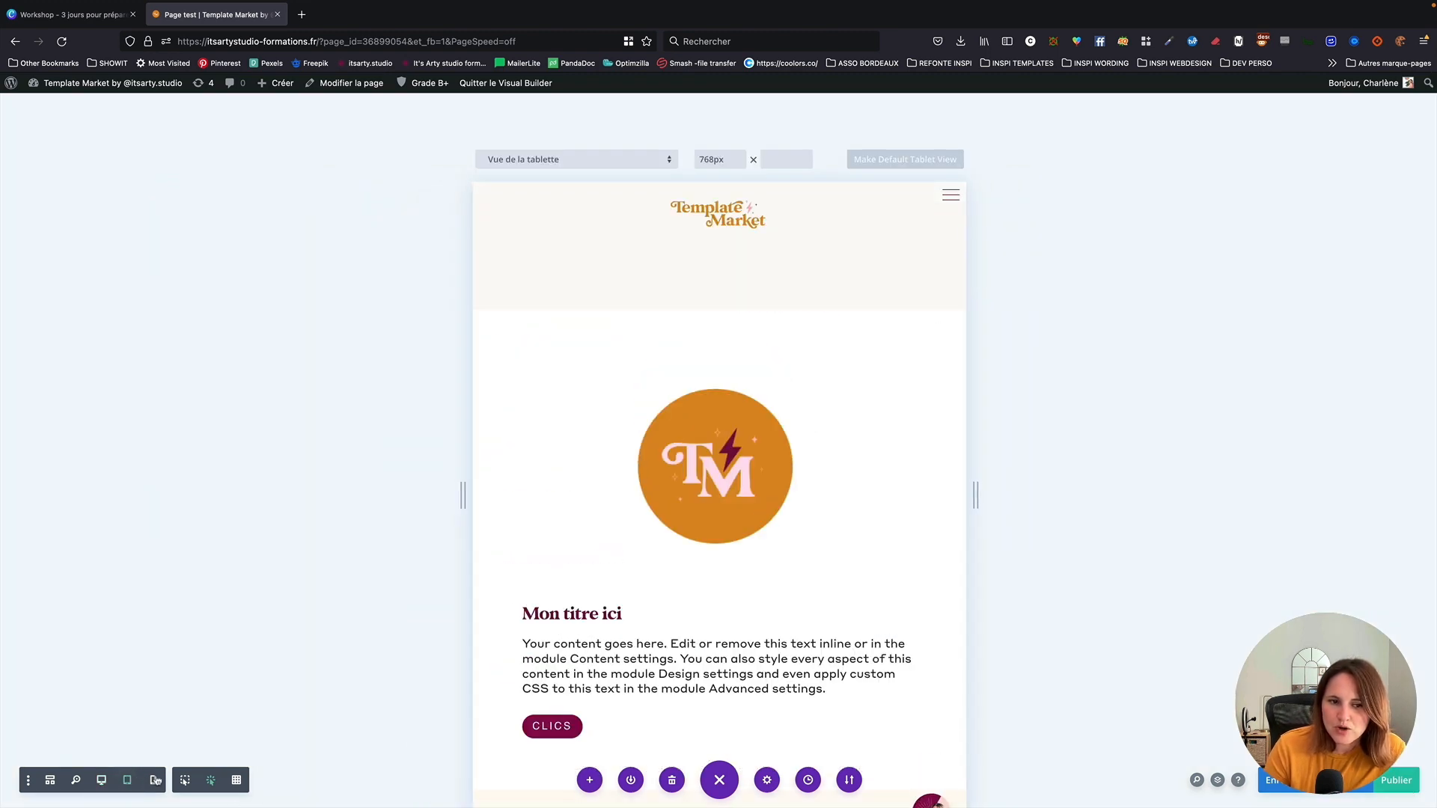
pyautogui.click(156, 780)
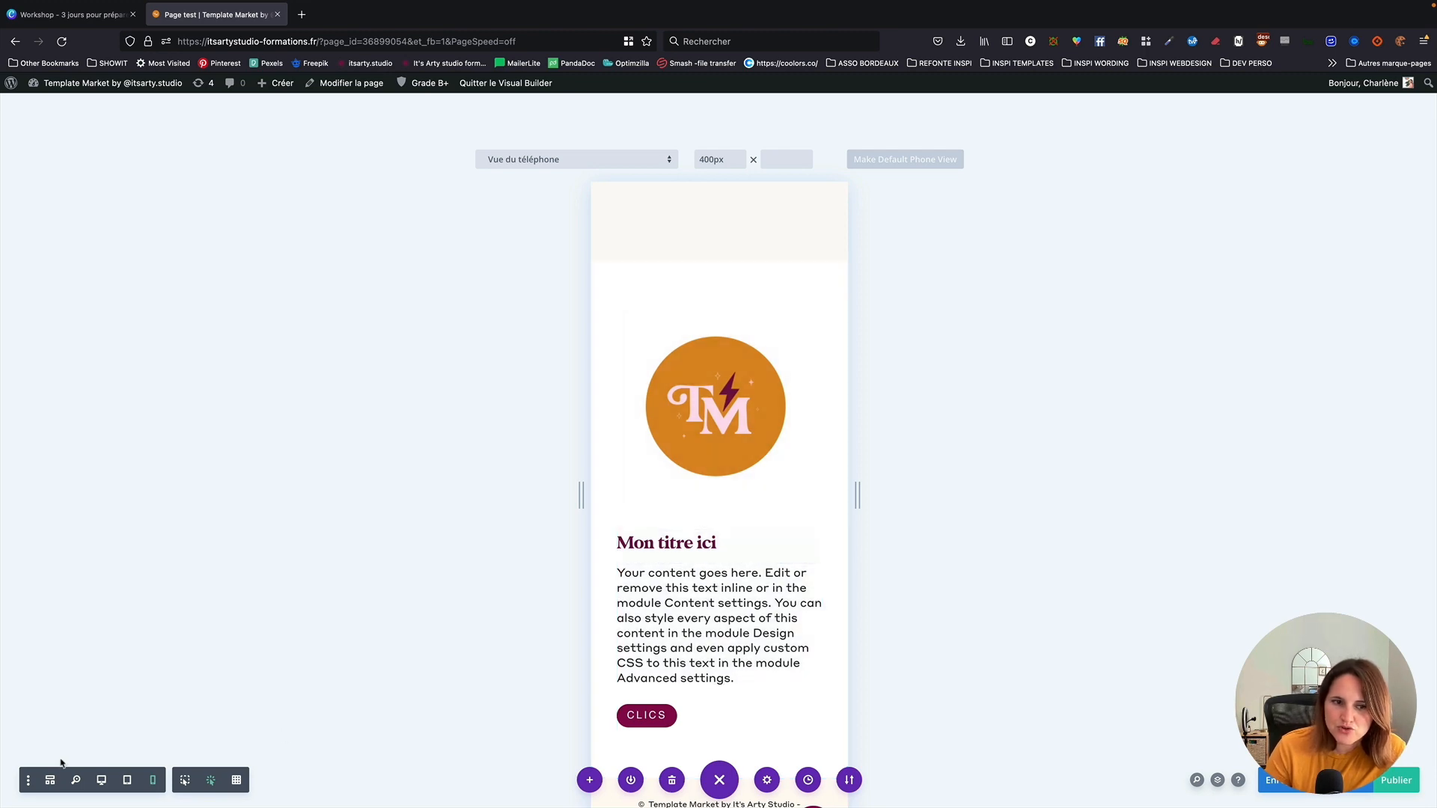
pyautogui.click(101, 780)
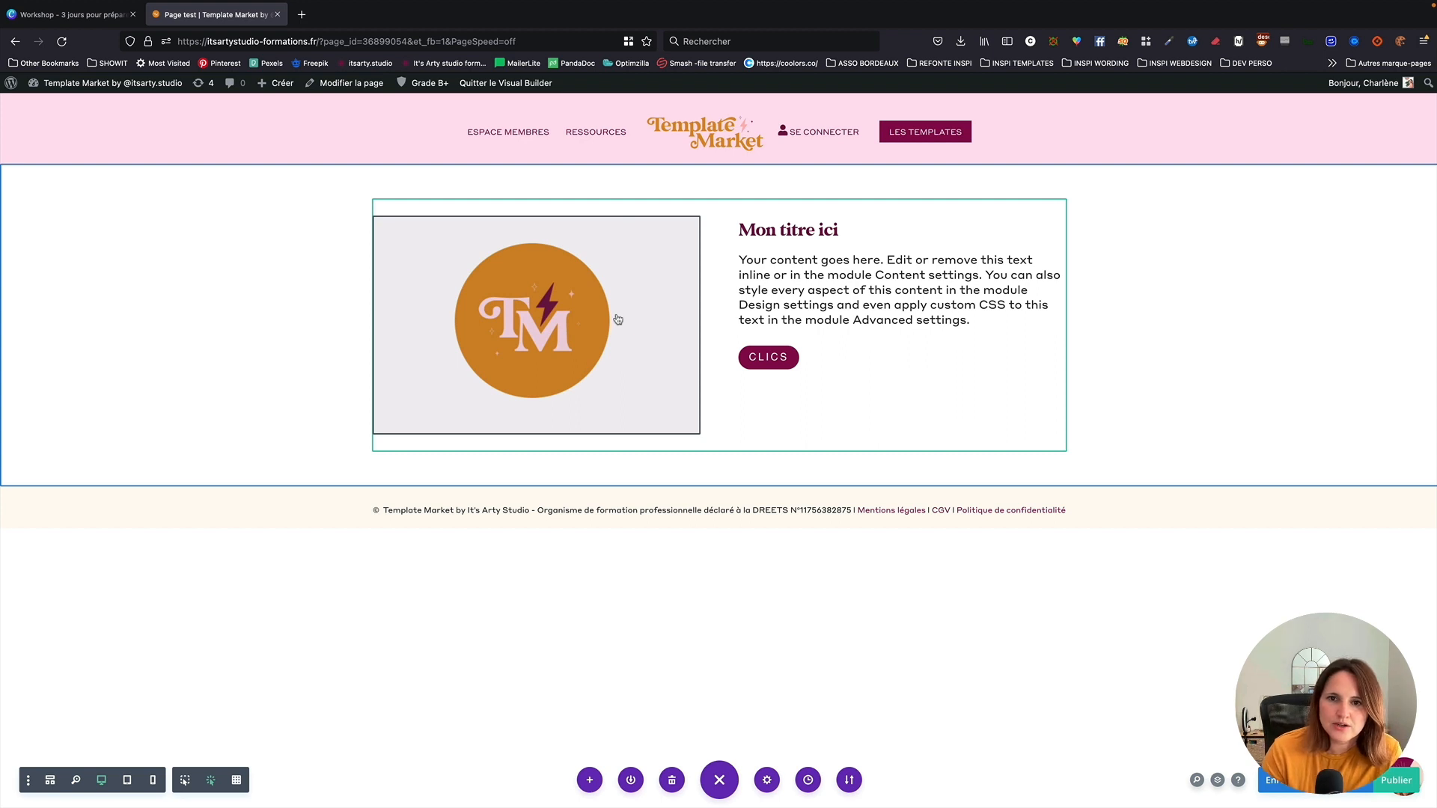
# Set the logo image's maximum width to 250px and save the image settings
pyautogui.moveTo(575, 256)
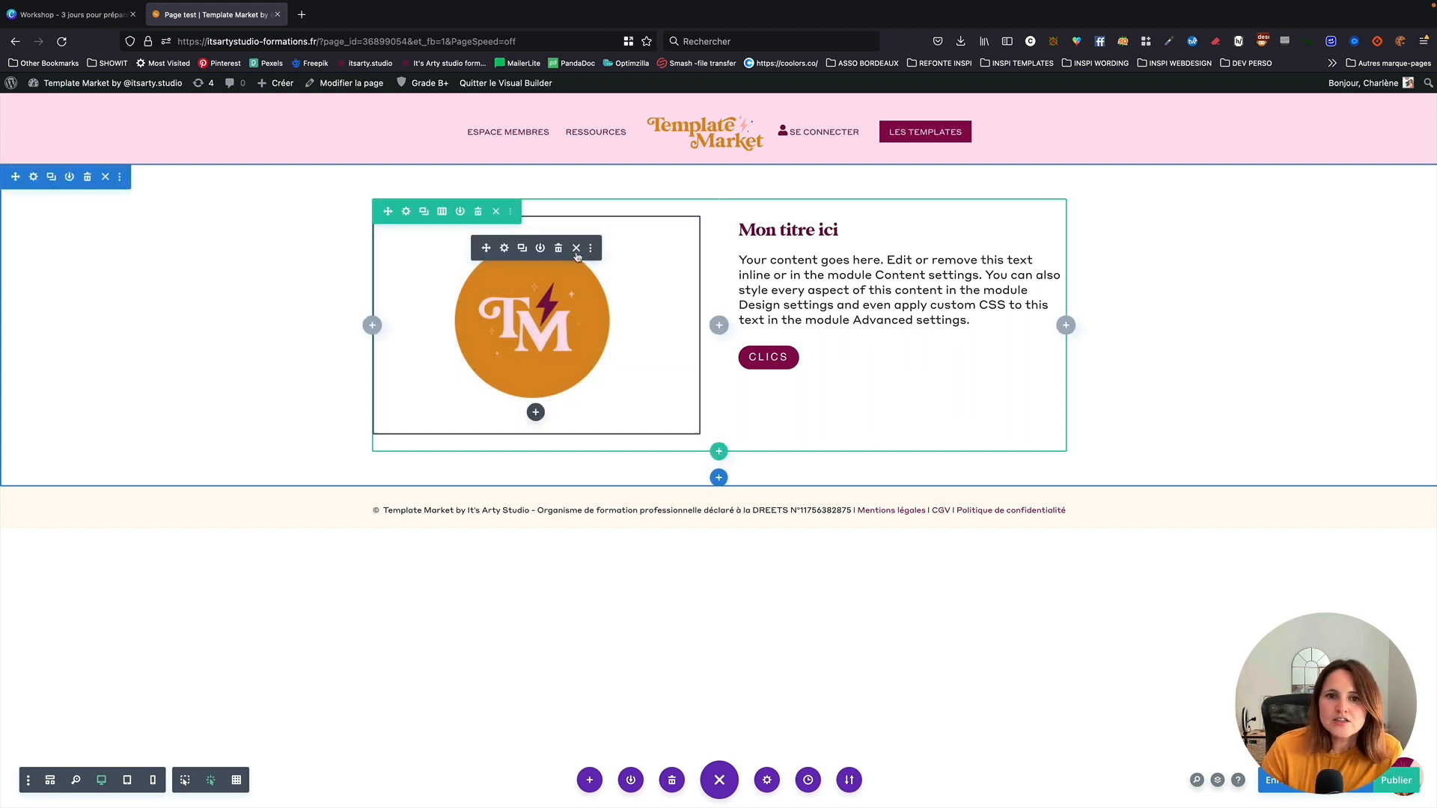
pyautogui.click(505, 249)
pyautogui.click(1007, 186)
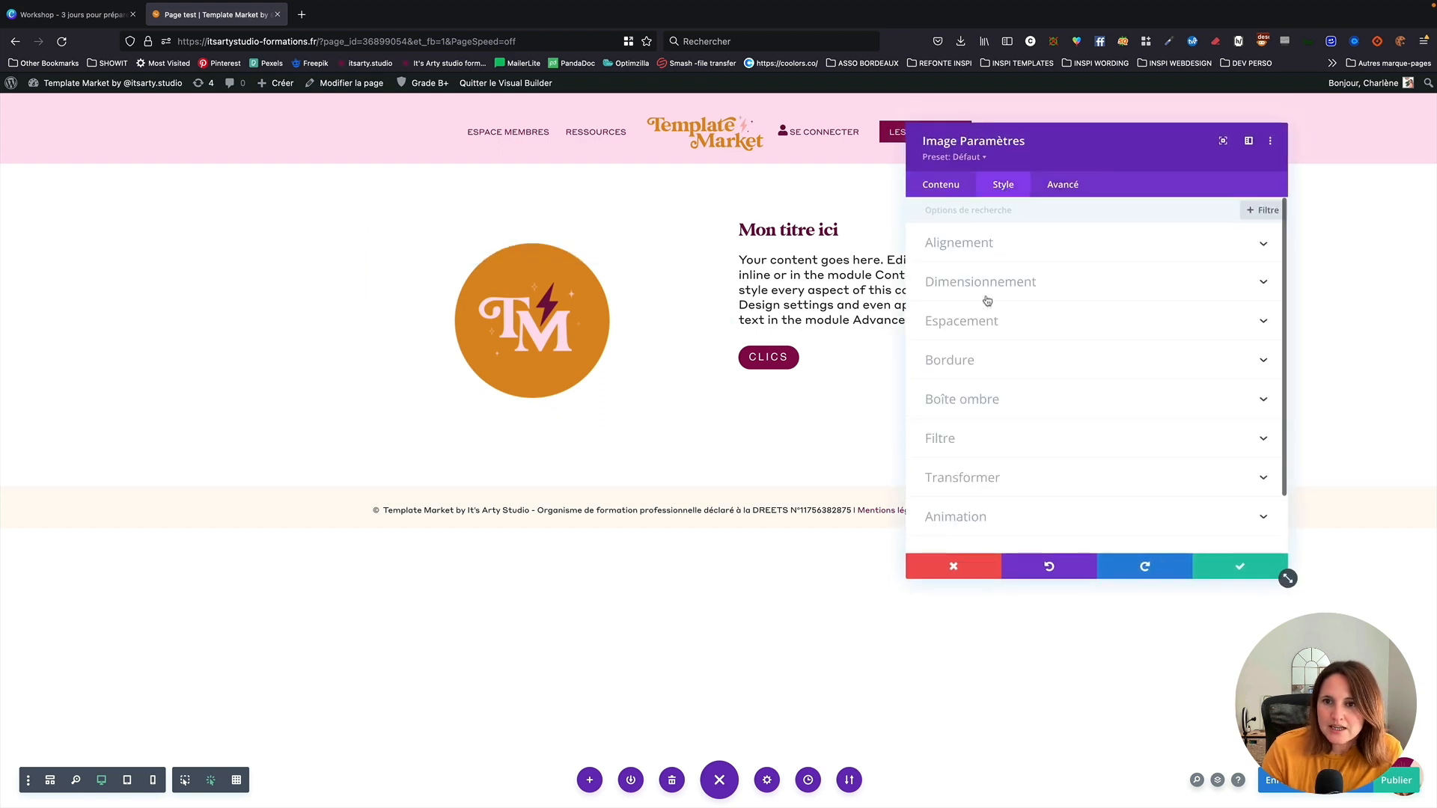
pyautogui.click(1000, 283)
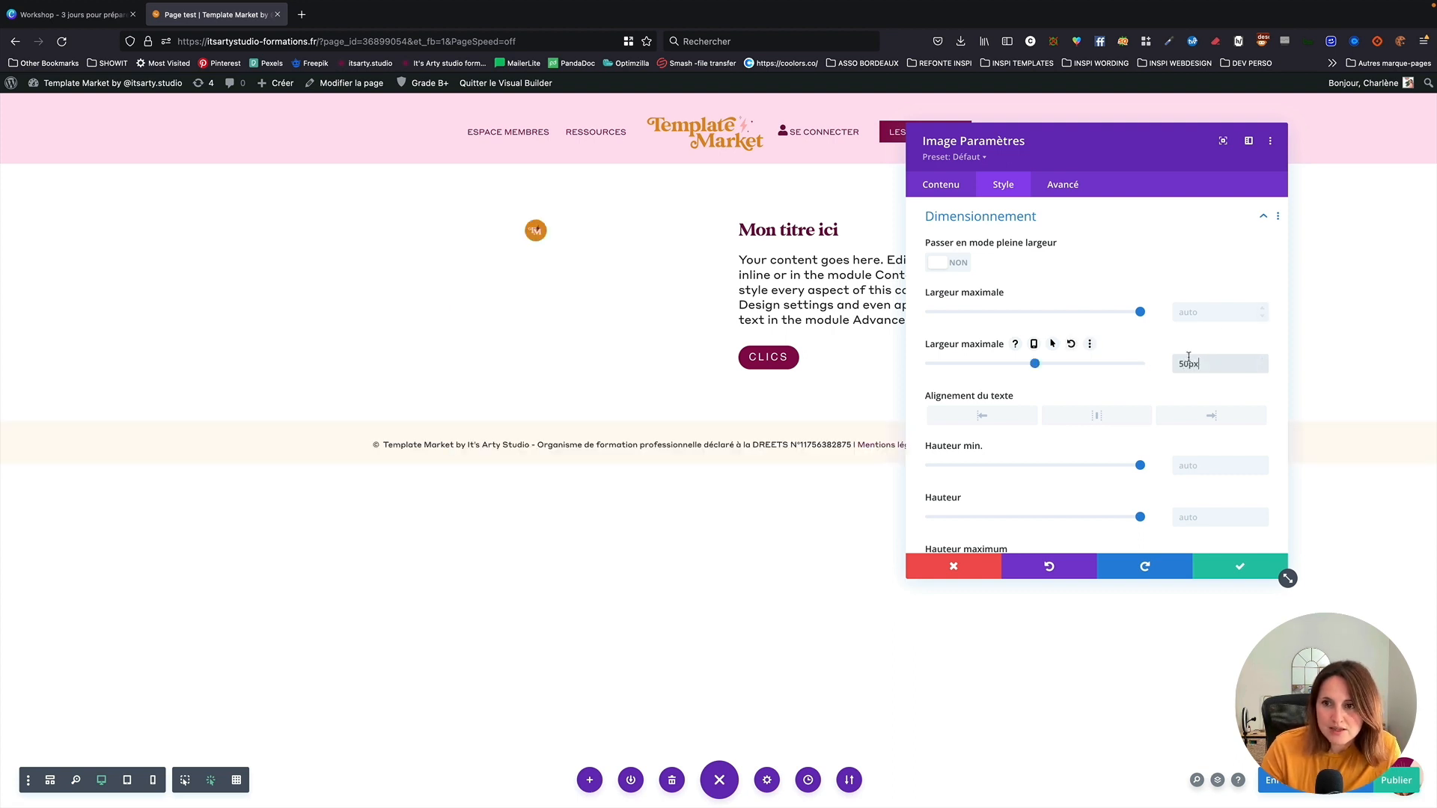
pyautogui.write('2')
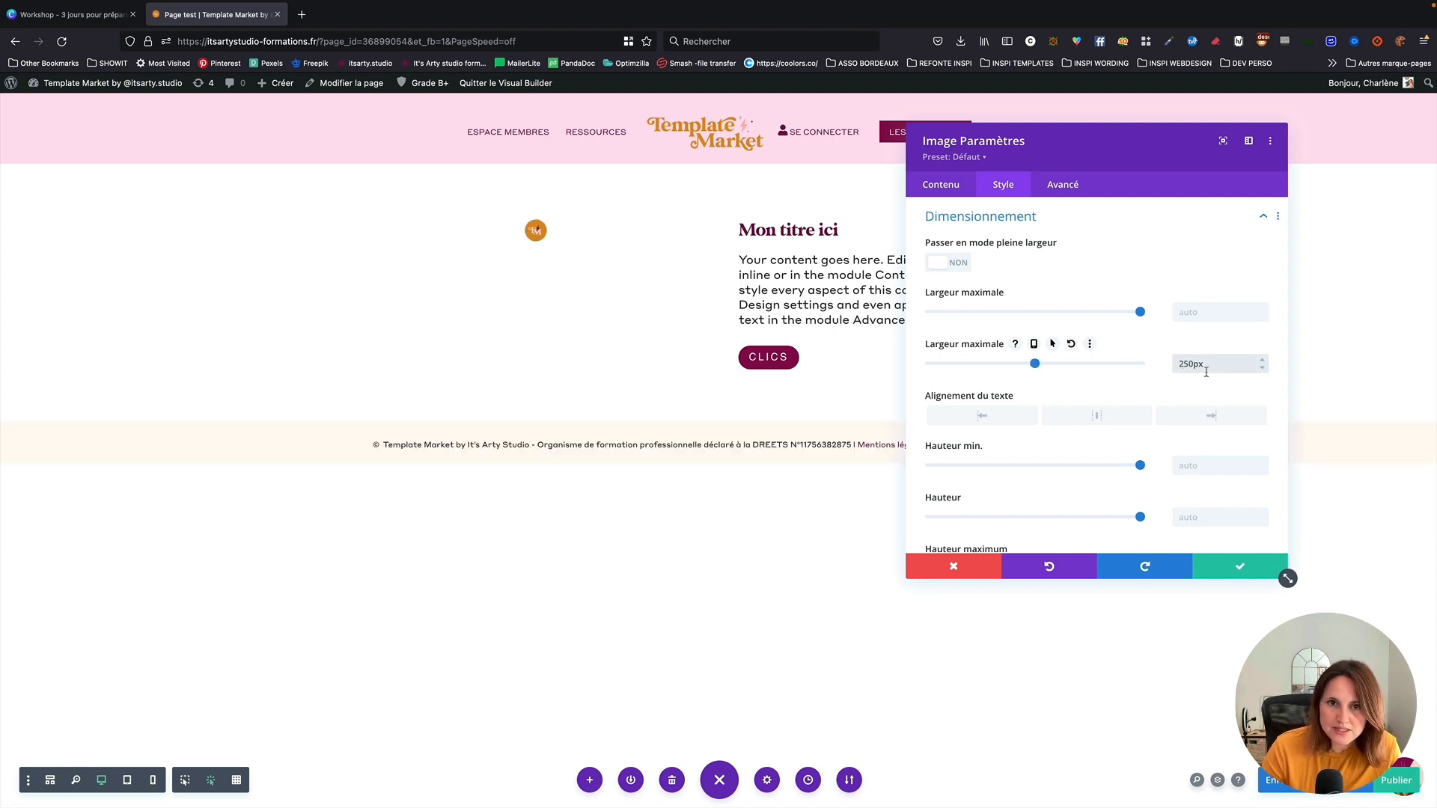
pyautogui.click(1243, 568)
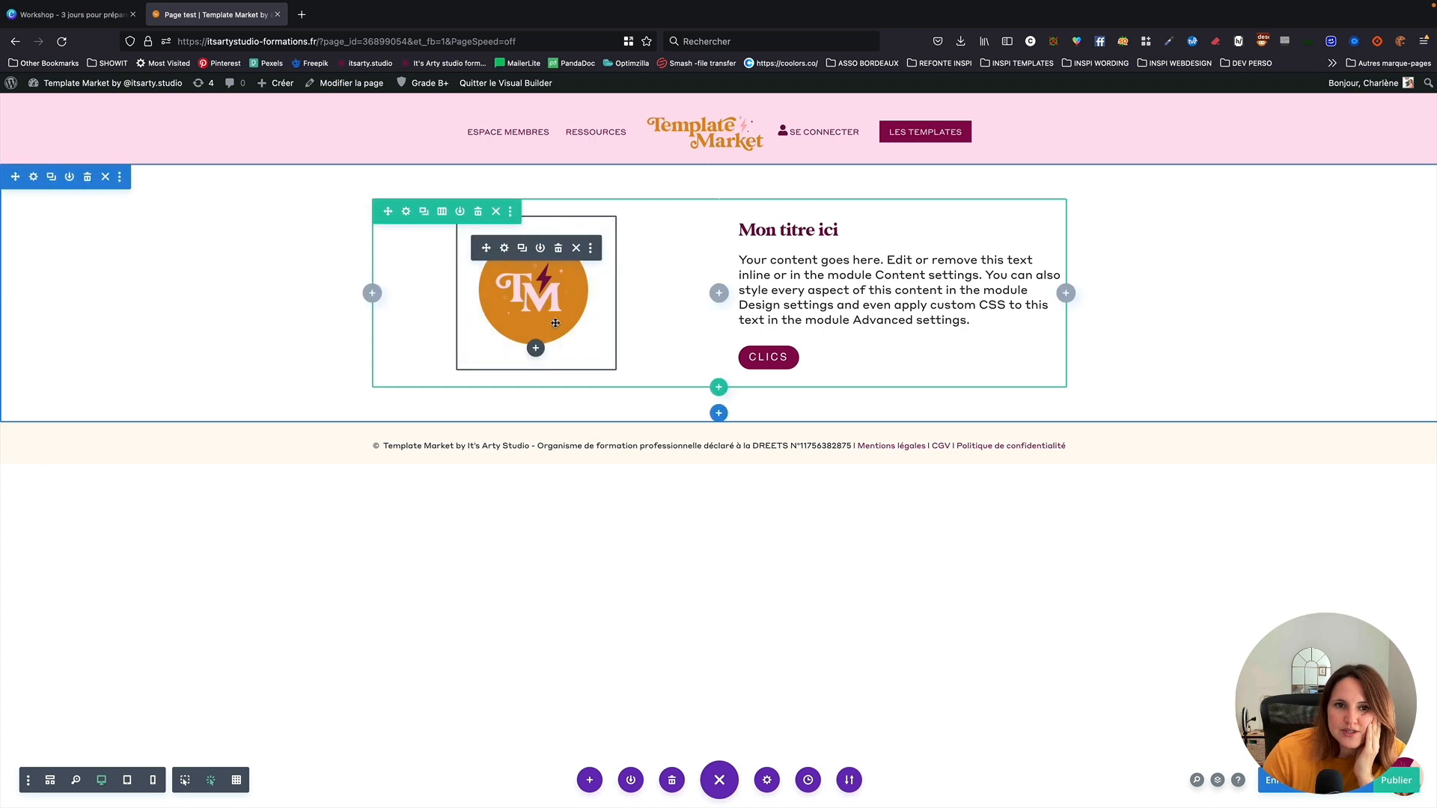
# Give the row's first column, which holds the logo, a light pink background and save the row settings
pyautogui.click(33, 176)
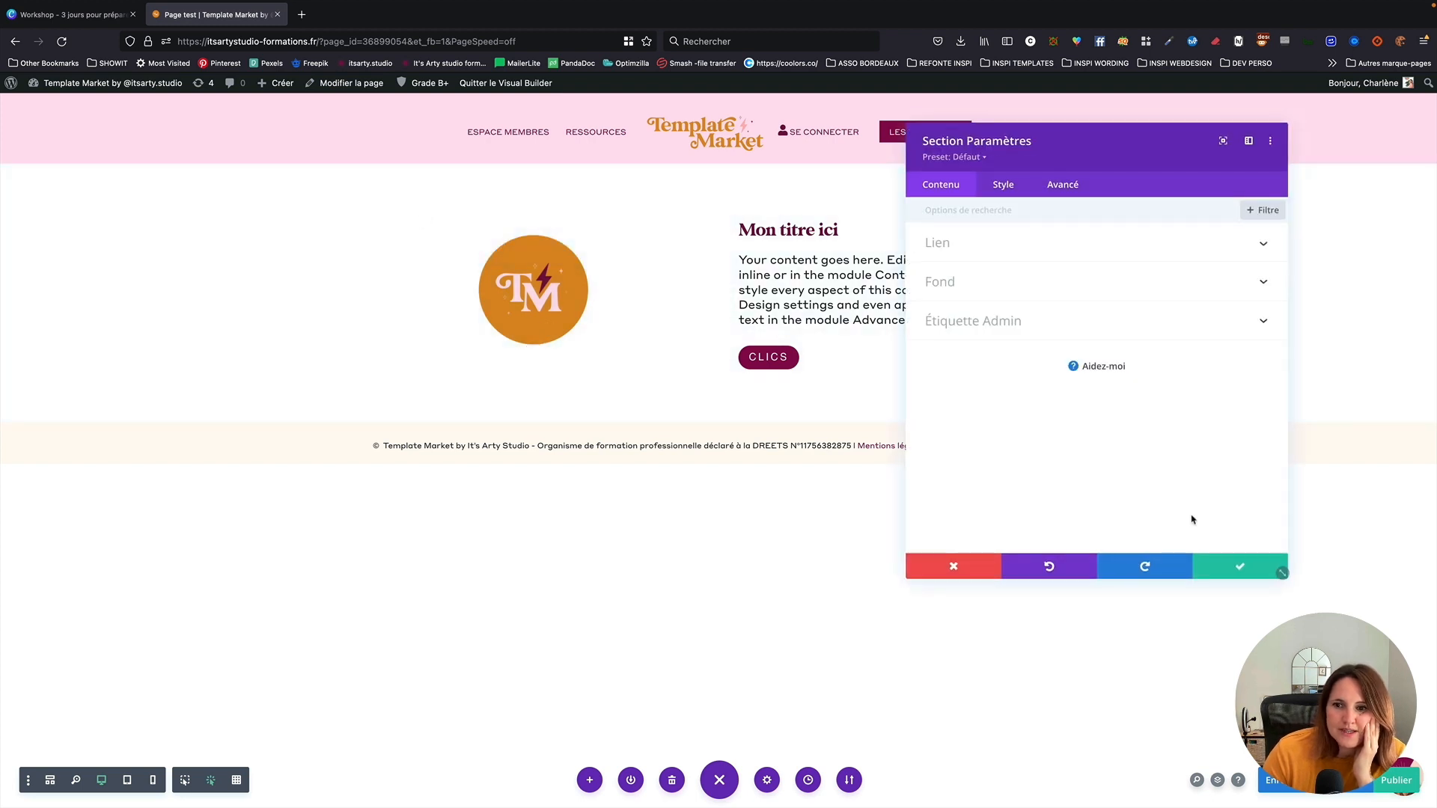
pyautogui.click(1240, 566)
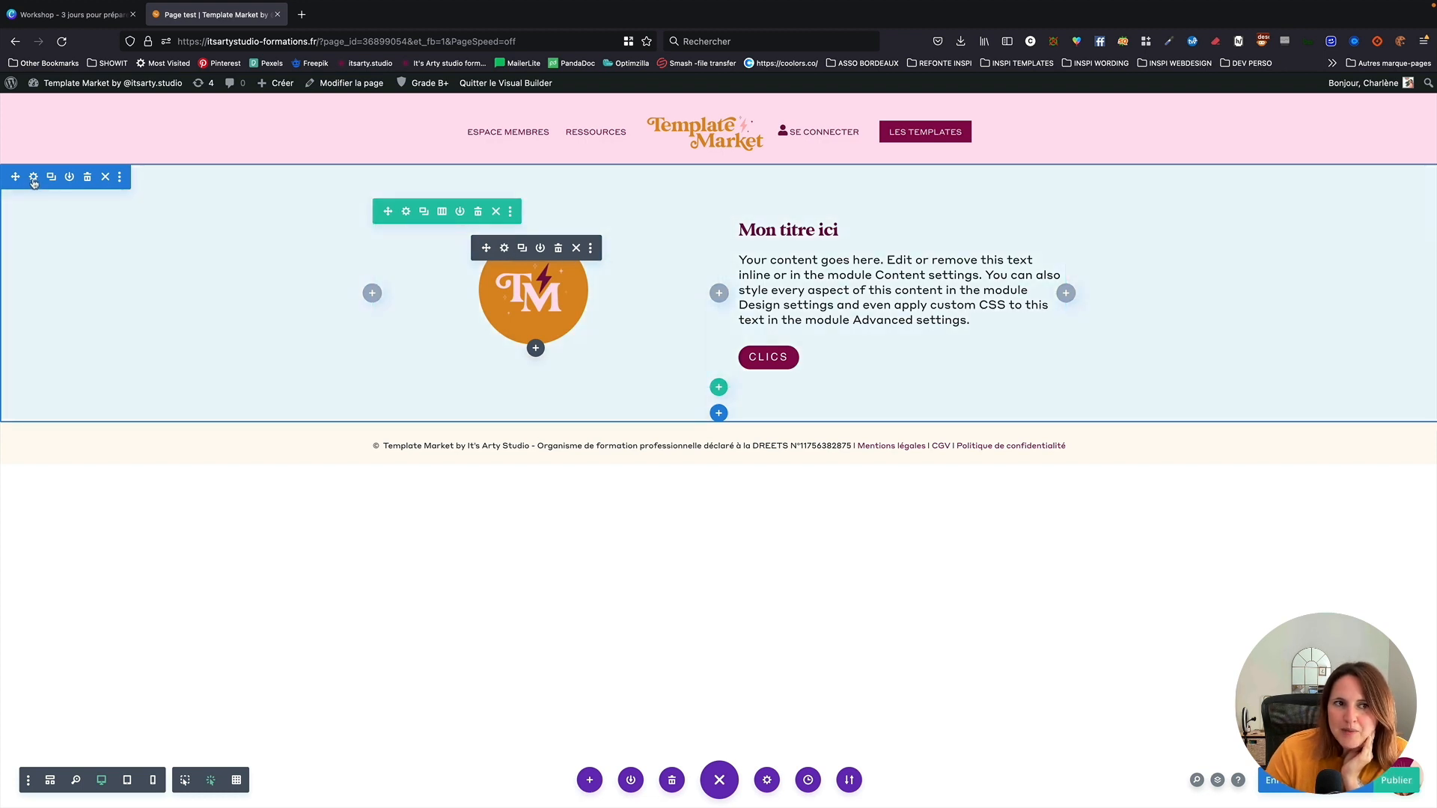
pyautogui.click(407, 213)
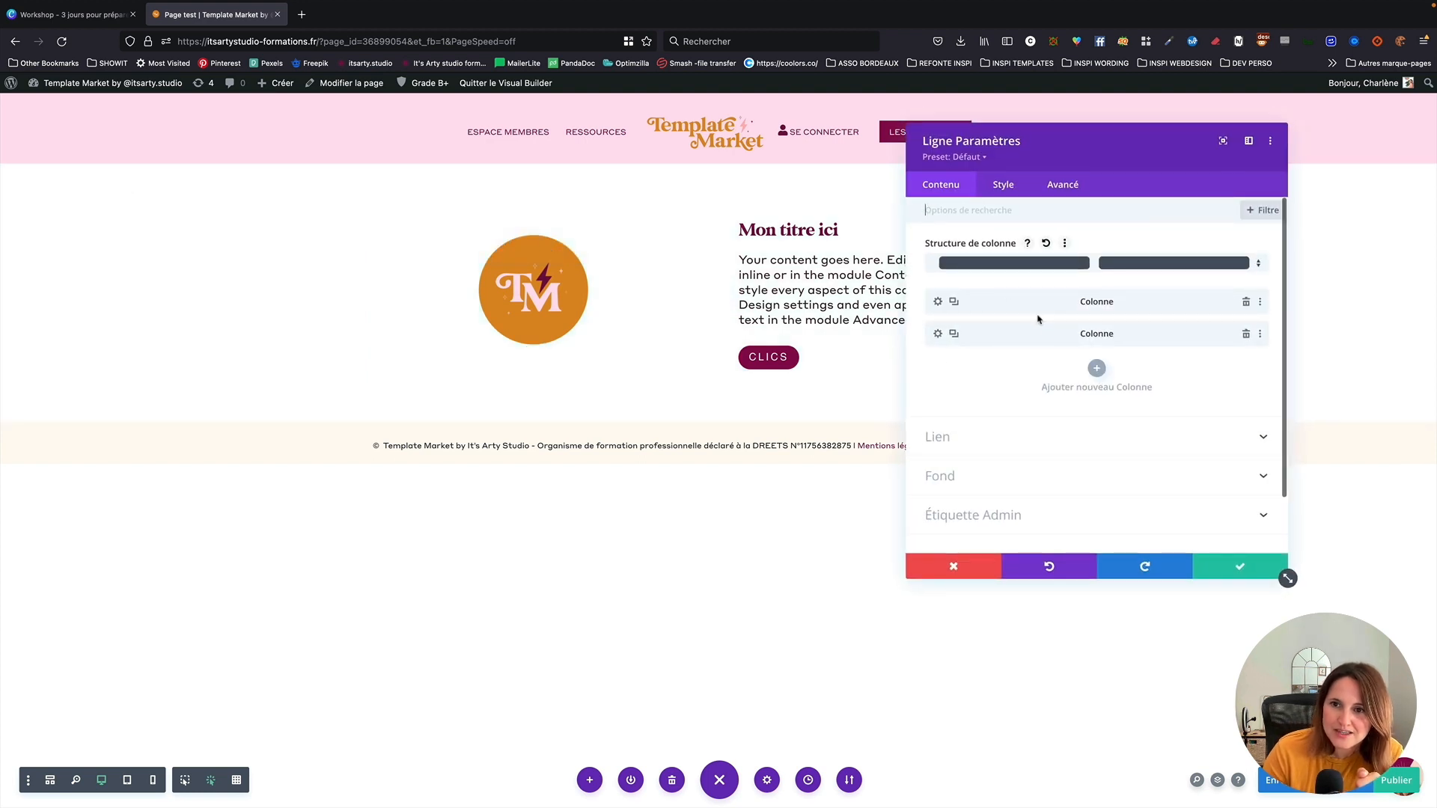
pyautogui.click(935, 303)
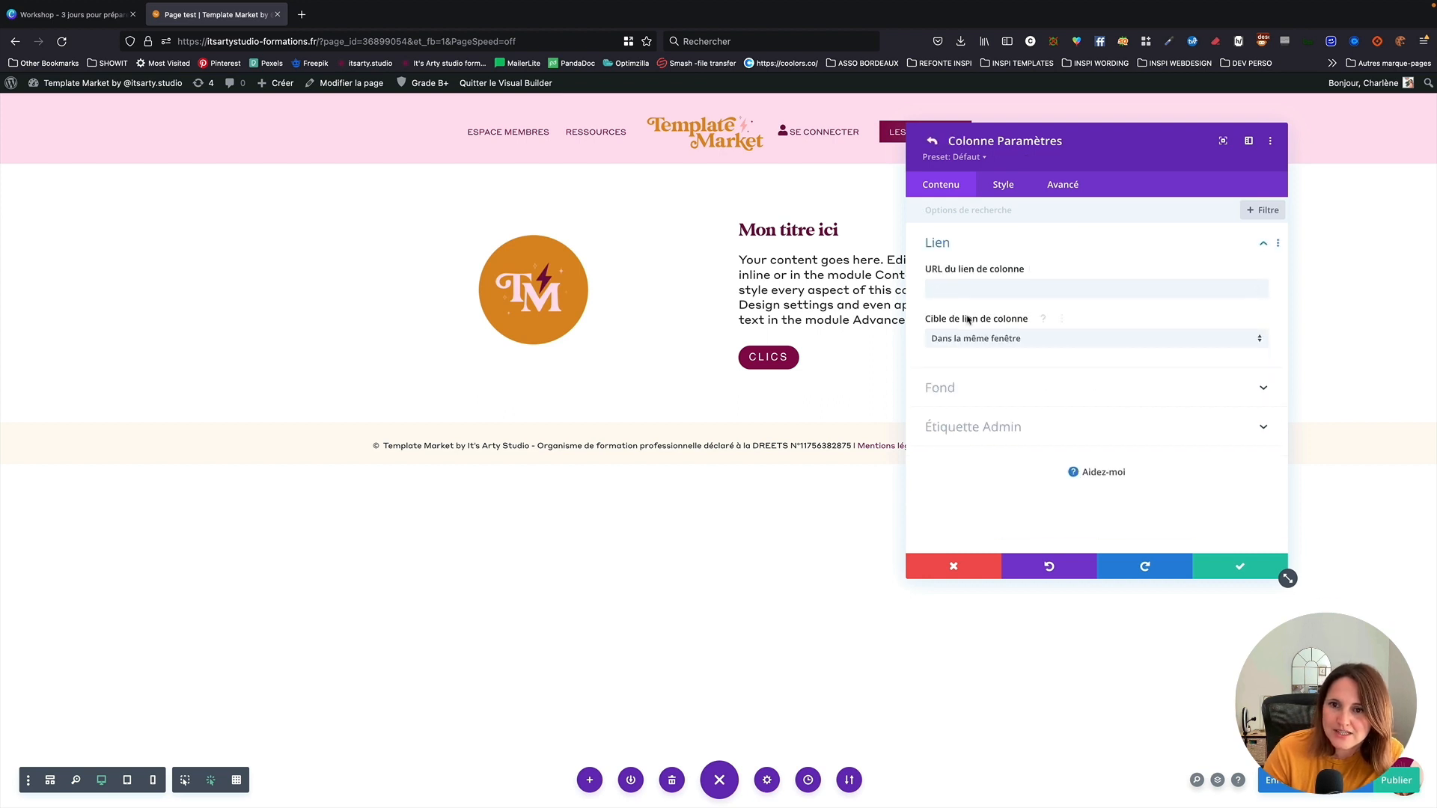
pyautogui.click(966, 396)
pyautogui.click(991, 434)
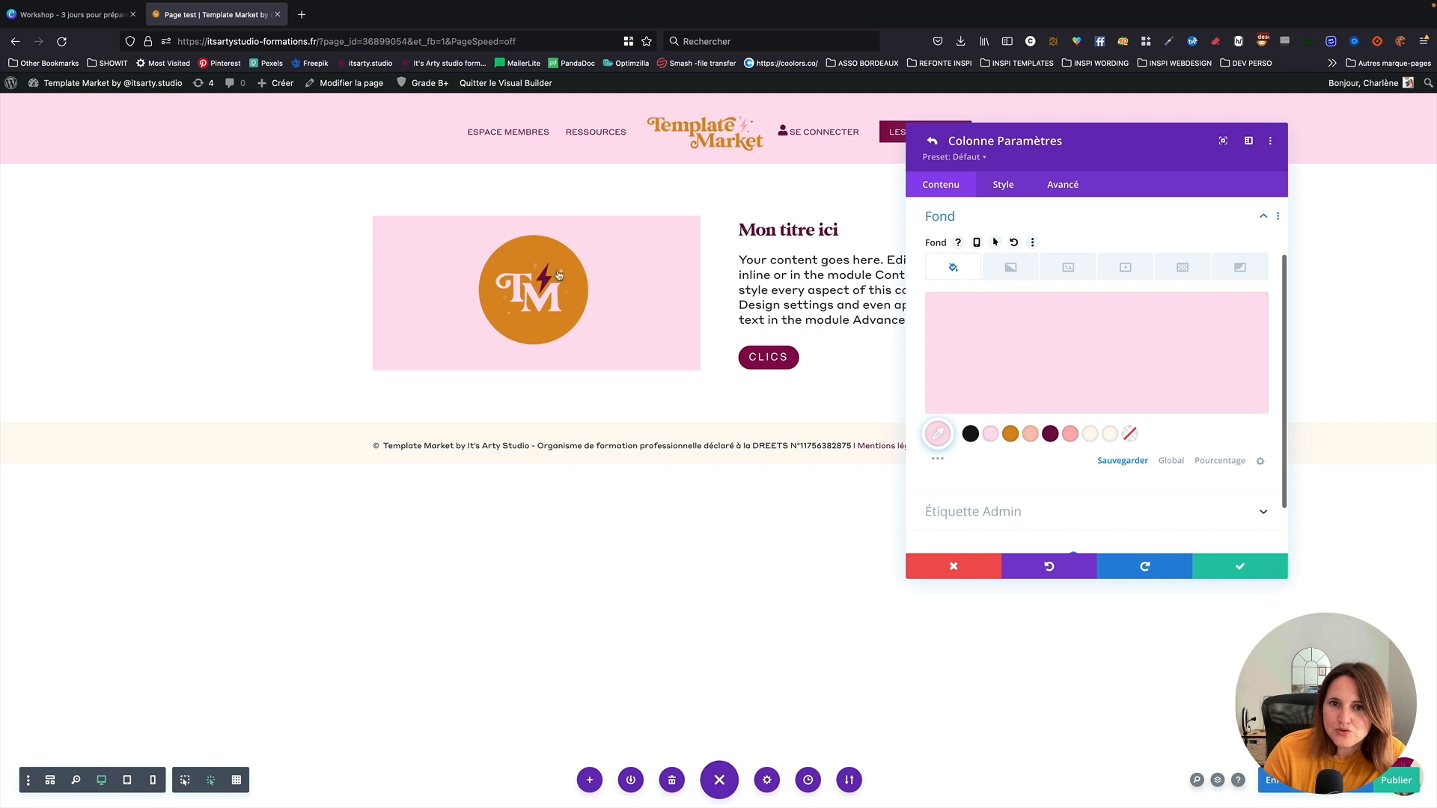
pyautogui.click(932, 141)
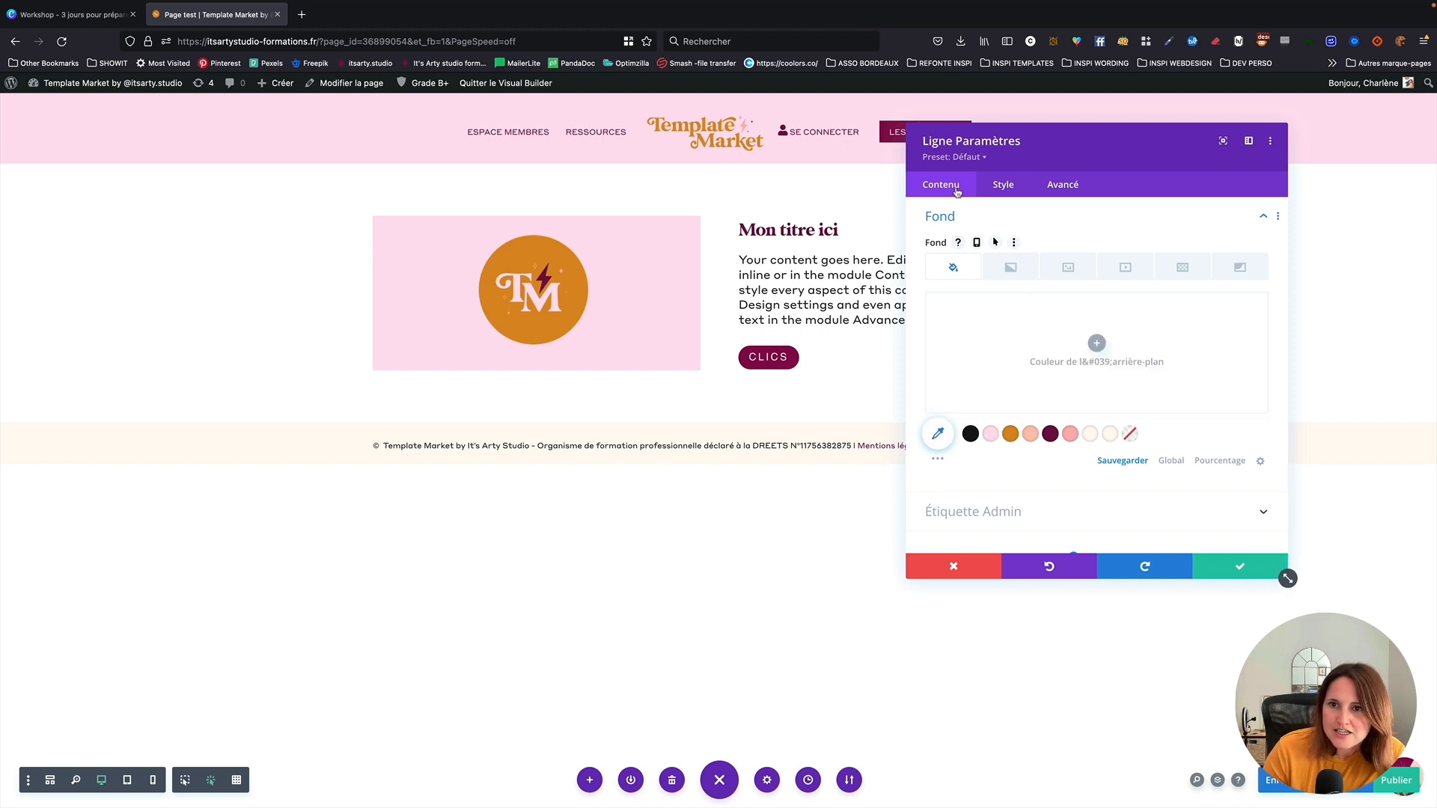
pyautogui.scroll(5, 1000, 293)
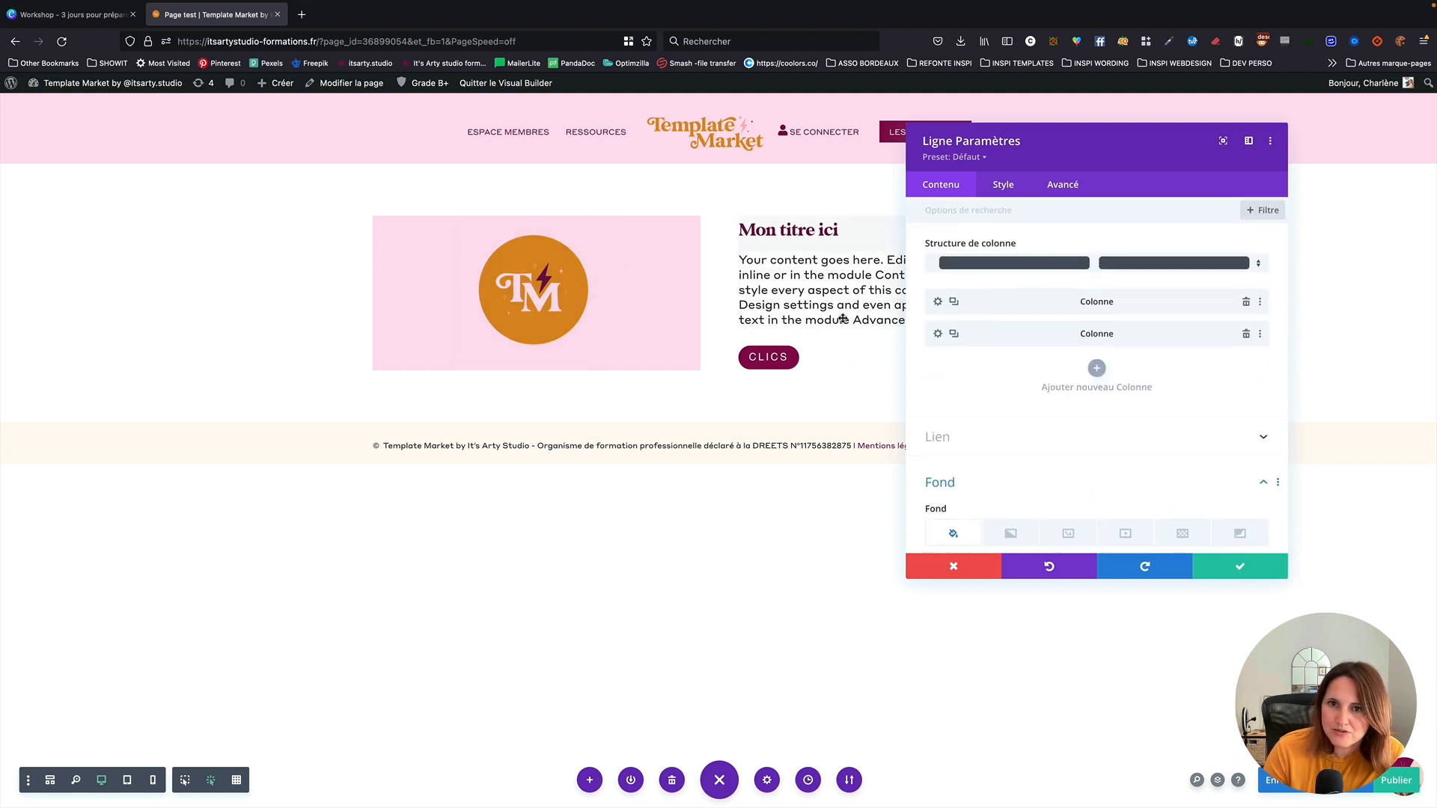
pyautogui.click(1237, 569)
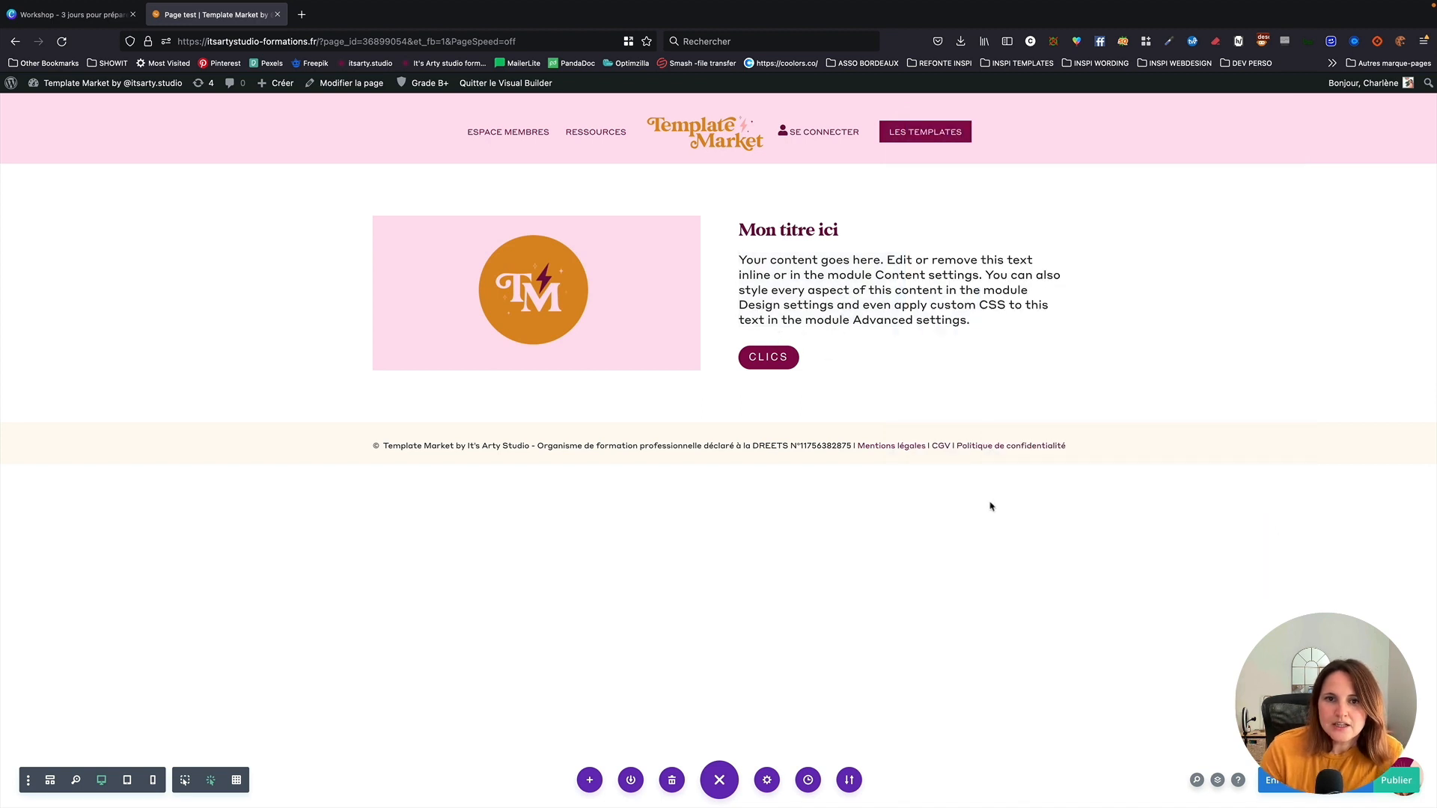
# Try a peach background on the section, settle on light pink and save the section settings
pyautogui.moveTo(104, 193)
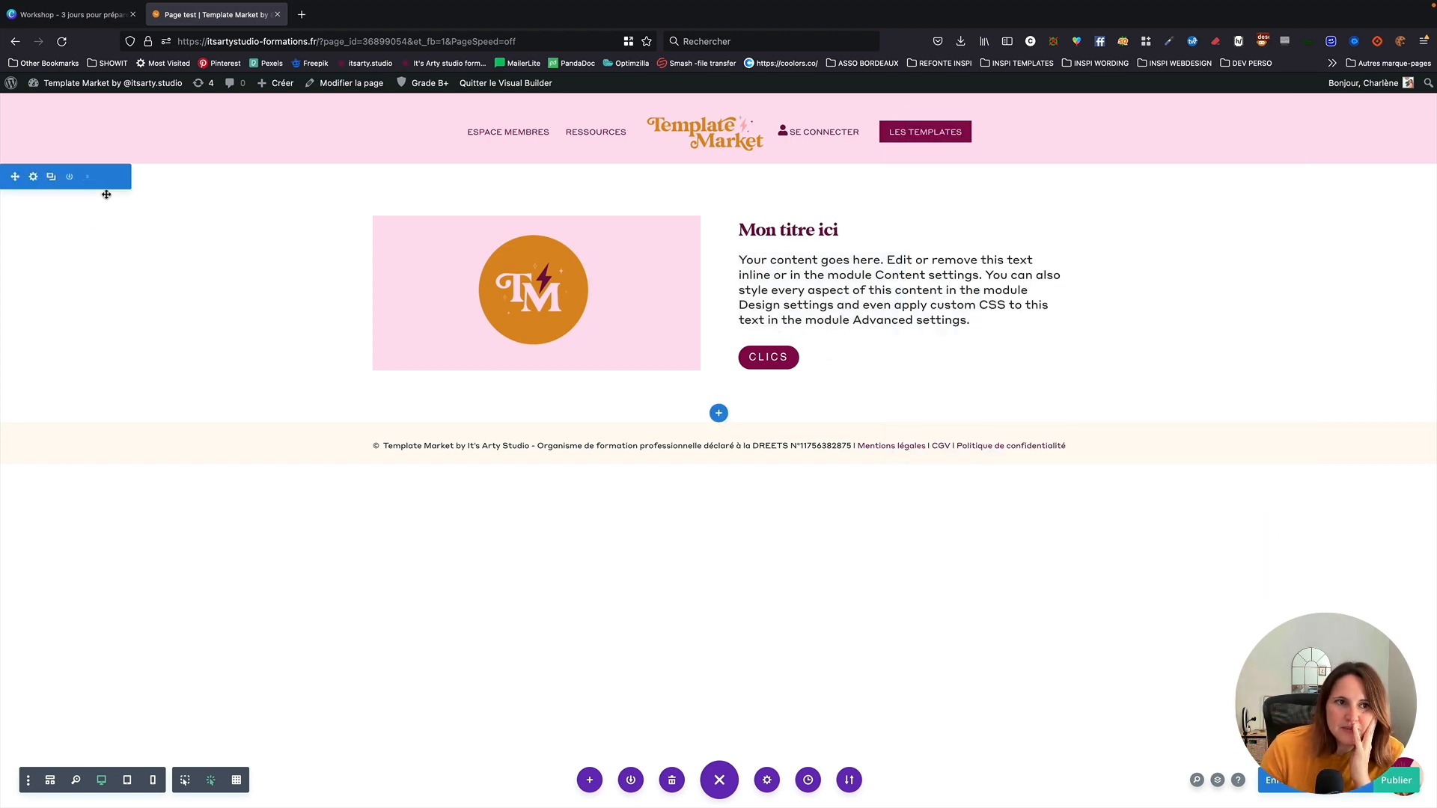
pyautogui.click(33, 178)
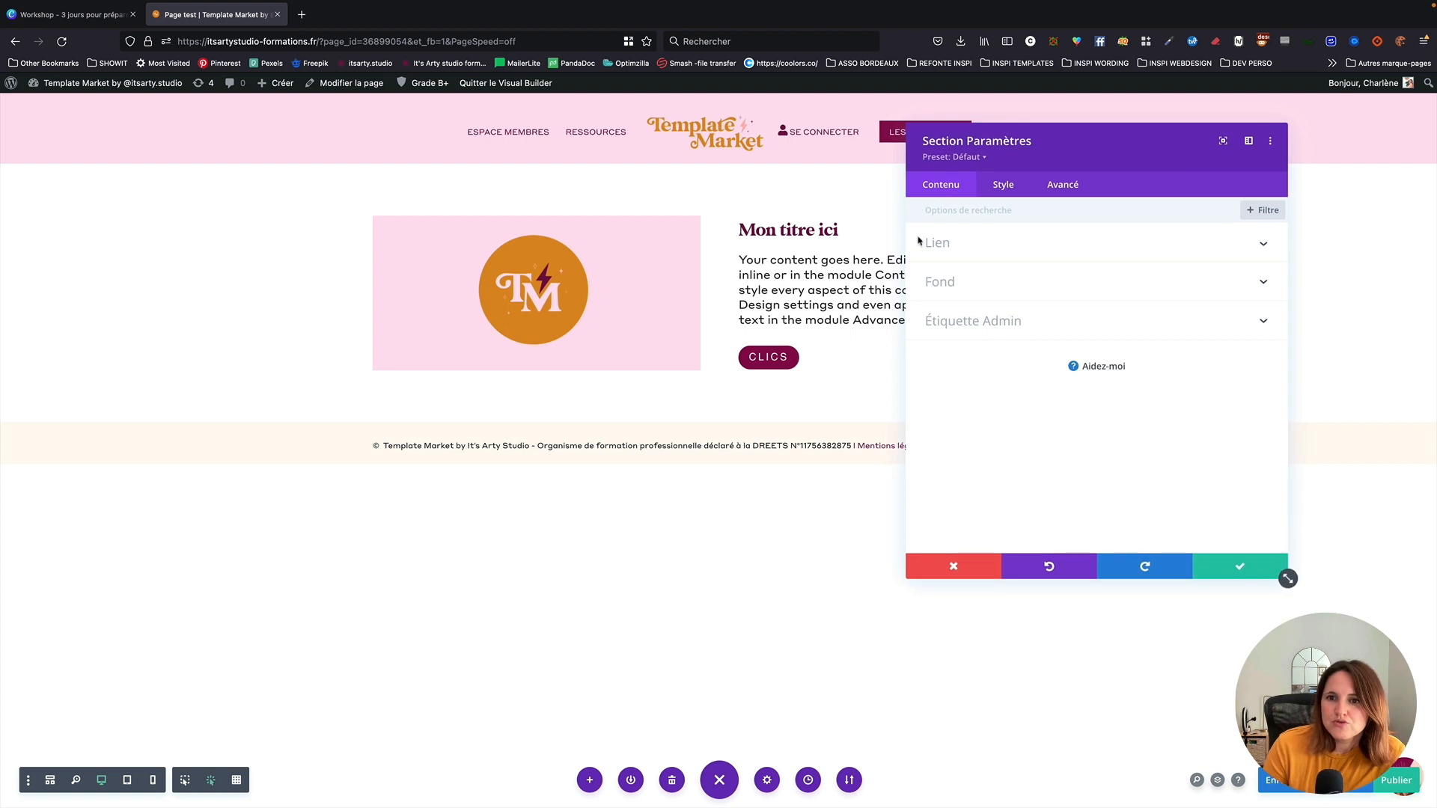
pyautogui.click(964, 283)
pyautogui.click(1030, 434)
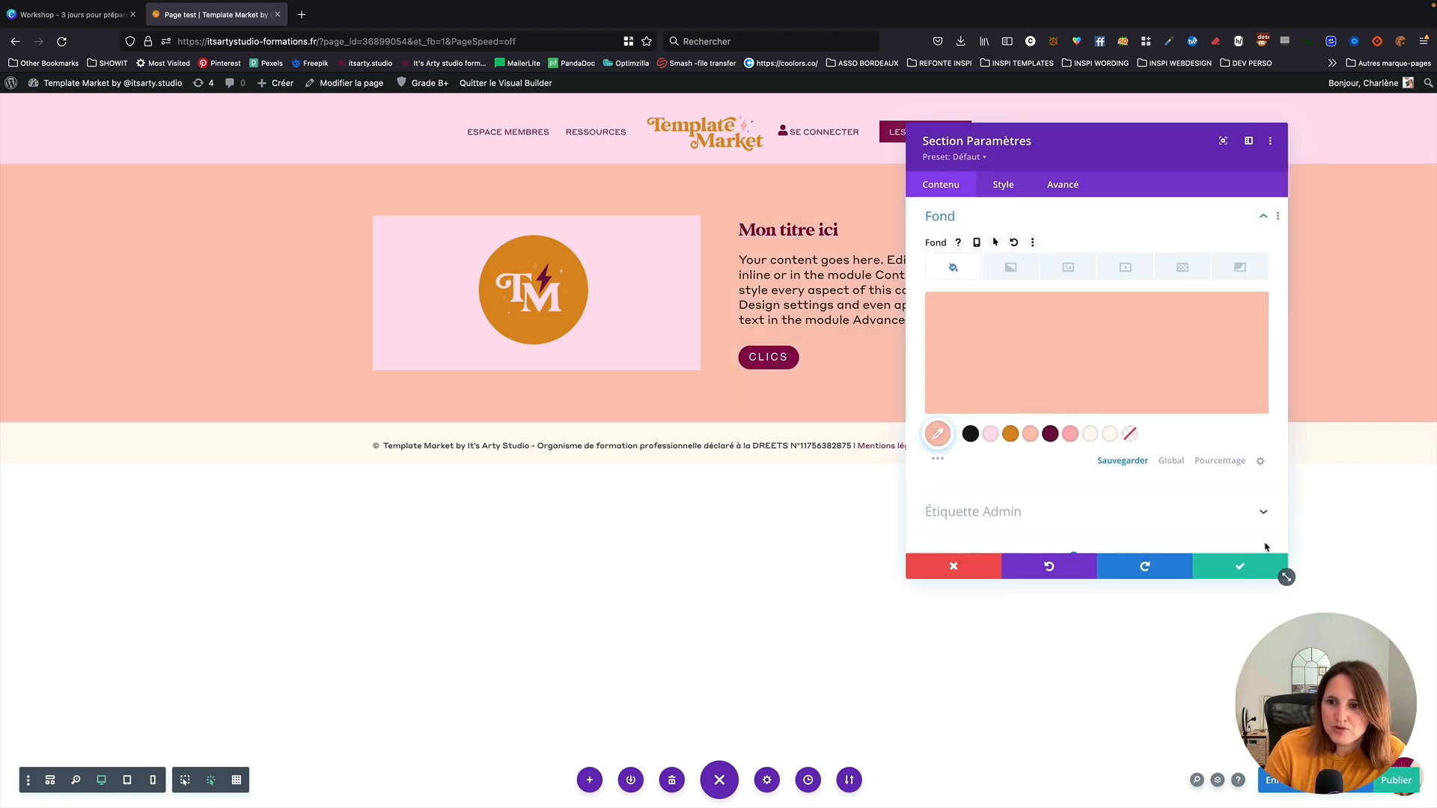
pyautogui.click(990, 437)
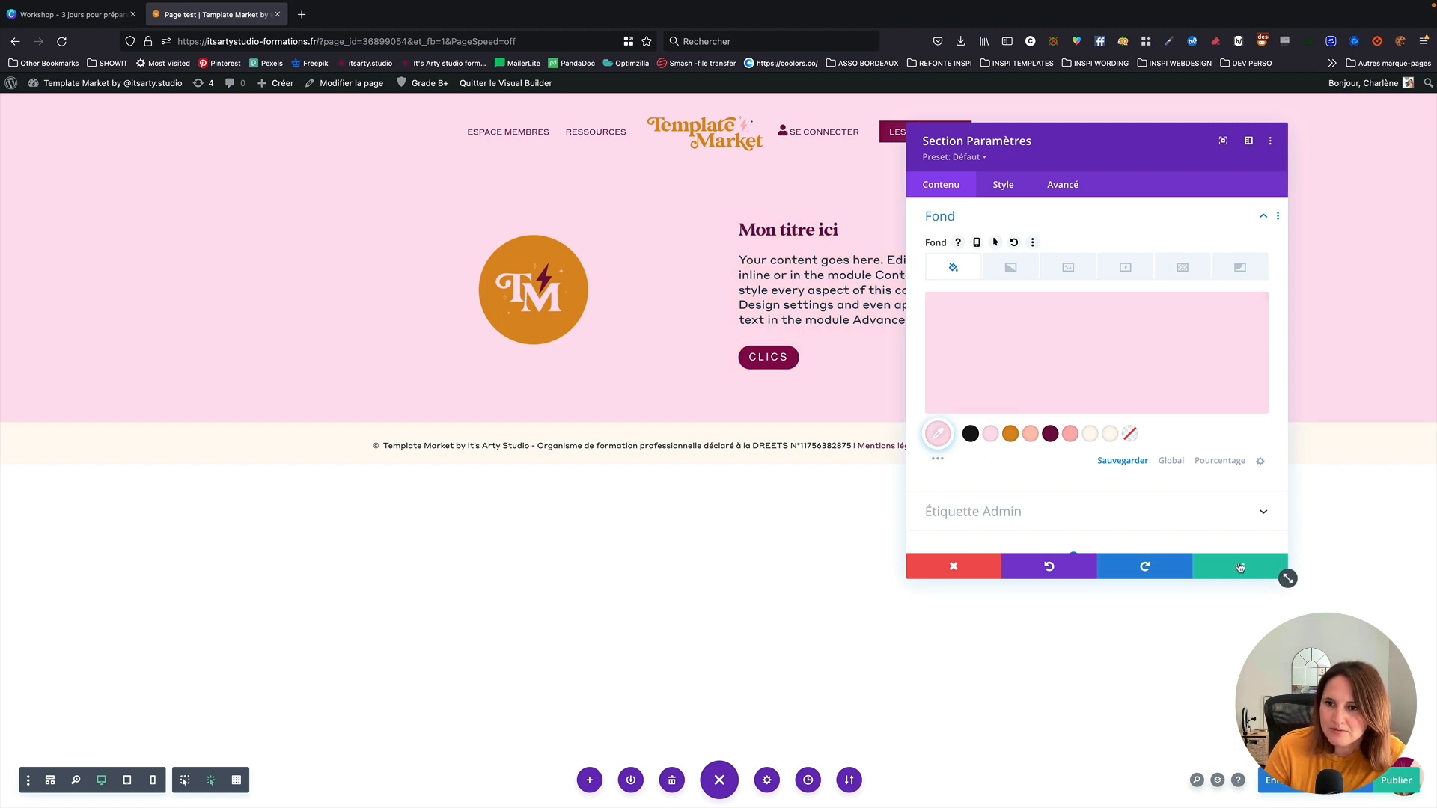
pyautogui.click(1282, 572)
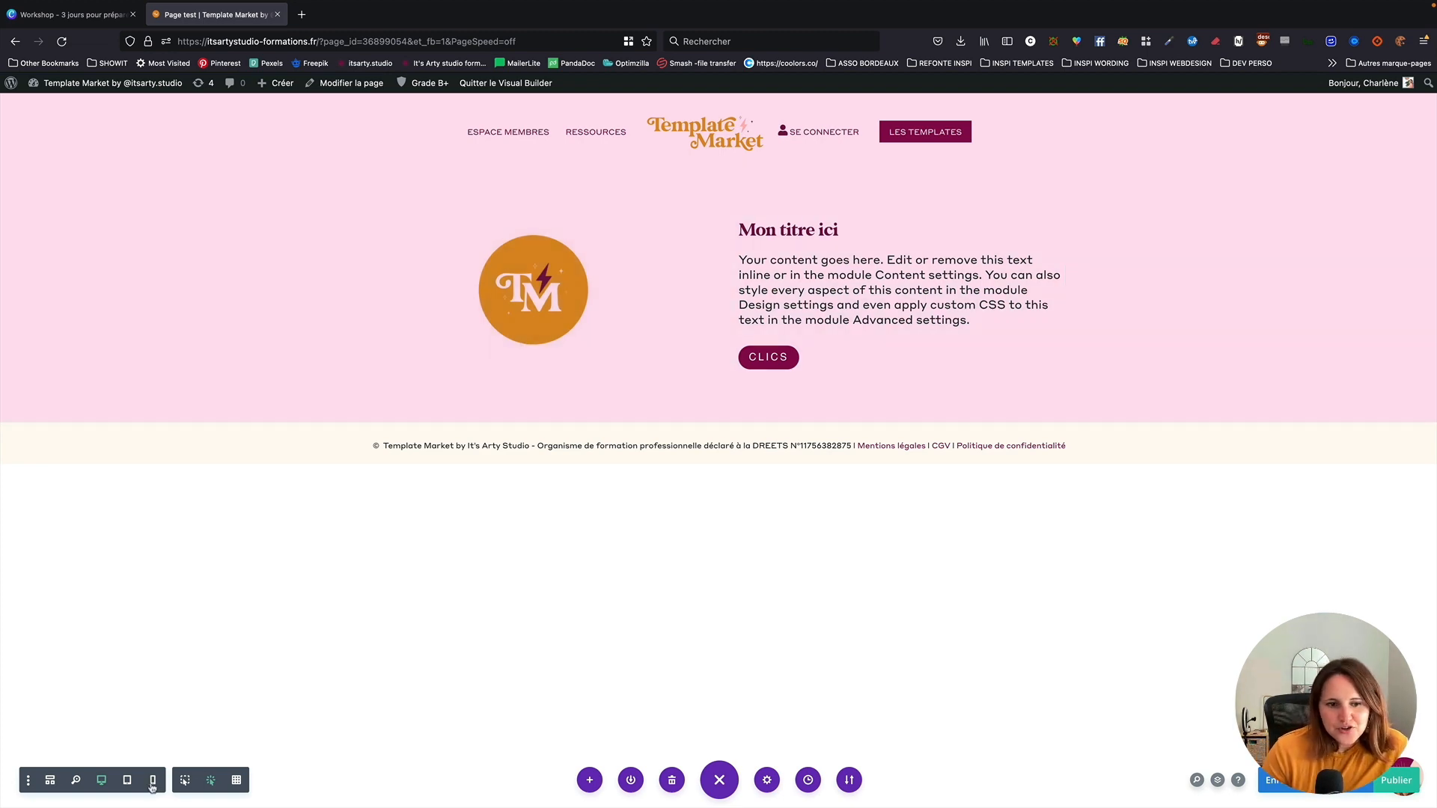
# In phone view, set the row's percentage-based maximum width to 100% and save the row settings
pyautogui.click(153, 781)
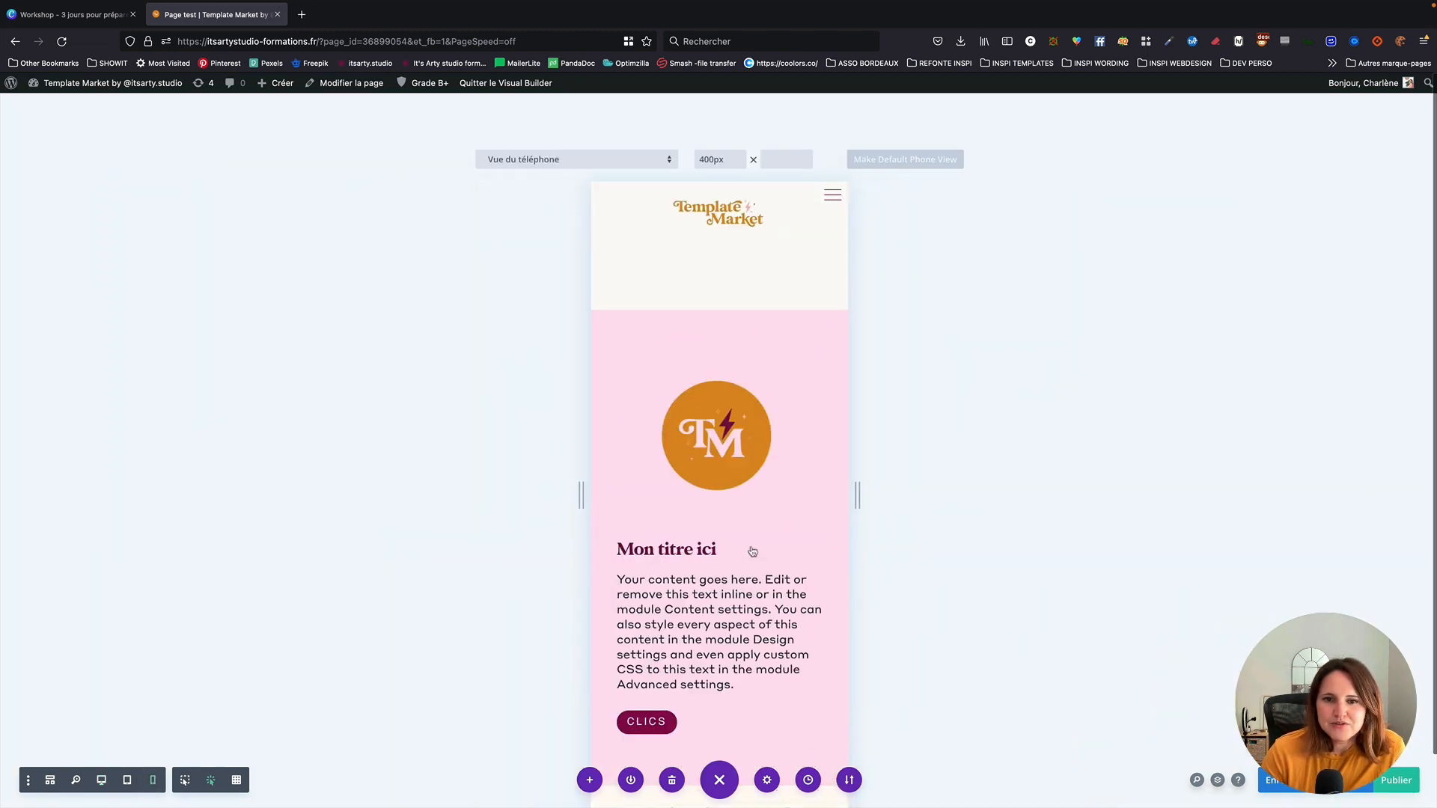
pyautogui.scroll(-1, 659, 524)
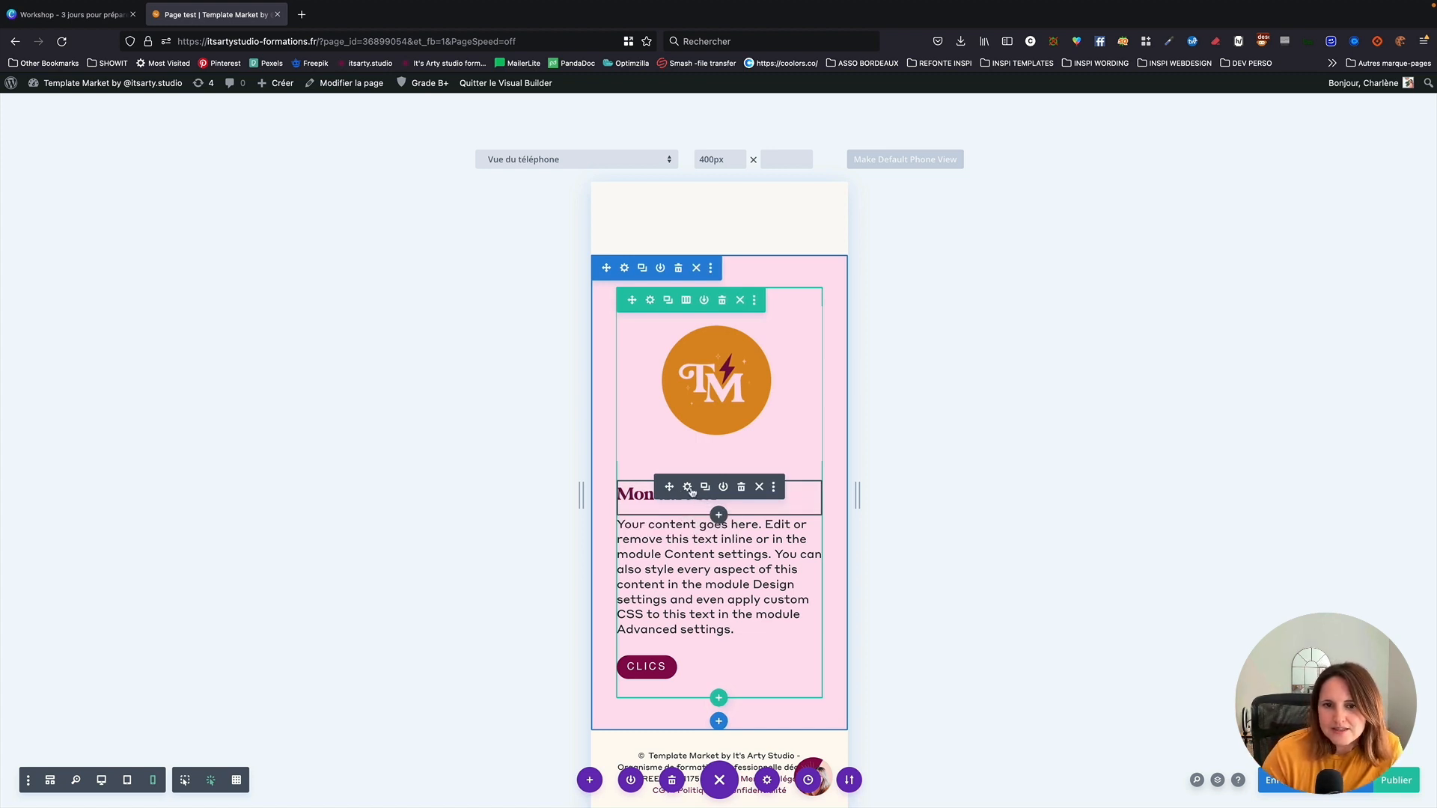
pyautogui.click(648, 301)
pyautogui.click(1018, 184)
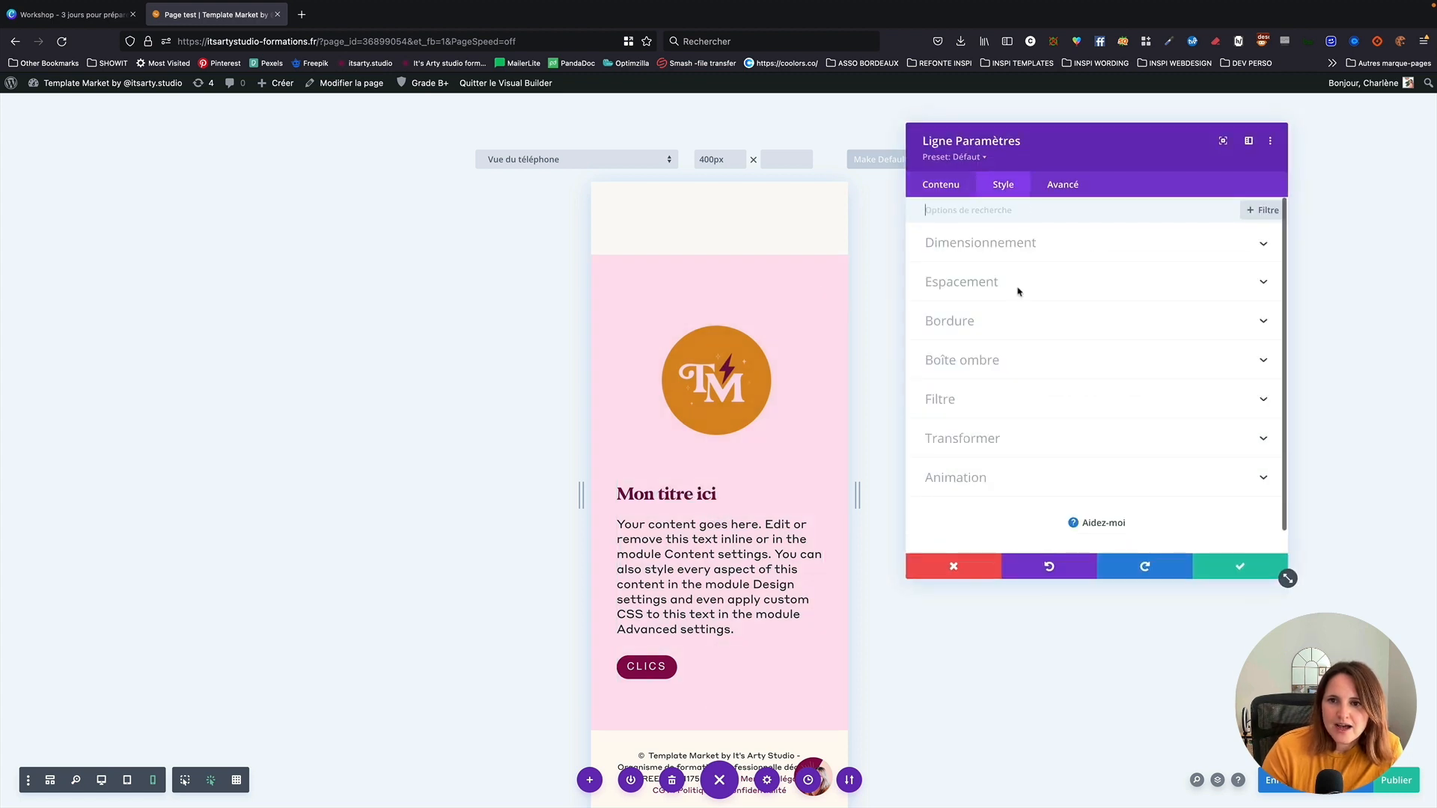
pyautogui.click(1010, 251)
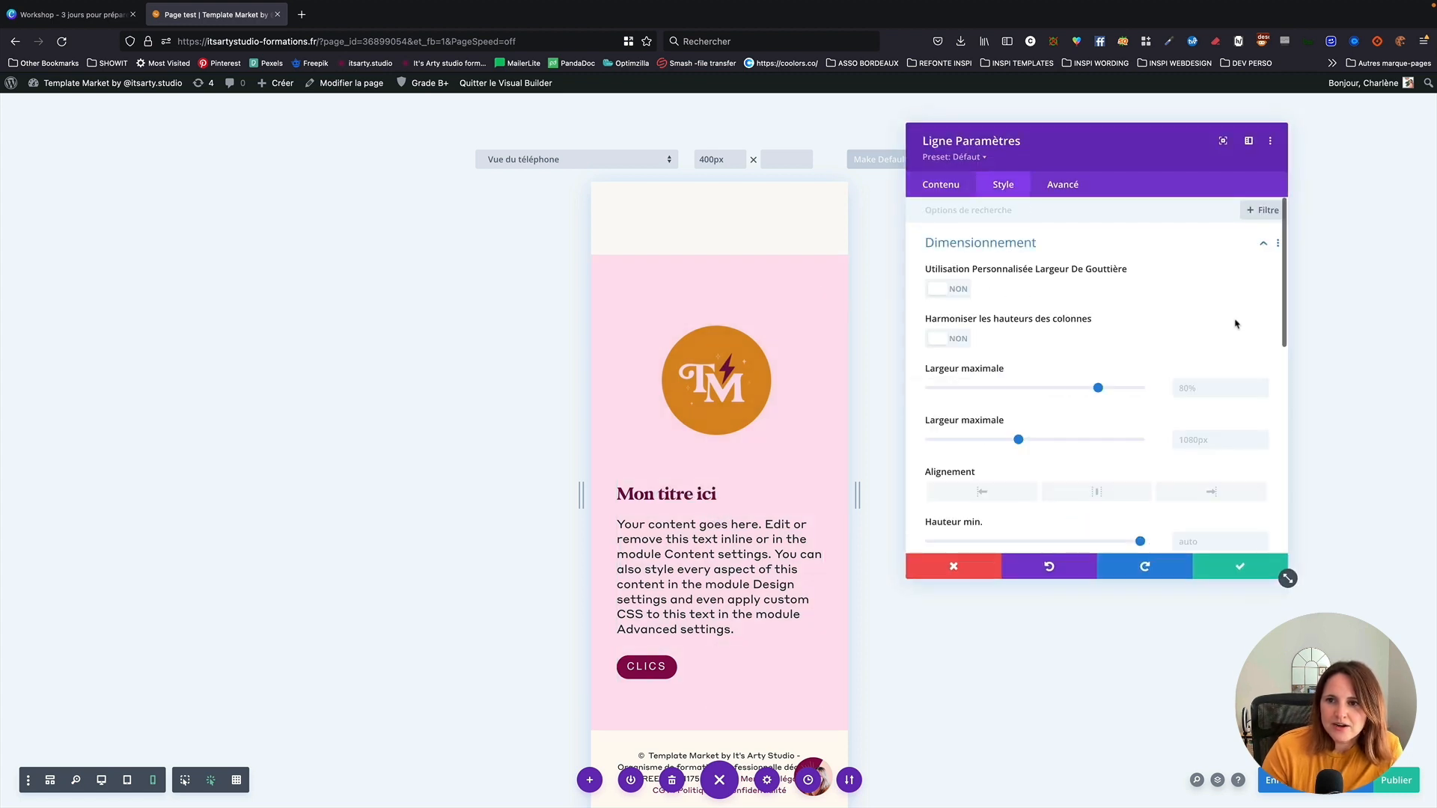
pyautogui.click(1195, 395)
pyautogui.write('100')
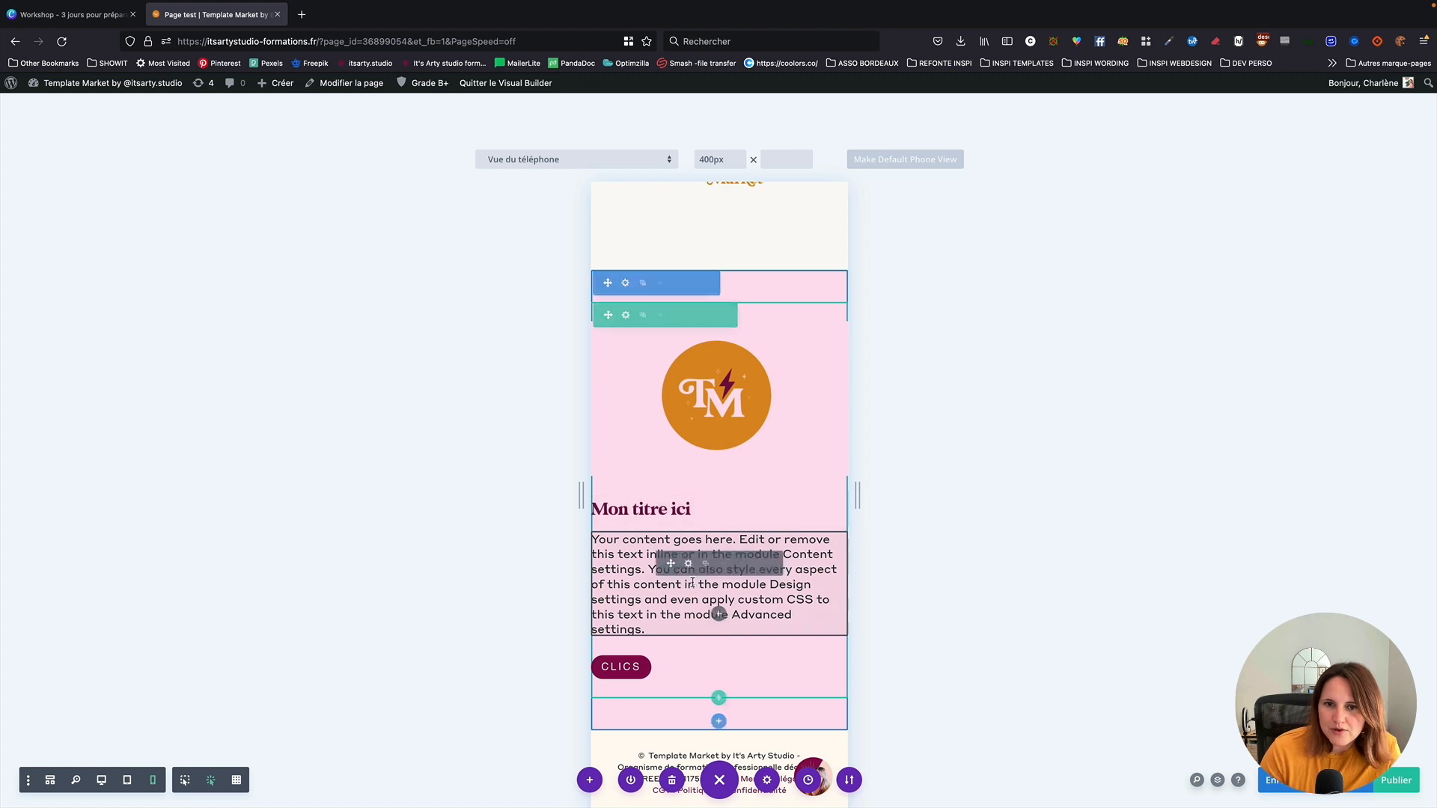
# Enable device-specific inner padding values for the row's second column, which holds the heading, text and button
pyautogui.click(625, 318)
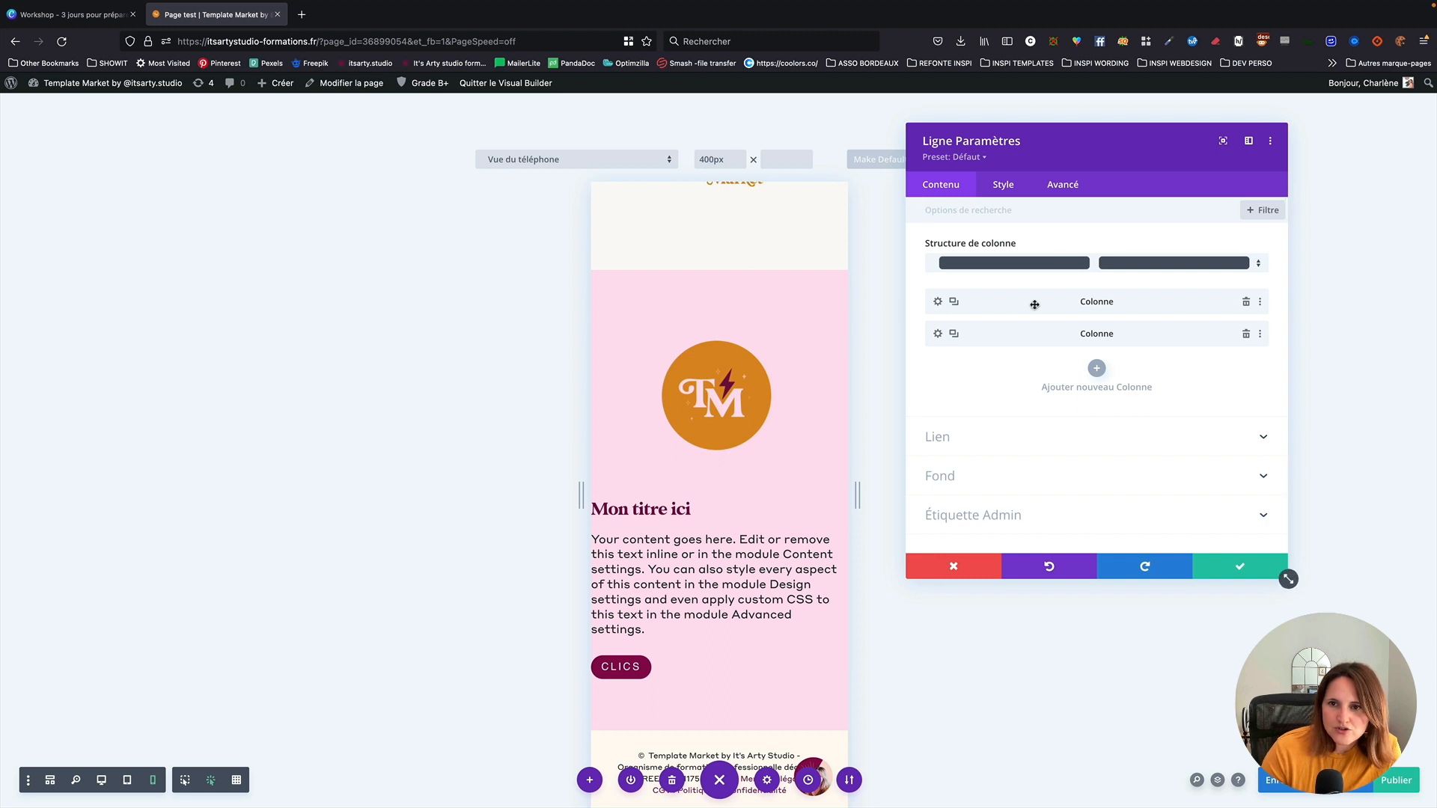
pyautogui.click(939, 336)
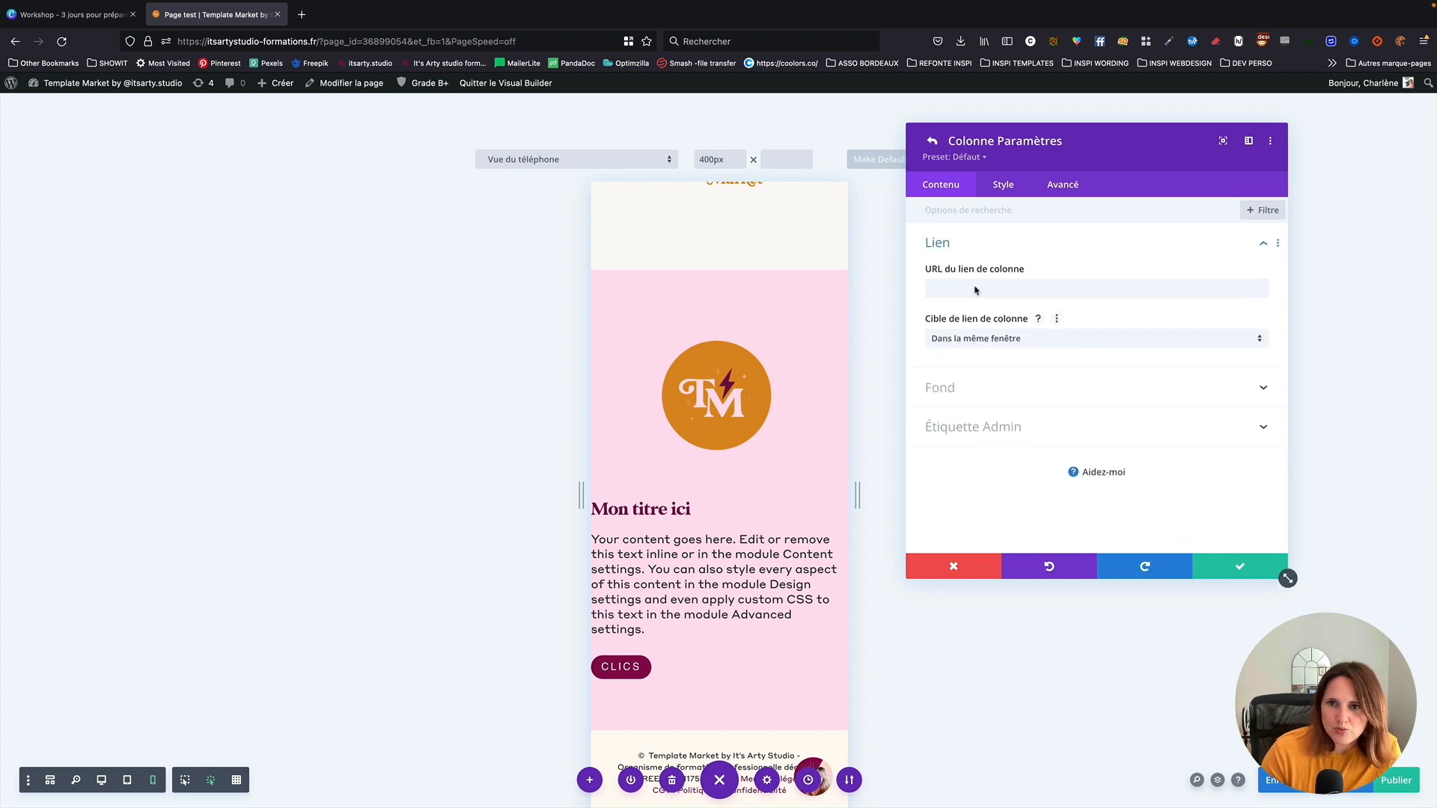
pyautogui.click(1006, 185)
pyautogui.click(989, 248)
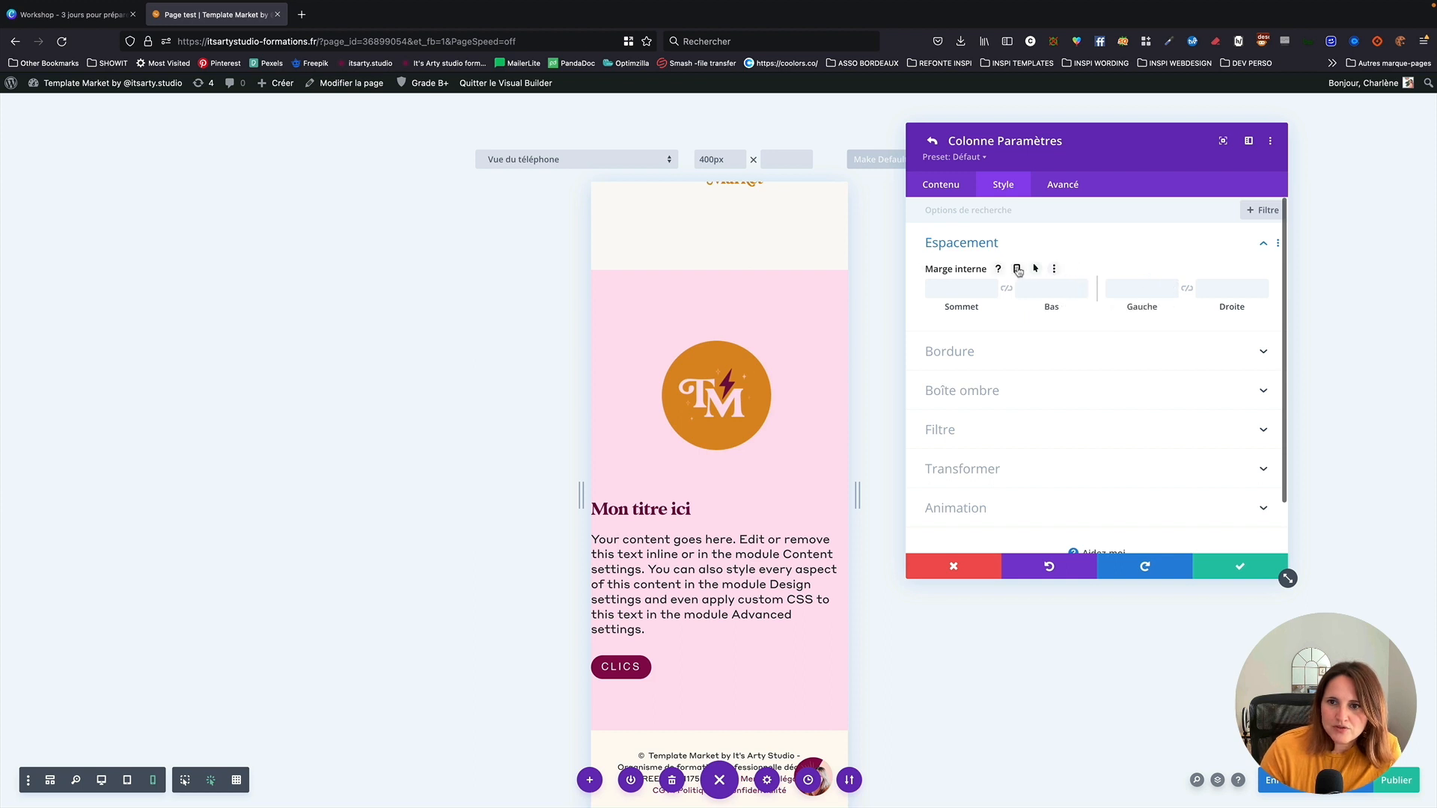
pyautogui.click(1017, 270)
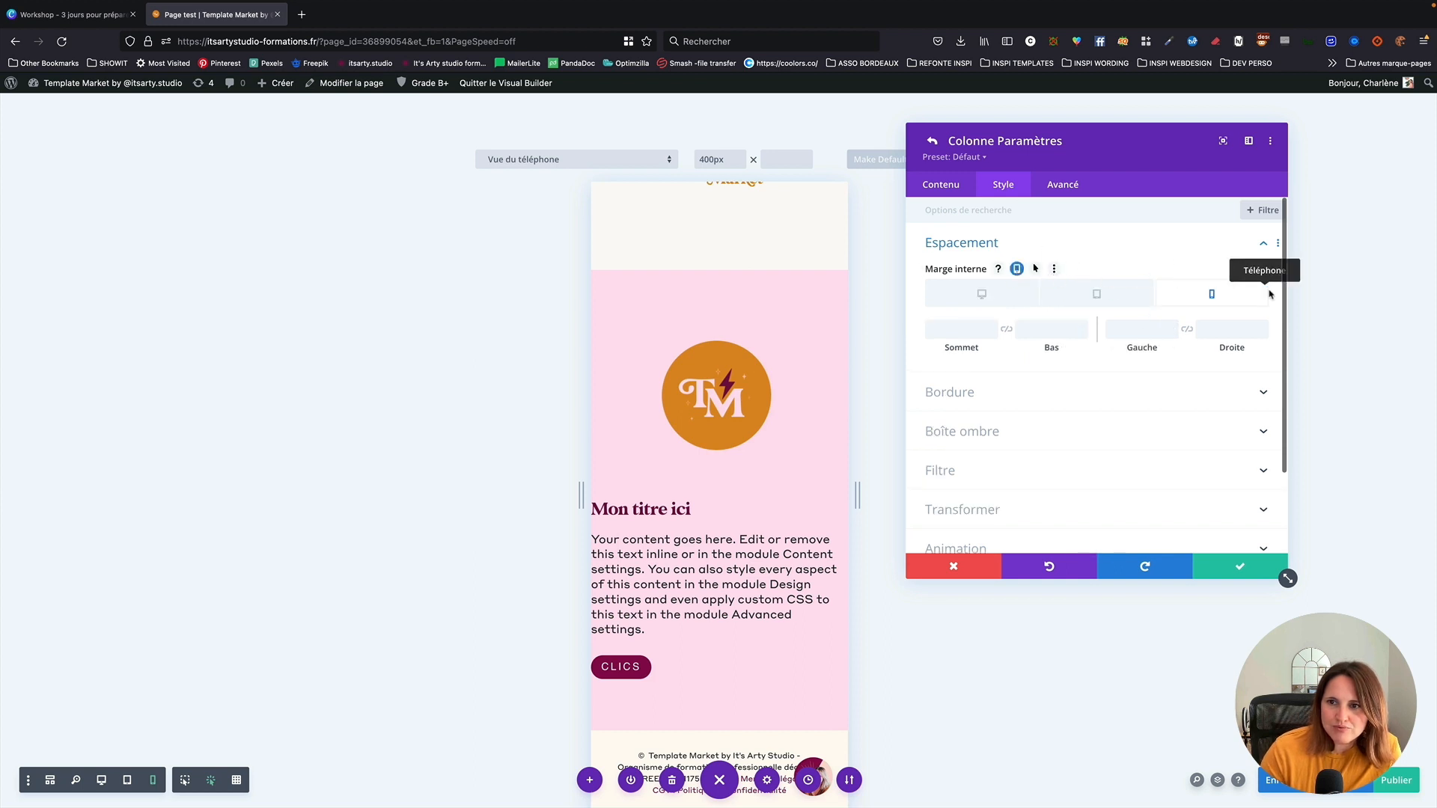
# Link the second column's left and right phone padding and set both to 3%
pyautogui.click(1159, 326)
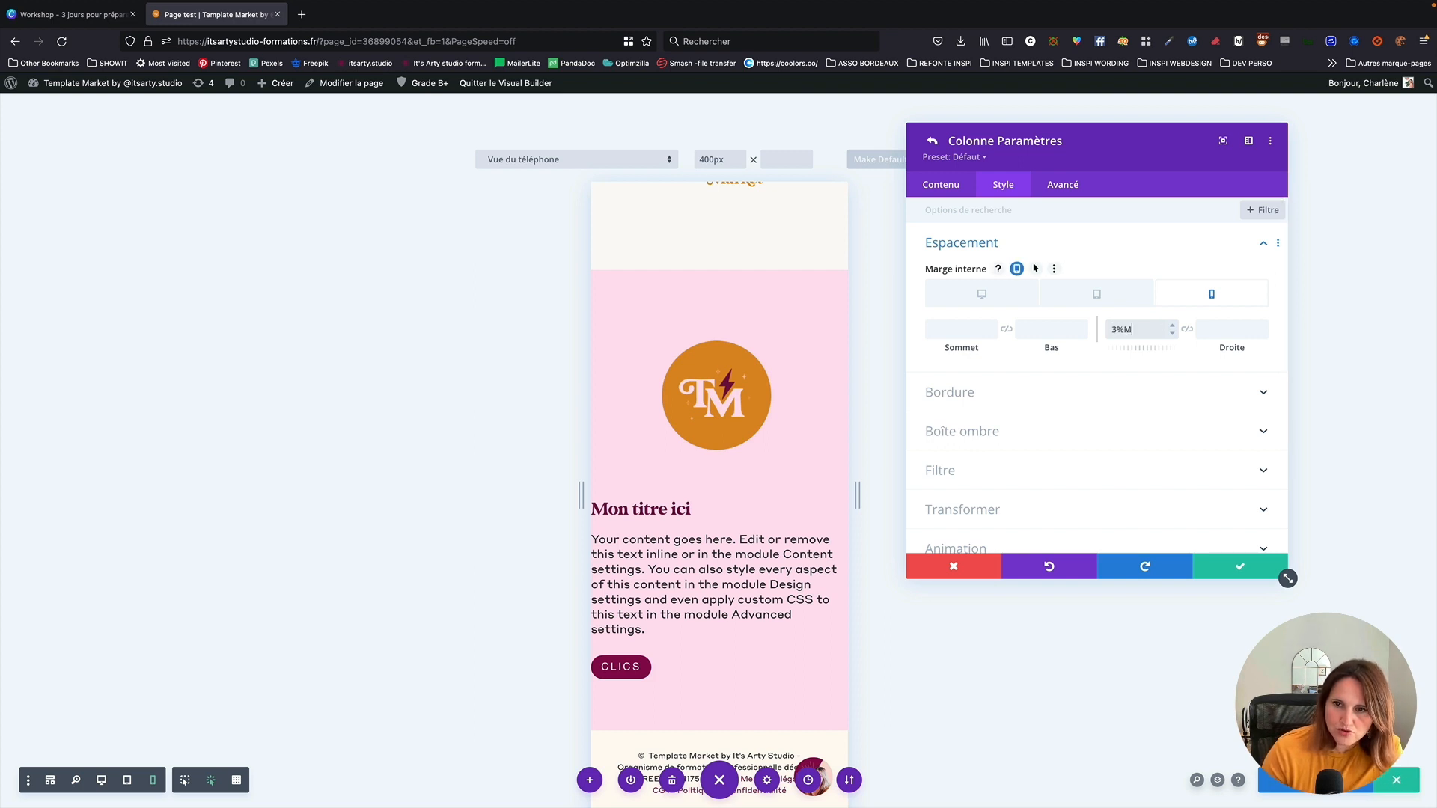
pyautogui.write('3px')
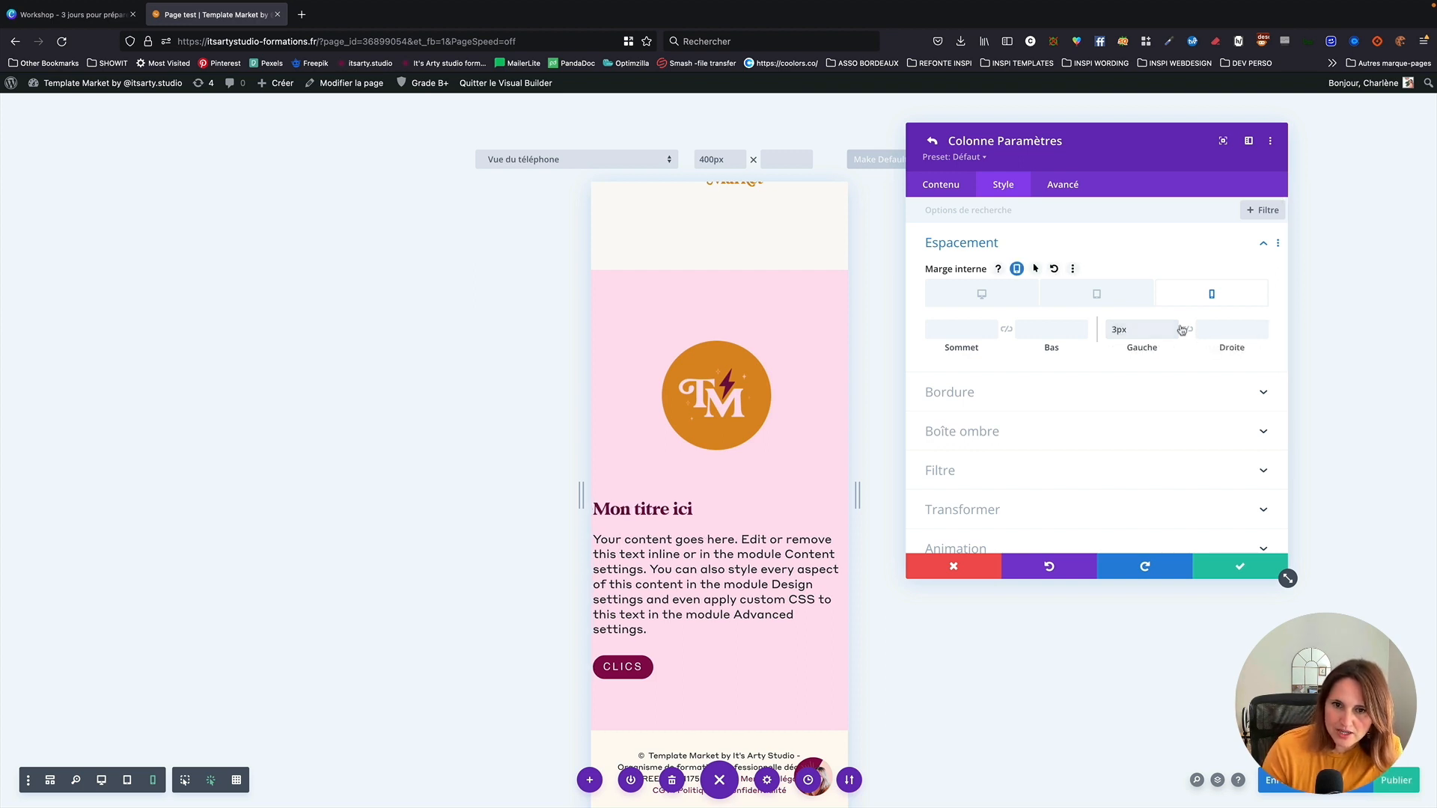
pyautogui.click(1187, 330)
pyautogui.click(1171, 334)
pyautogui.doubleClick(1120, 329)
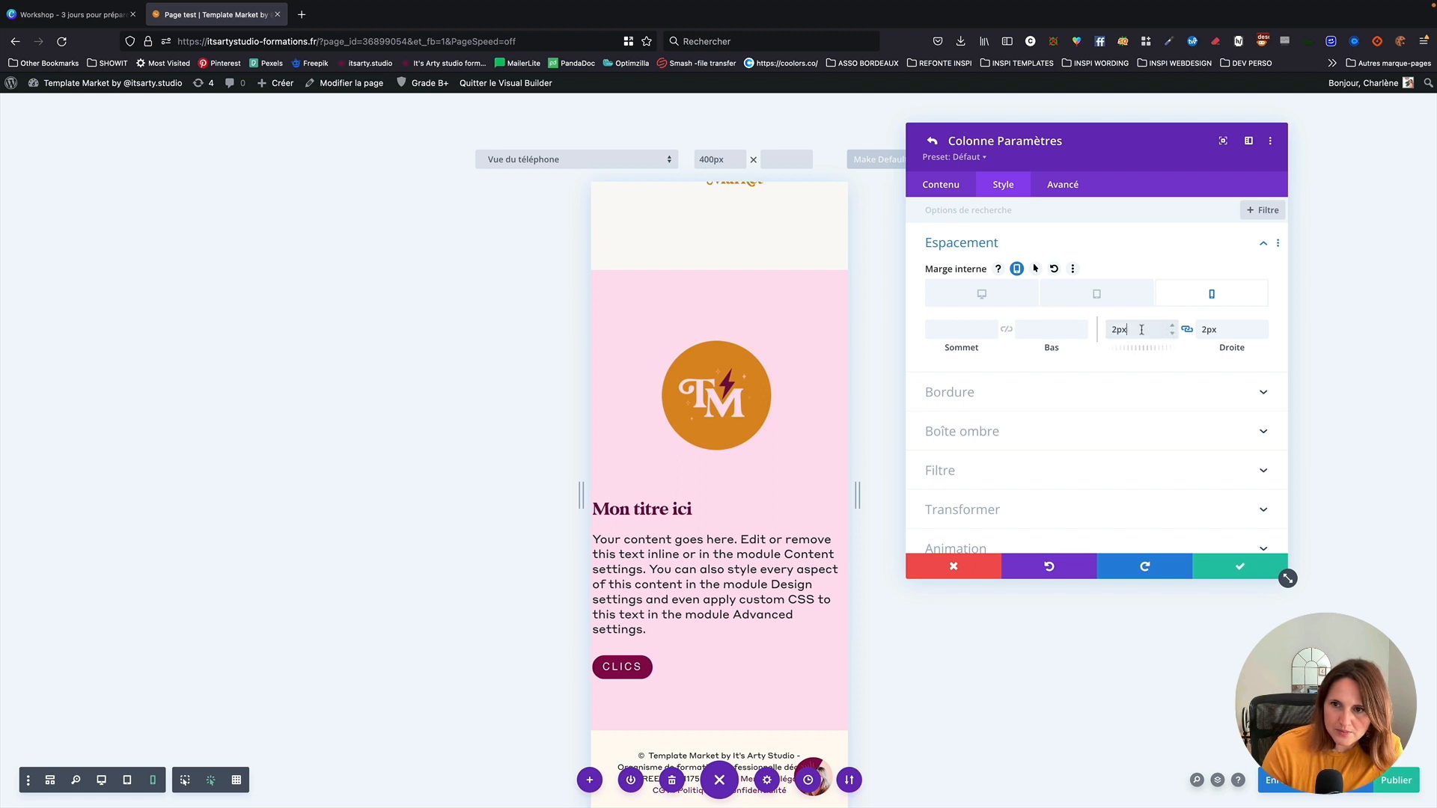
pyautogui.write('3px')
pyautogui.press('BackSpace')
pyautogui.press('BackSpace')
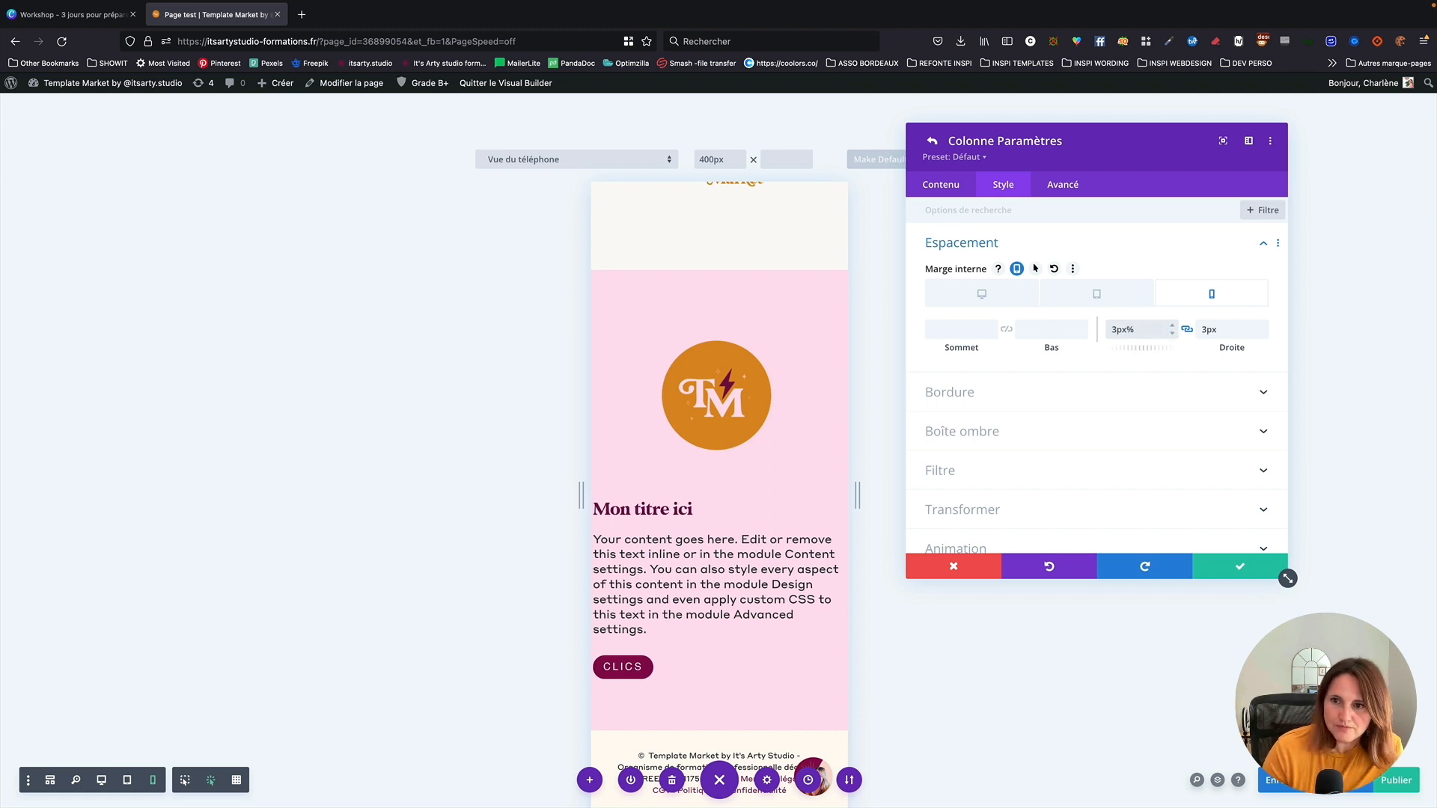
pyautogui.write('%')
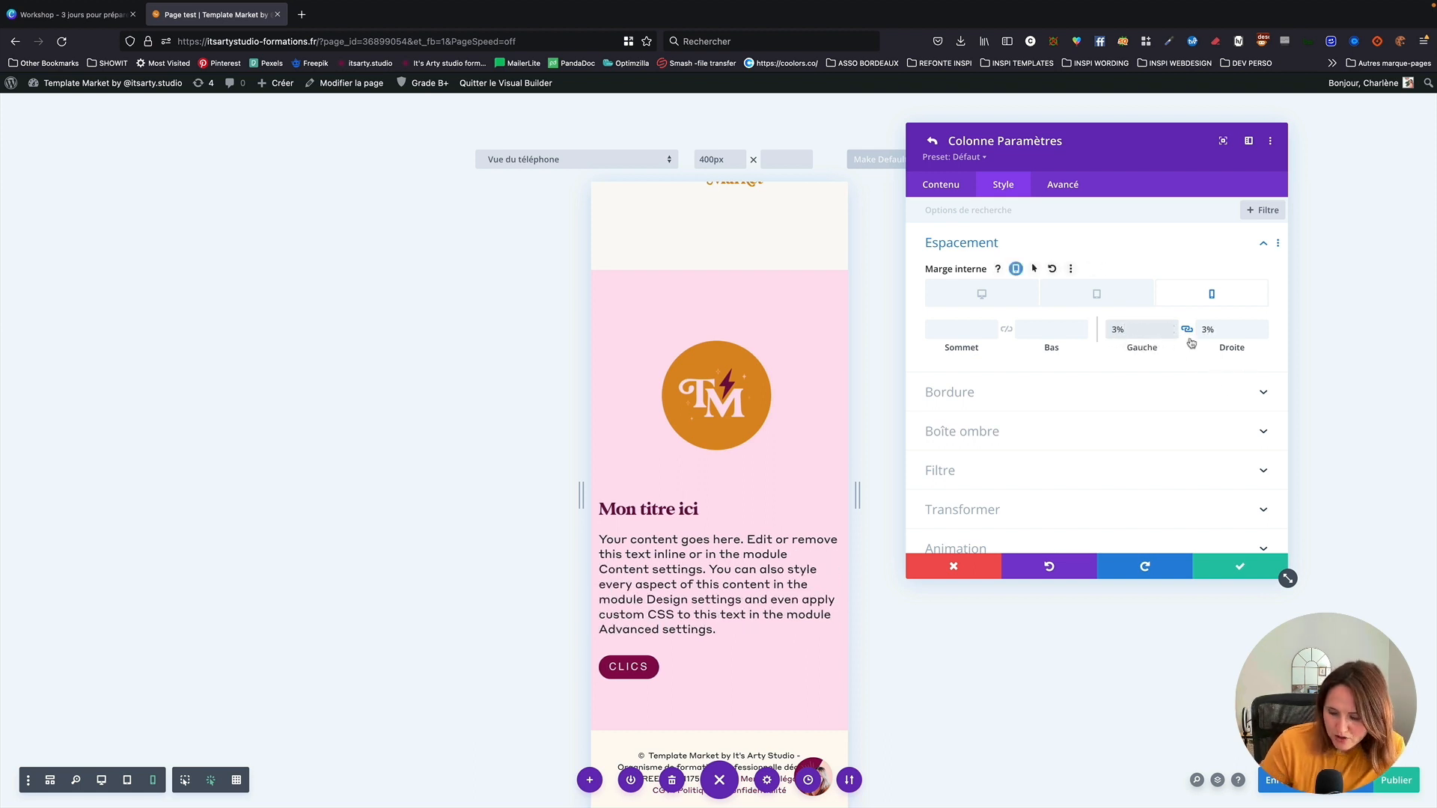
# Increase the second column's linked left and right phone padding to 6%
pyautogui.press('Up')
pyautogui.press('Up')
pyautogui.press('Up')
pyautogui.press('Up')
pyautogui.press('Down')
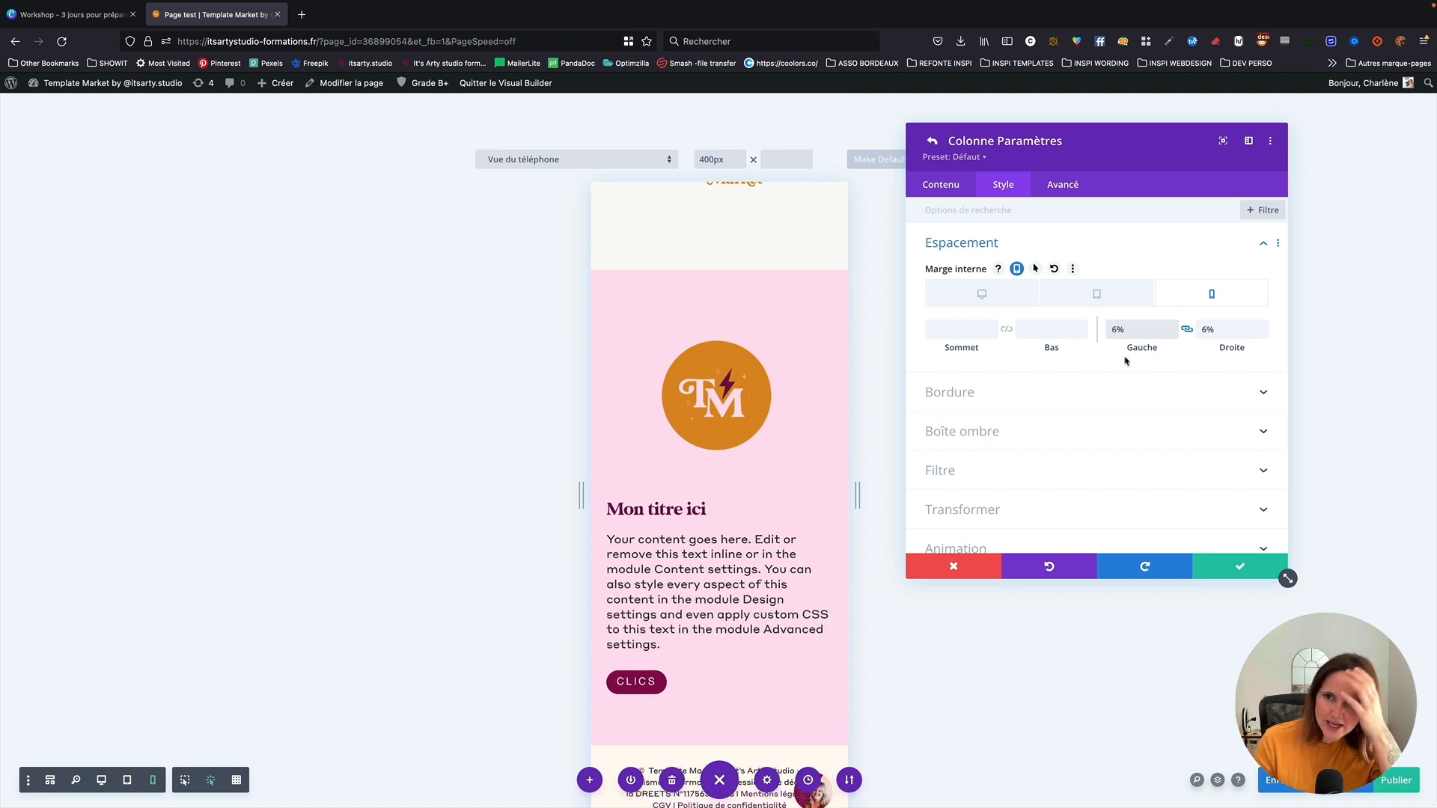
# Set the second column's linked left and right tablet padding to 3%
pyautogui.click(1089, 297)
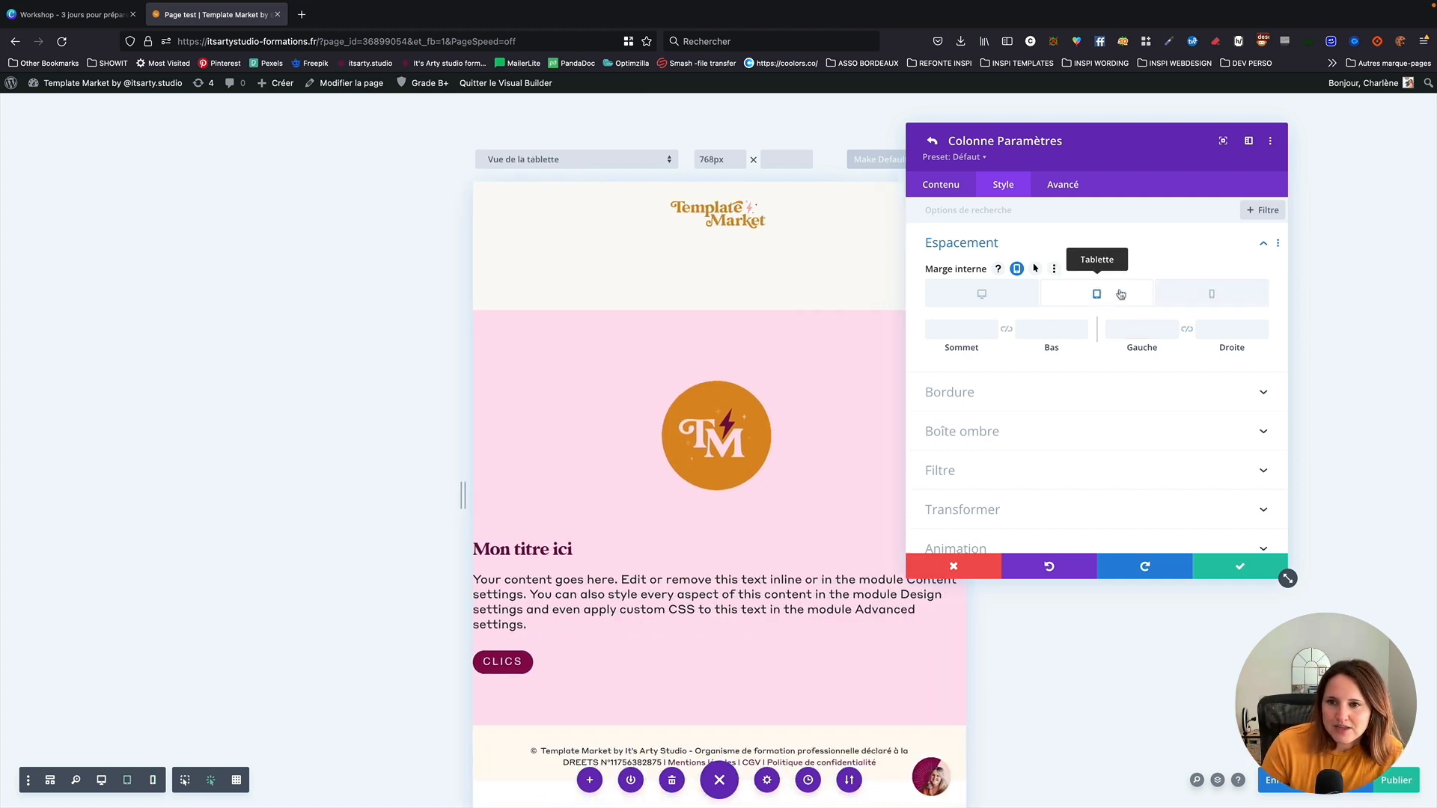
pyautogui.click(1135, 332)
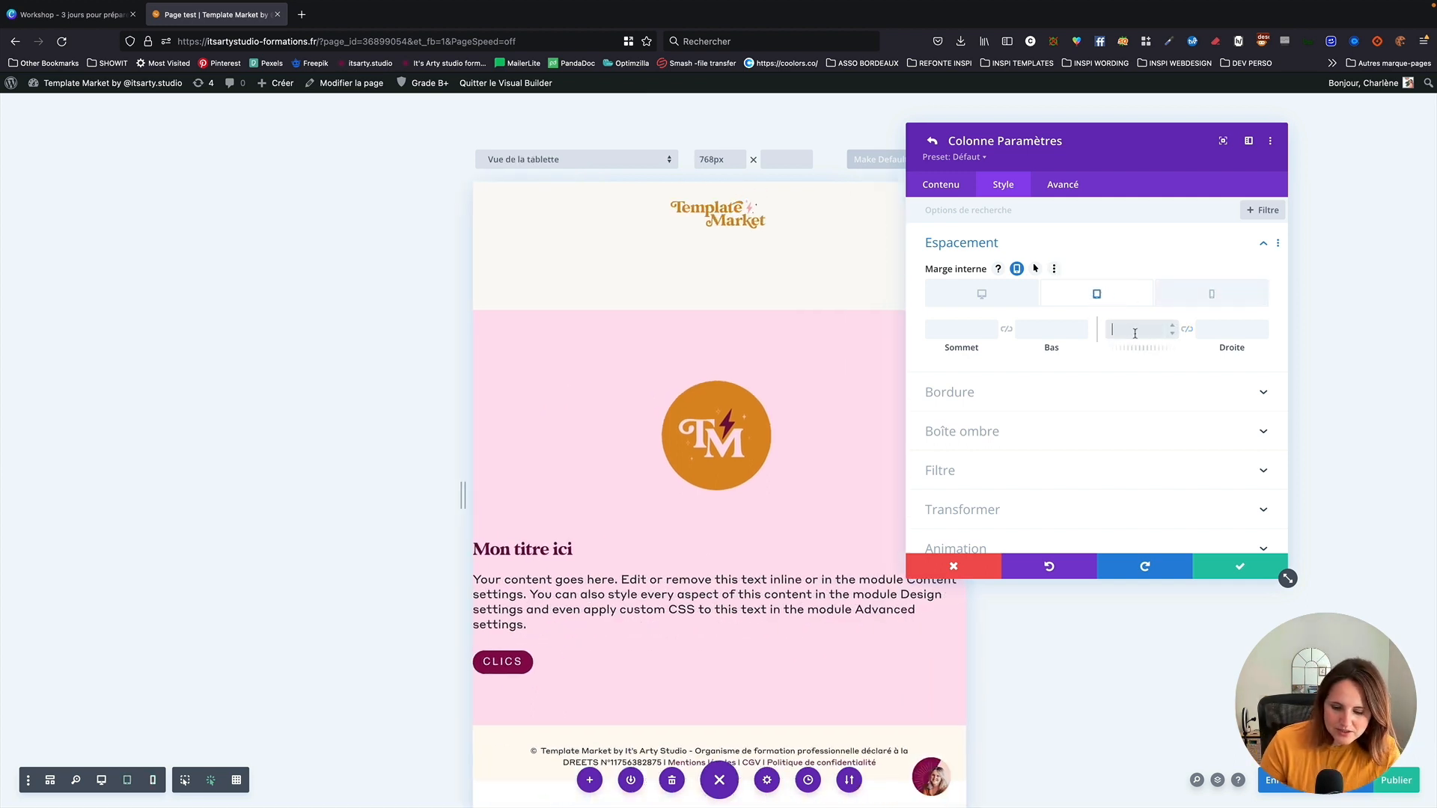
pyautogui.click(1189, 329)
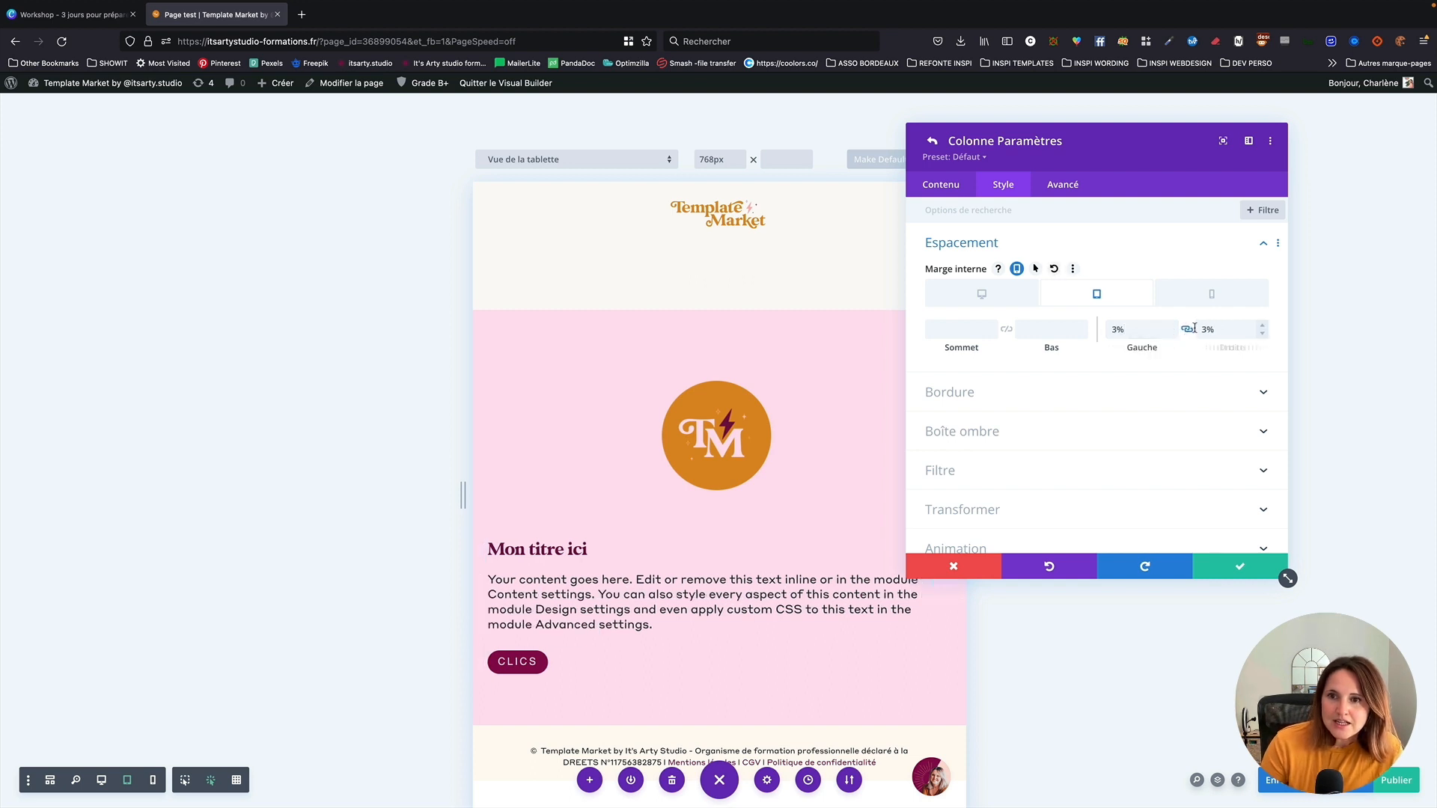
# Examine the second column's desktop padding, border and box shadow options
pyautogui.click(1007, 298)
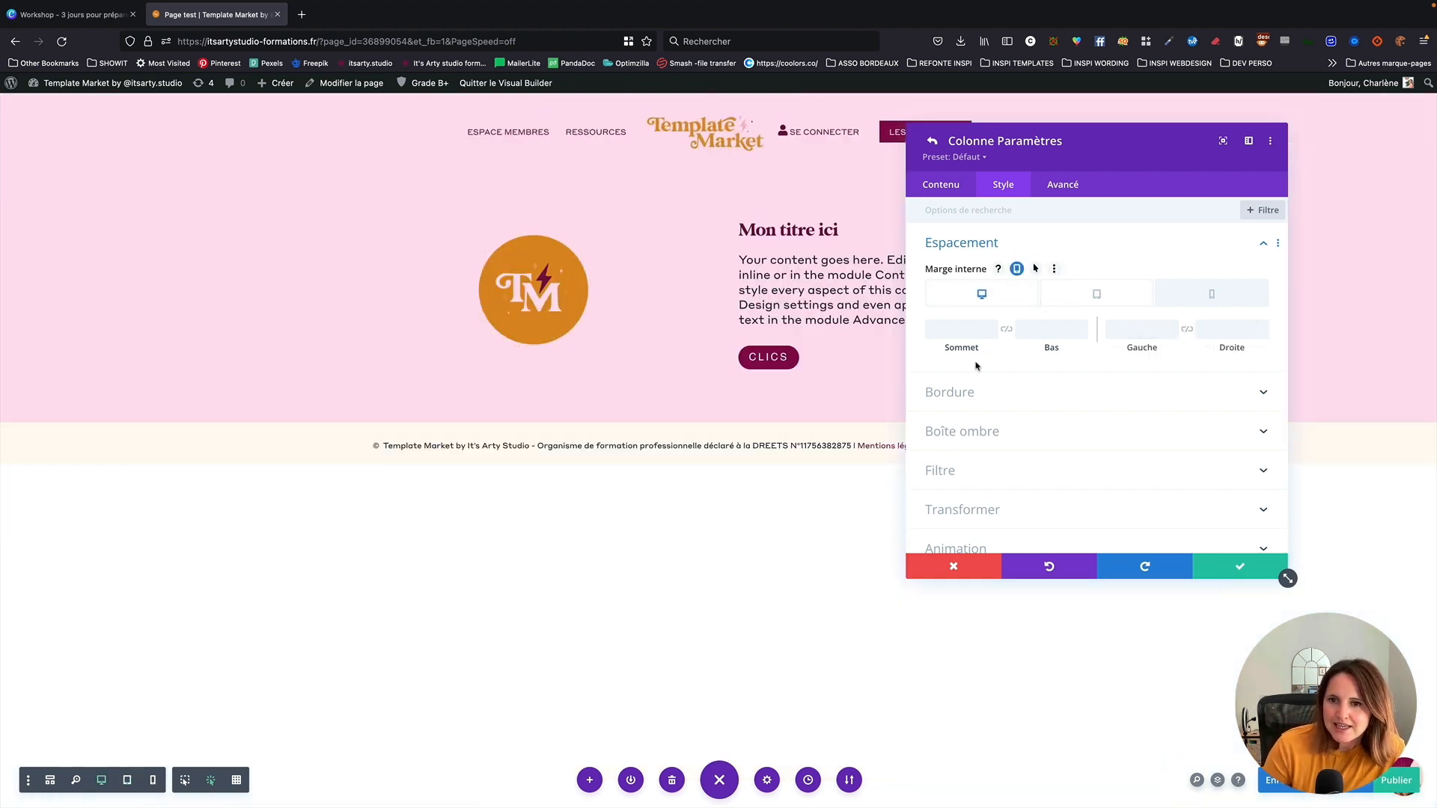
pyautogui.click(973, 391)
pyautogui.moveTo(1018, 246)
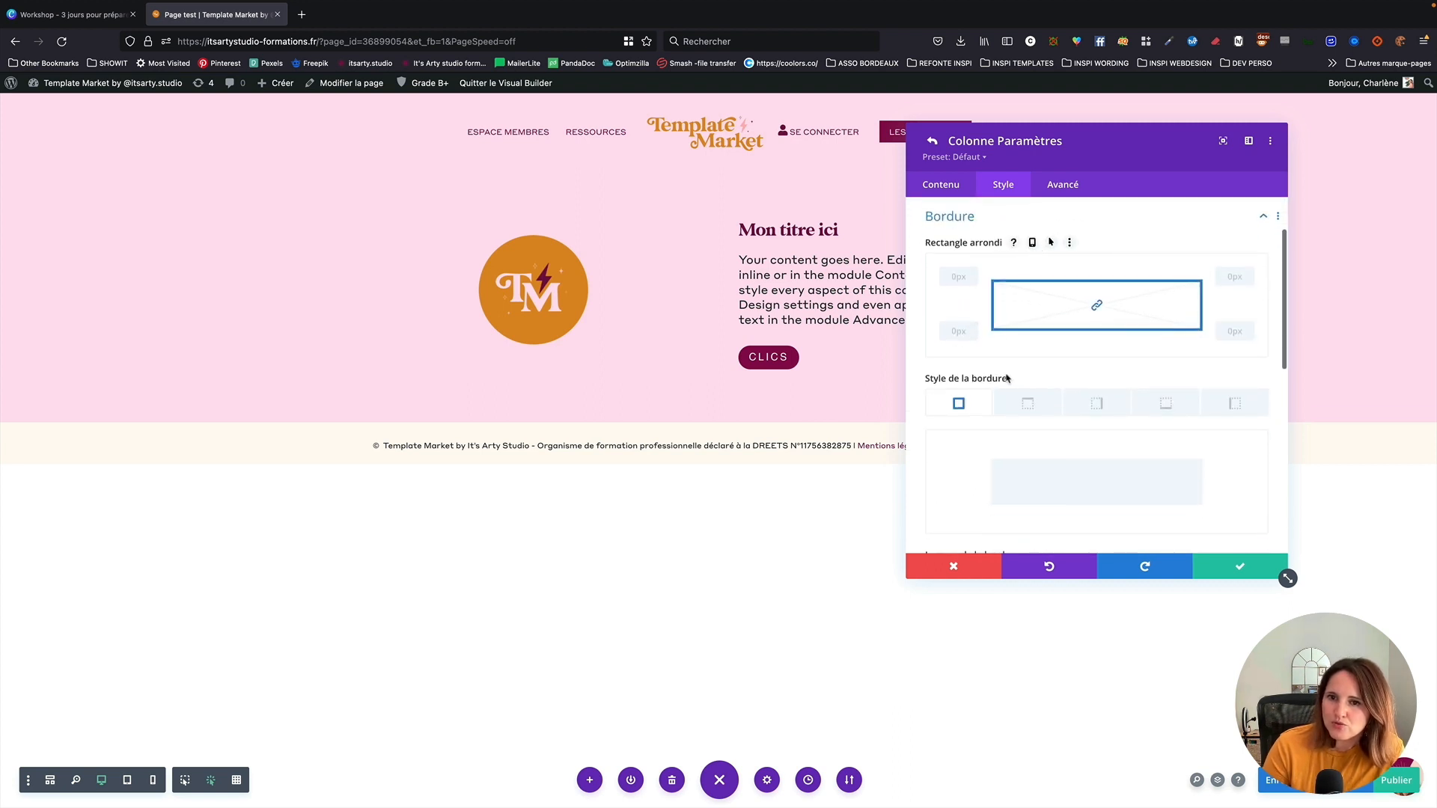
pyautogui.scroll(2, 986, 308)
pyautogui.scroll(-5, 973, 296)
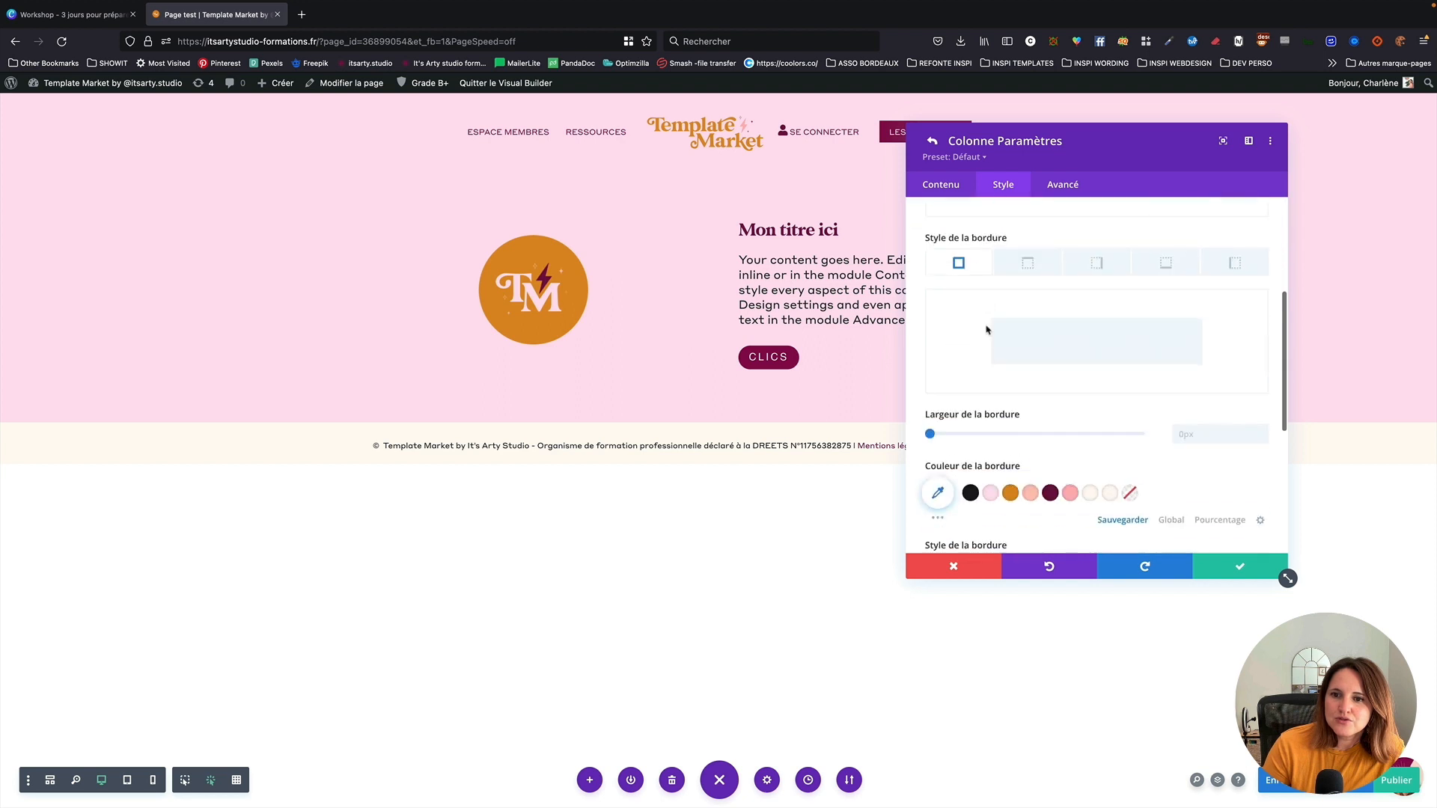
pyautogui.moveTo(1037, 371)
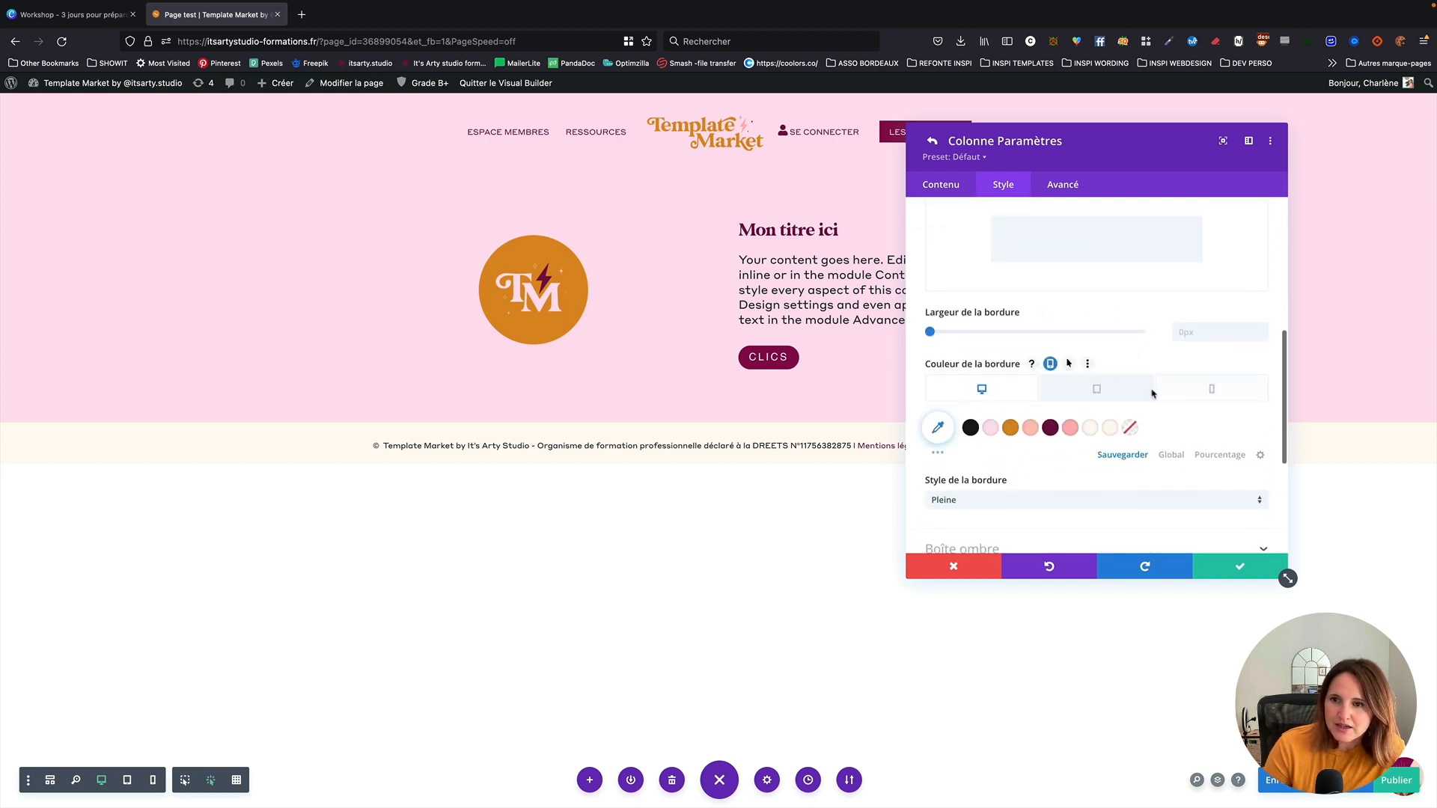
pyautogui.scroll(-3, 1107, 392)
pyautogui.click(972, 339)
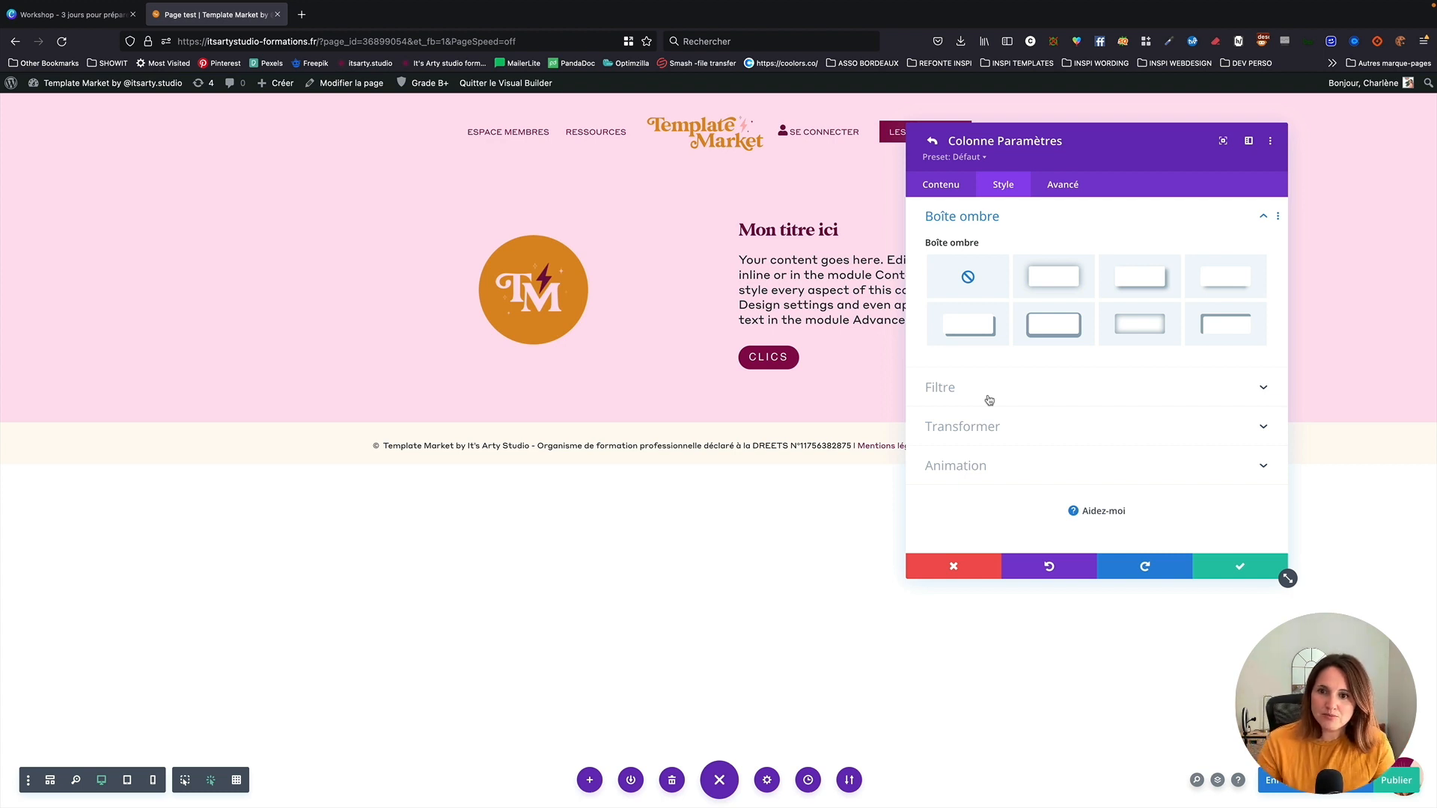
# Save the column settings and exit the Visual Builder to check the live page with its button
pyautogui.click(1233, 573)
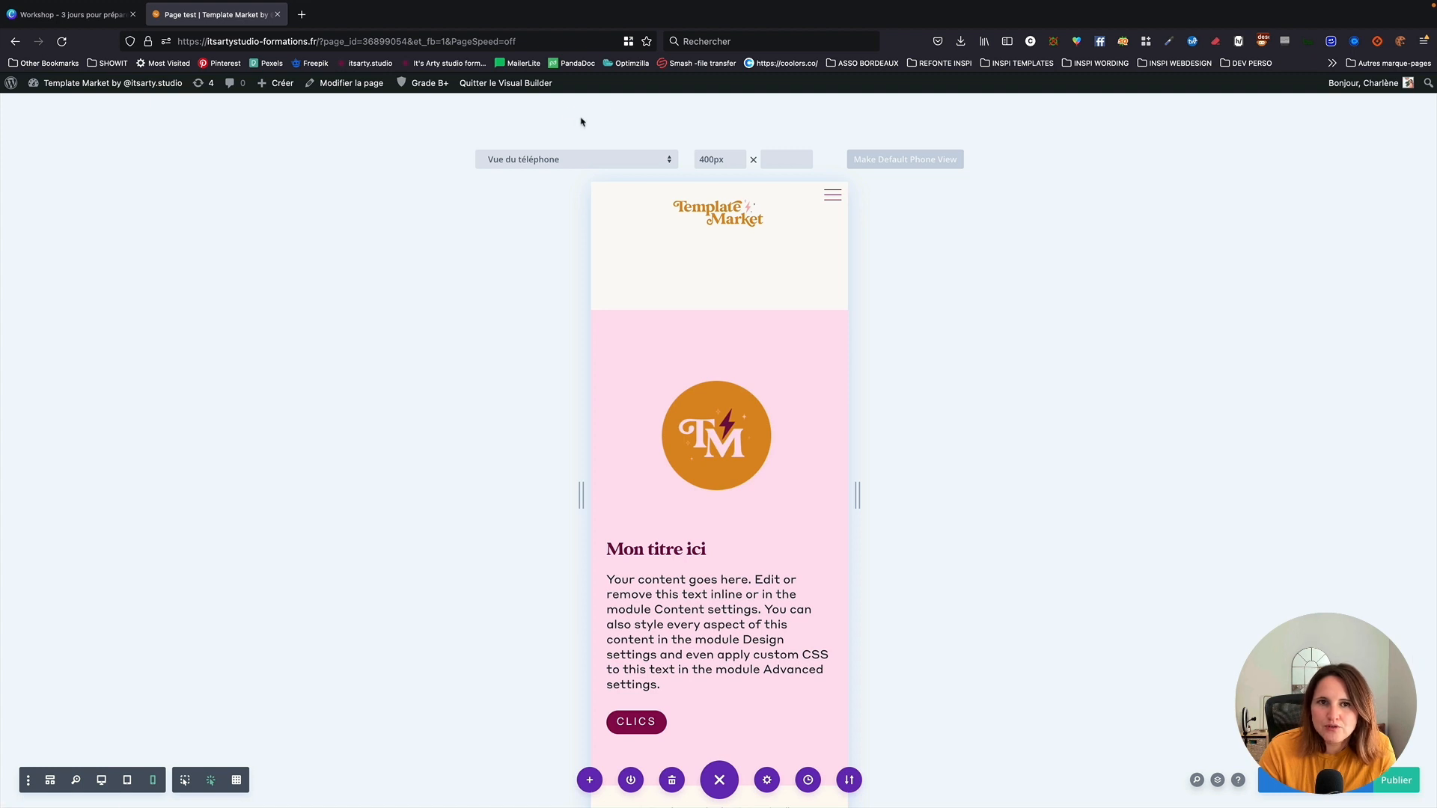
pyautogui.click(505, 83)
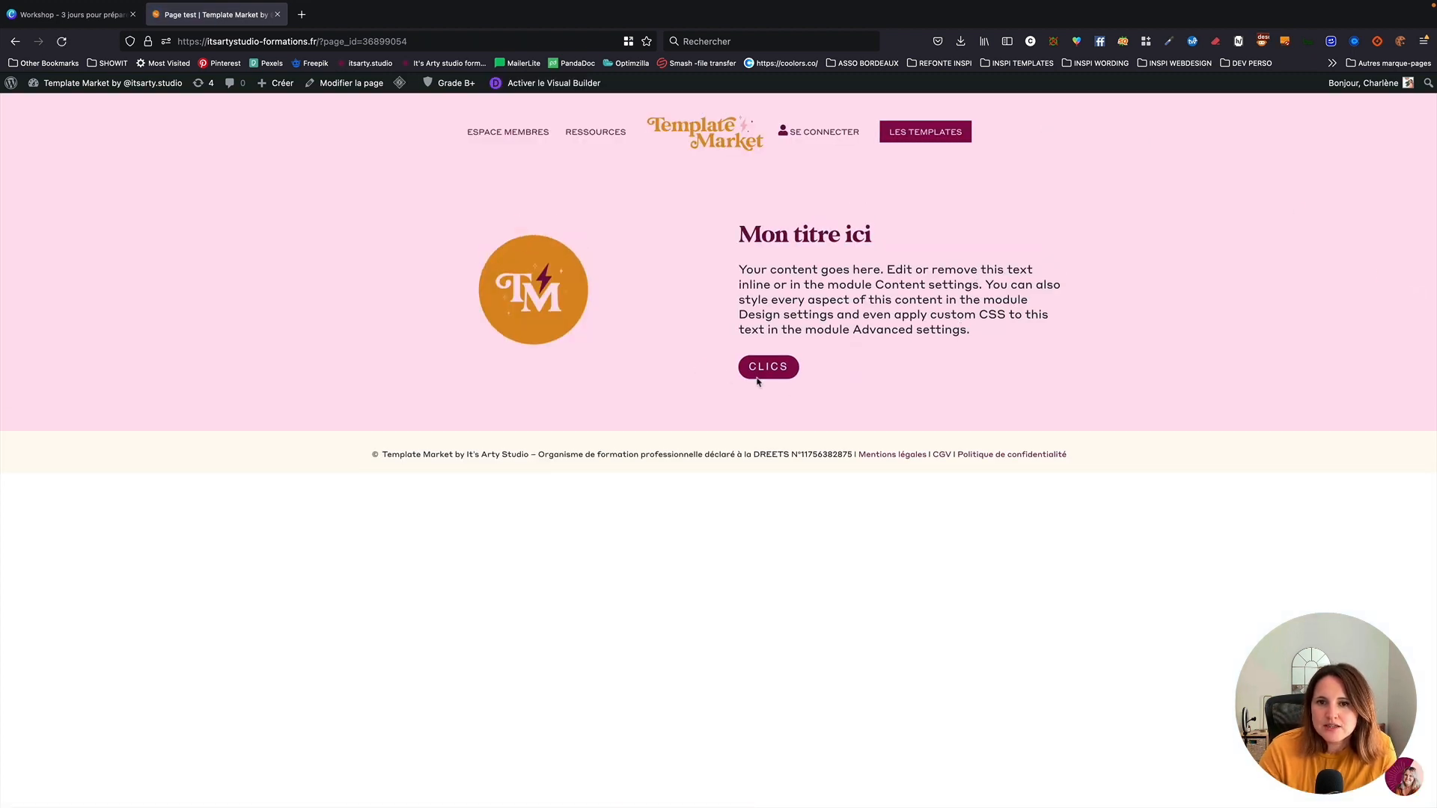
pyautogui.click(759, 376)
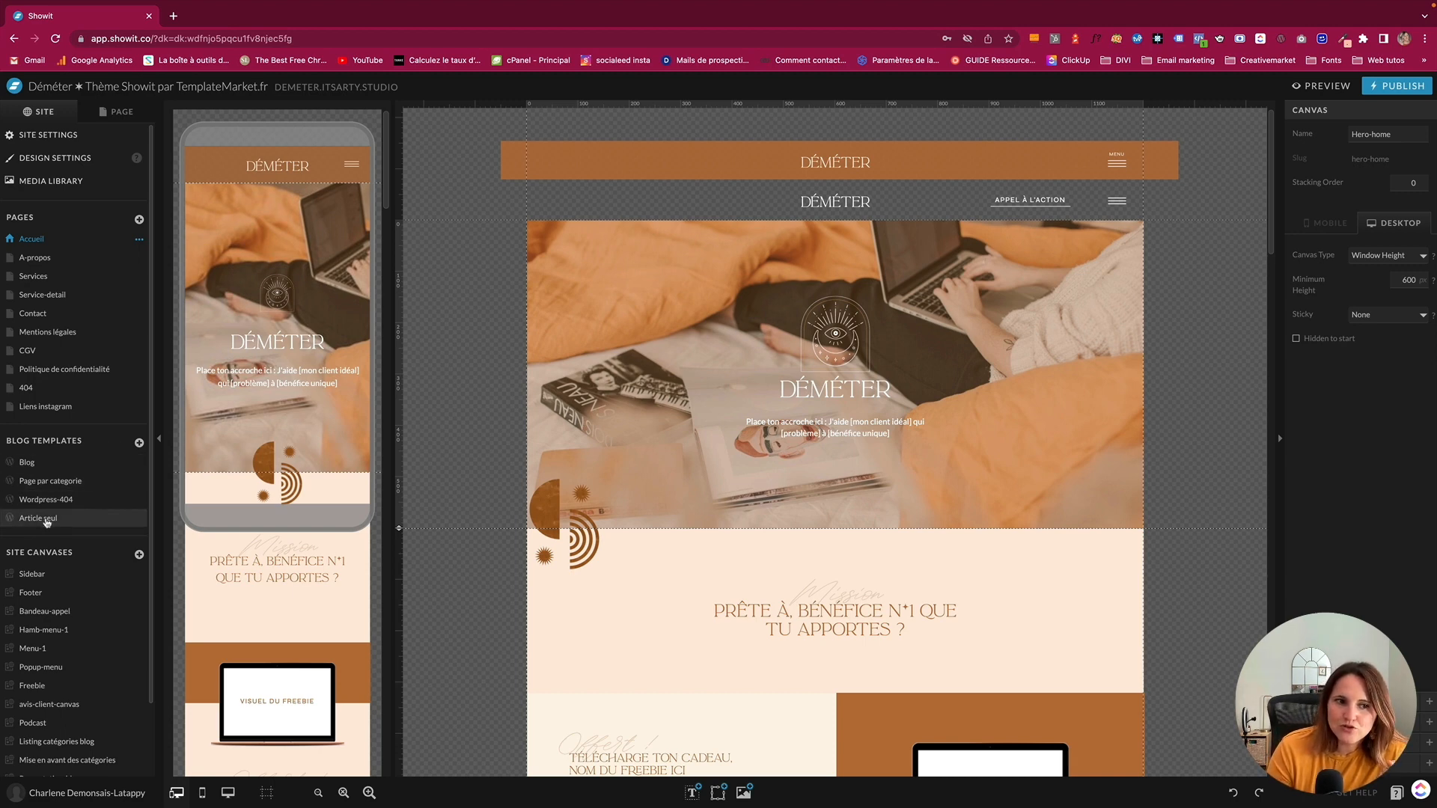
# Switch to Showit, review the Déméter site's pages and canvases, and inspect palette colors 1 and 2 in its design settings
pyautogui.scroll(-1, 46, 522)
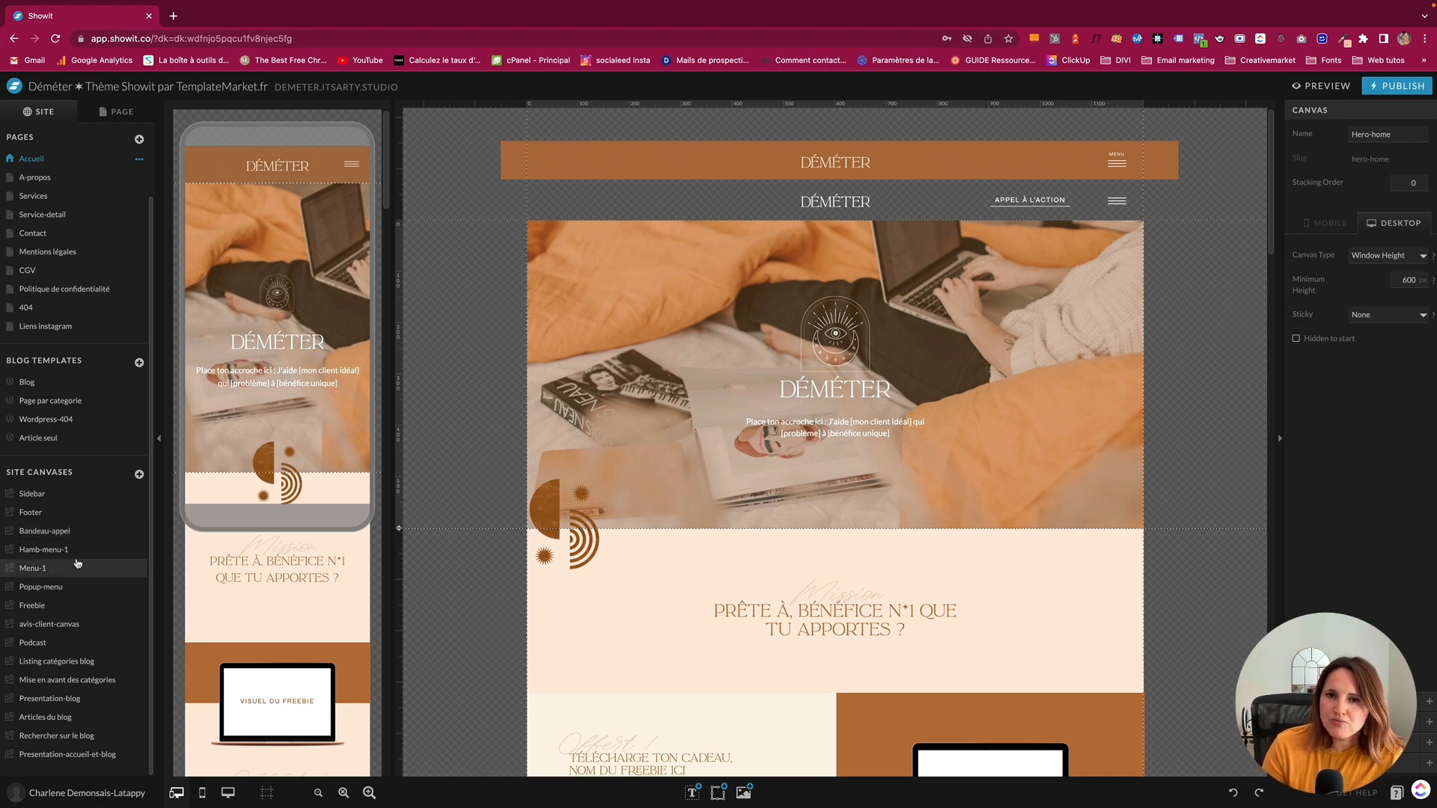
pyautogui.scroll(2, 90, 431)
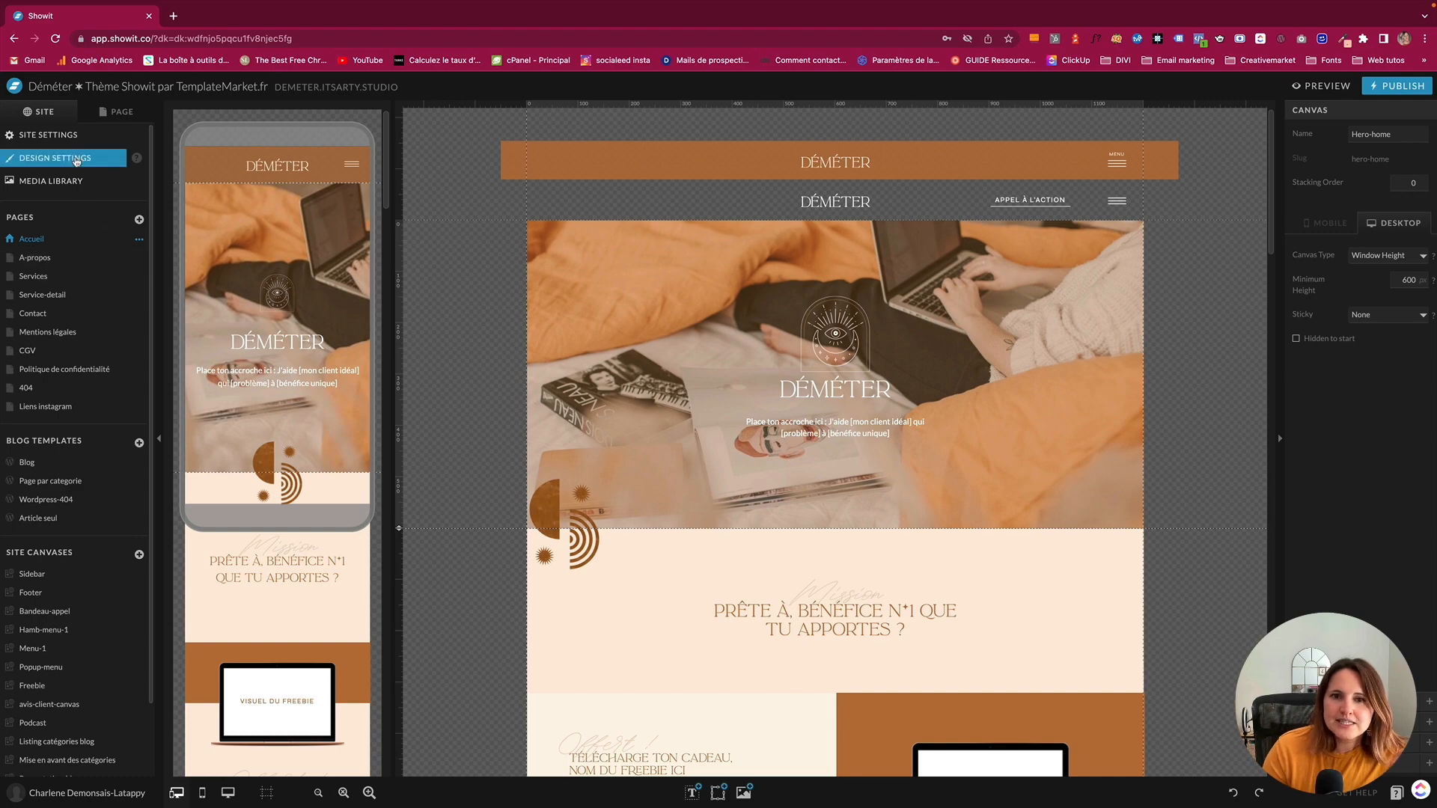
pyautogui.click(77, 160)
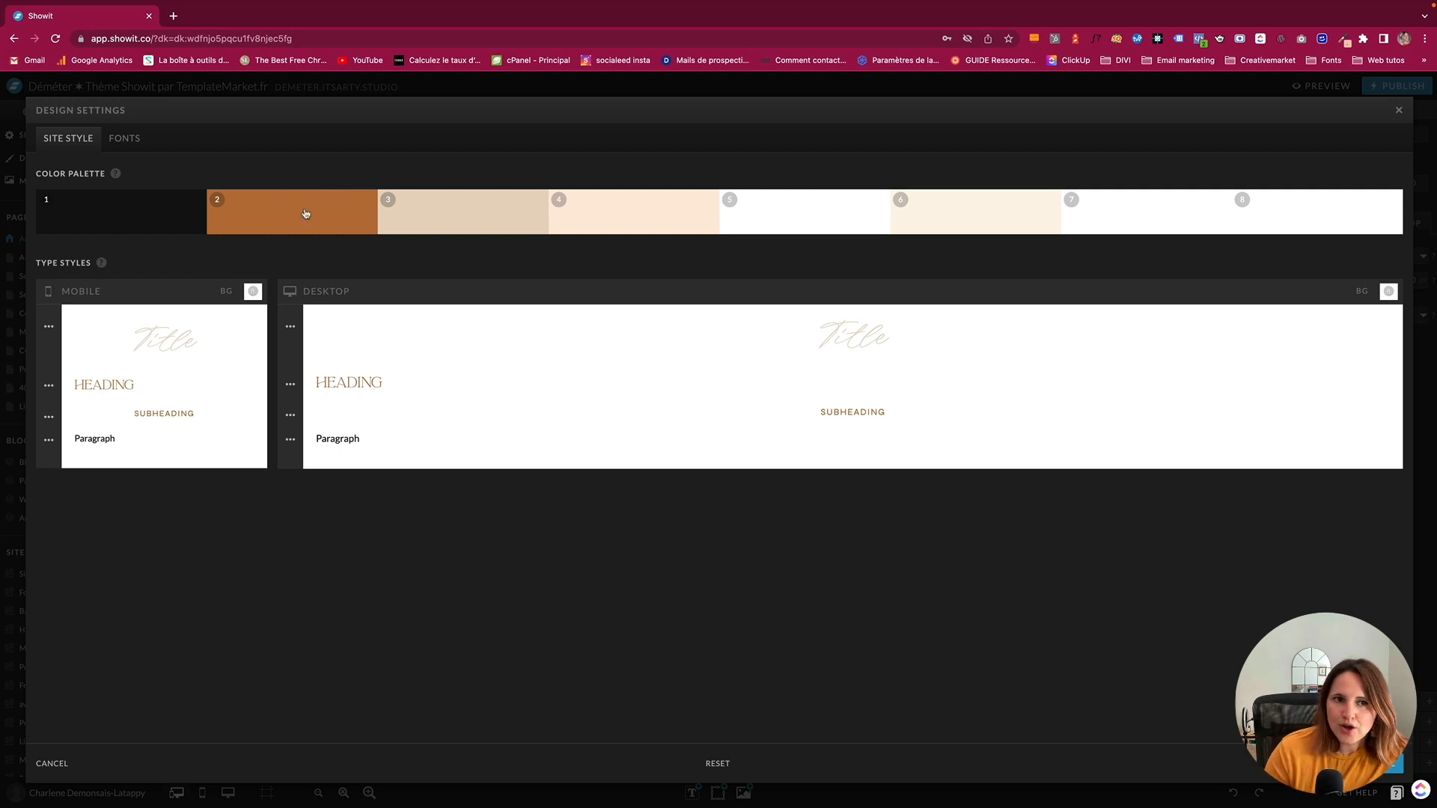
pyautogui.click(97, 223)
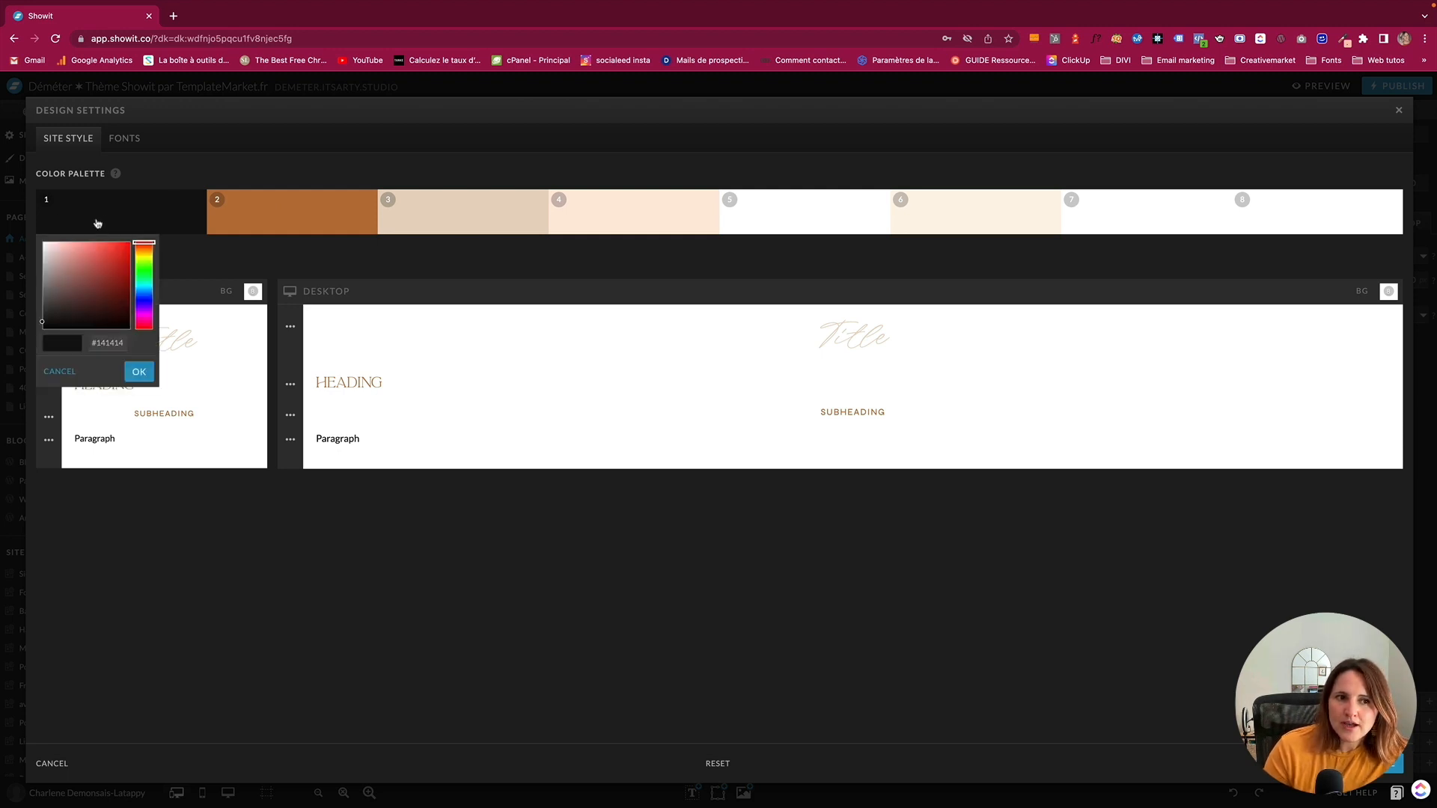
pyautogui.click(300, 650)
pyautogui.click(275, 215)
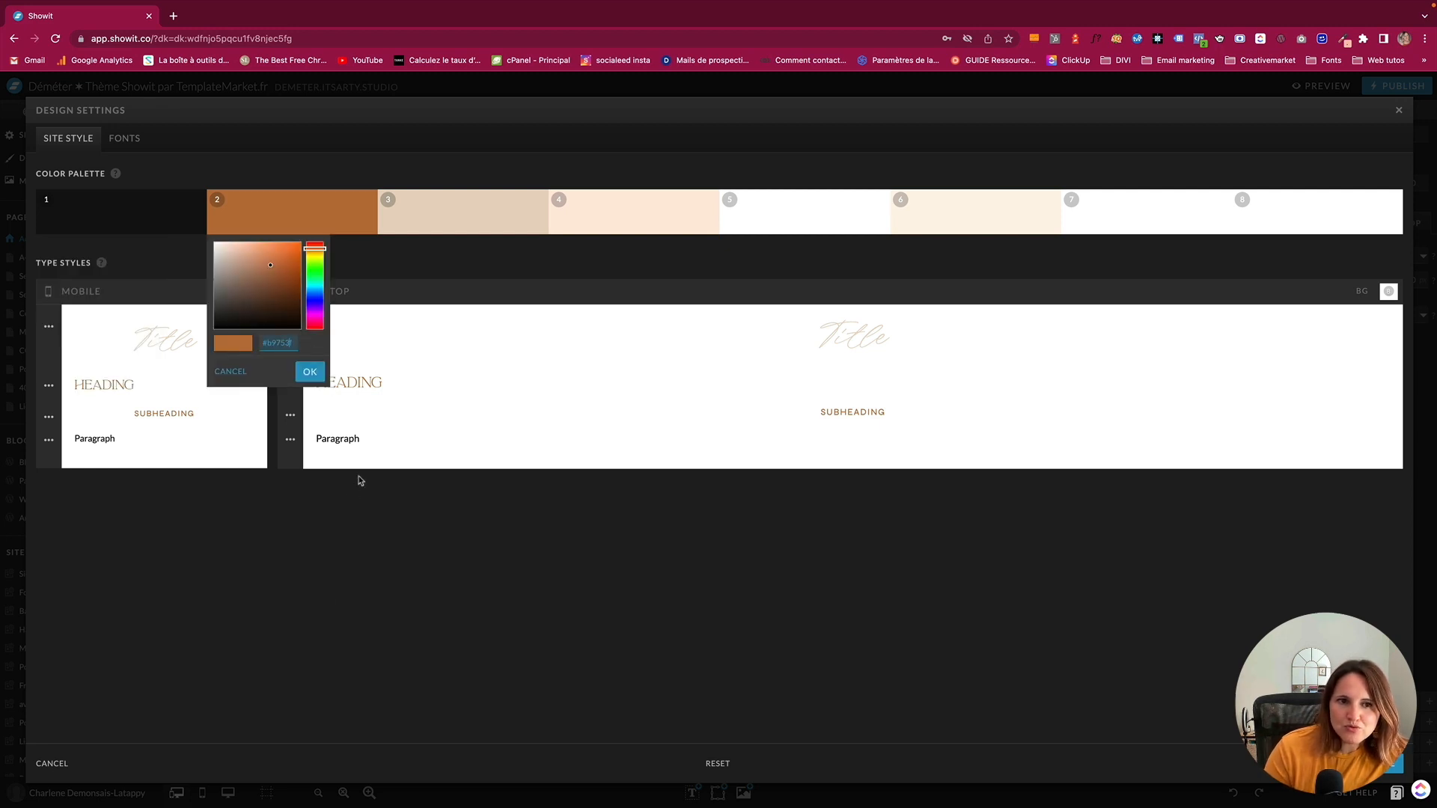
pyautogui.click(350, 580)
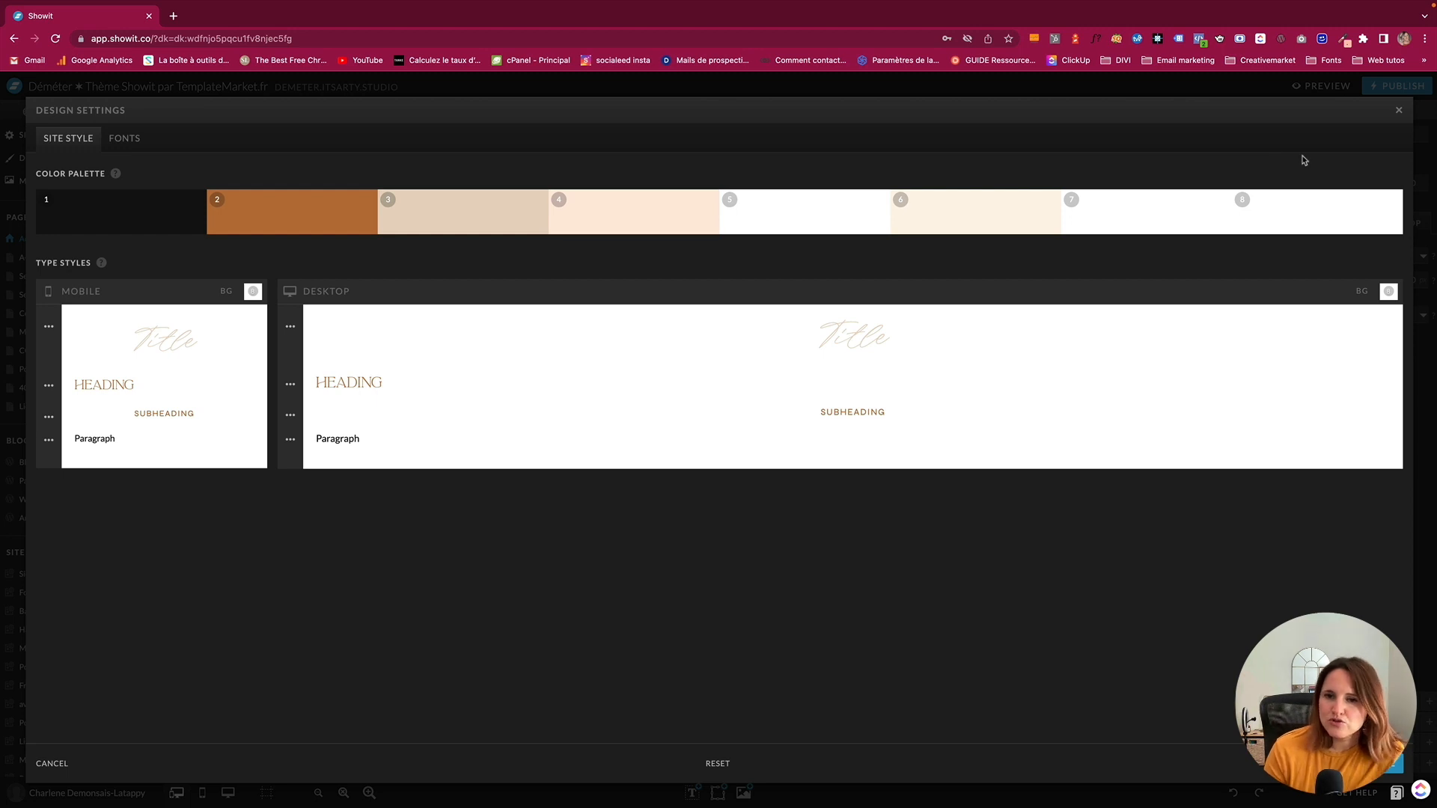
pyautogui.click(1397, 113)
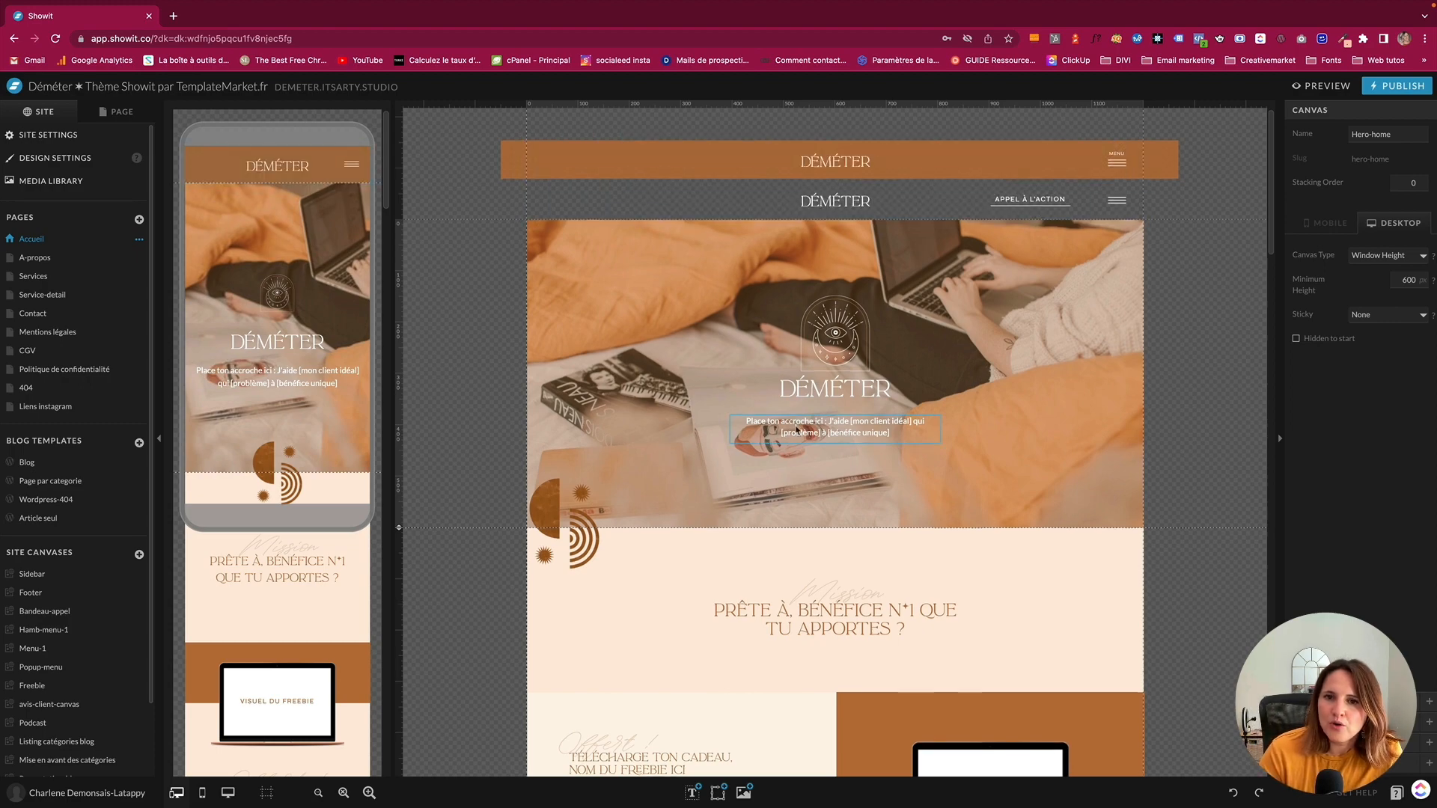
# Look through the Déméter home page canvases down to the services and testimonials sections
pyautogui.scroll(-15, 798, 431)
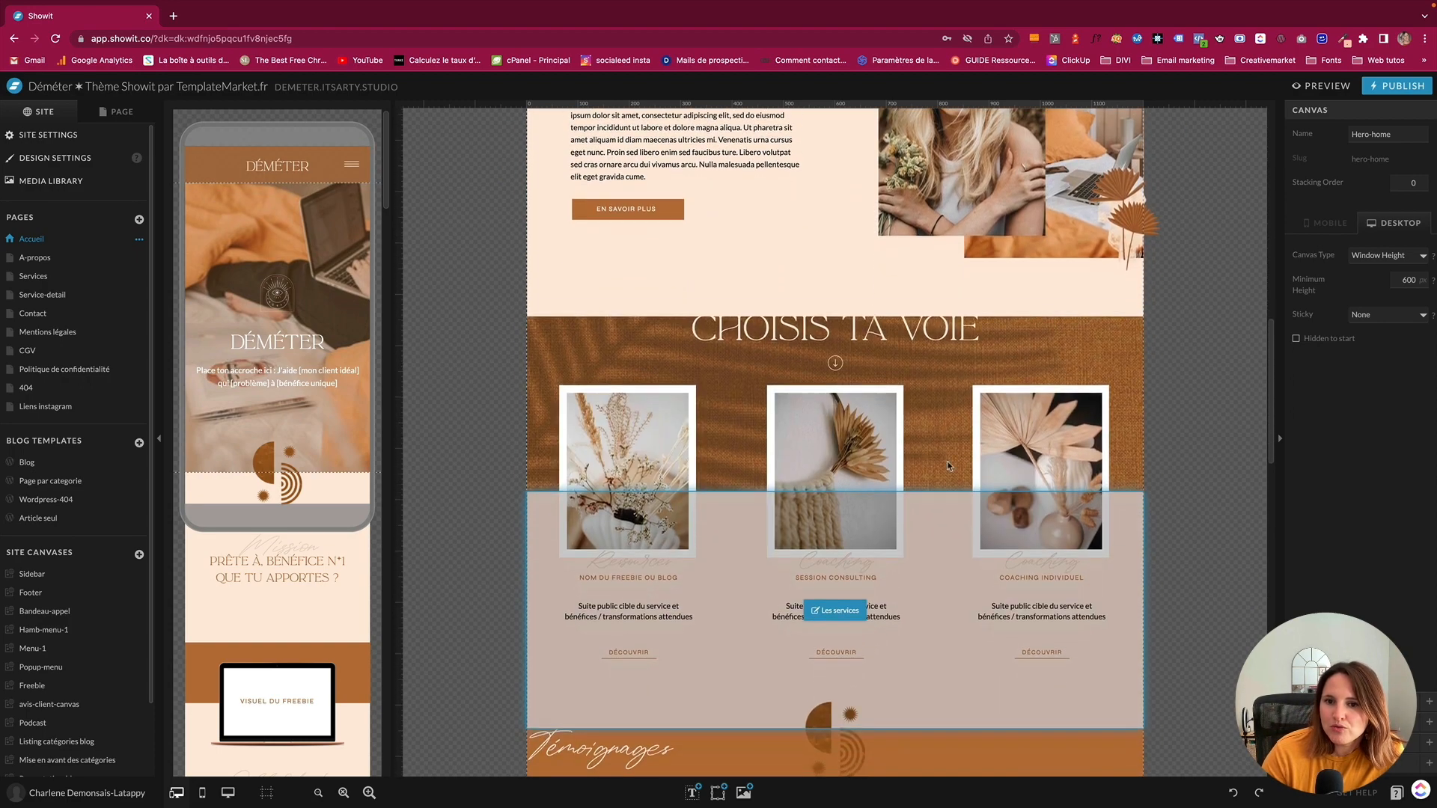
pyautogui.scroll(-5, 948, 465)
pyautogui.scroll(4, 991, 481)
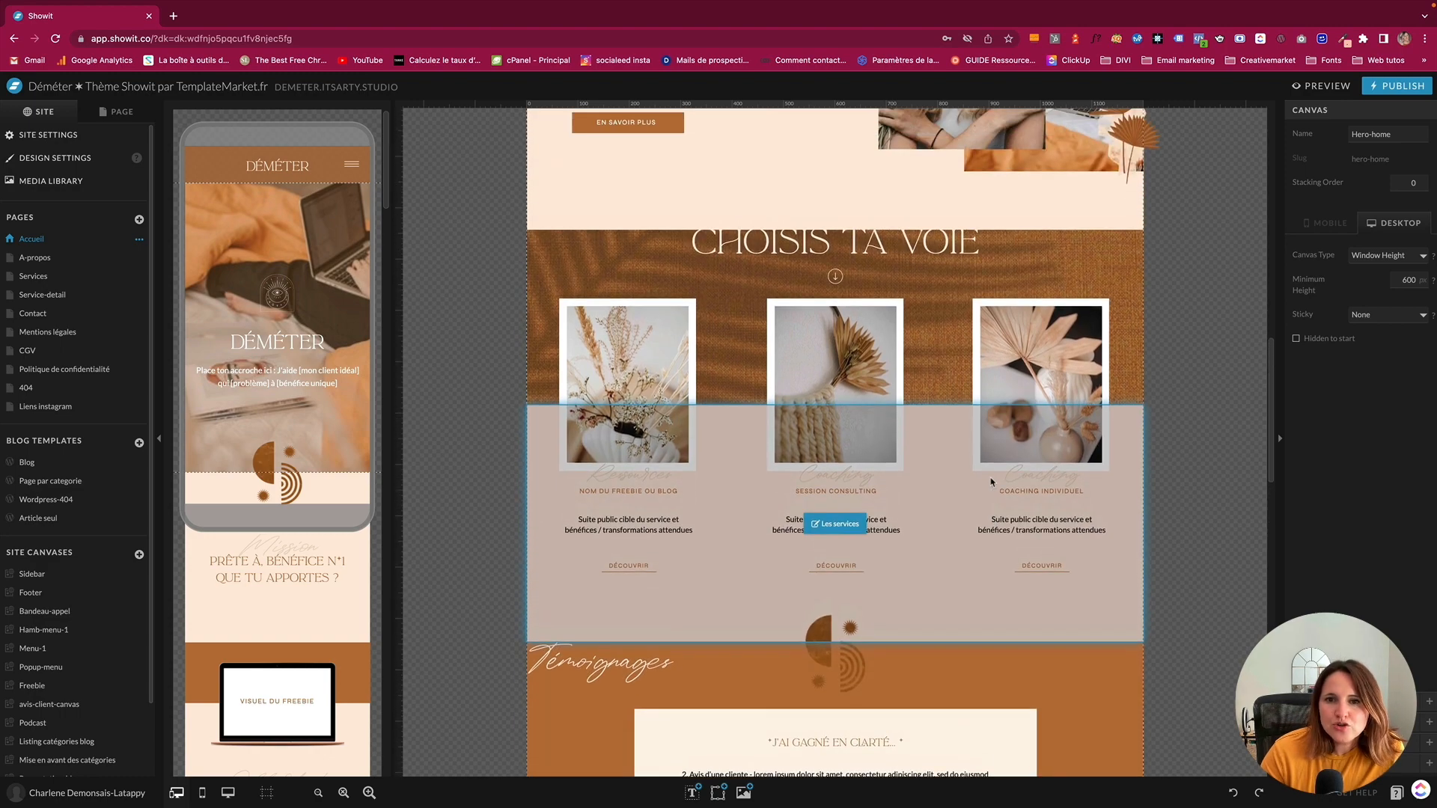
# Review the home page from the services section back up to the header, hero and mission sections
pyautogui.scroll(8, 992, 482)
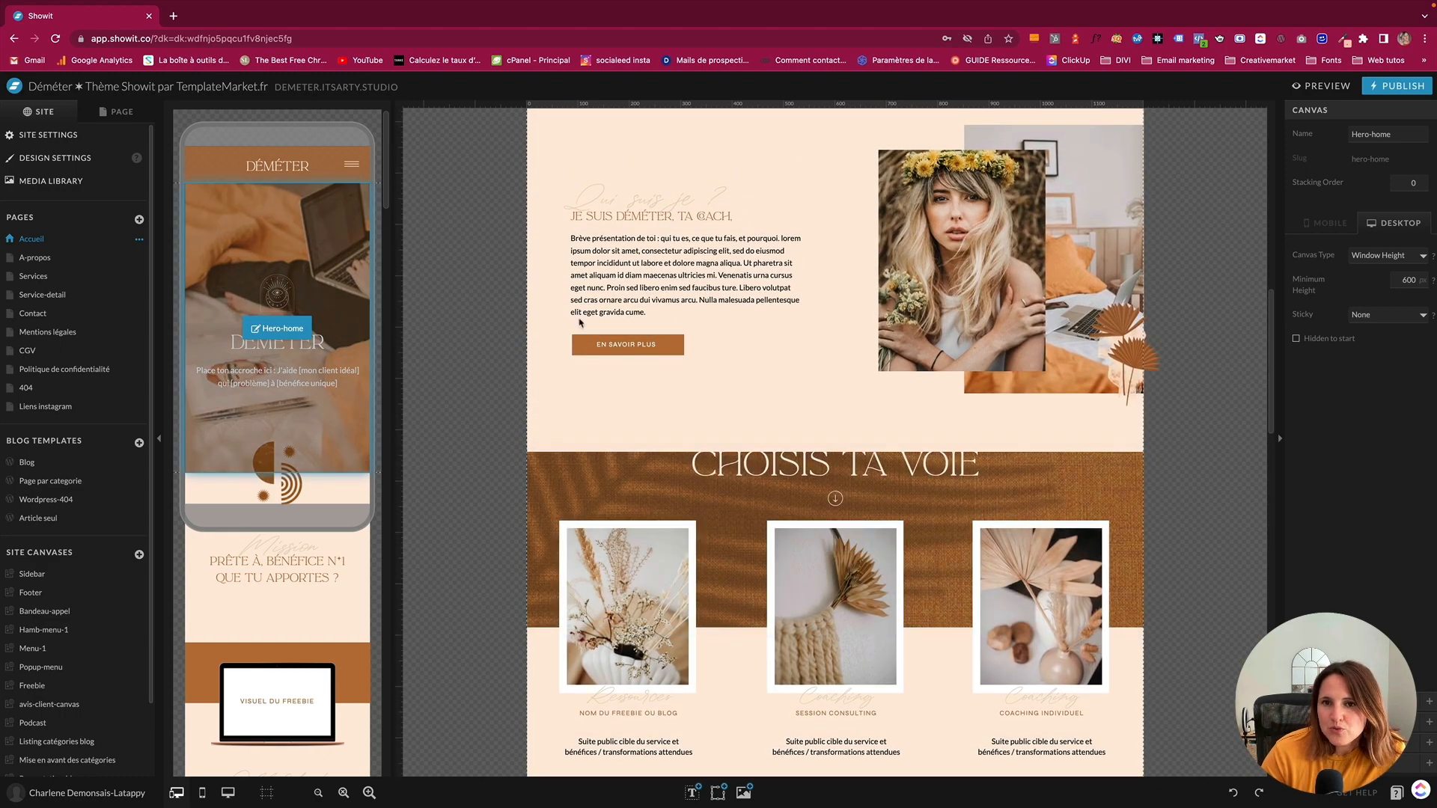
pyautogui.scroll(12, 824, 285)
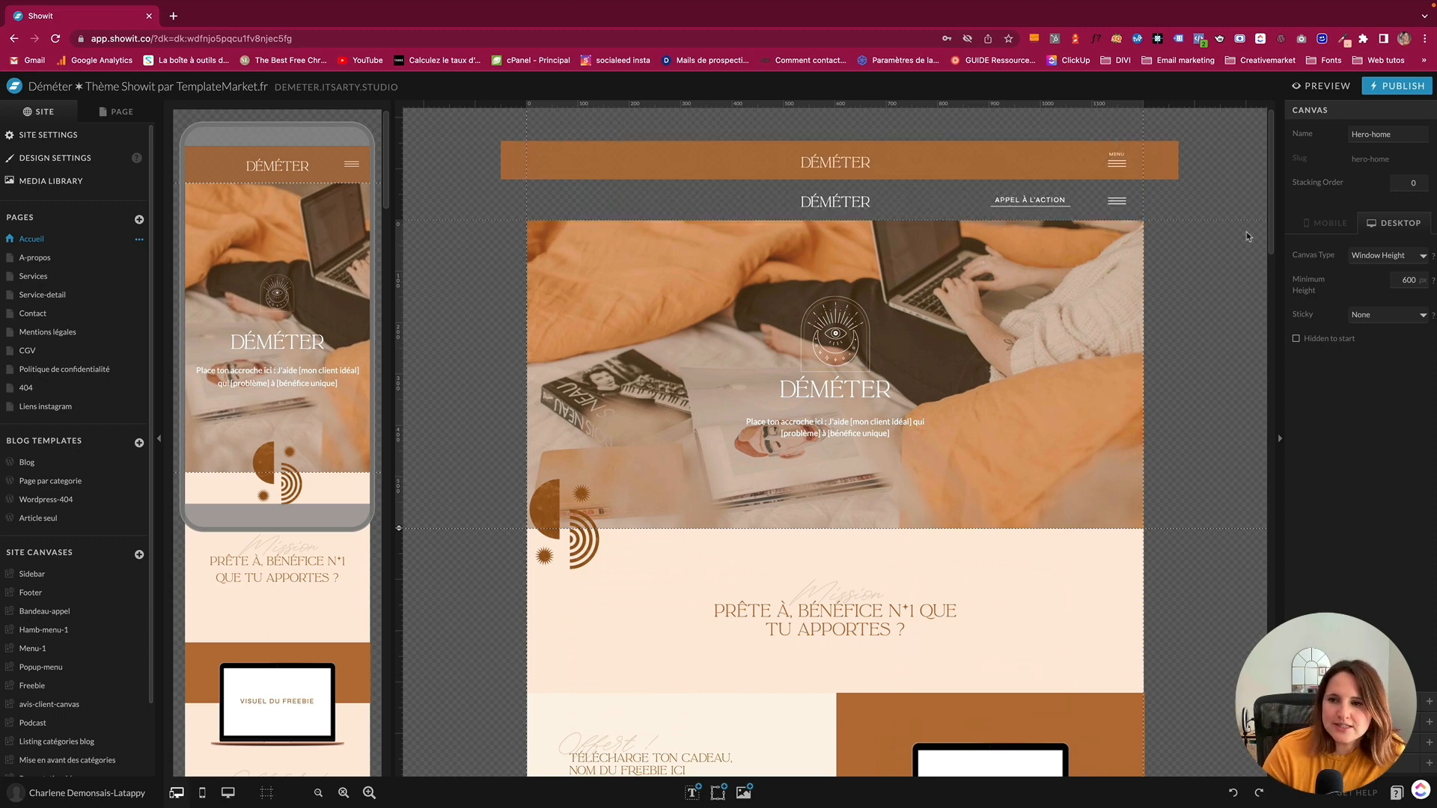
pyautogui.scroll(-3, 1100, 255)
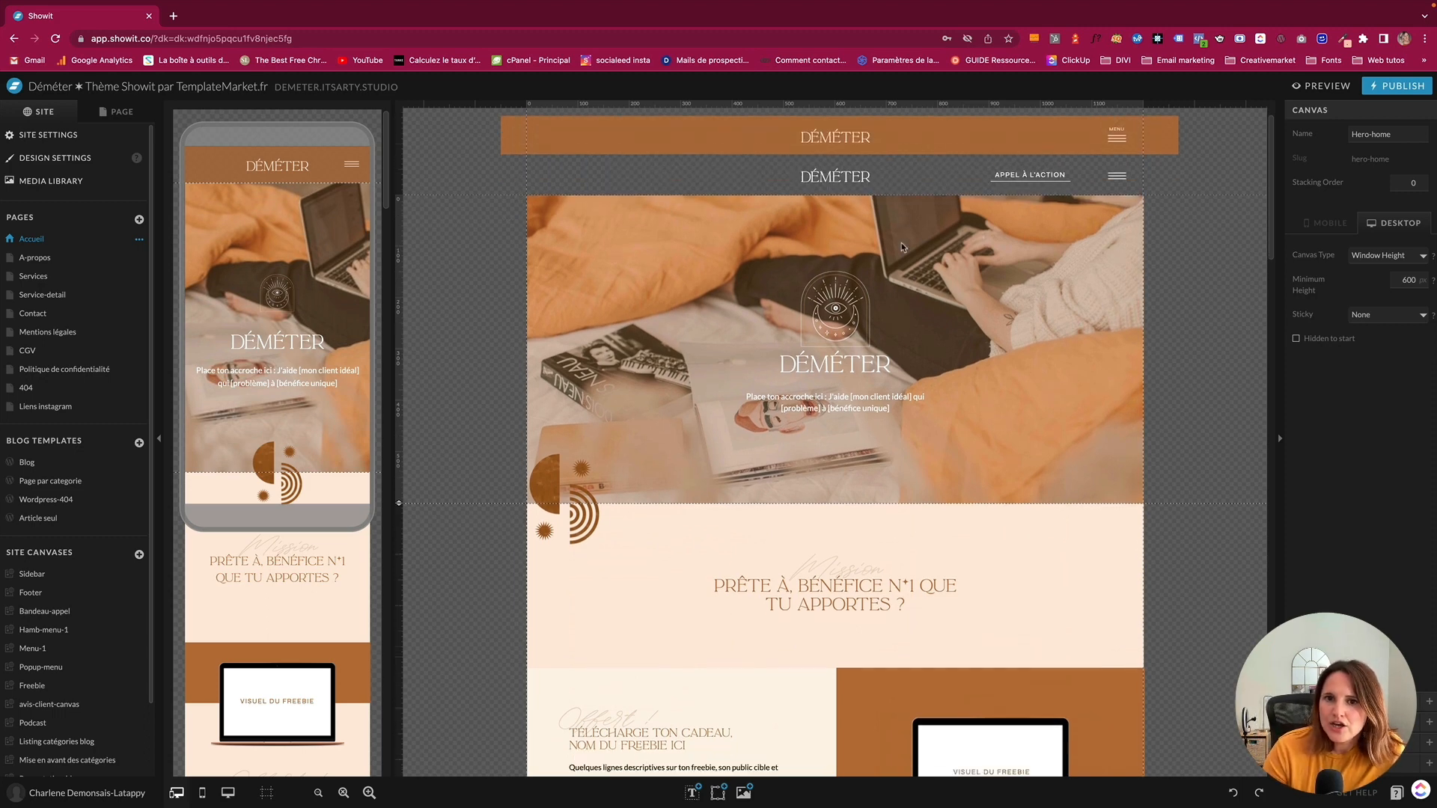
pyautogui.scroll(-2, 1100, 255)
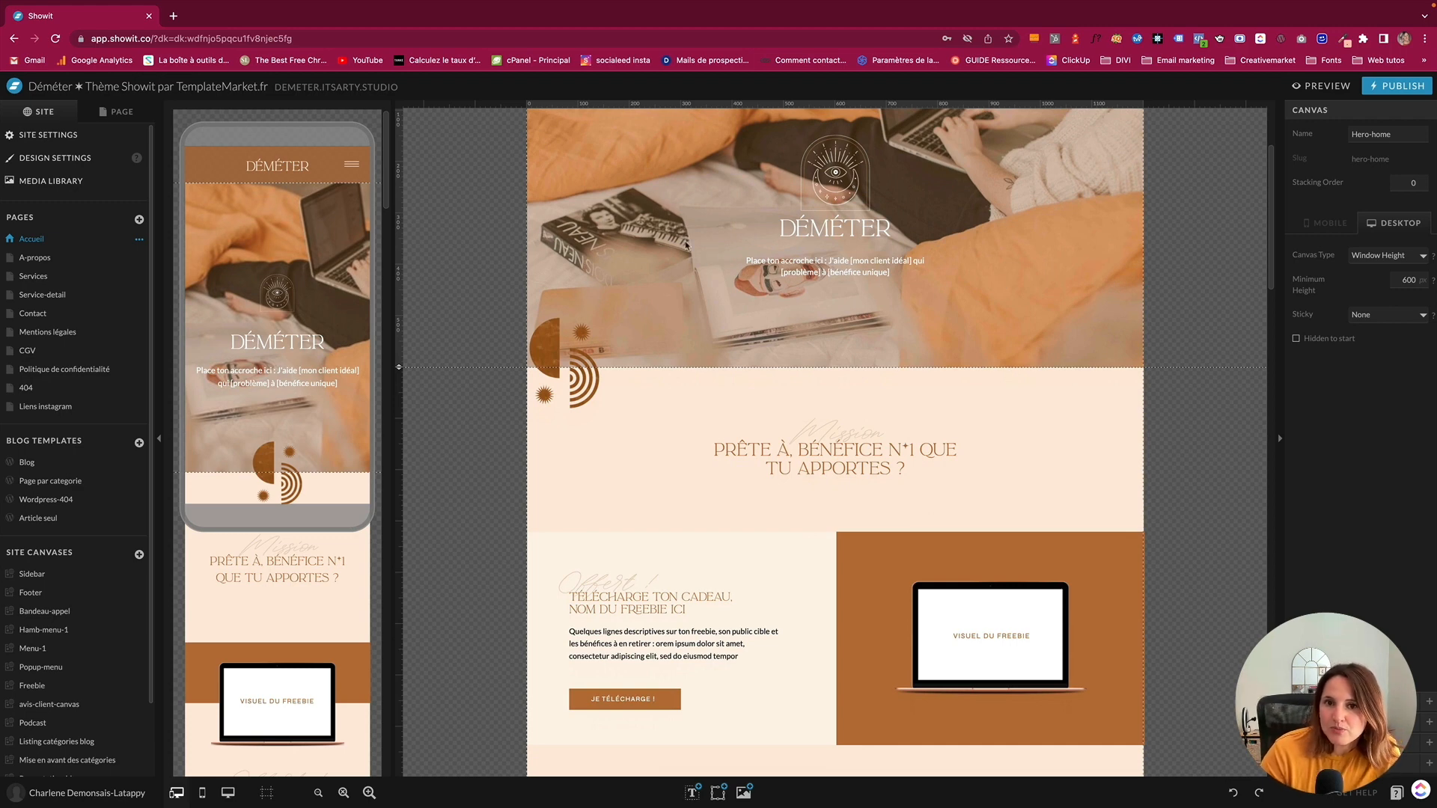
pyautogui.scroll(5, 678, 279)
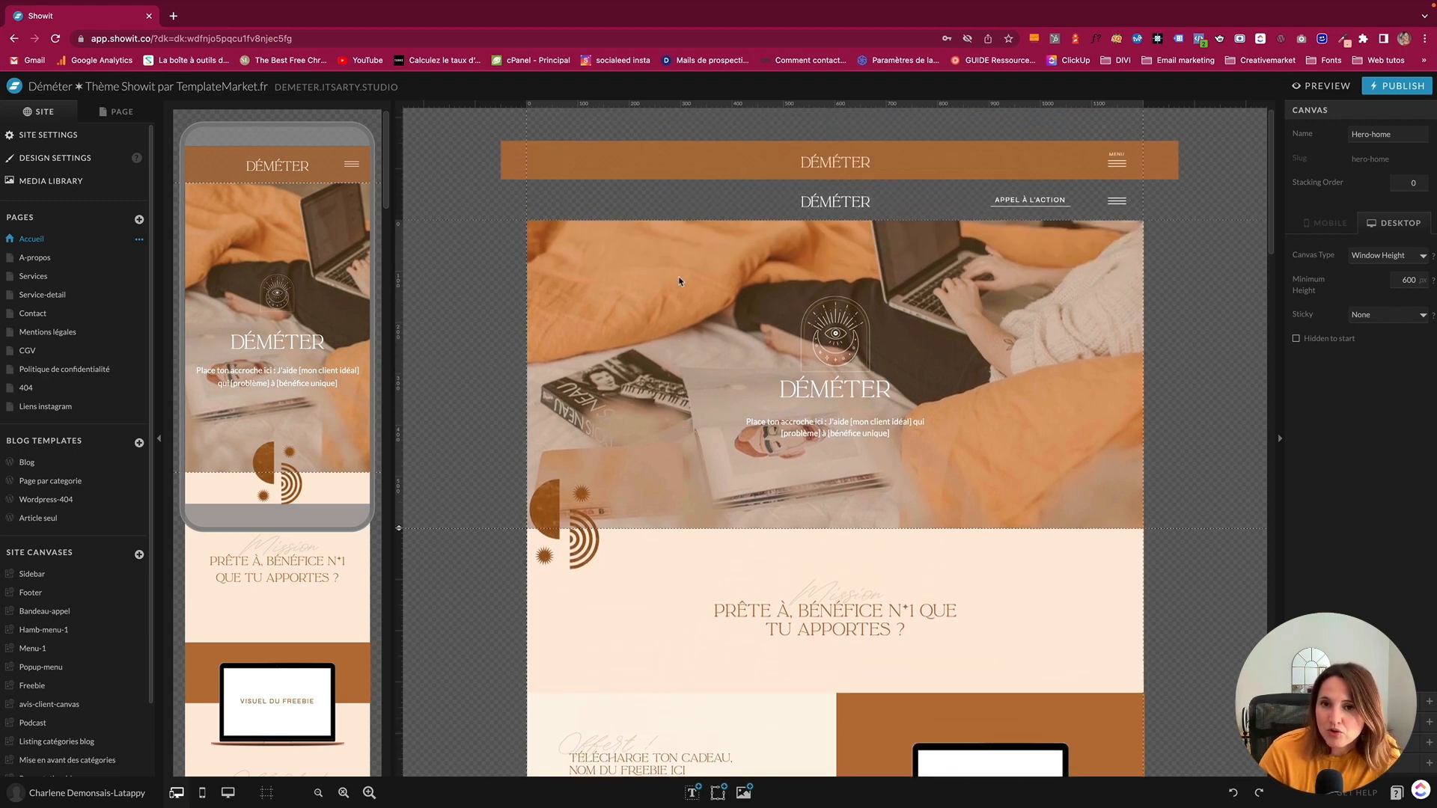
pyautogui.scroll(-9, 1012, 309)
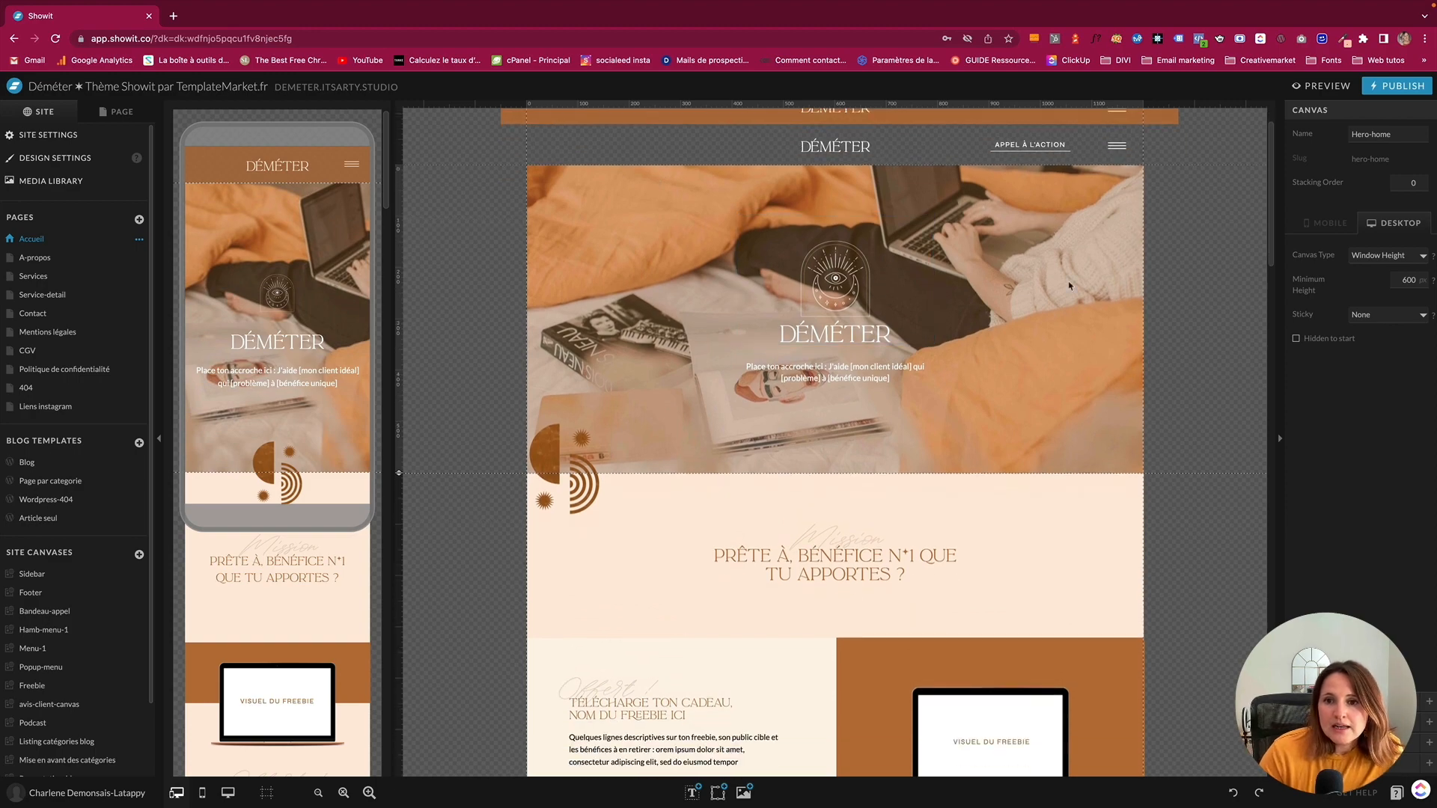
pyautogui.scroll(4, 964, 149)
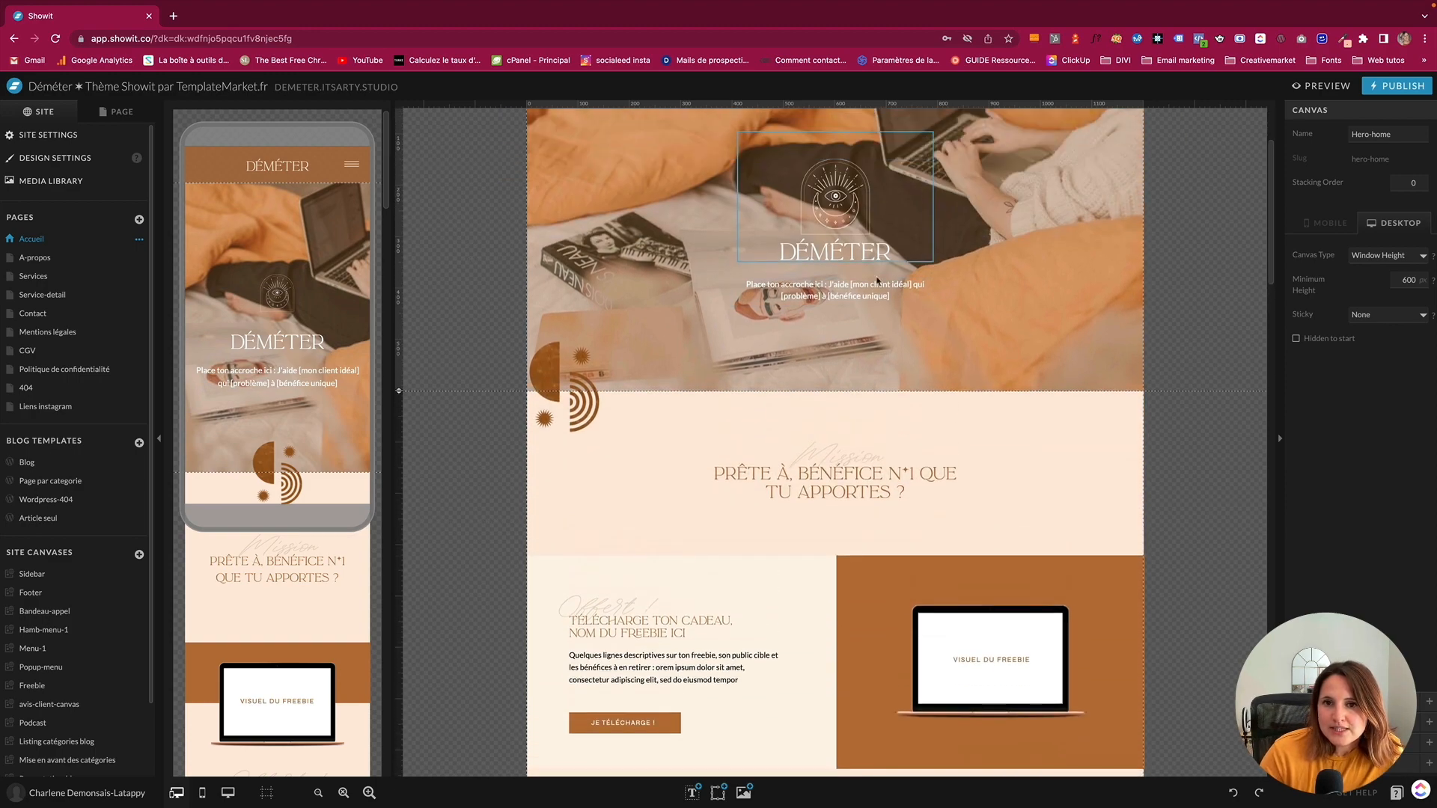
# Select the home page's Presentation canvas and examine the Freebie and Presentation-accueil-et-blog site canvases below it
pyautogui.click(859, 492)
pyautogui.scroll(-8, 827, 459)
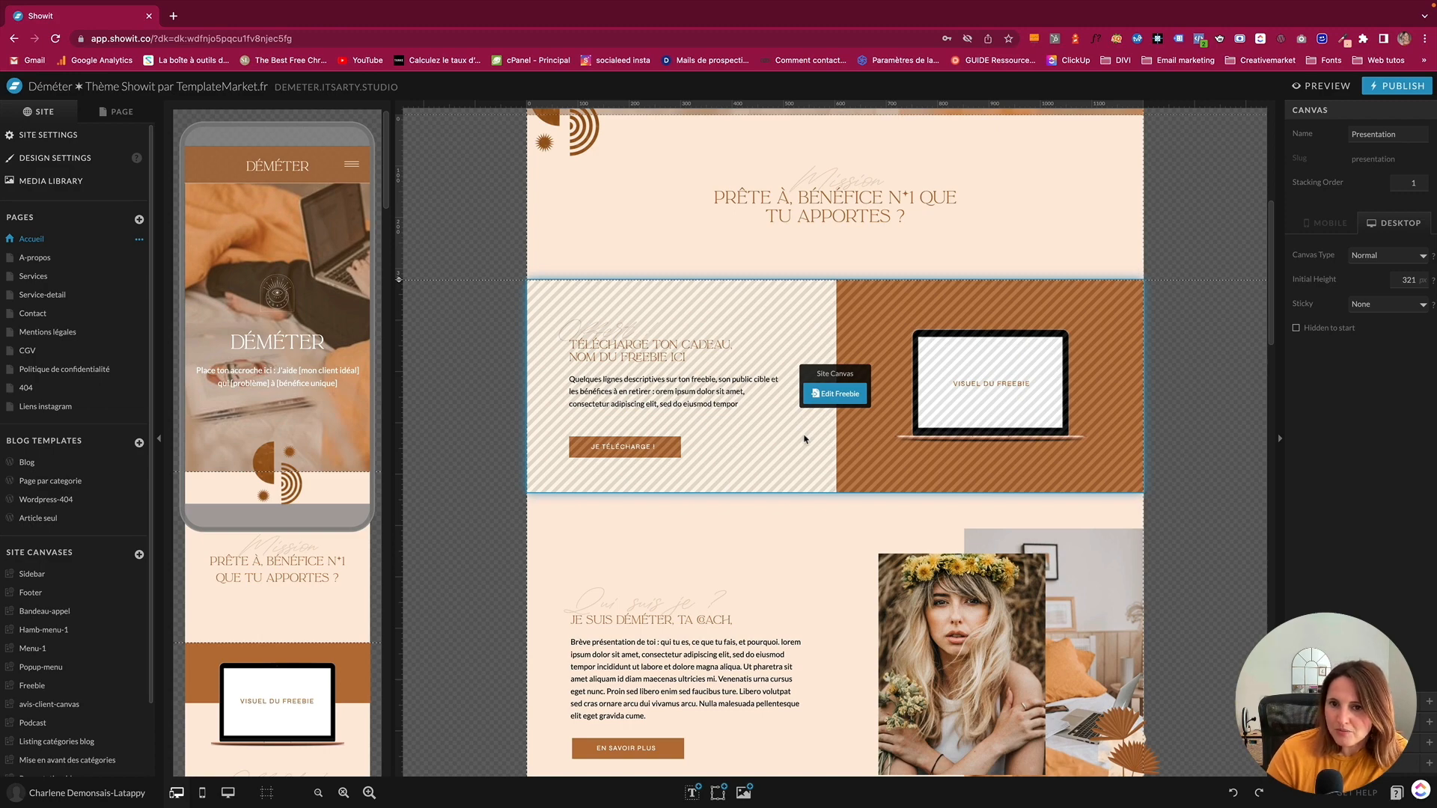
pyautogui.scroll(-2, 803, 436)
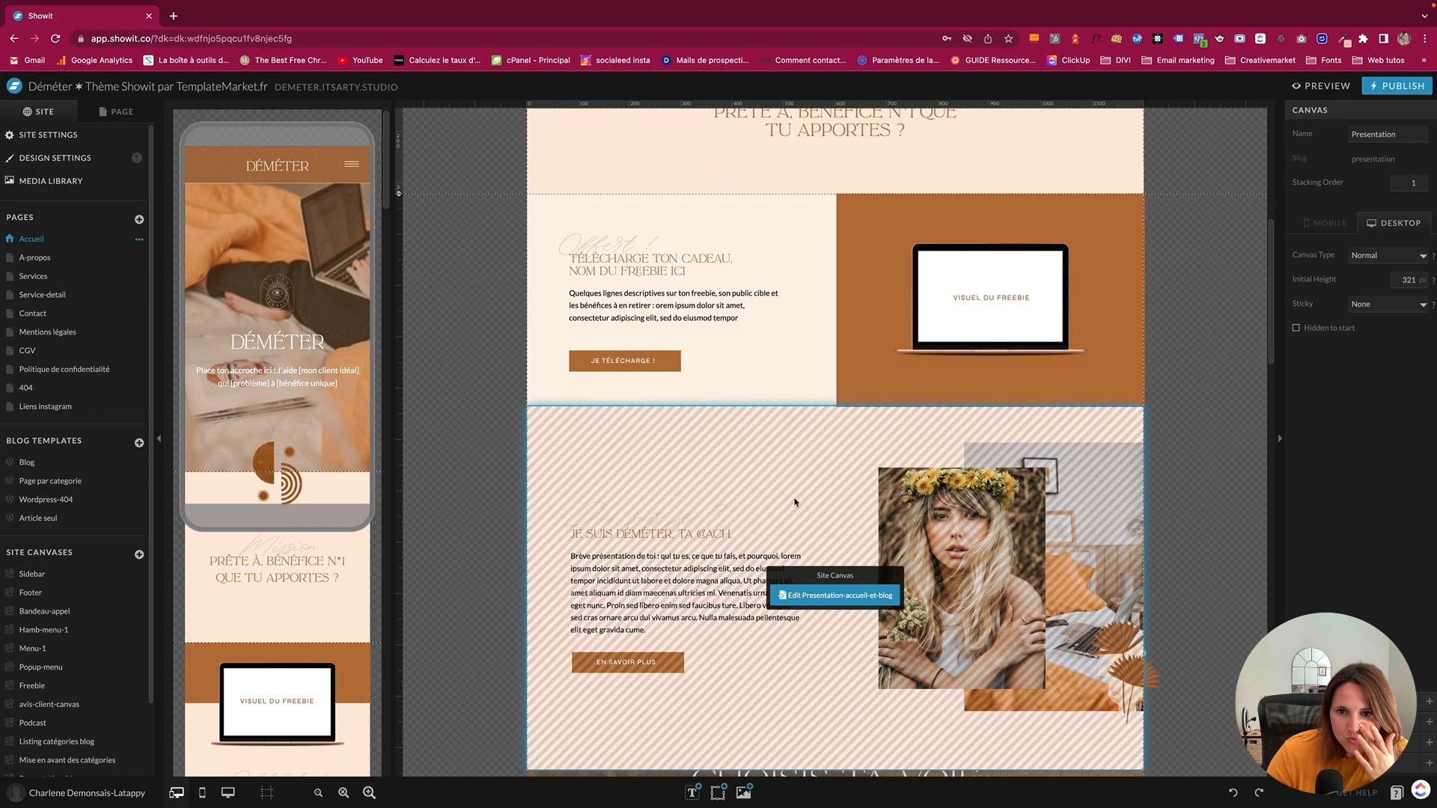
pyautogui.scroll(-2, 799, 505)
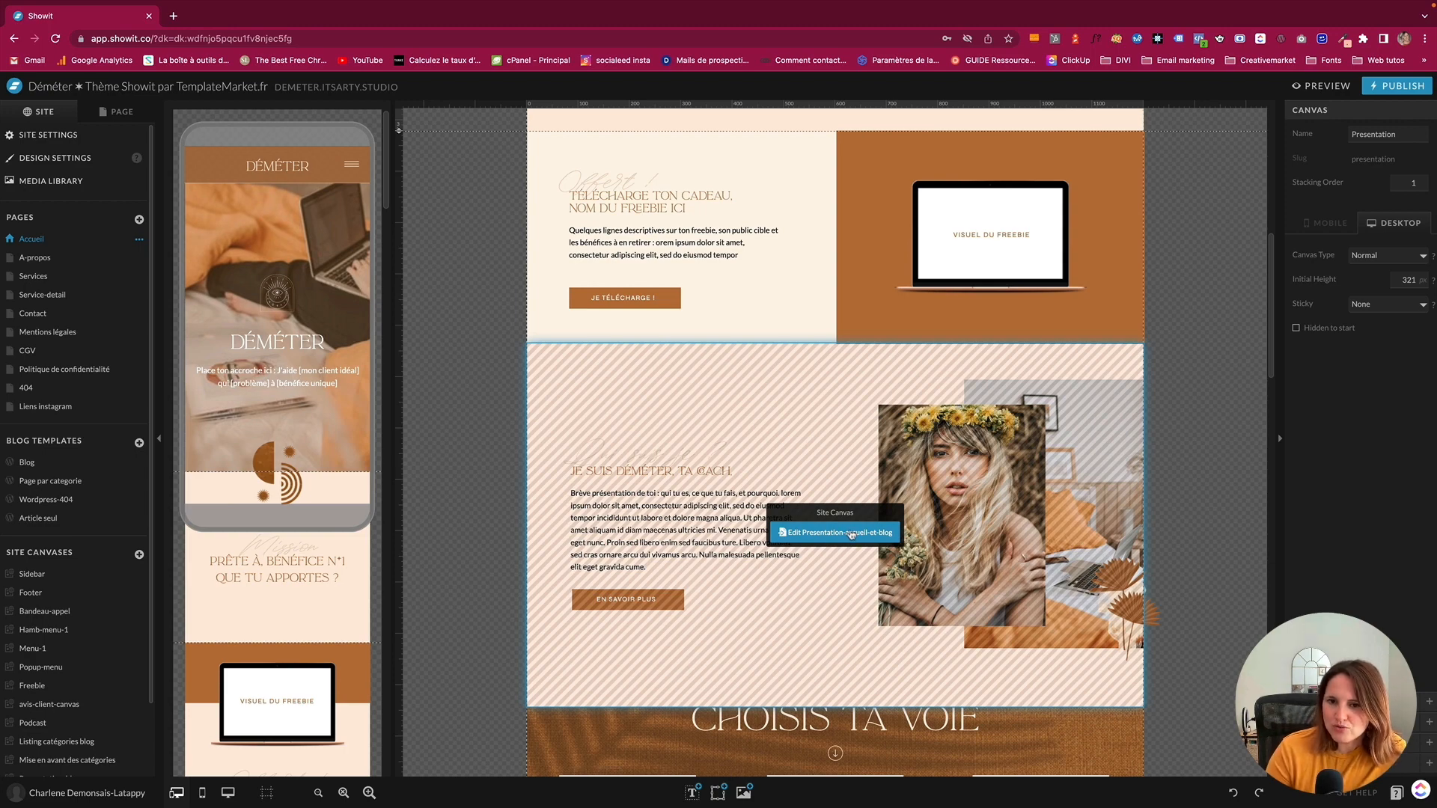
pyautogui.scroll(-5, 851, 535)
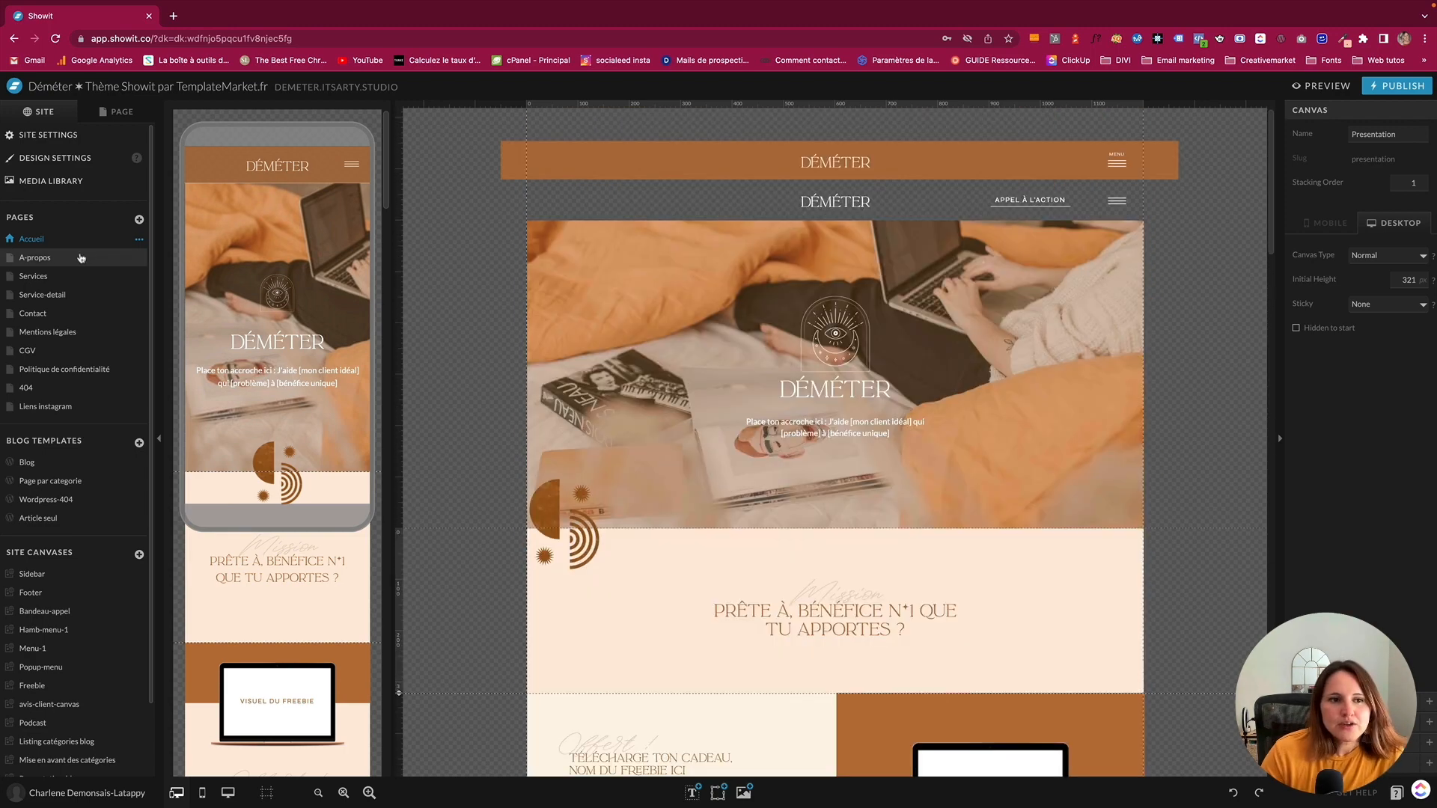
# Open the A-propos page, and look through the 404 page down to its footer and popup menu
pyautogui.click(81, 258)
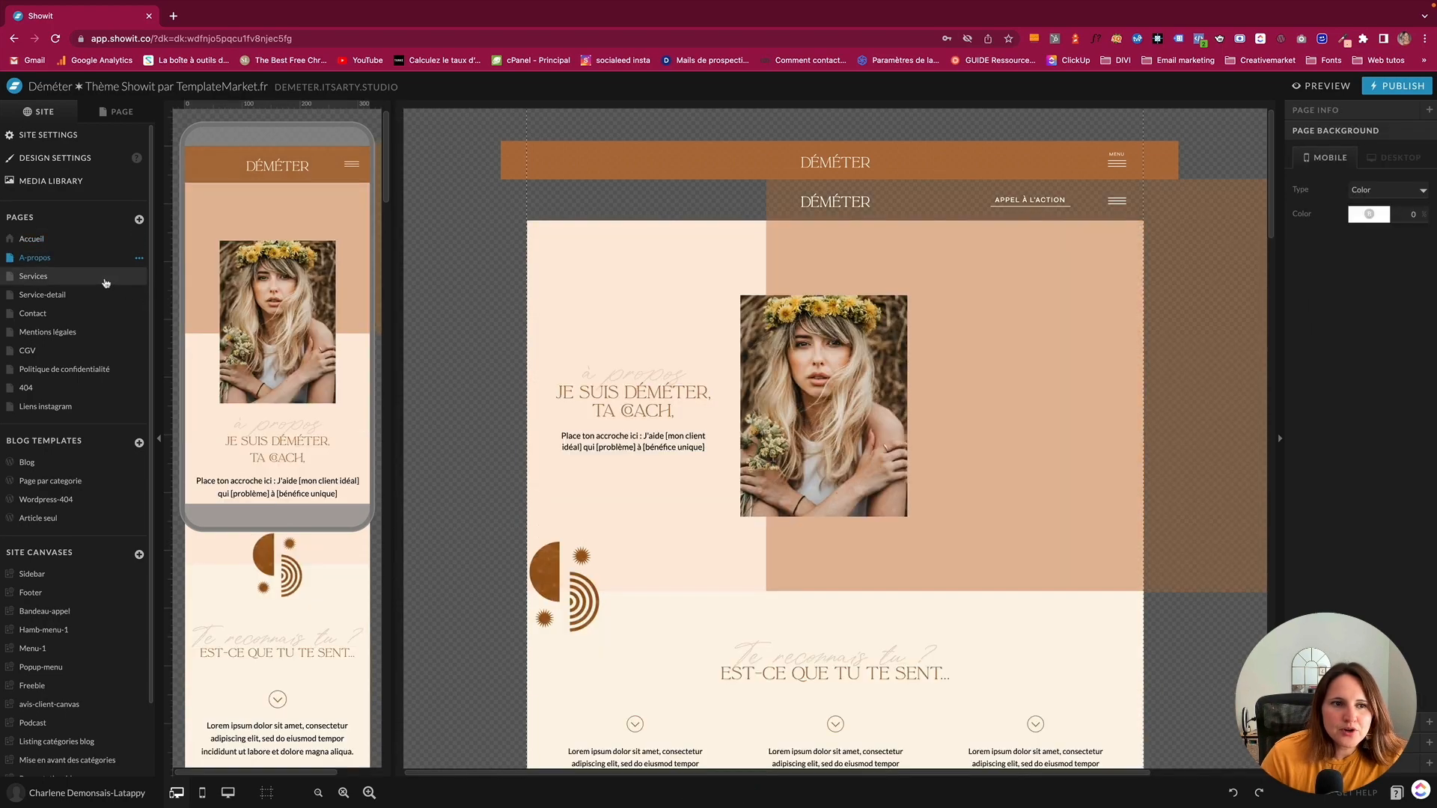
pyautogui.click(64, 390)
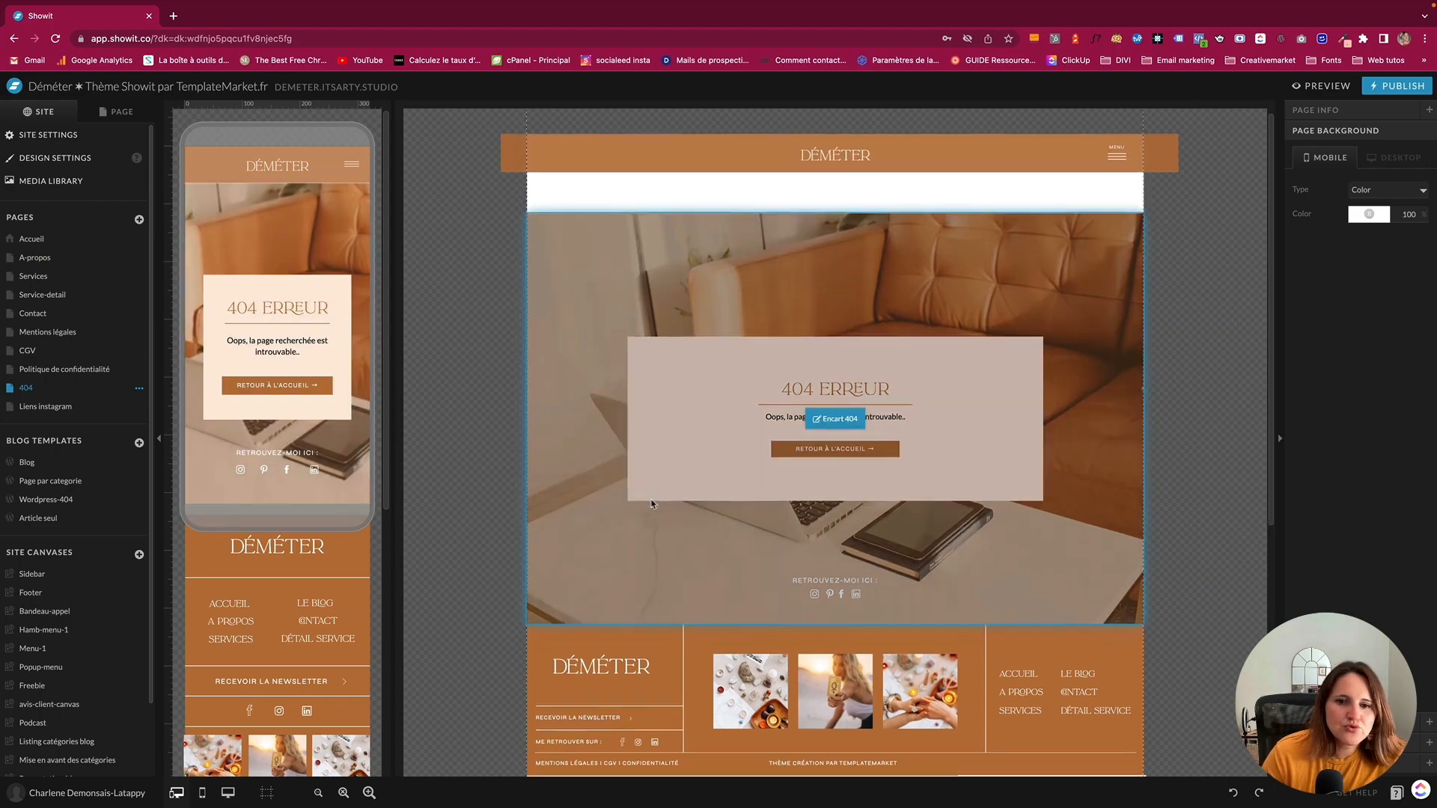
pyautogui.scroll(-3, 514, 607)
pyautogui.scroll(-4, 915, 581)
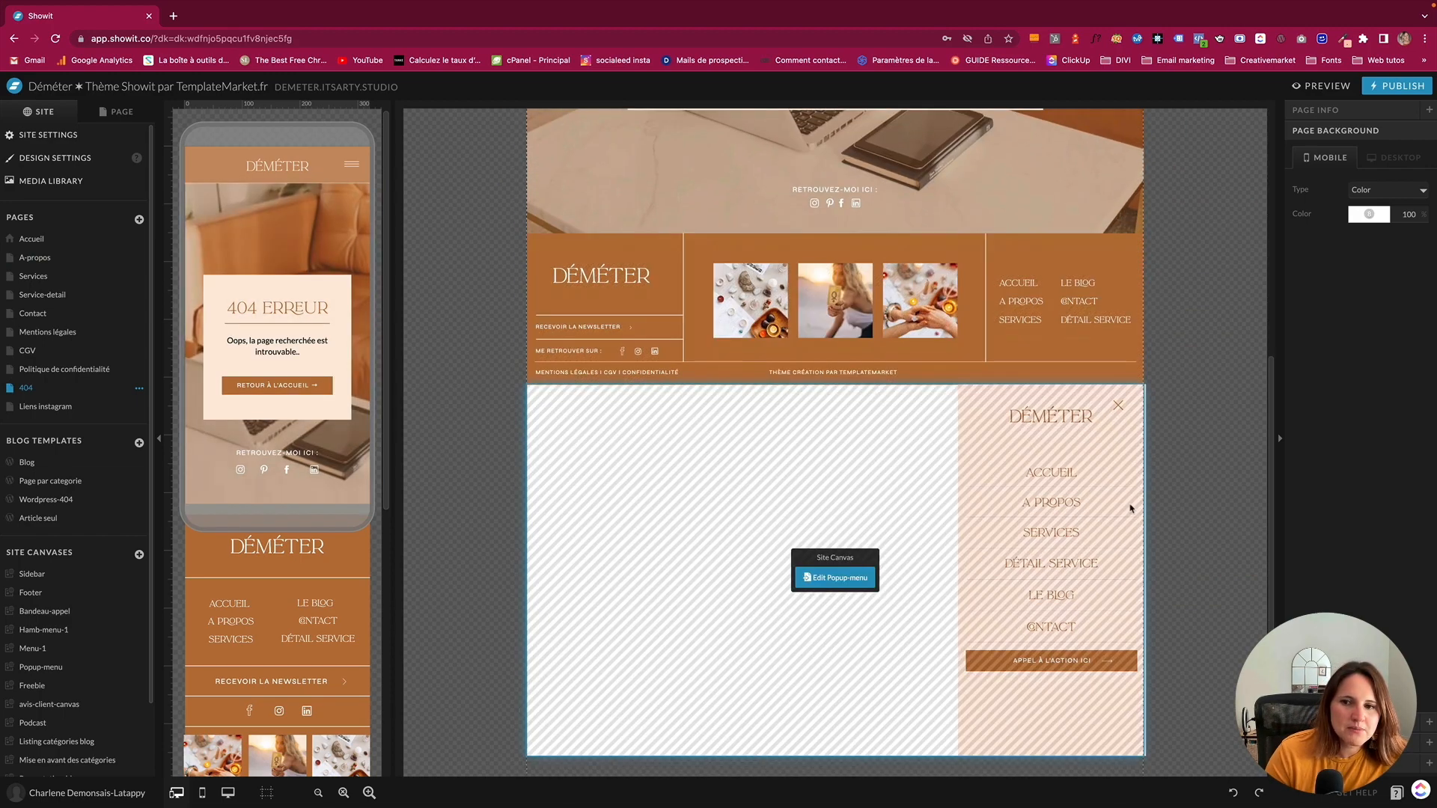
# Duplicate the 404 page and rename the copy "Page test"
pyautogui.click(139, 388)
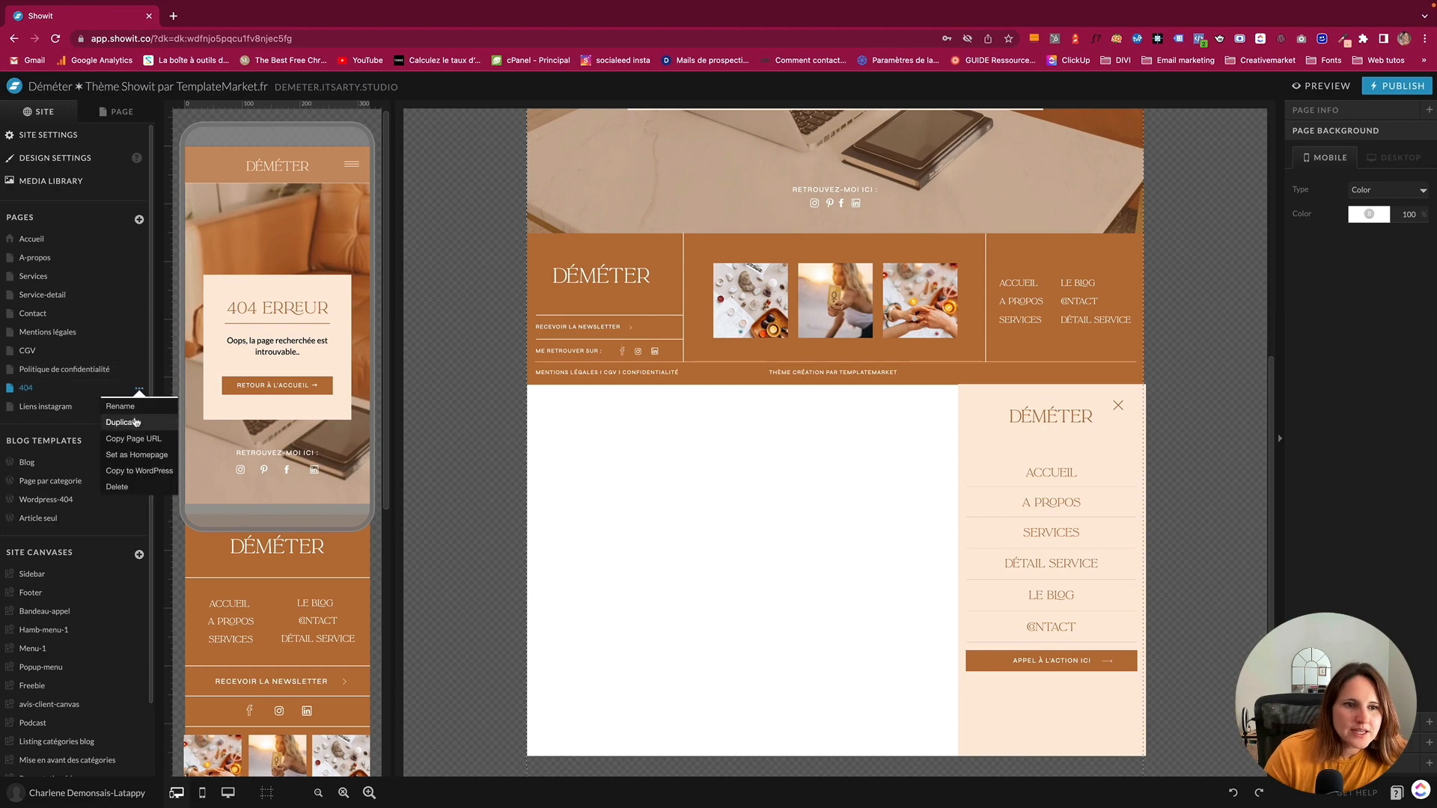
pyautogui.click(136, 421)
pyautogui.click(138, 407)
pyautogui.click(120, 421)
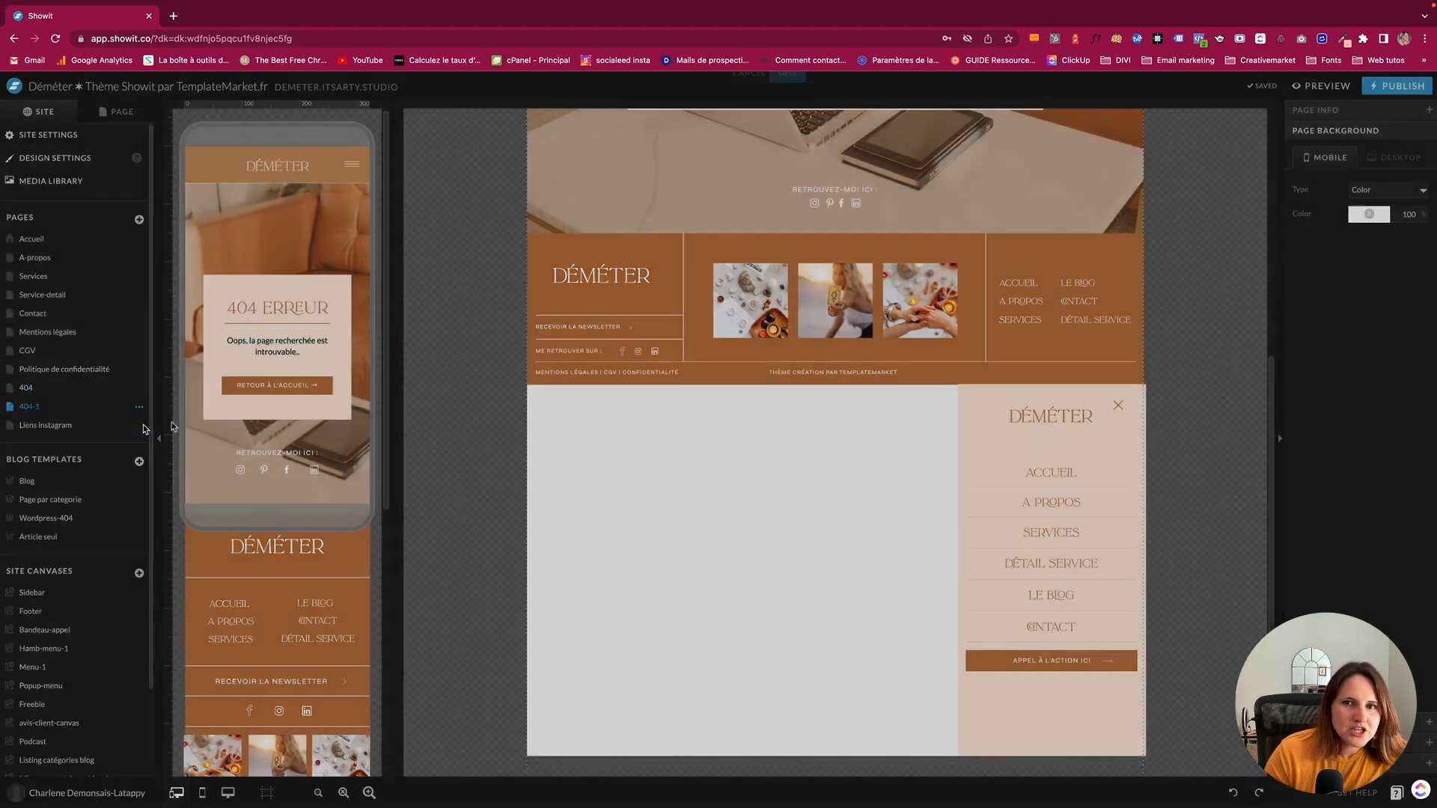
pyautogui.write('Page test')
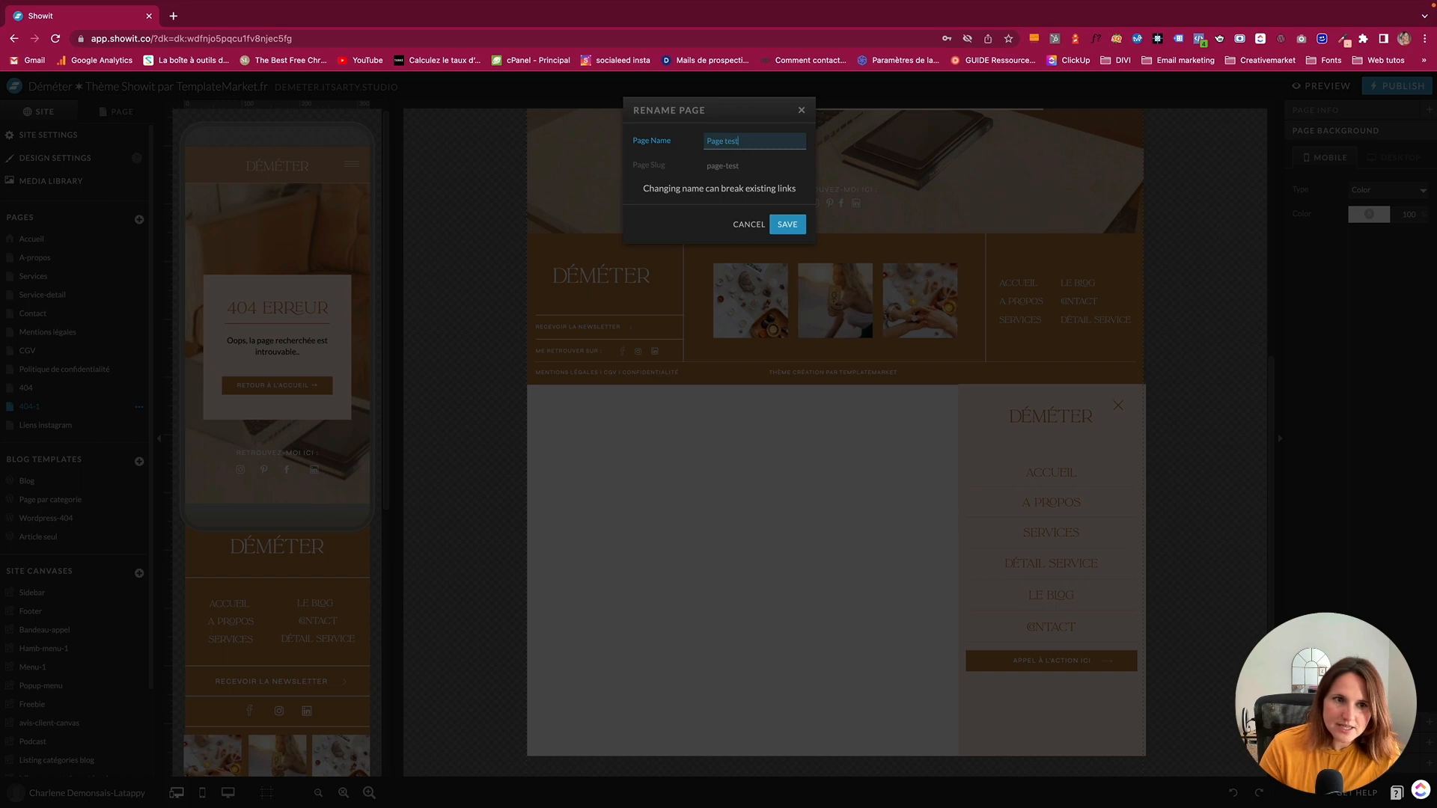
pyautogui.press('Return')
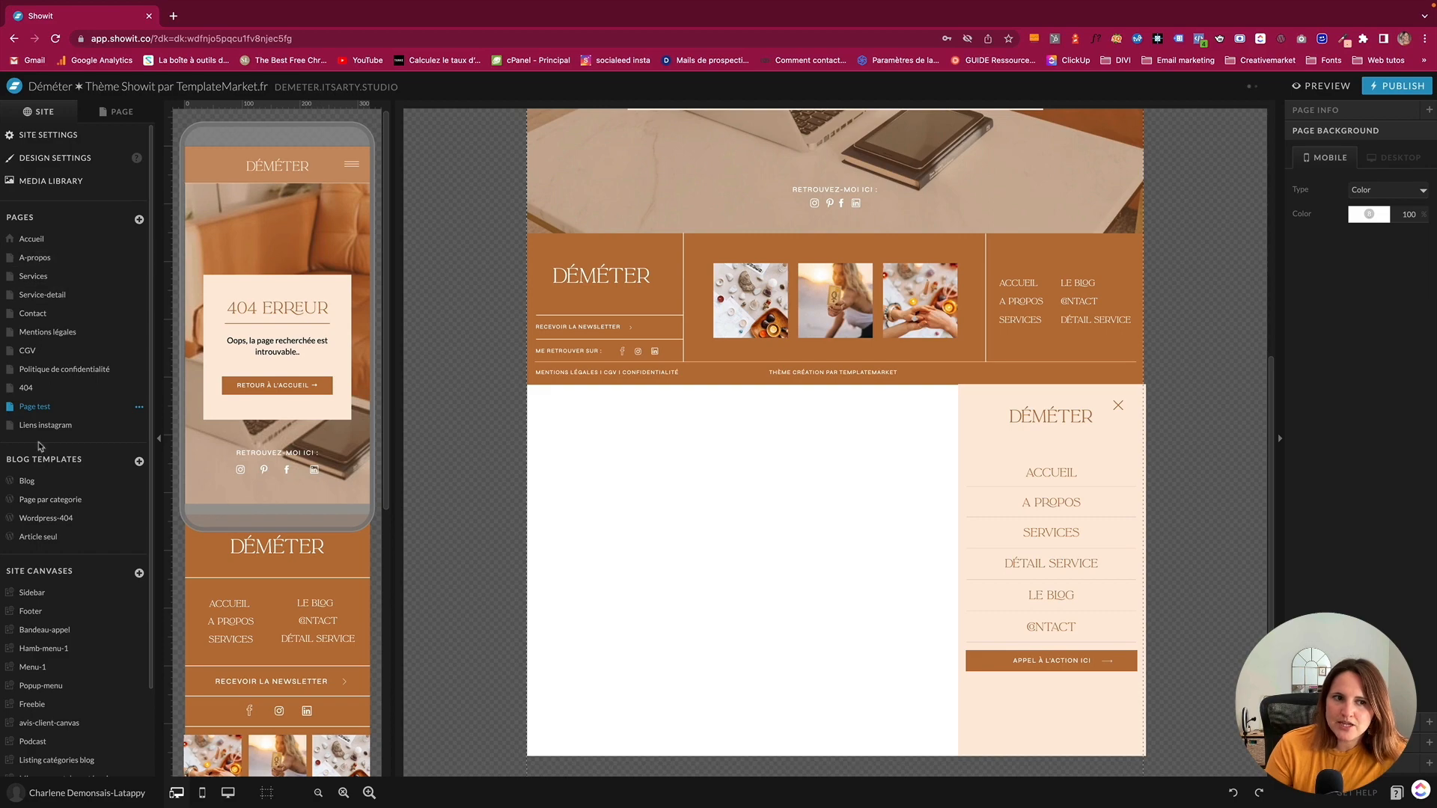
# Select the Encart 404 canvas on Page test and display the page's canvases and elements
pyautogui.moveTo(830, 313)
pyautogui.scroll(5, 829, 313)
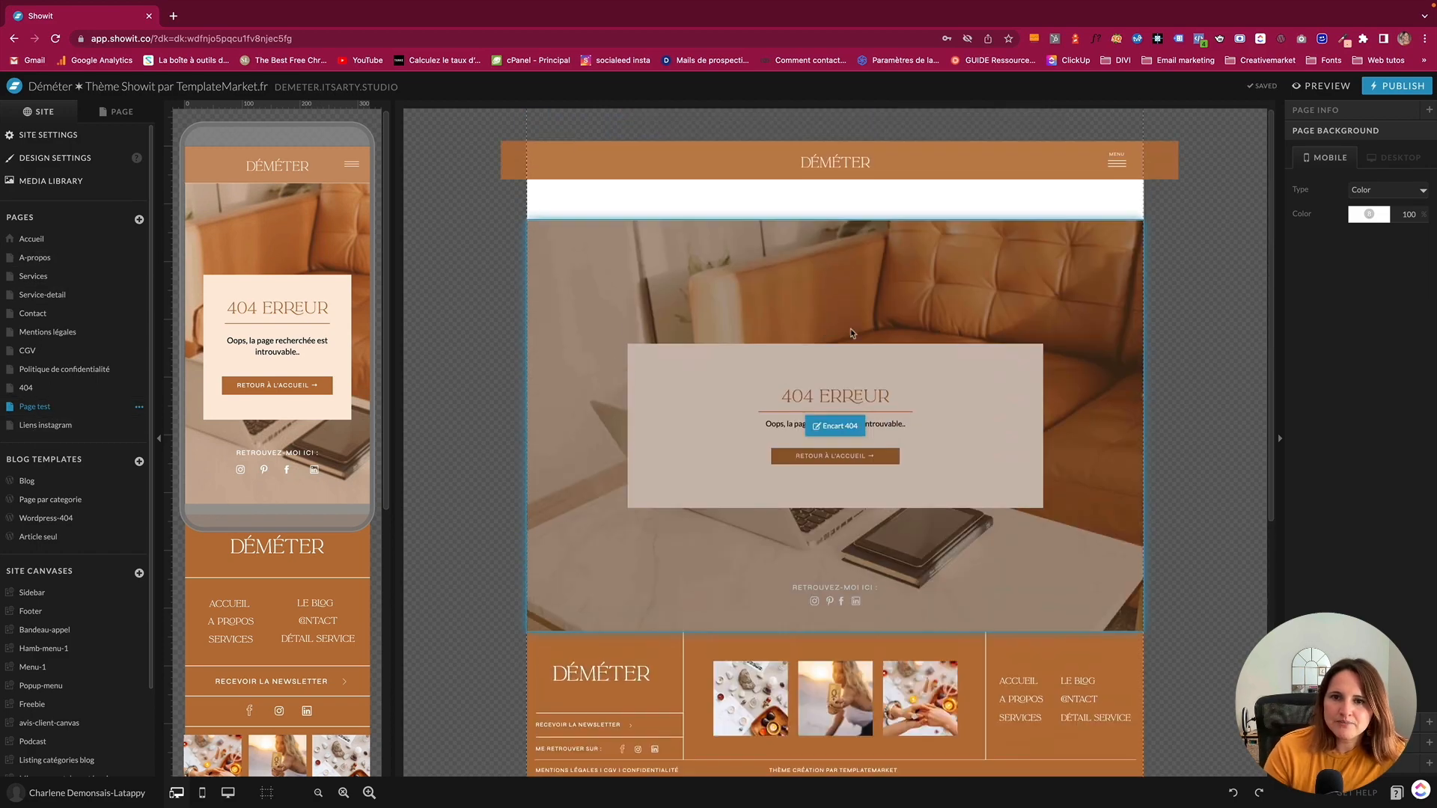
pyautogui.click(890, 325)
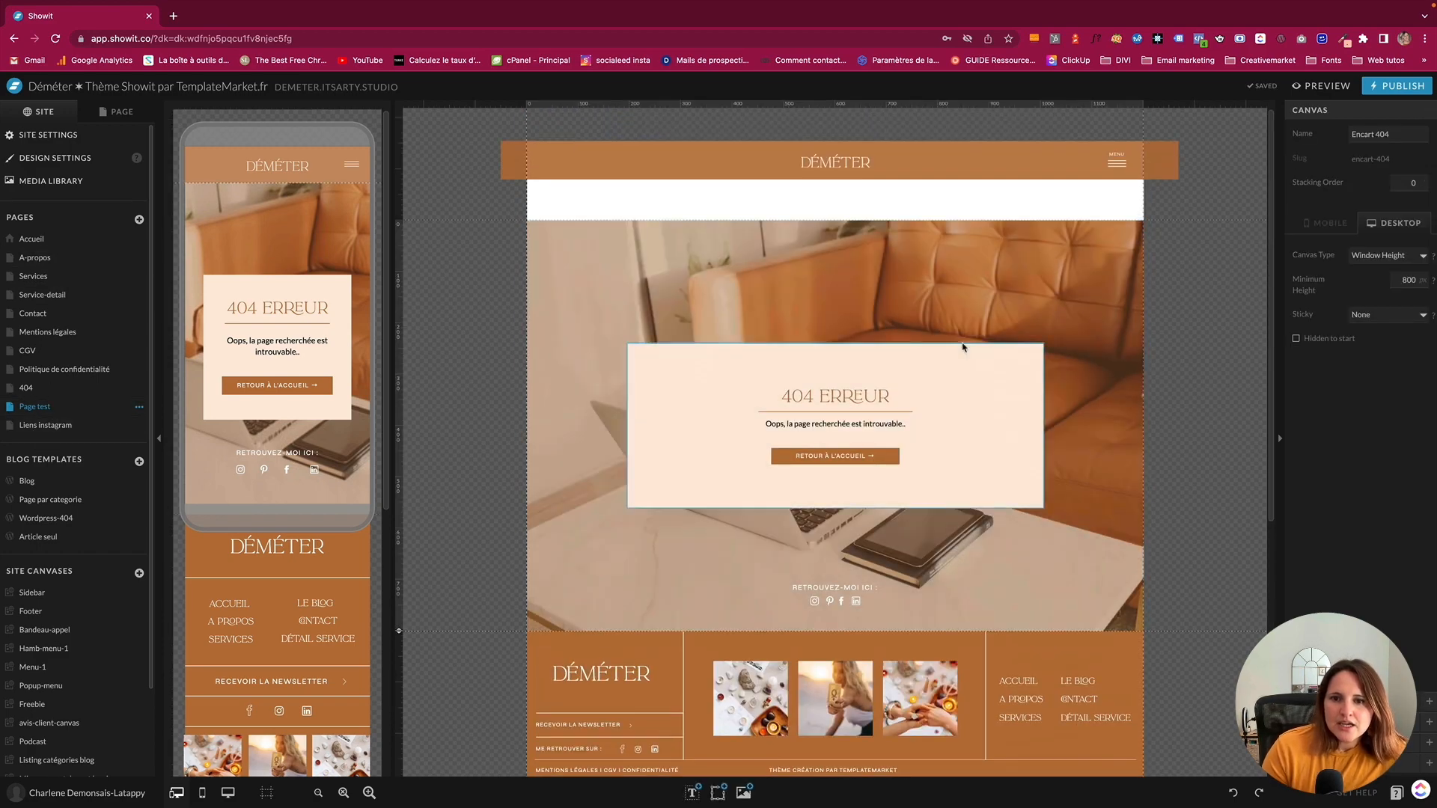
pyautogui.click(113, 112)
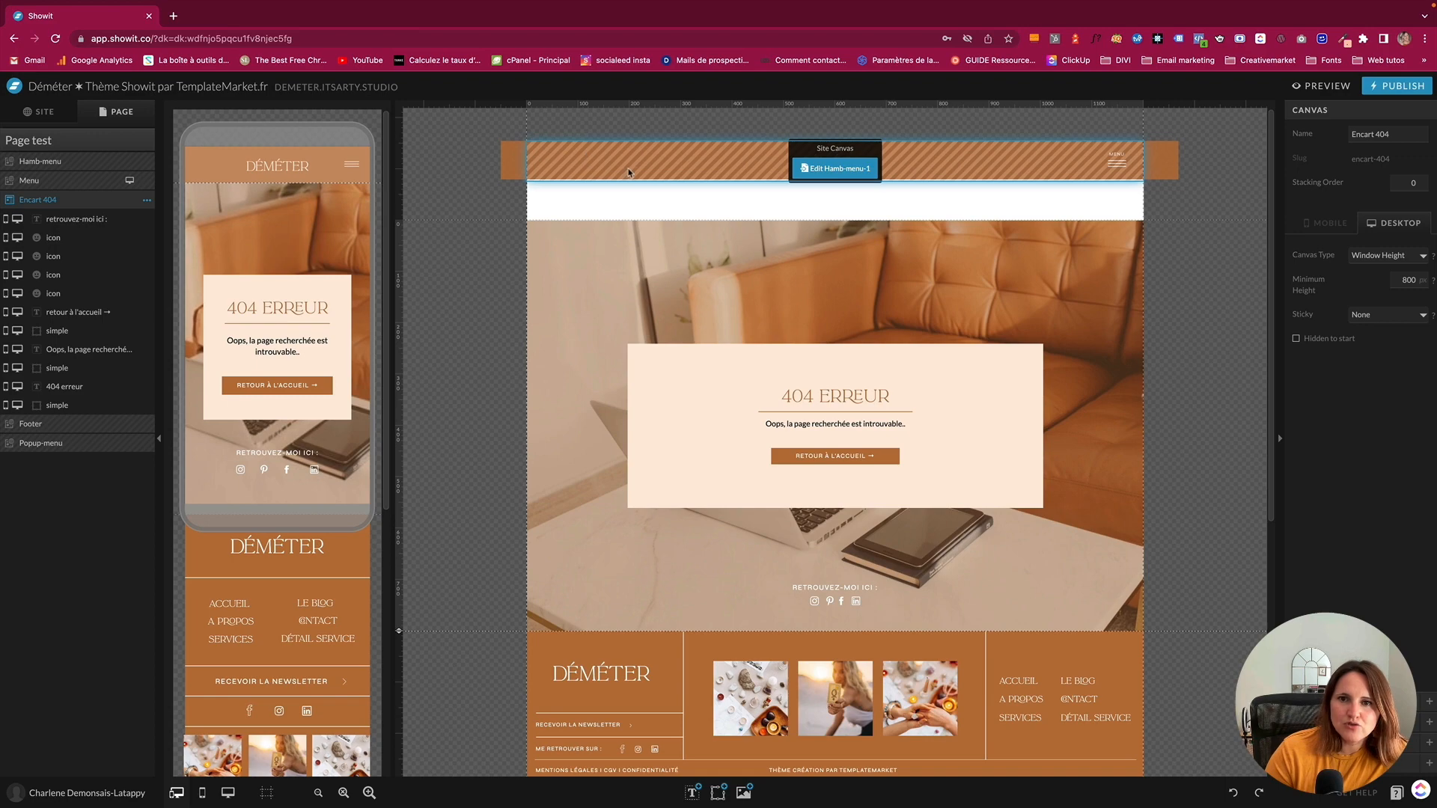
# Preview Page test on desktop, checking its scrolled header, footer and popup menu, and close the preview
pyautogui.click(1325, 87)
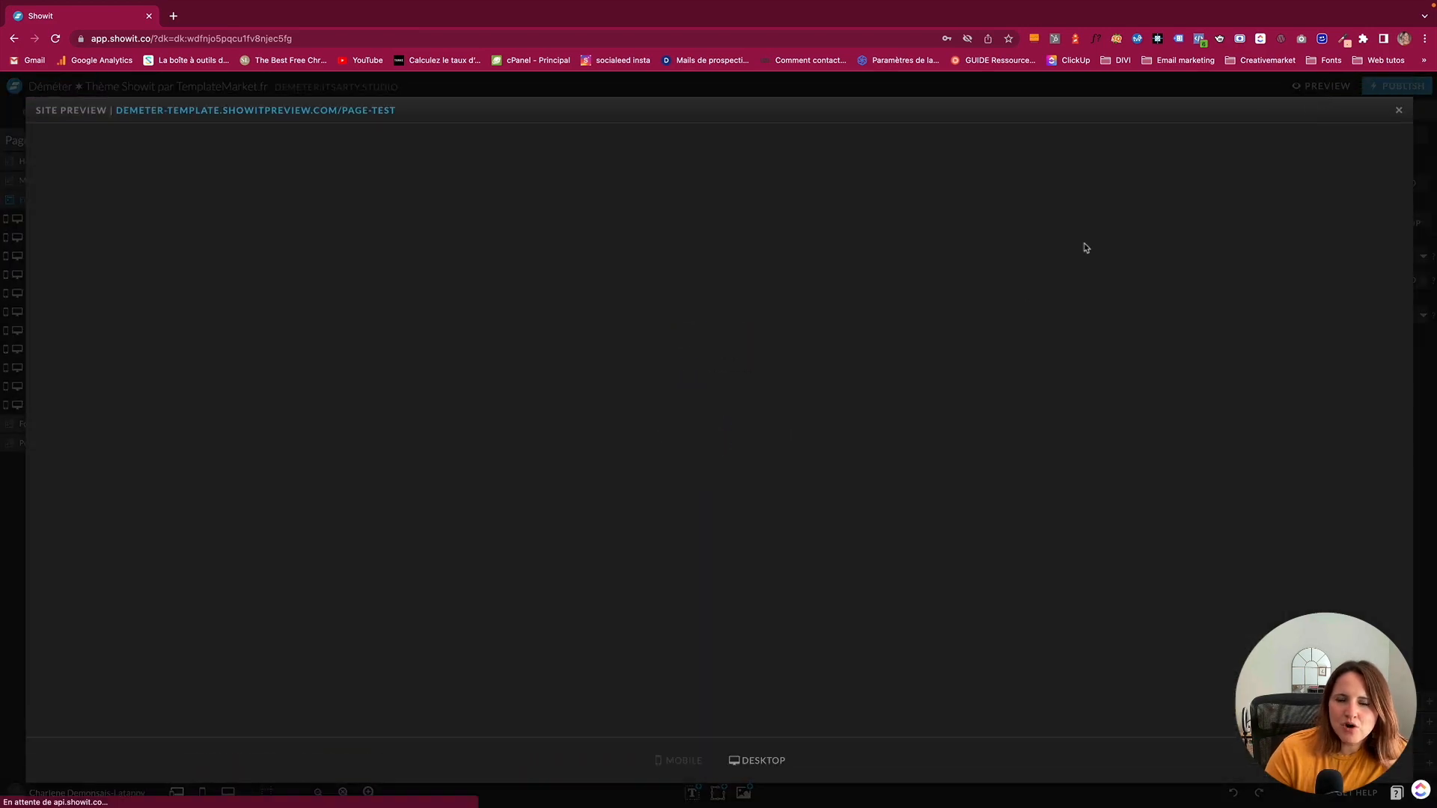
pyautogui.scroll(-2, 1186, 421)
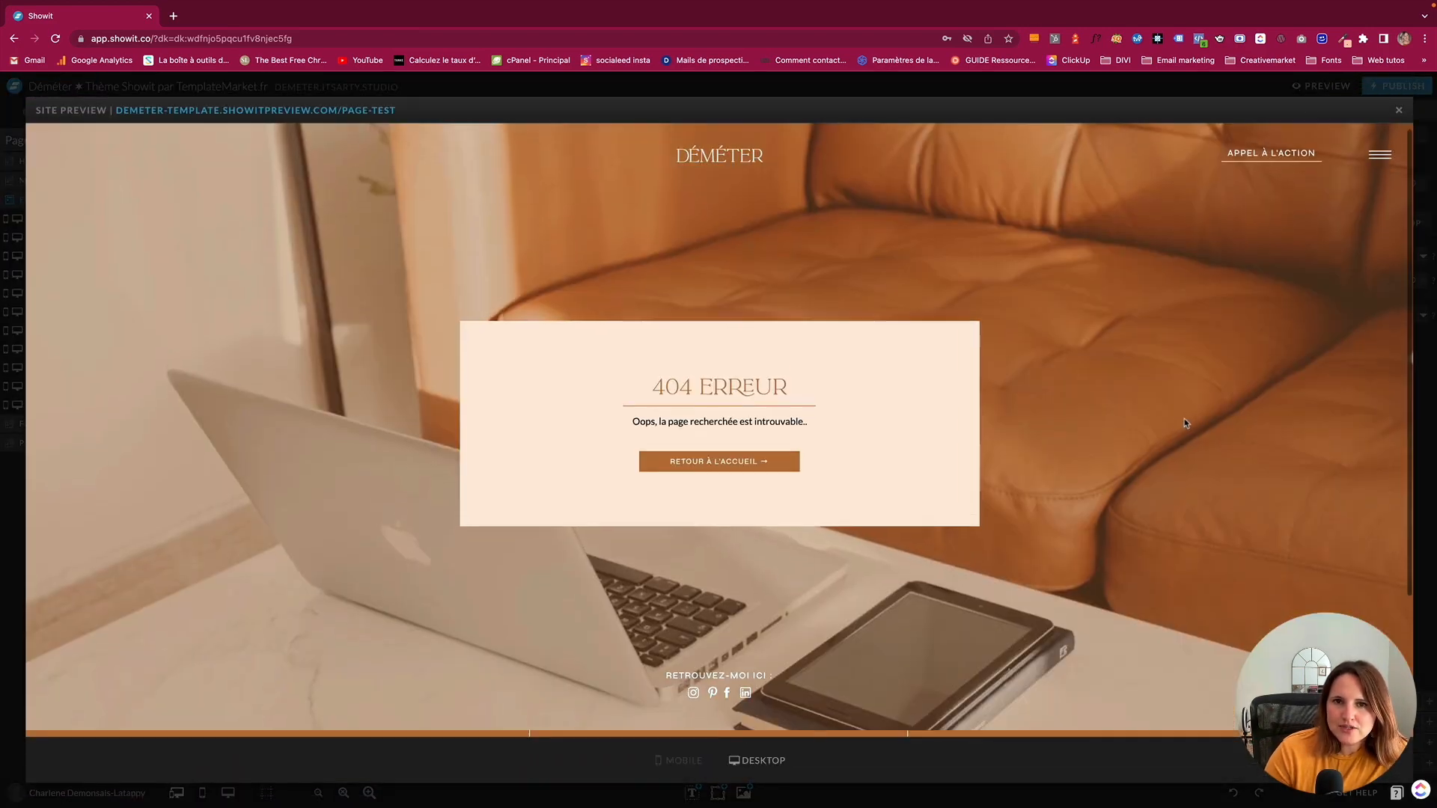
pyautogui.scroll(-2, 1185, 423)
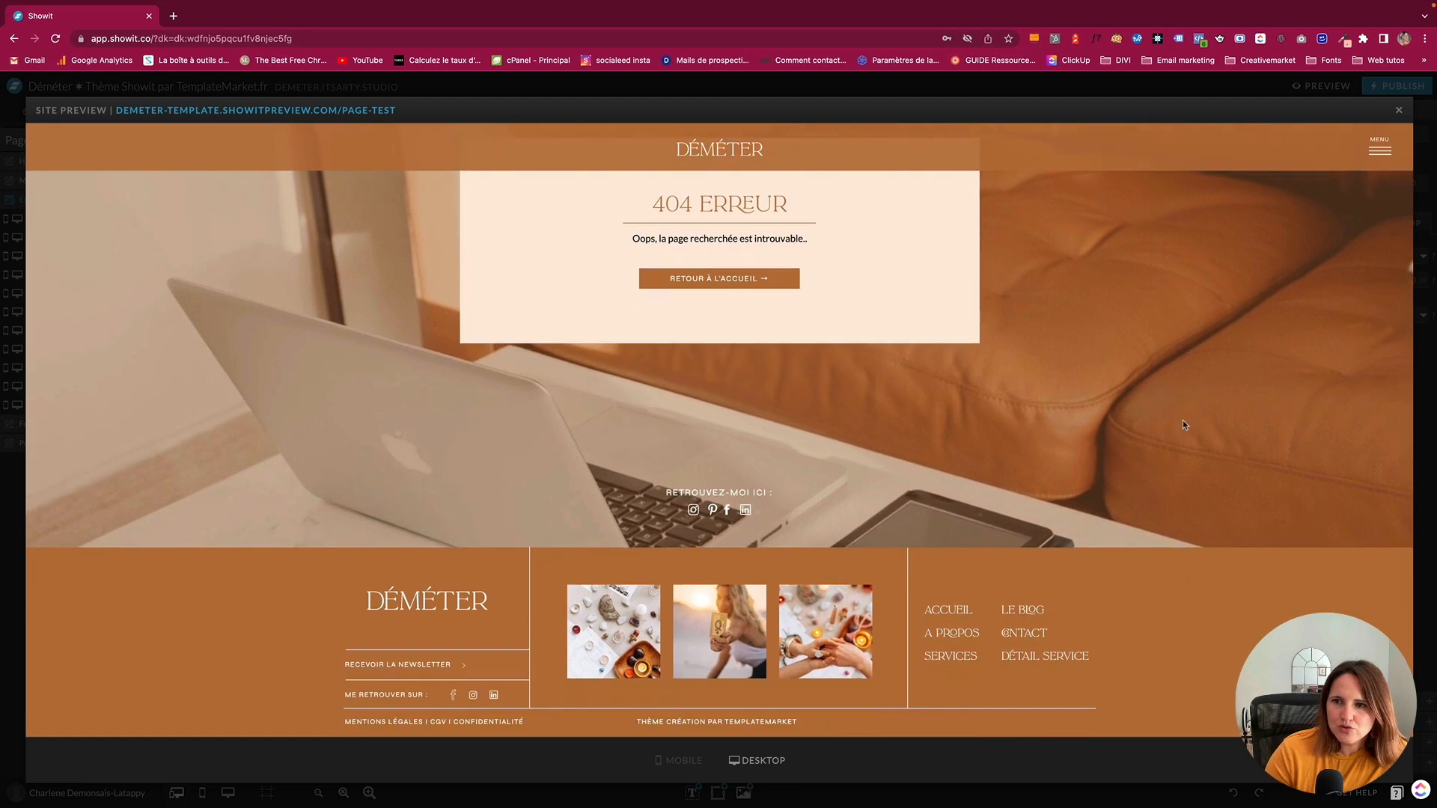
pyautogui.click(1380, 150)
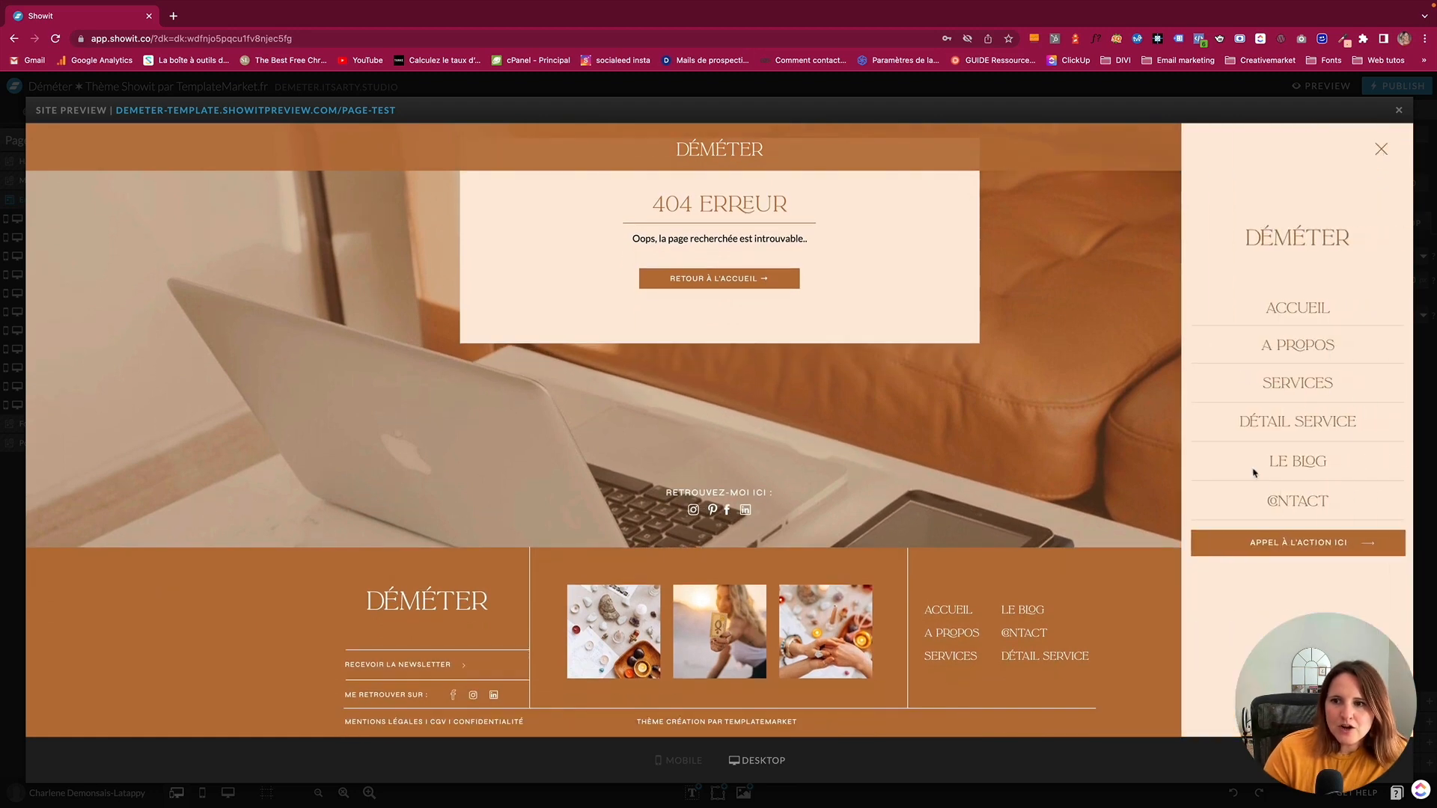
pyautogui.click(1399, 110)
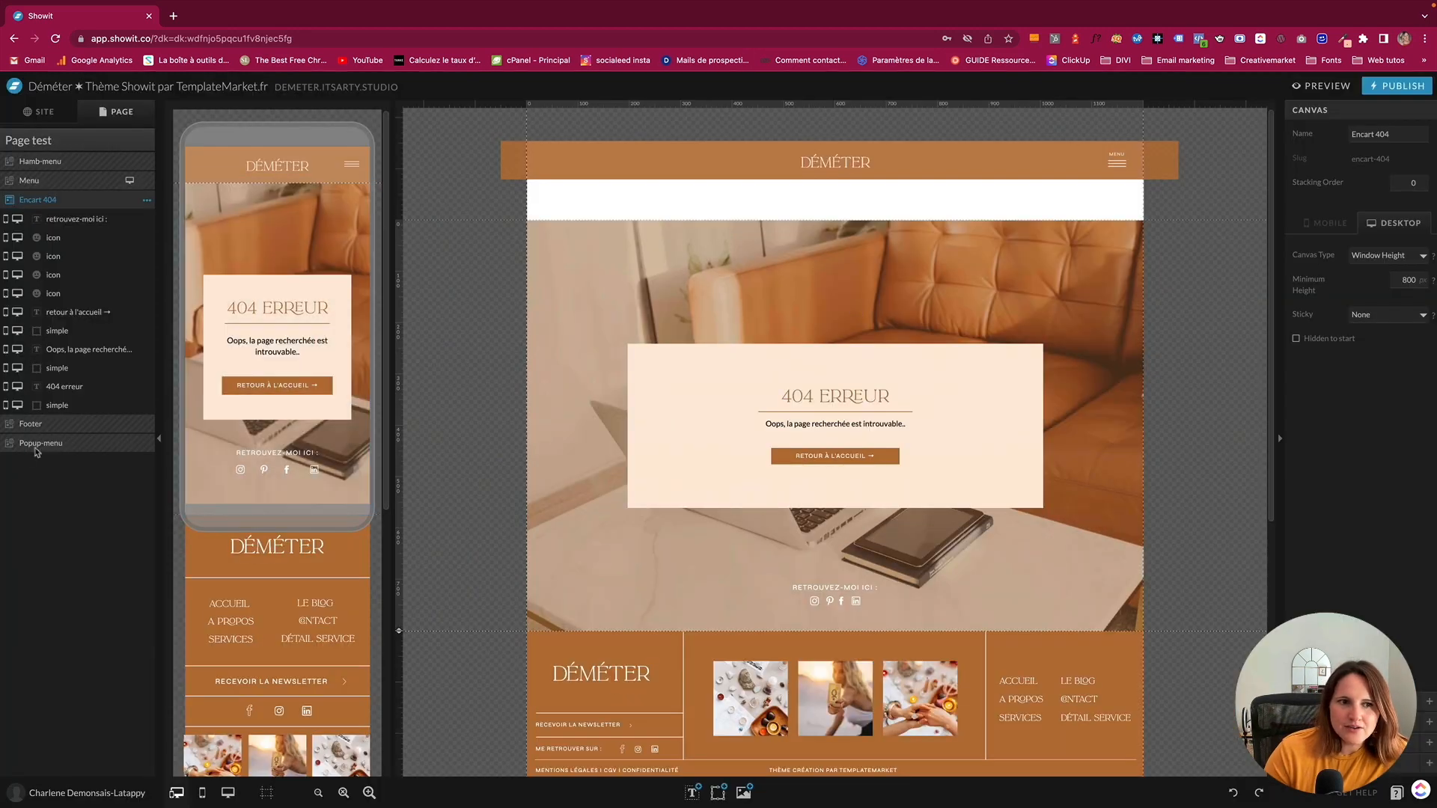
# View the existing canvases available to add to Page test, and close the canvas chooser
pyautogui.moveTo(743, 682)
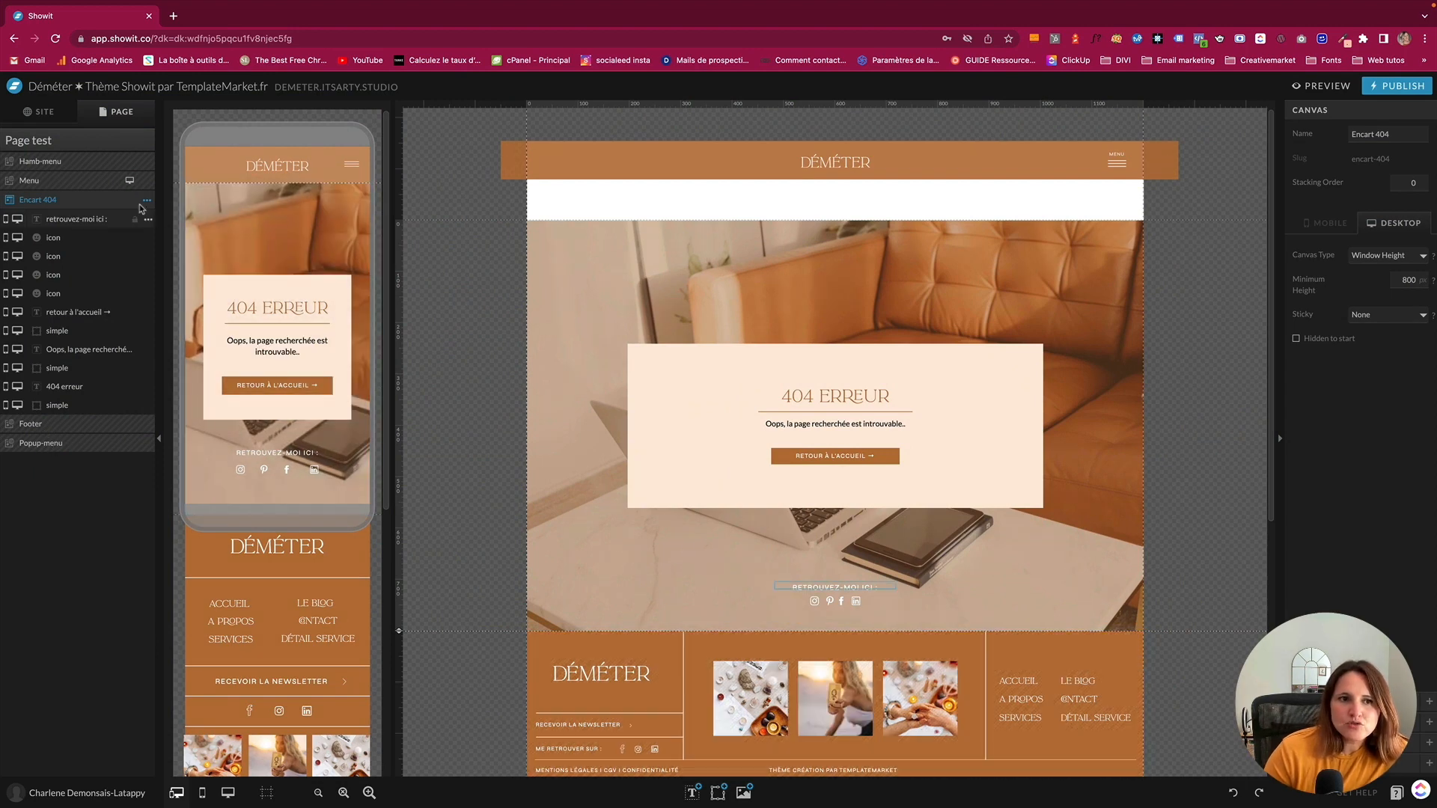
pyautogui.click(147, 141)
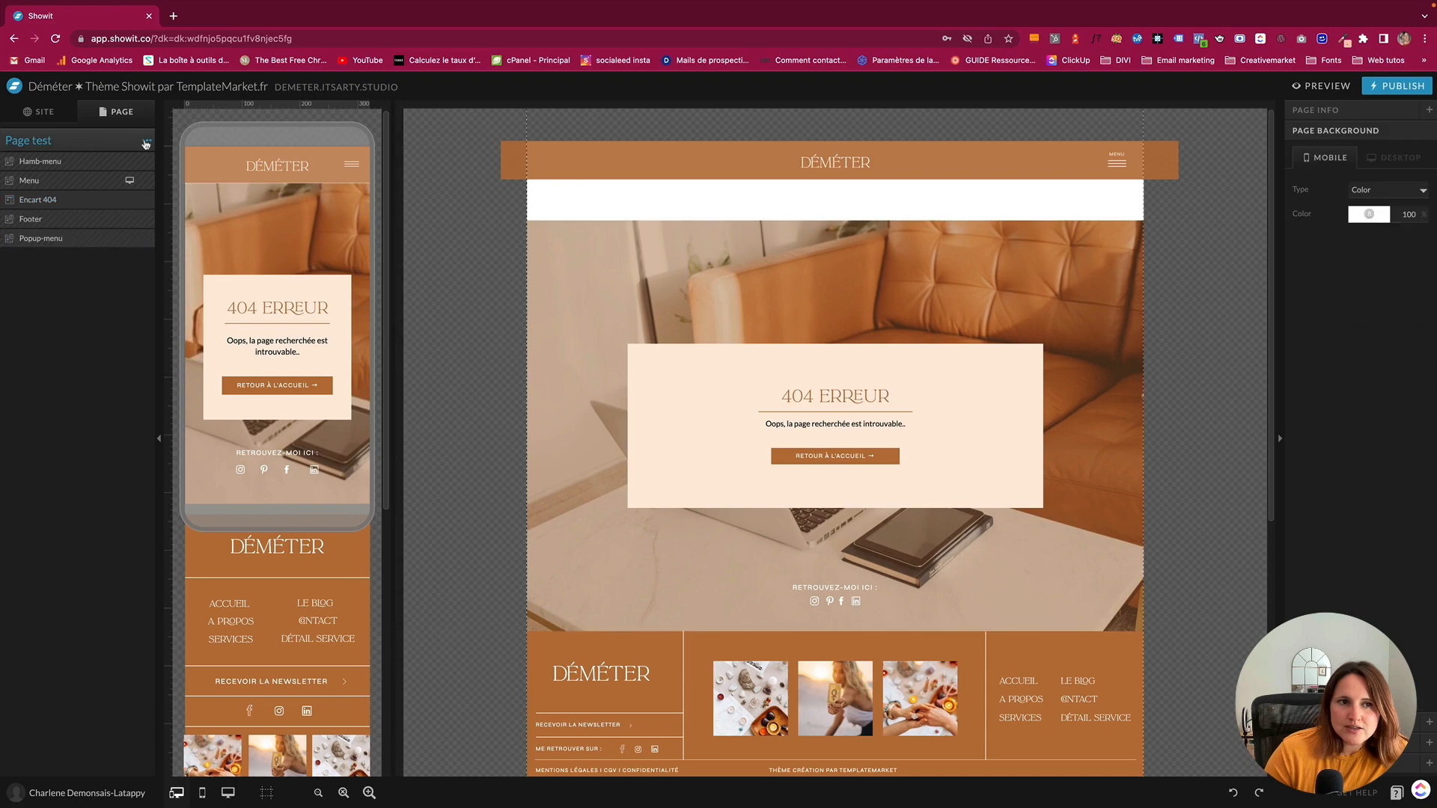
pyautogui.click(146, 142)
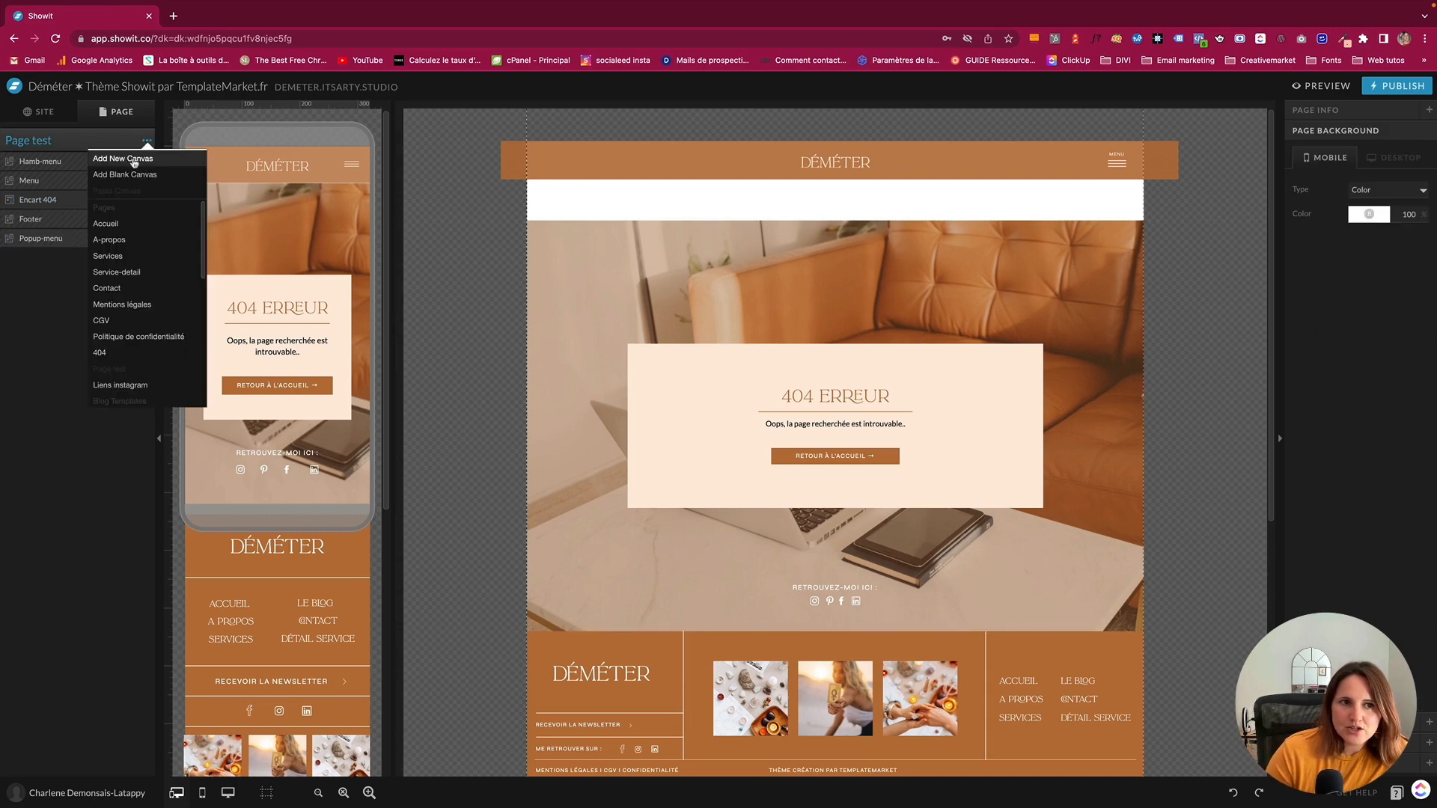
pyautogui.click(134, 160)
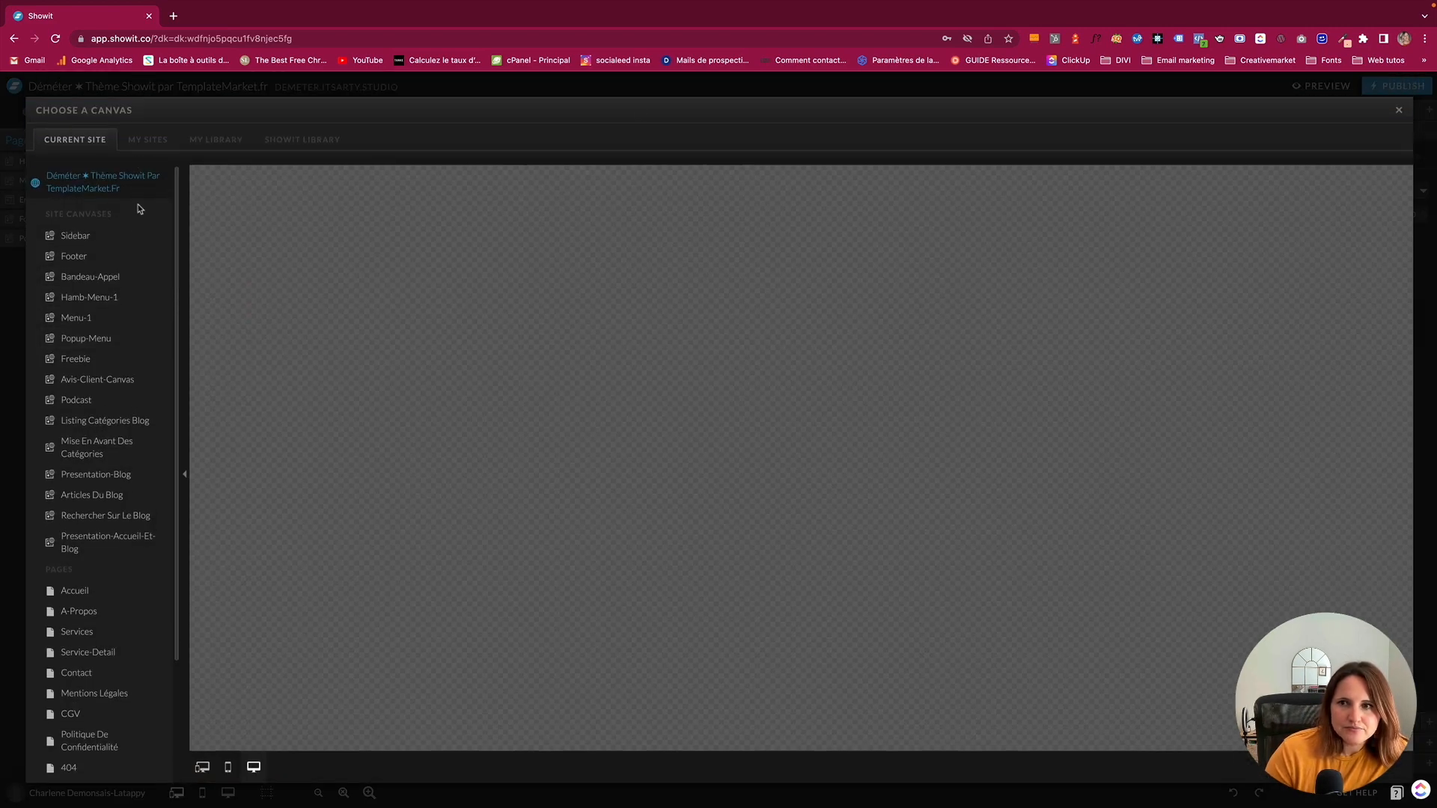
pyautogui.click(1398, 112)
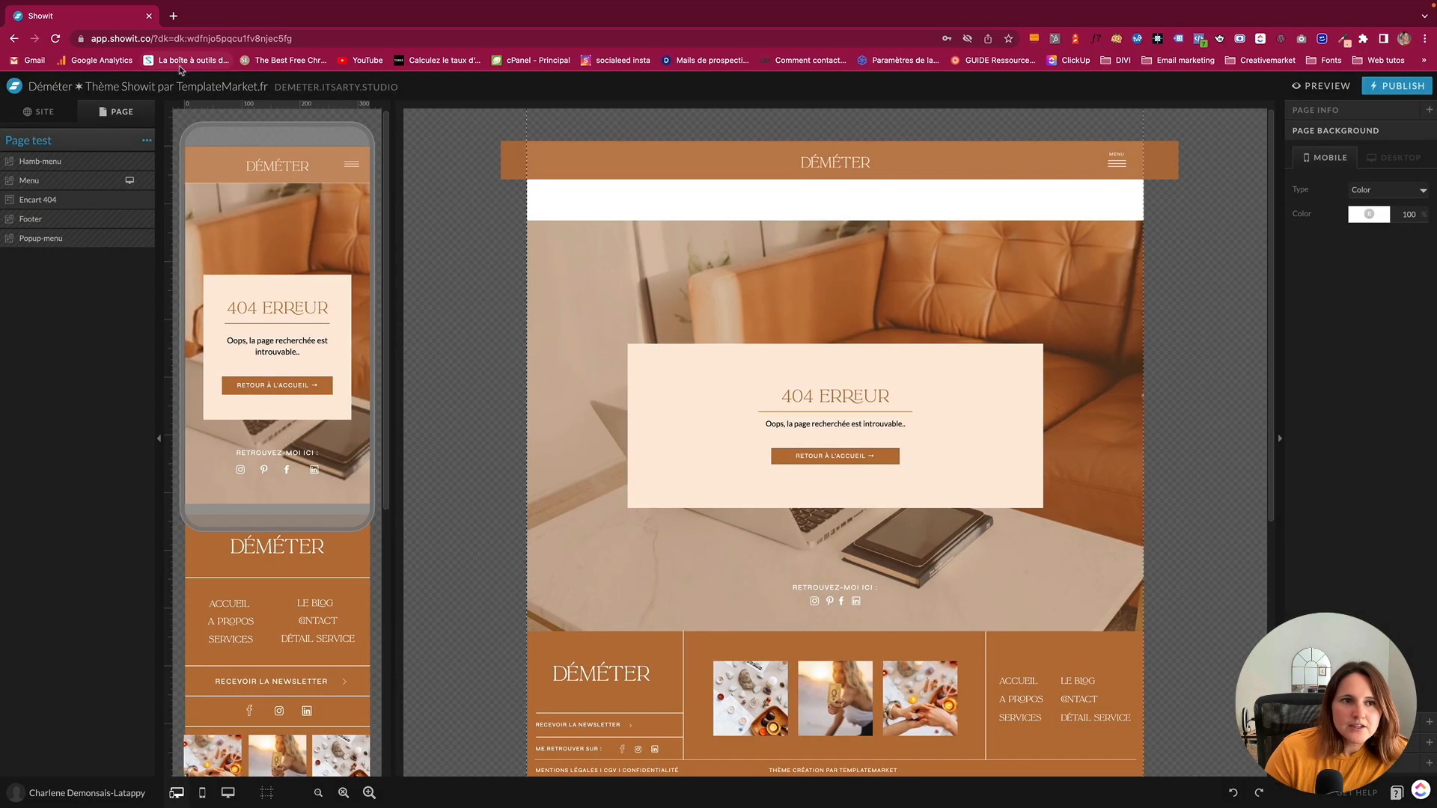
# Add a blank canvas to Page test and move it between the Menu and Encart 404 canvases
pyautogui.click(147, 141)
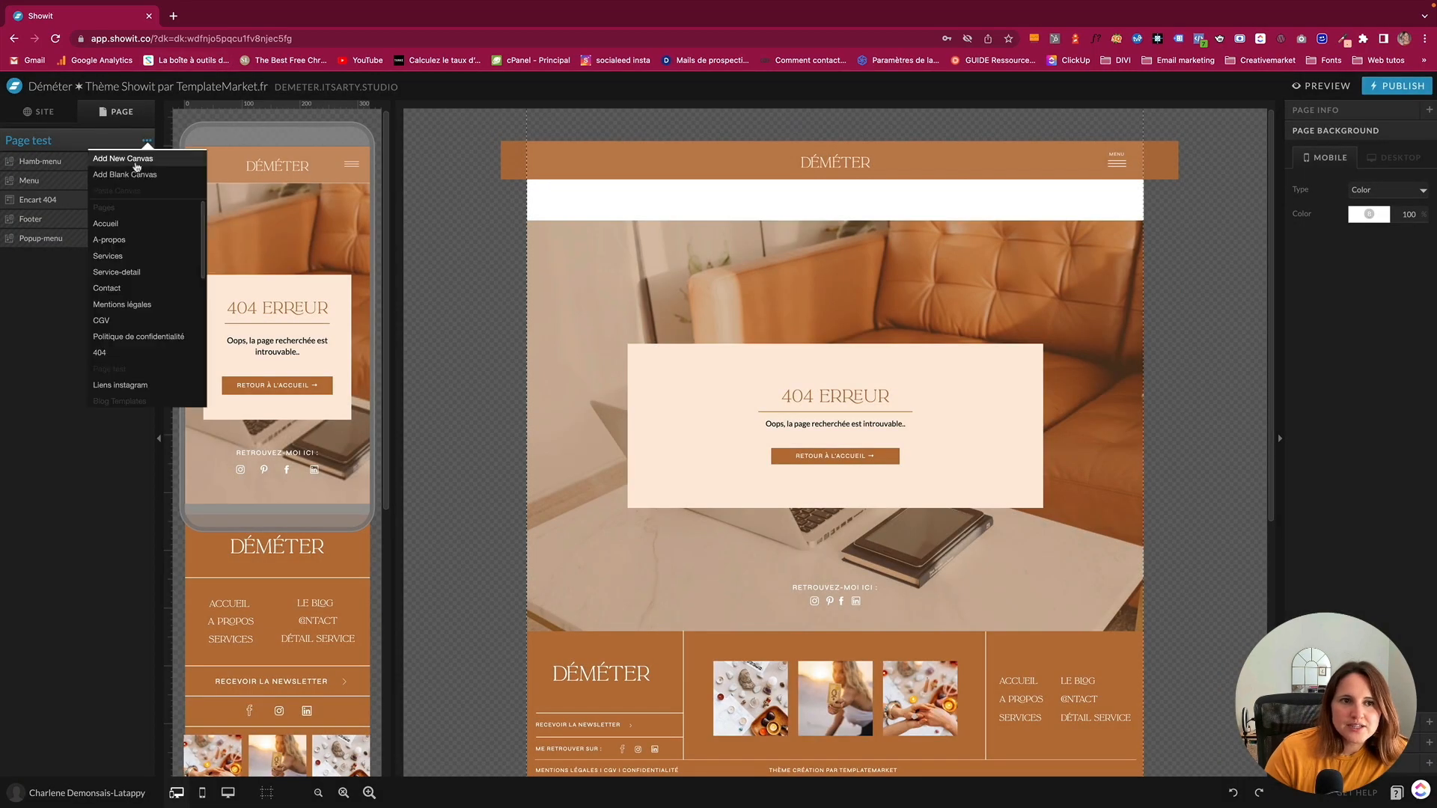
pyautogui.click(113, 175)
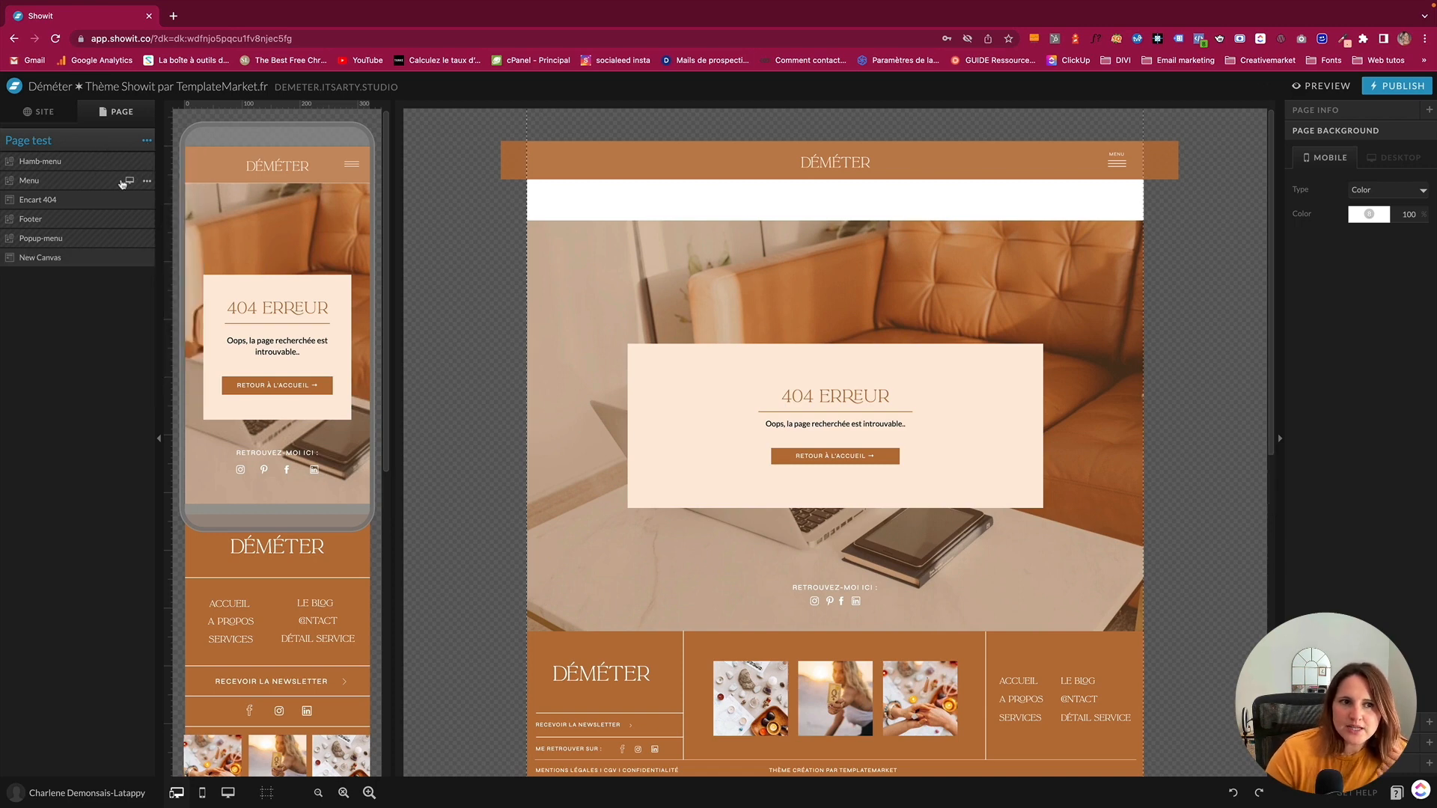
pyautogui.click(54, 201)
pyautogui.moveTo(71, 464); pyautogui.dragTo(36, 353)
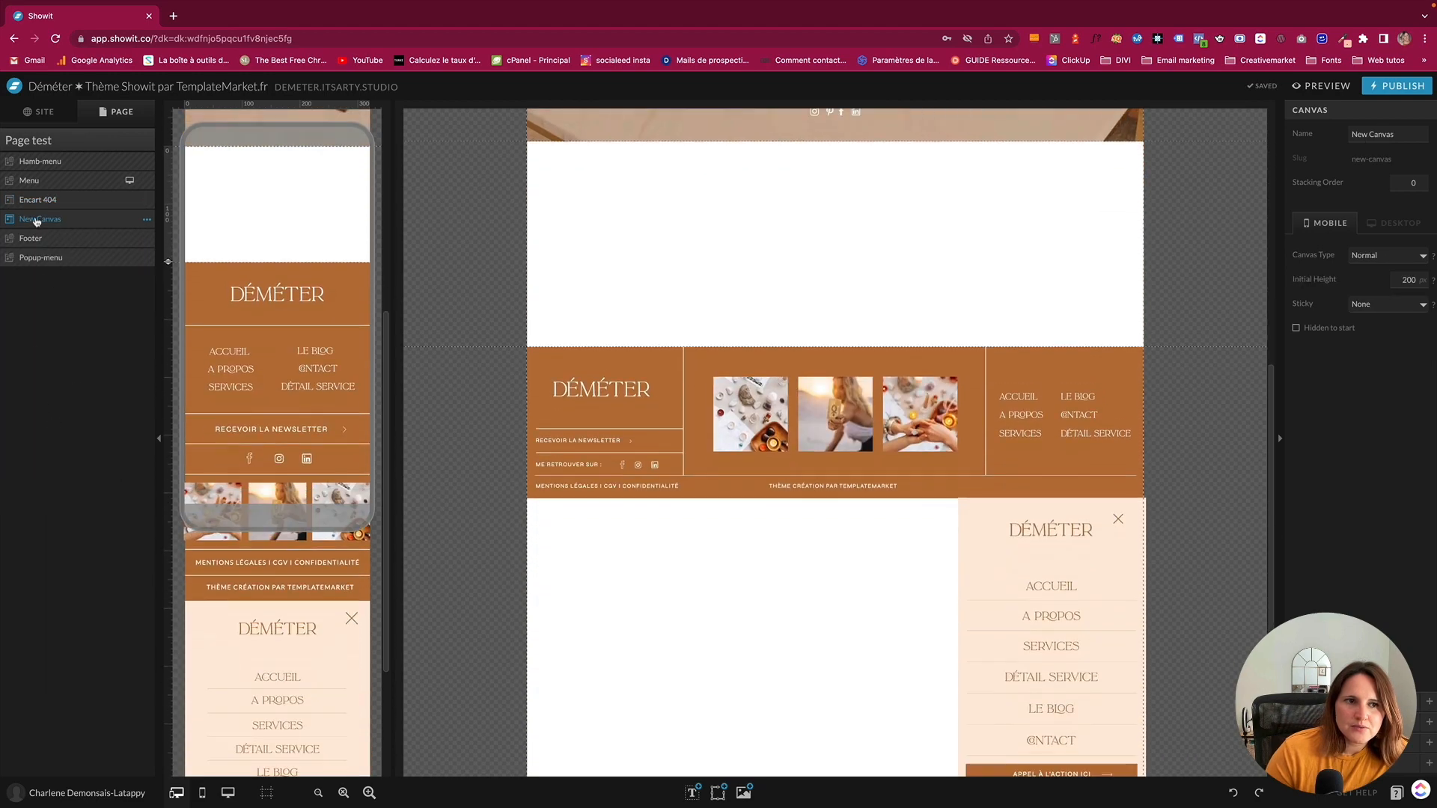
pyautogui.moveTo(36, 223); pyautogui.dragTo(37, 196)
pyautogui.scroll(2, 857, 337)
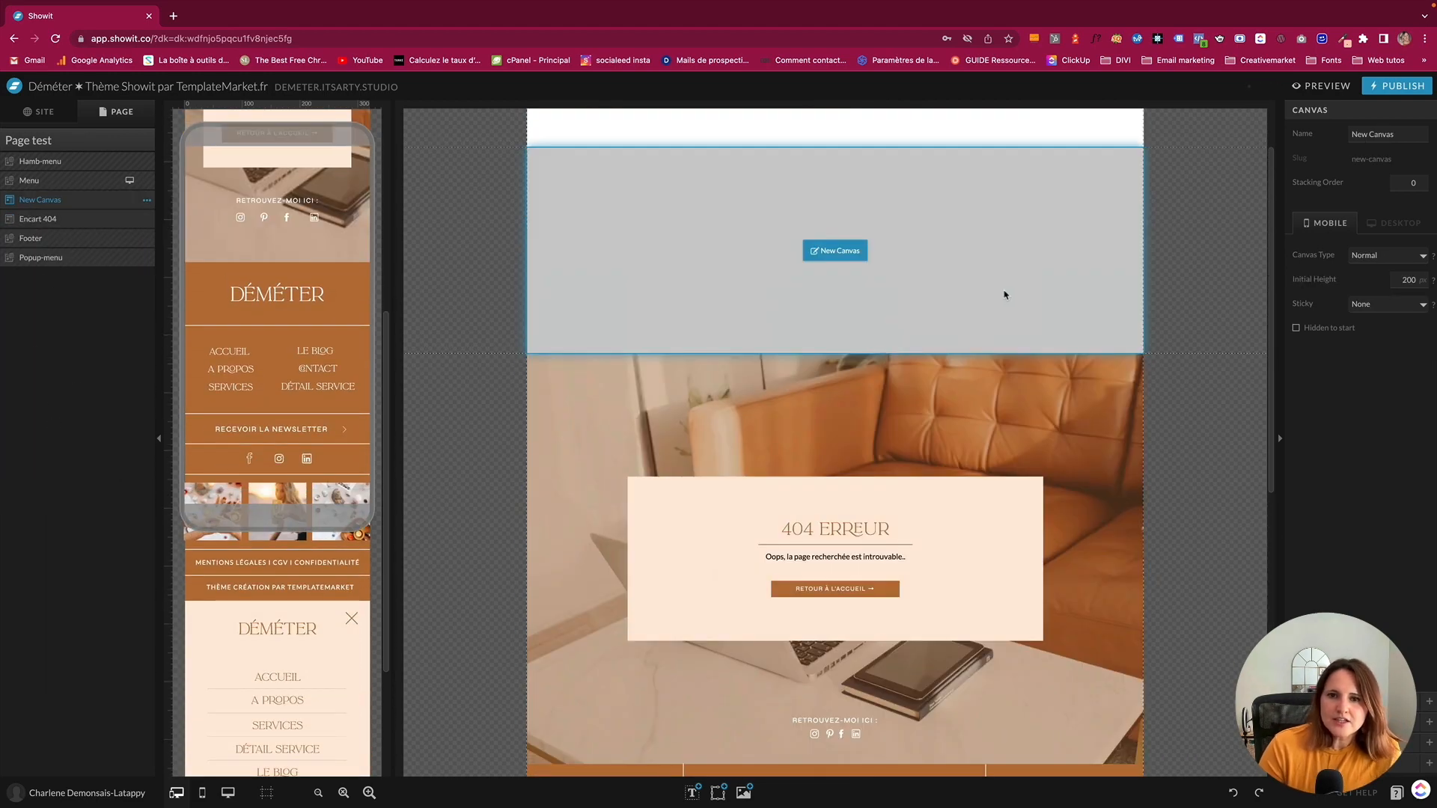
# Increase the desktop height of the blank canvas on Page test to about 502 px
pyautogui.click(928, 321)
pyautogui.scroll(1, 707, 298)
pyautogui.moveTo(397, 425); pyautogui.dragTo(401, 477)
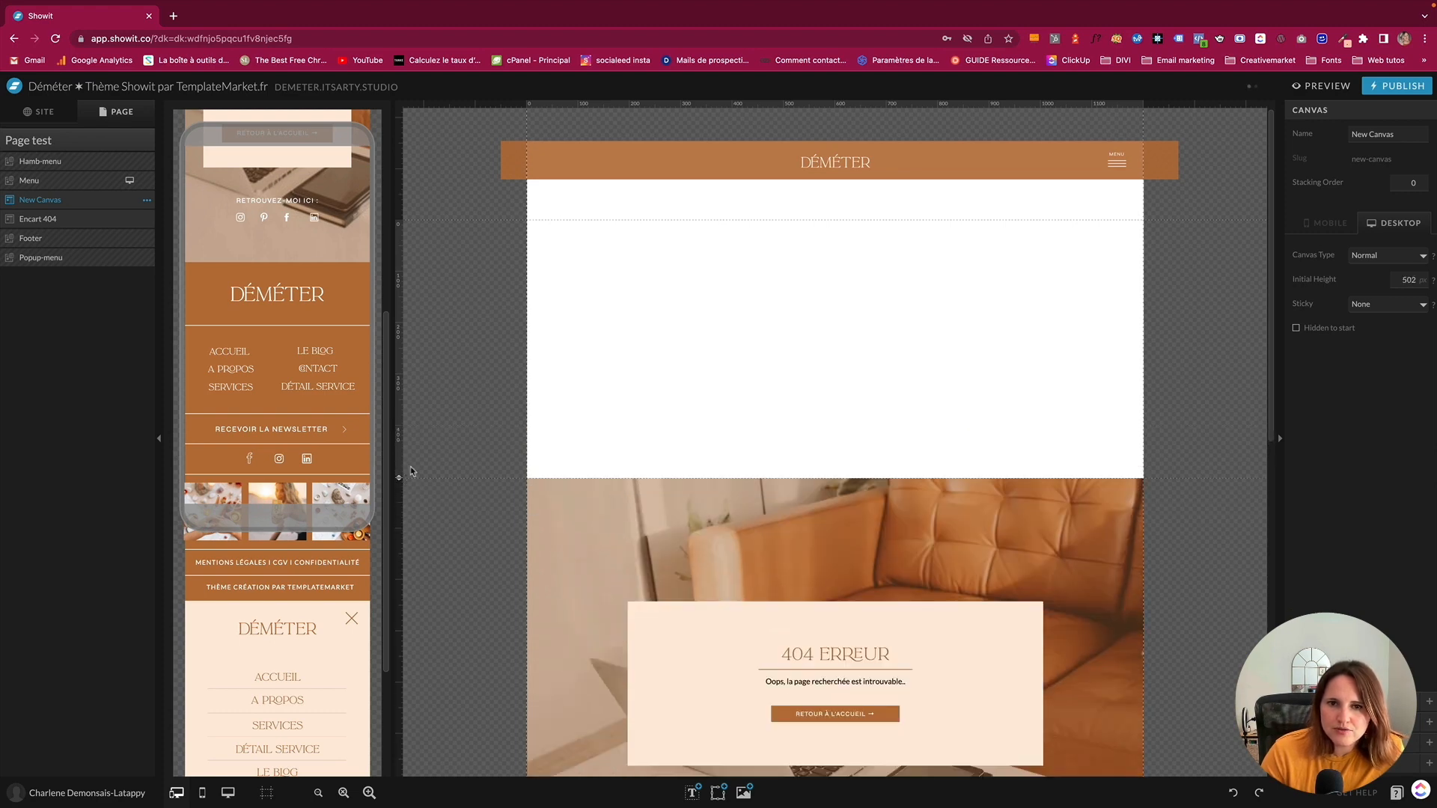
pyautogui.scroll(5, 225, 300)
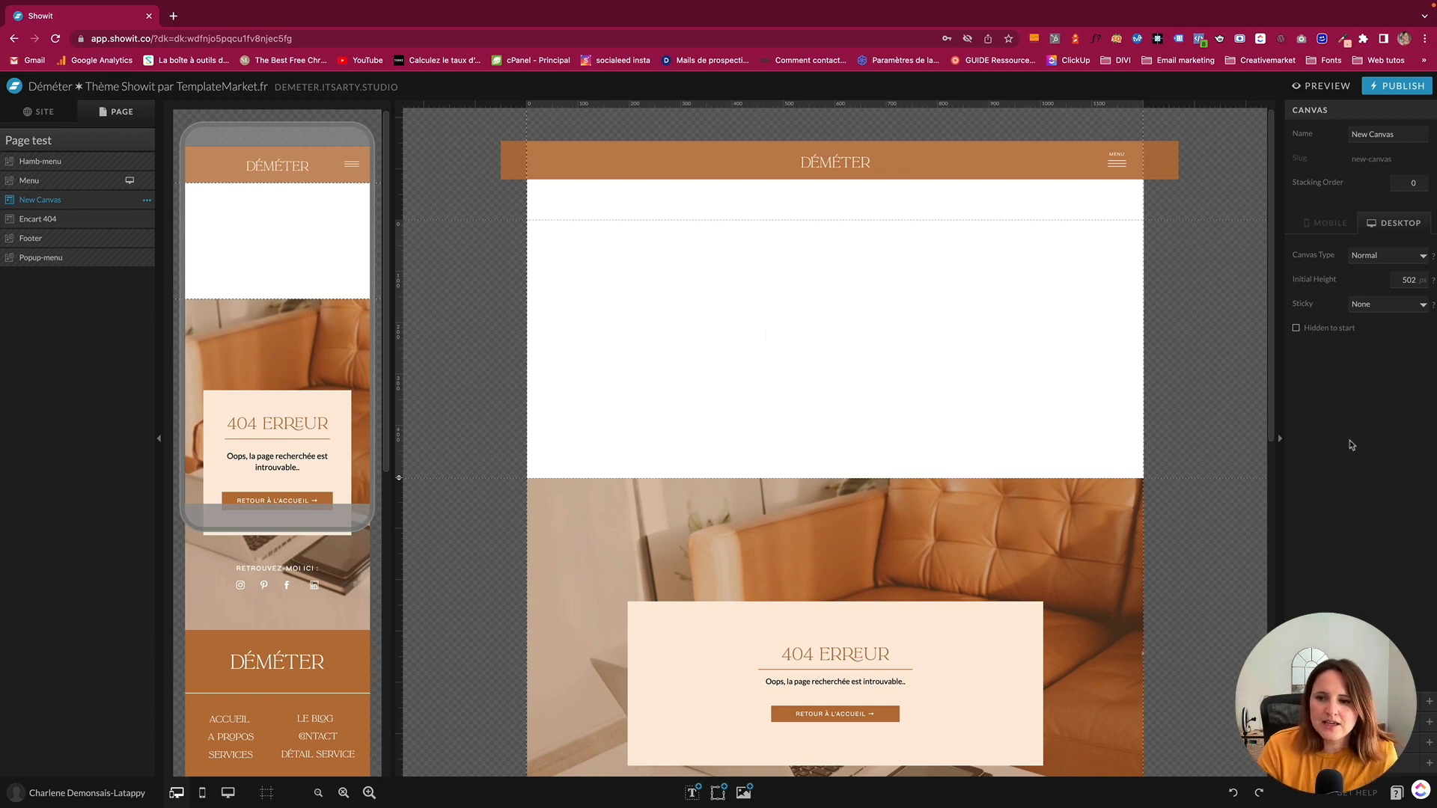
# Set the blank canvas's desktop background color to the theme's light peach
pyautogui.click(1334, 702)
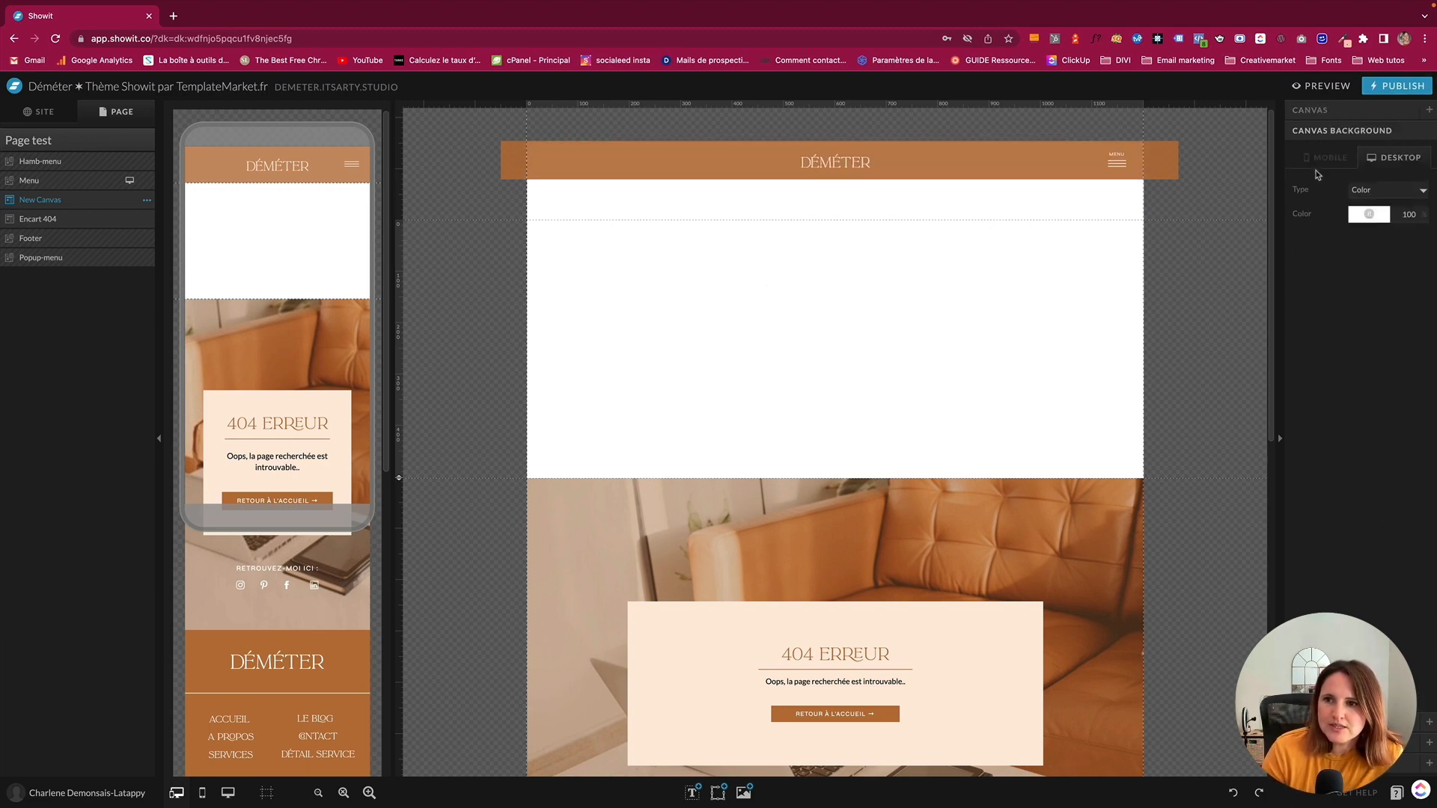
pyautogui.click(1364, 215)
pyautogui.click(1371, 250)
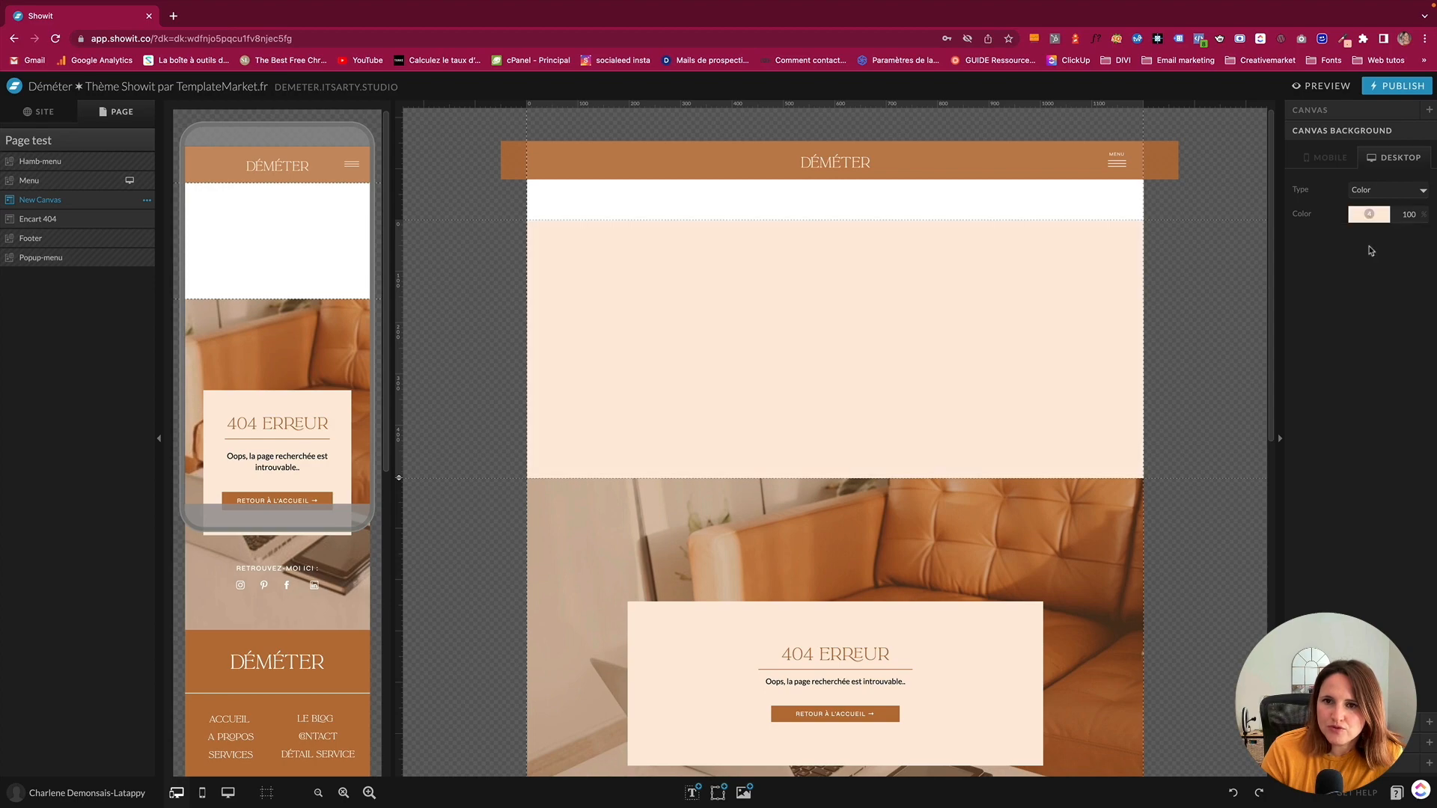
# Insert the laptop-and-magazine photo from the THEME - Déméter folder into the new canvas and move it to the canvas's left edge
pyautogui.click(744, 793)
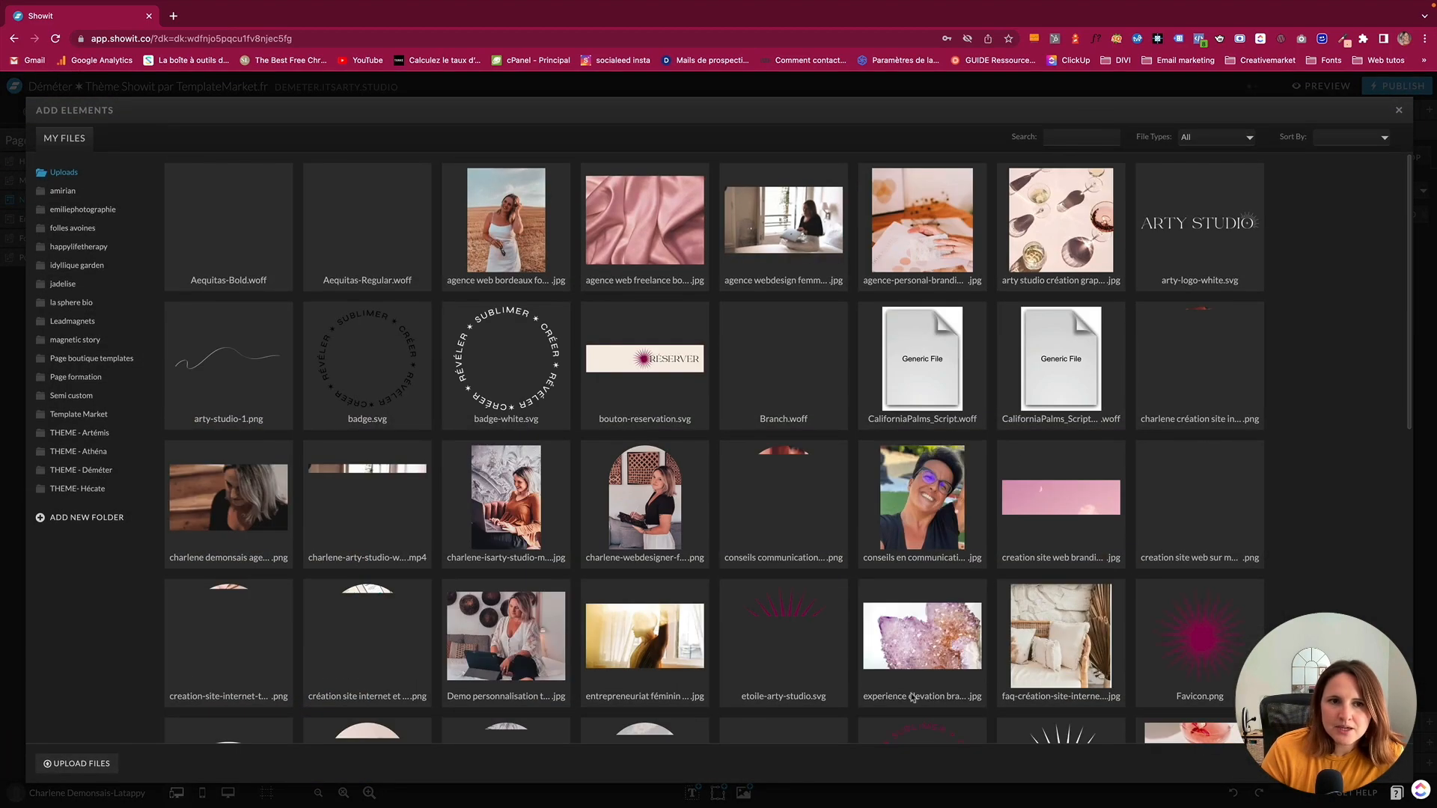
pyautogui.click(93, 470)
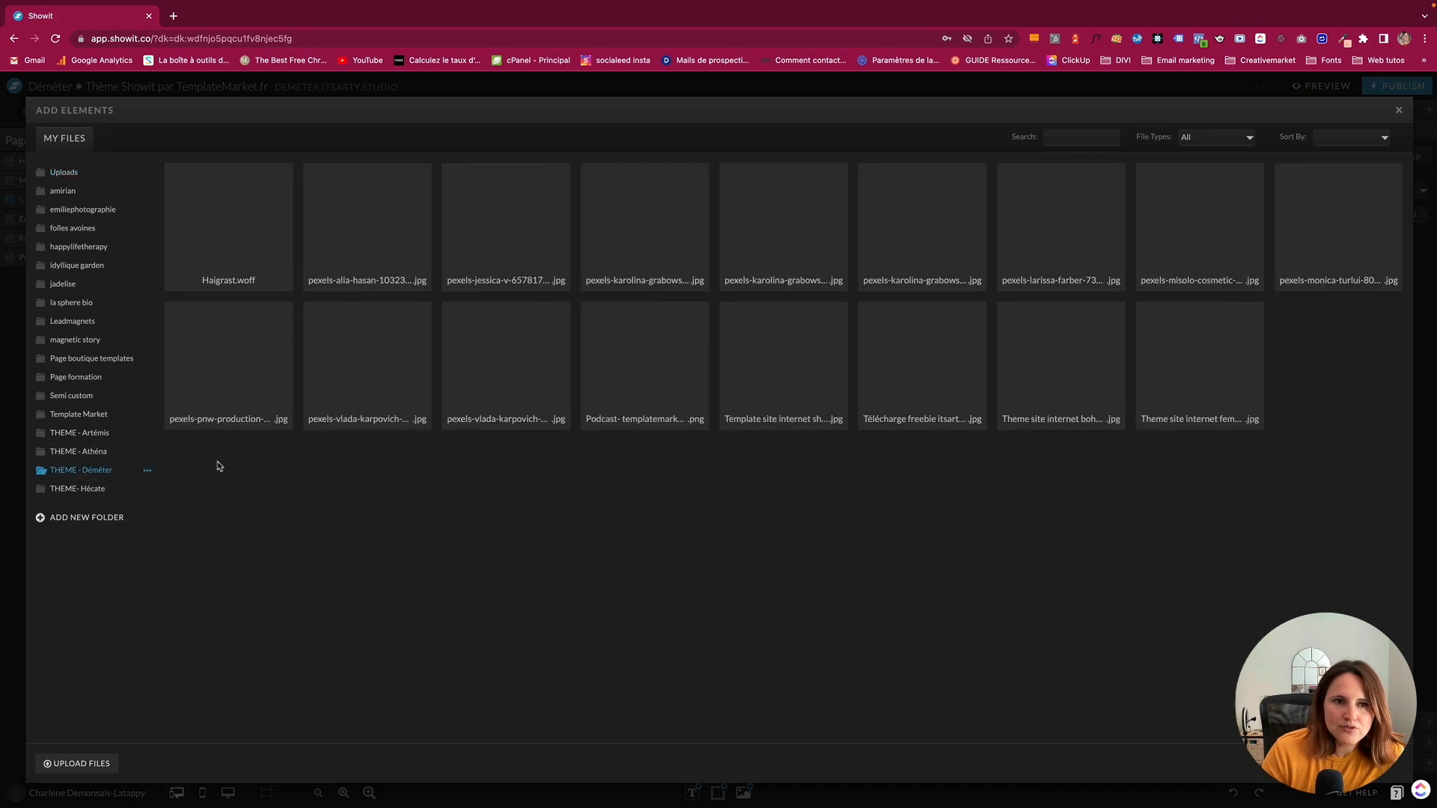
pyautogui.click(387, 369)
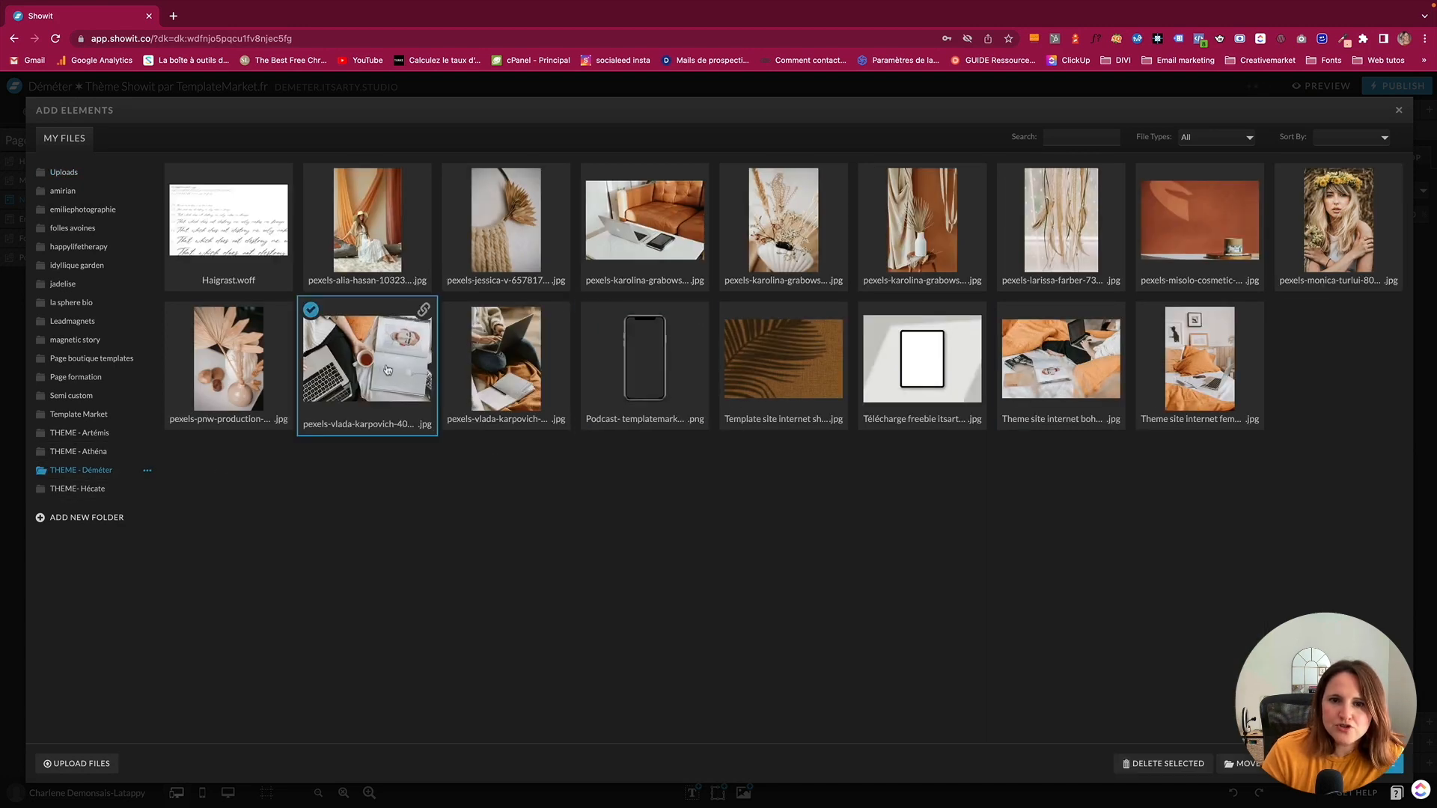
pyautogui.click(1361, 763)
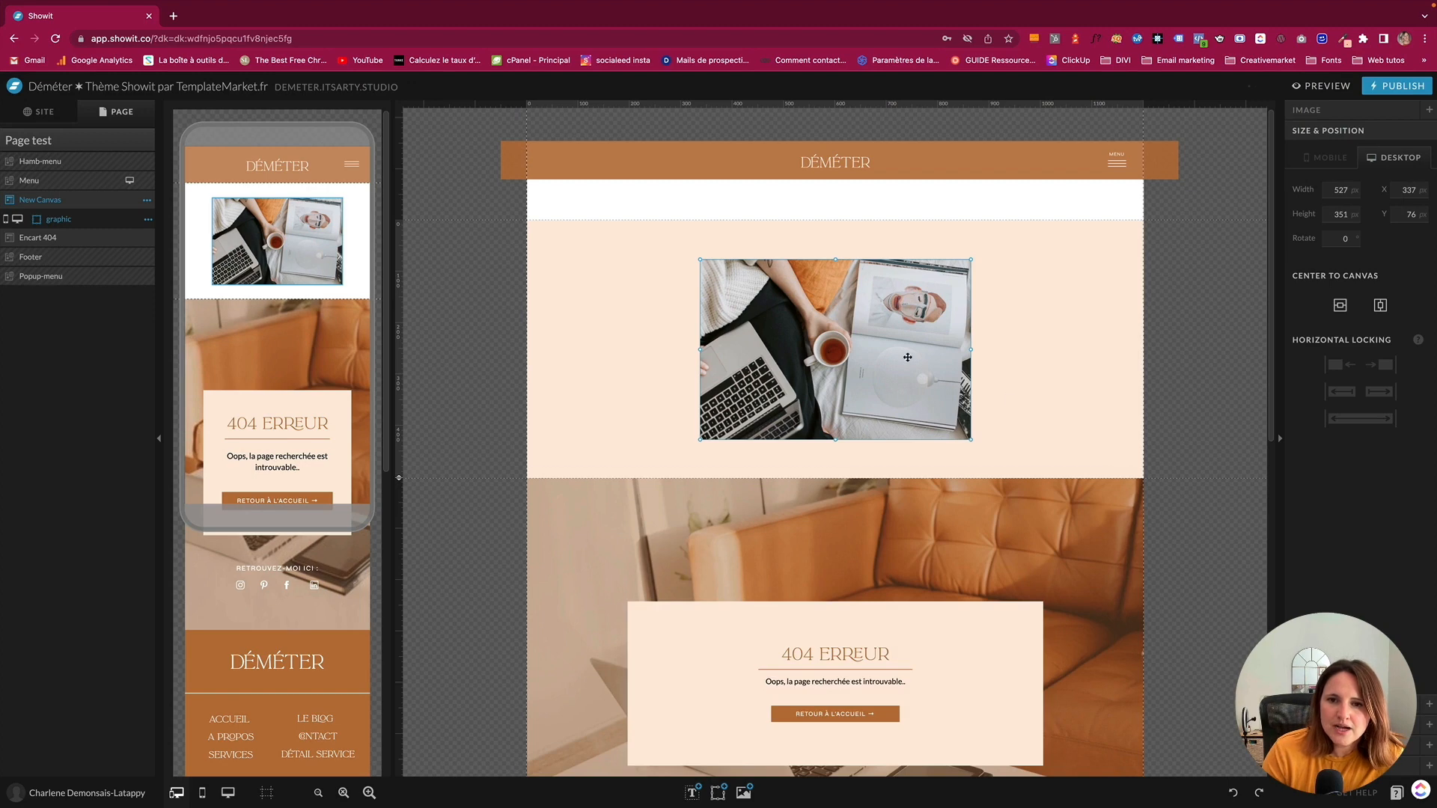
pyautogui.moveTo(908, 358)
pyautogui.mouseDown()
pyautogui.moveTo(753, 341)
pyautogui.moveTo(1004, 346)
pyautogui.moveTo(773, 349)
pyautogui.moveTo(753, 346)
pyautogui.moveTo(833, 333)
pyautogui.moveTo(748, 323)
pyautogui.moveTo(769, 343)
pyautogui.moveTo(1068, 346)
pyautogui.moveTo(891, 345)
pyautogui.moveTo(913, 340)
pyautogui.mouseUp()
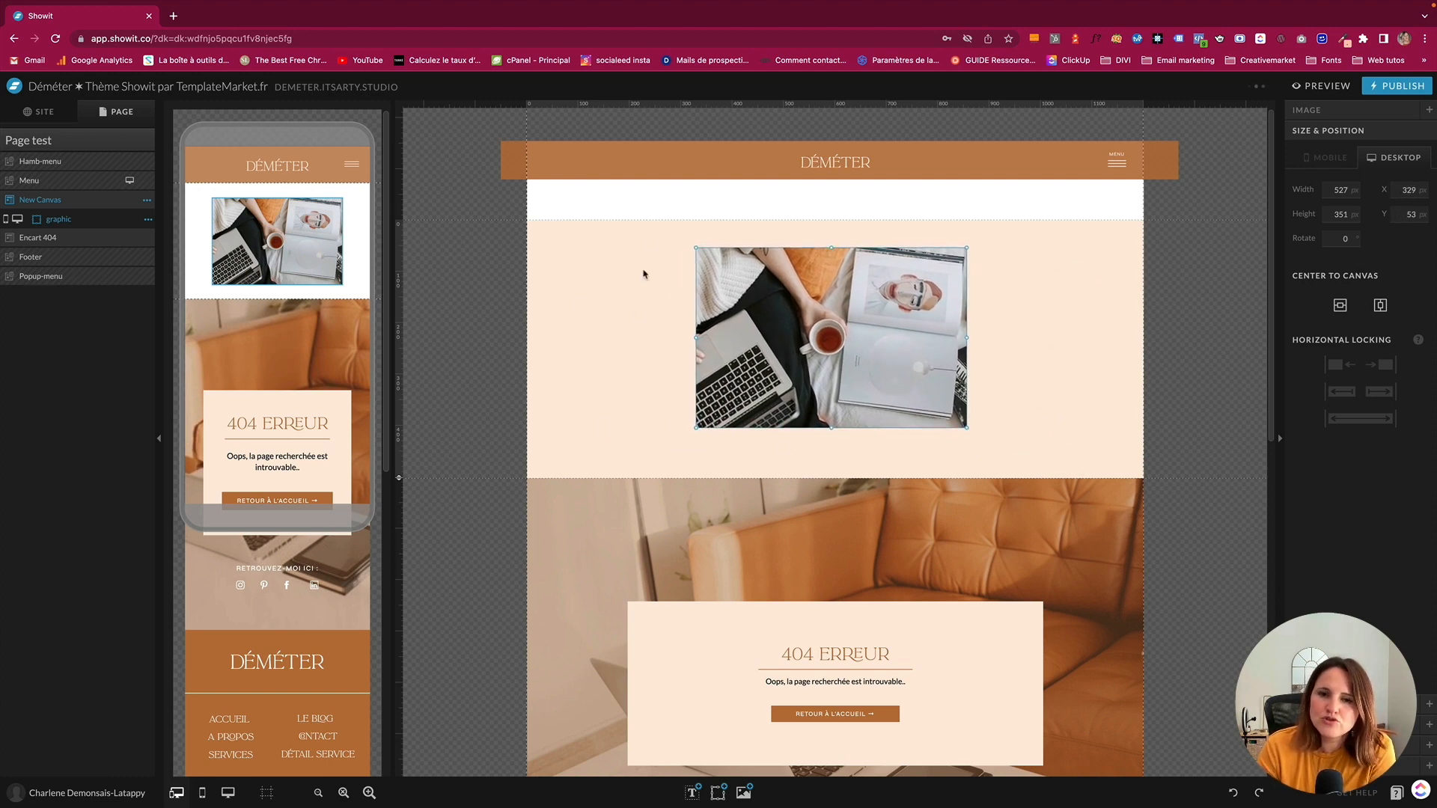
pyautogui.moveTo(919, 302); pyautogui.dragTo(782, 310)
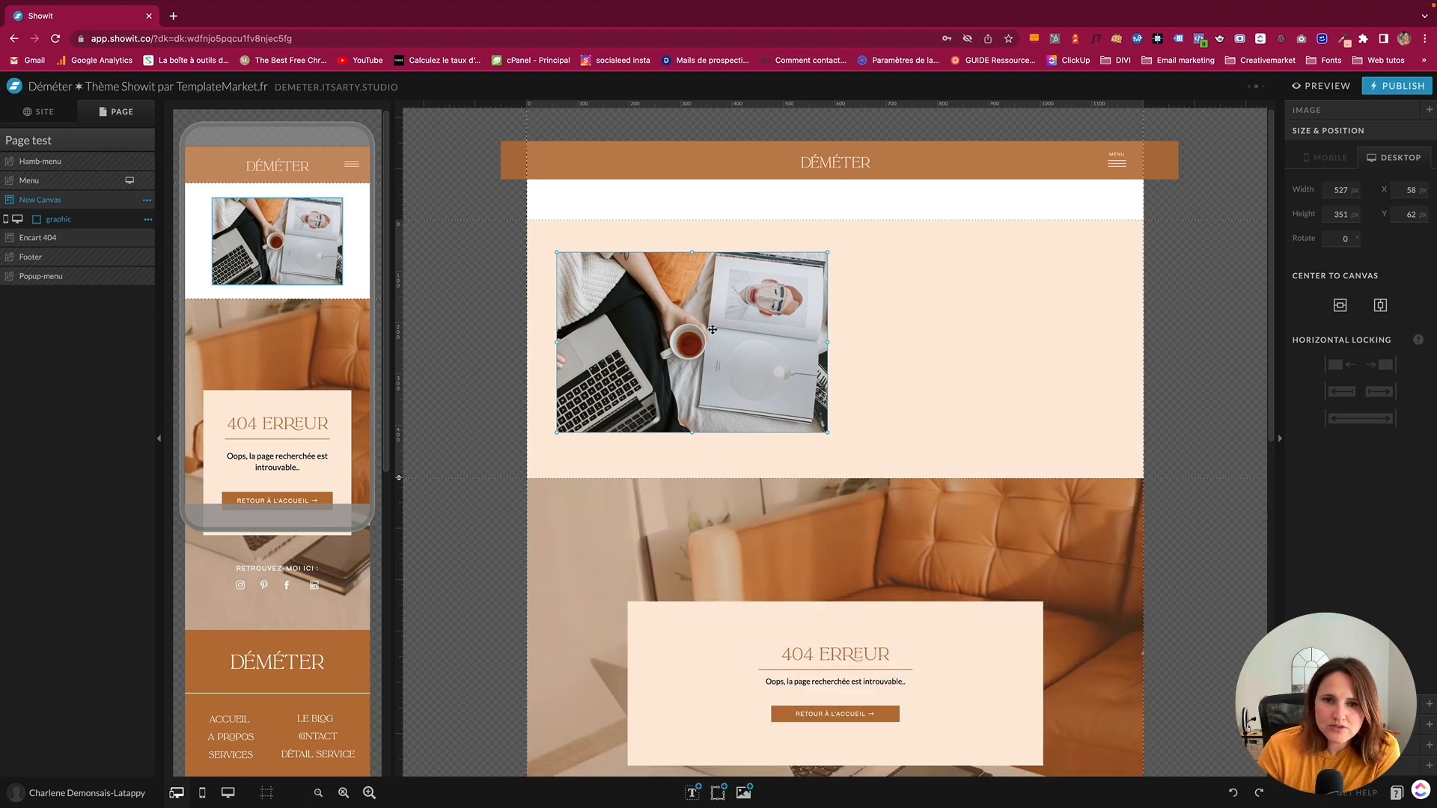
pyautogui.moveTo(712, 329)
pyautogui.mouseDown()
pyautogui.moveTo(685, 352)
pyautogui.moveTo(692, 332)
pyautogui.mouseUp()
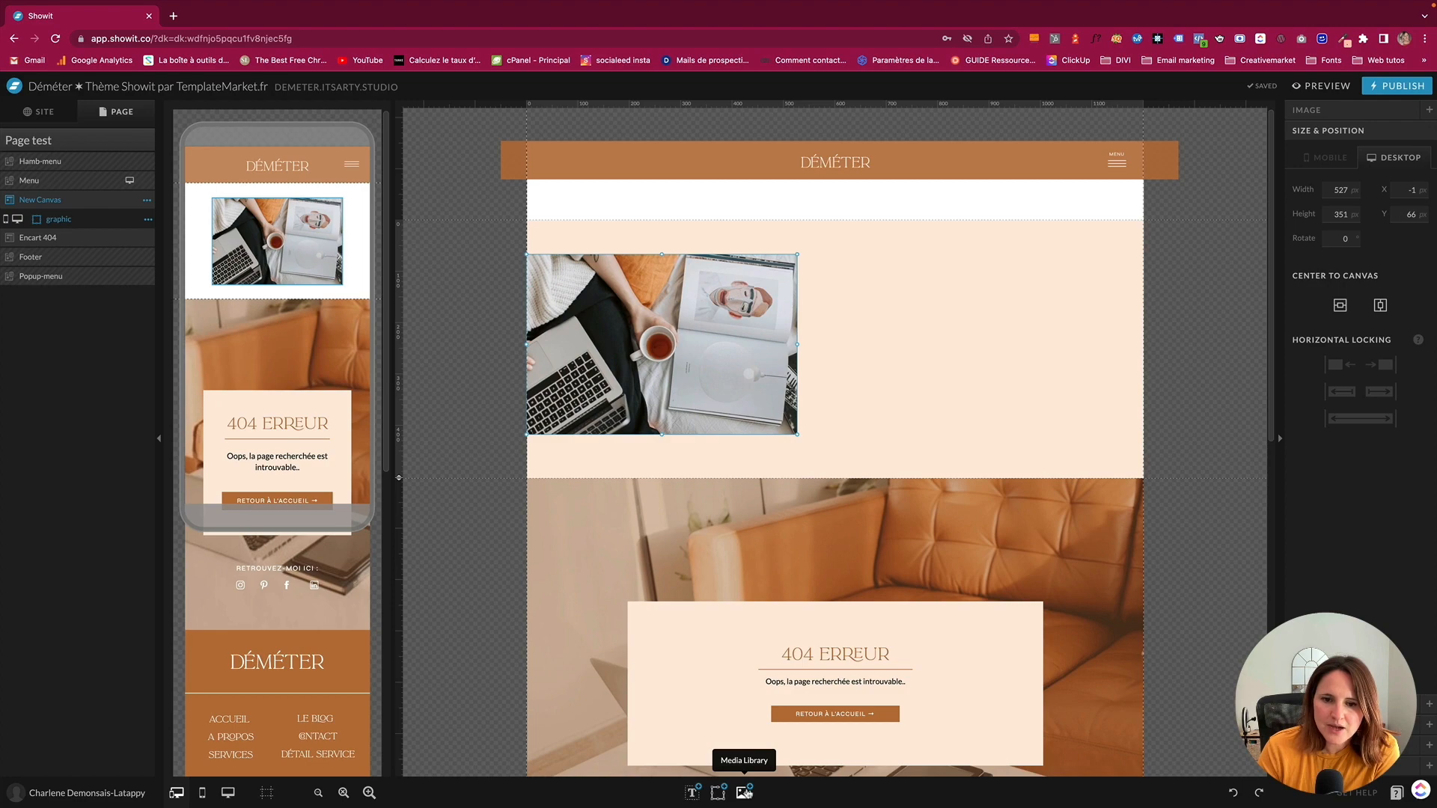
# Add the dried-palm vase photo from the THEME - Déméter folder and enlarge it to about 360 × 511 px
pyautogui.click(746, 793)
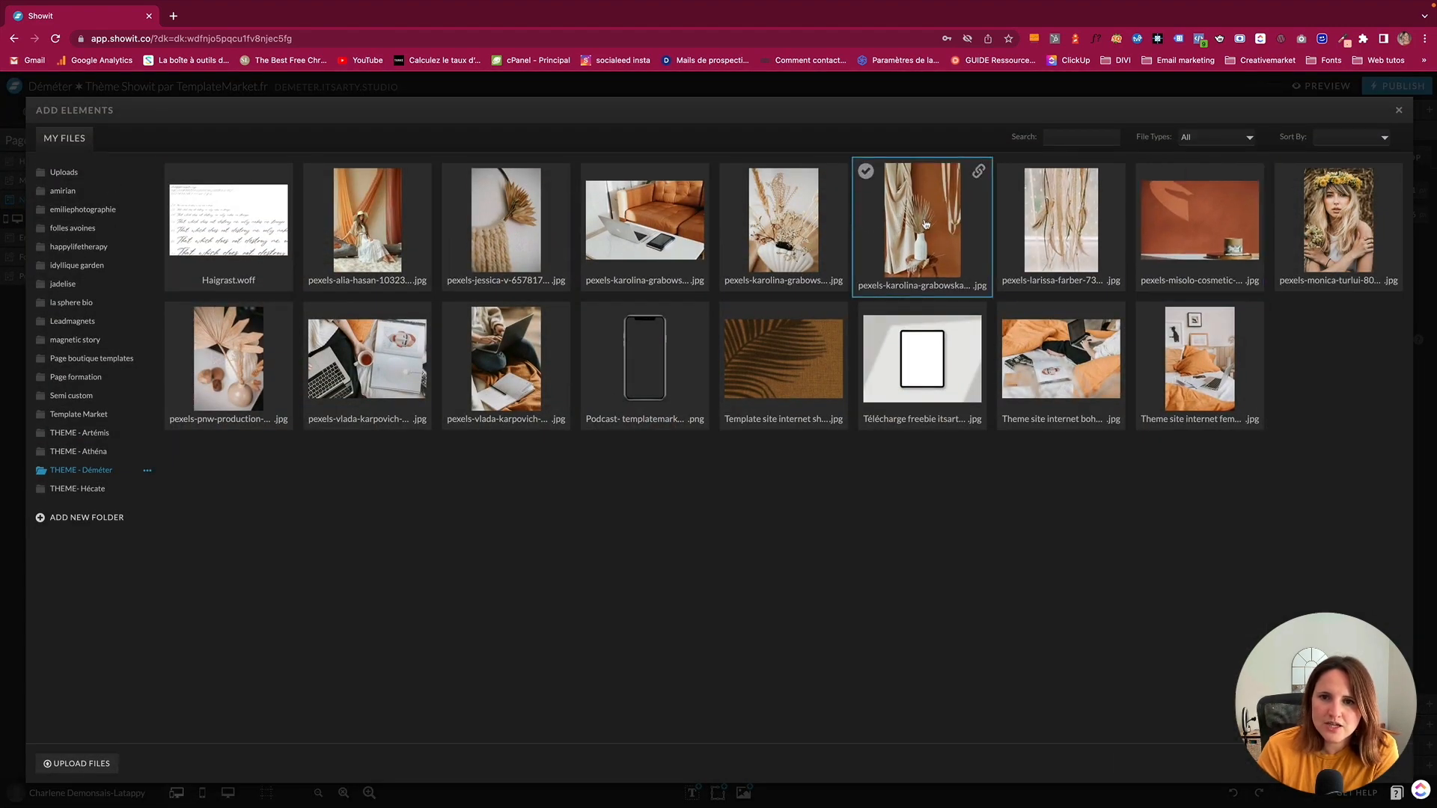
pyautogui.click(926, 224)
pyautogui.click(1302, 764)
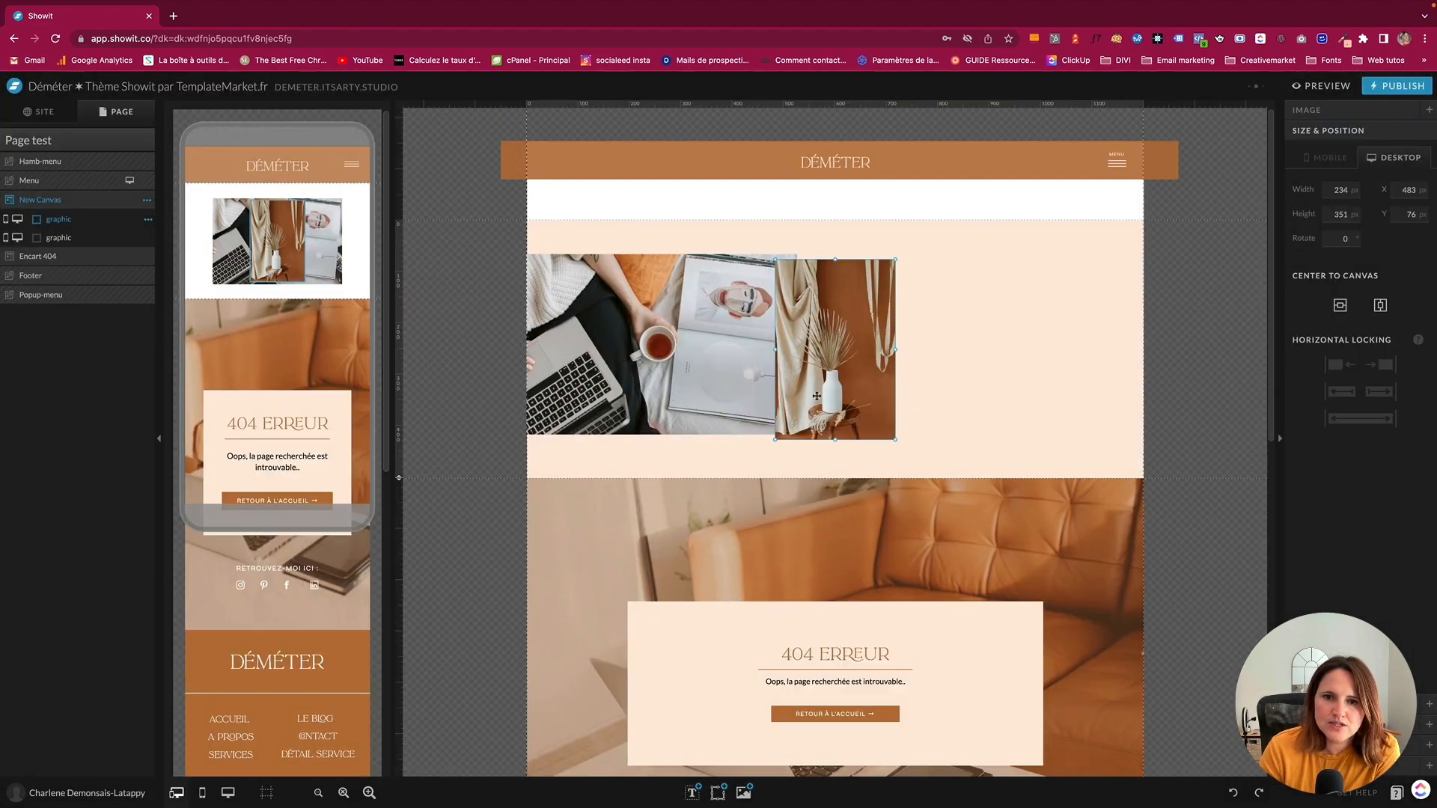
pyautogui.moveTo(817, 396); pyautogui.dragTo(766, 368)
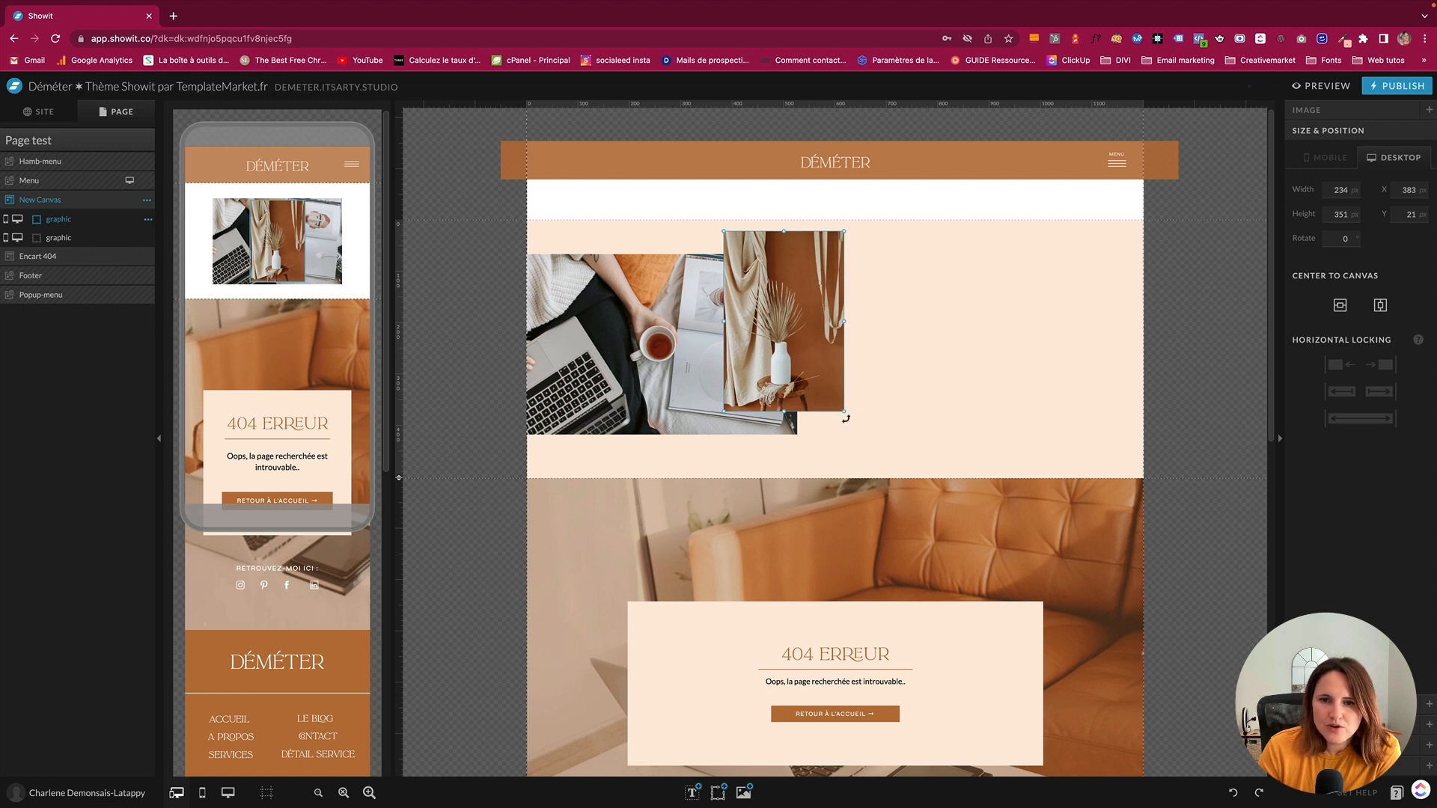
pyautogui.moveTo(845, 411); pyautogui.dragTo(908, 493)
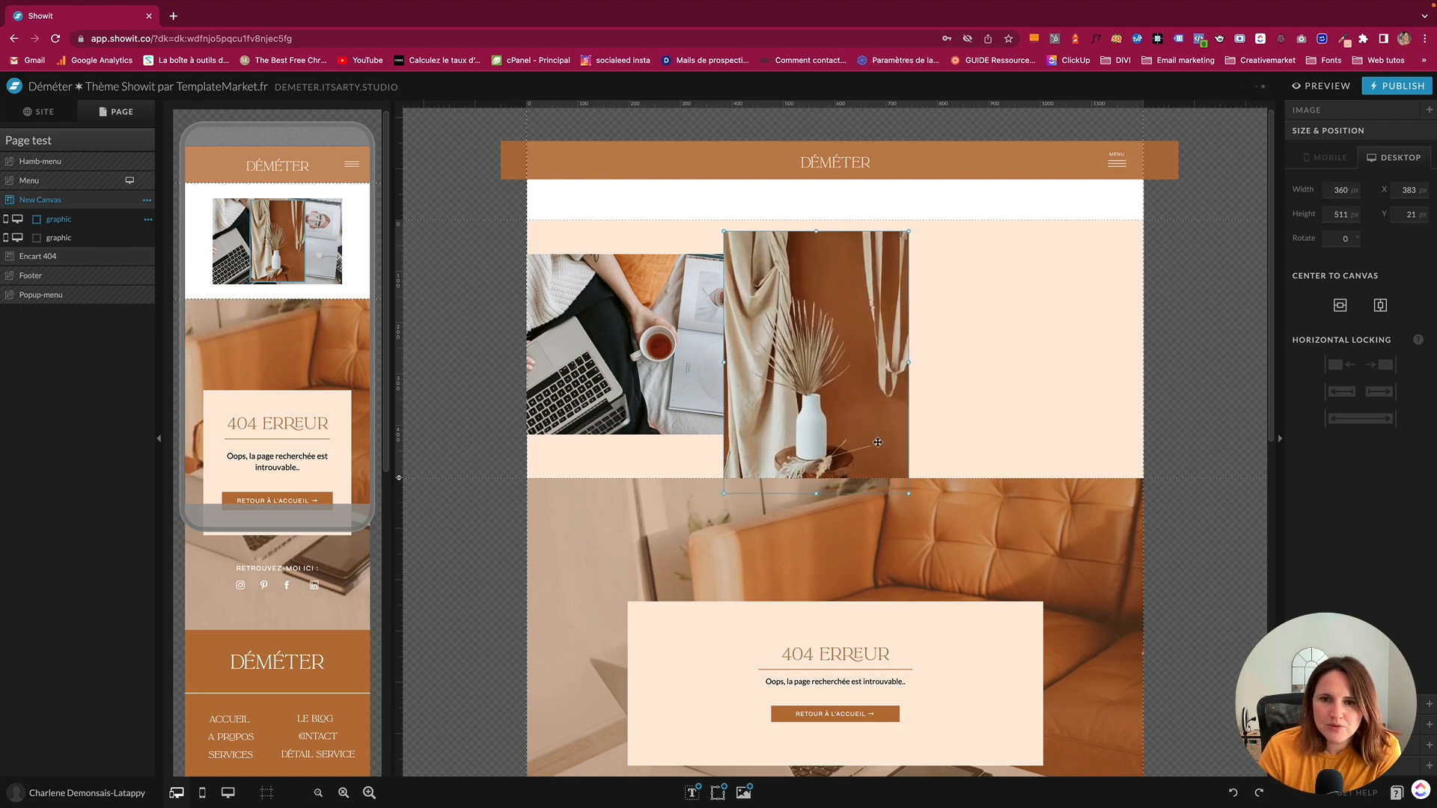
pyautogui.moveTo(878, 442); pyautogui.dragTo(849, 434)
# Extend the new canvas downward and place the vase photo at its left edge, with the laptop photo on the right side
pyautogui.moveTo(397, 476); pyautogui.dragTo(399, 602)
pyautogui.click(670, 397)
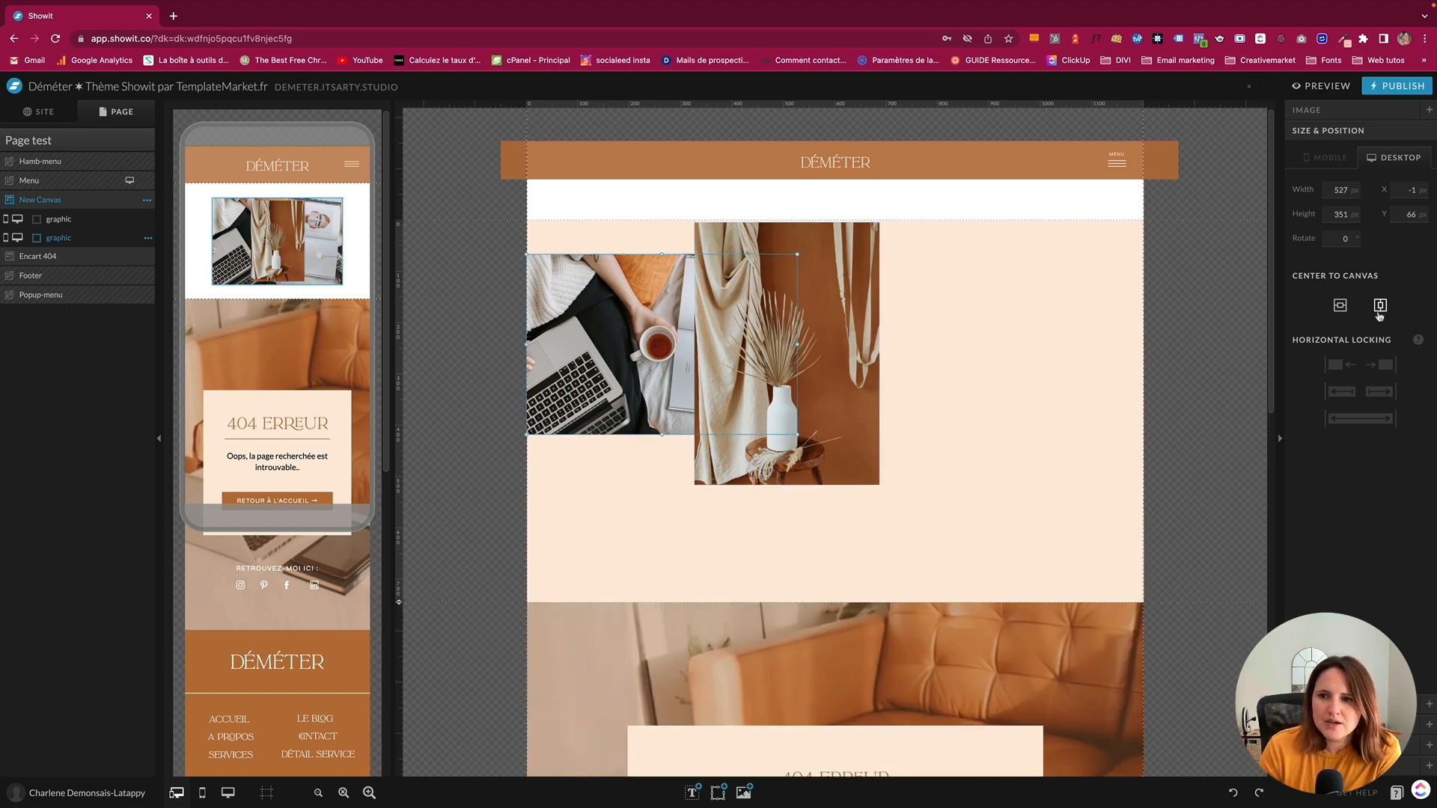
pyautogui.moveTo(670, 397); pyautogui.dragTo(996, 444)
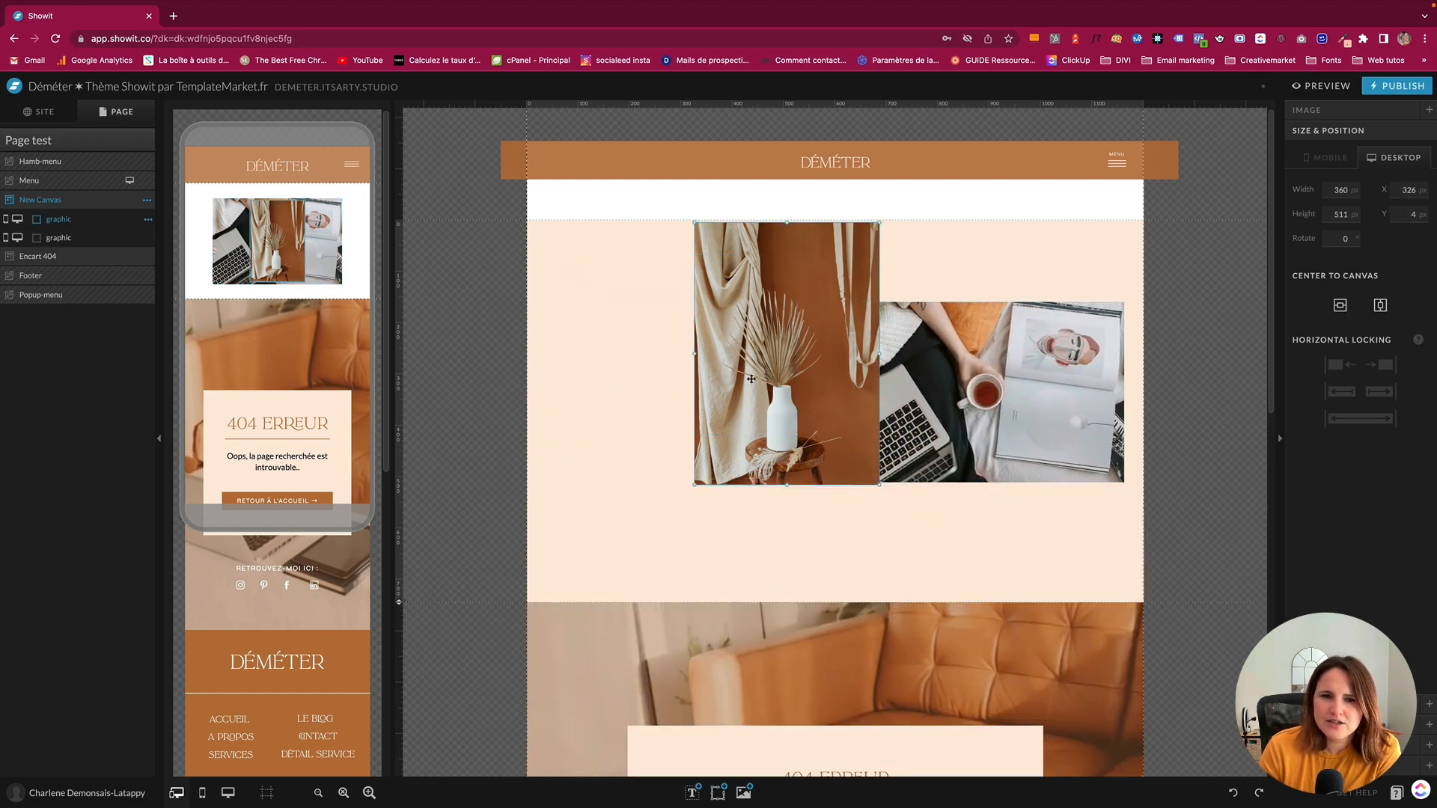
pyautogui.moveTo(766, 368); pyautogui.dragTo(598, 428)
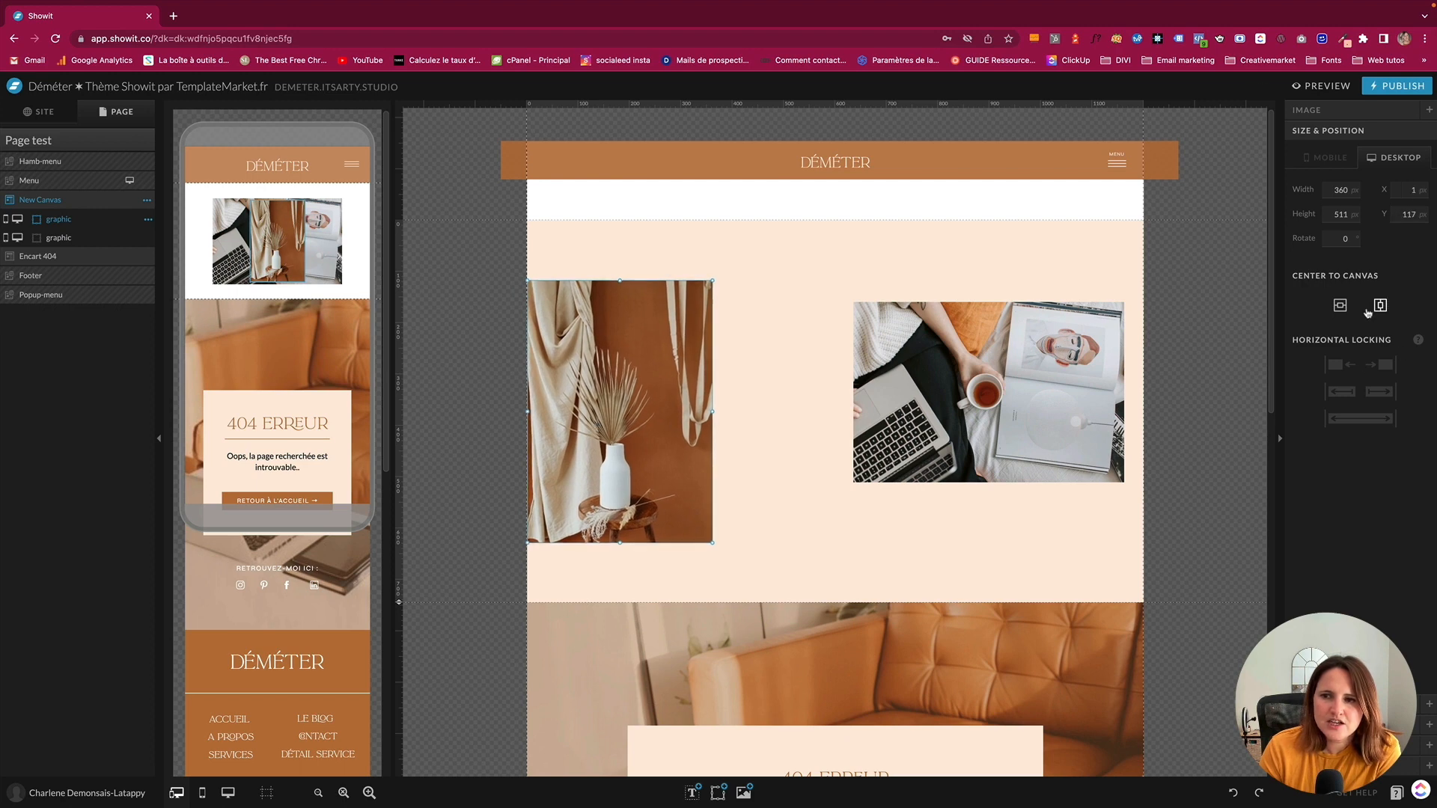
# Narrow the laptop photo to about 326 px and layer it in front of the vase photo, vertically centered at X about 211
pyautogui.click(1106, 369)
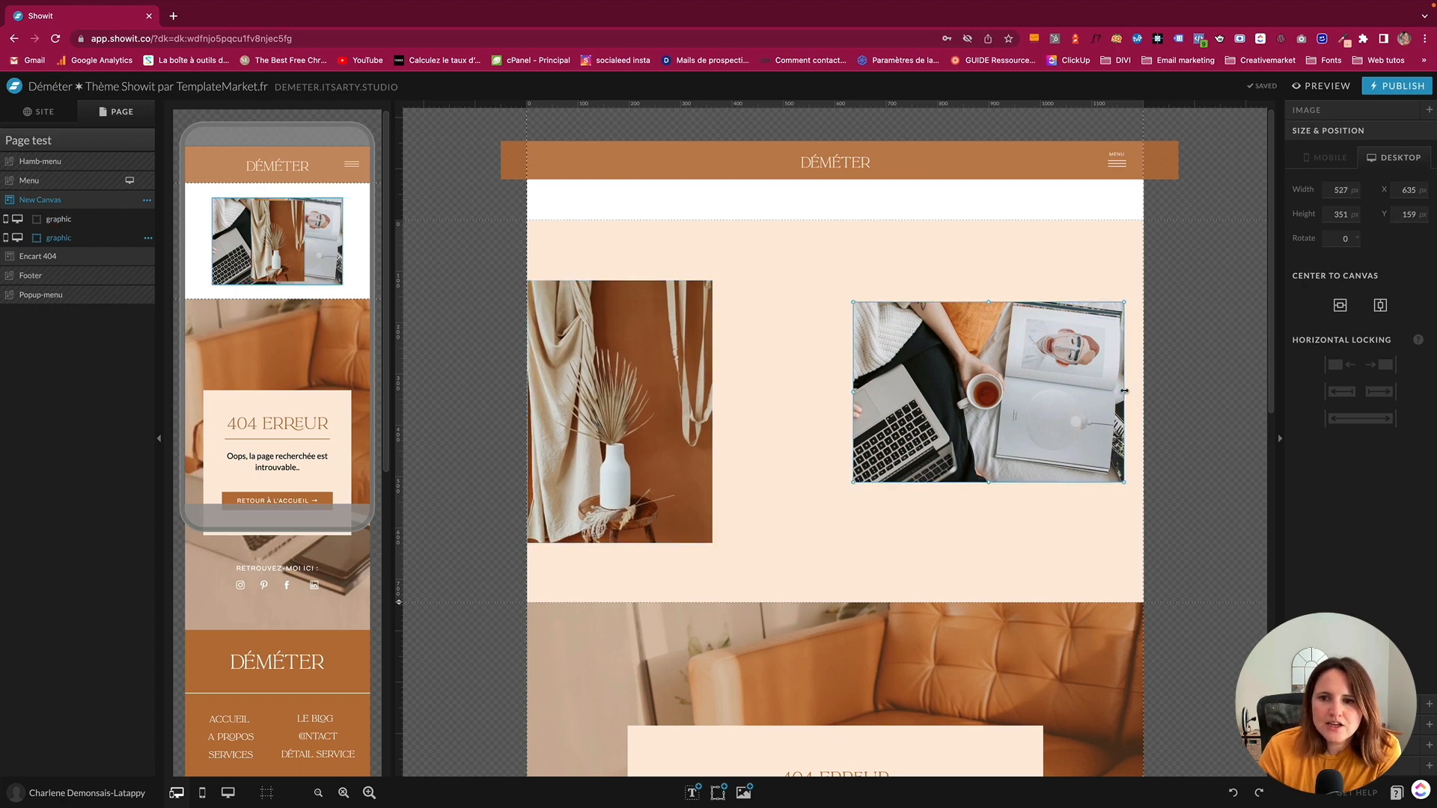
pyautogui.moveTo(1120, 392); pyautogui.dragTo(812, 435)
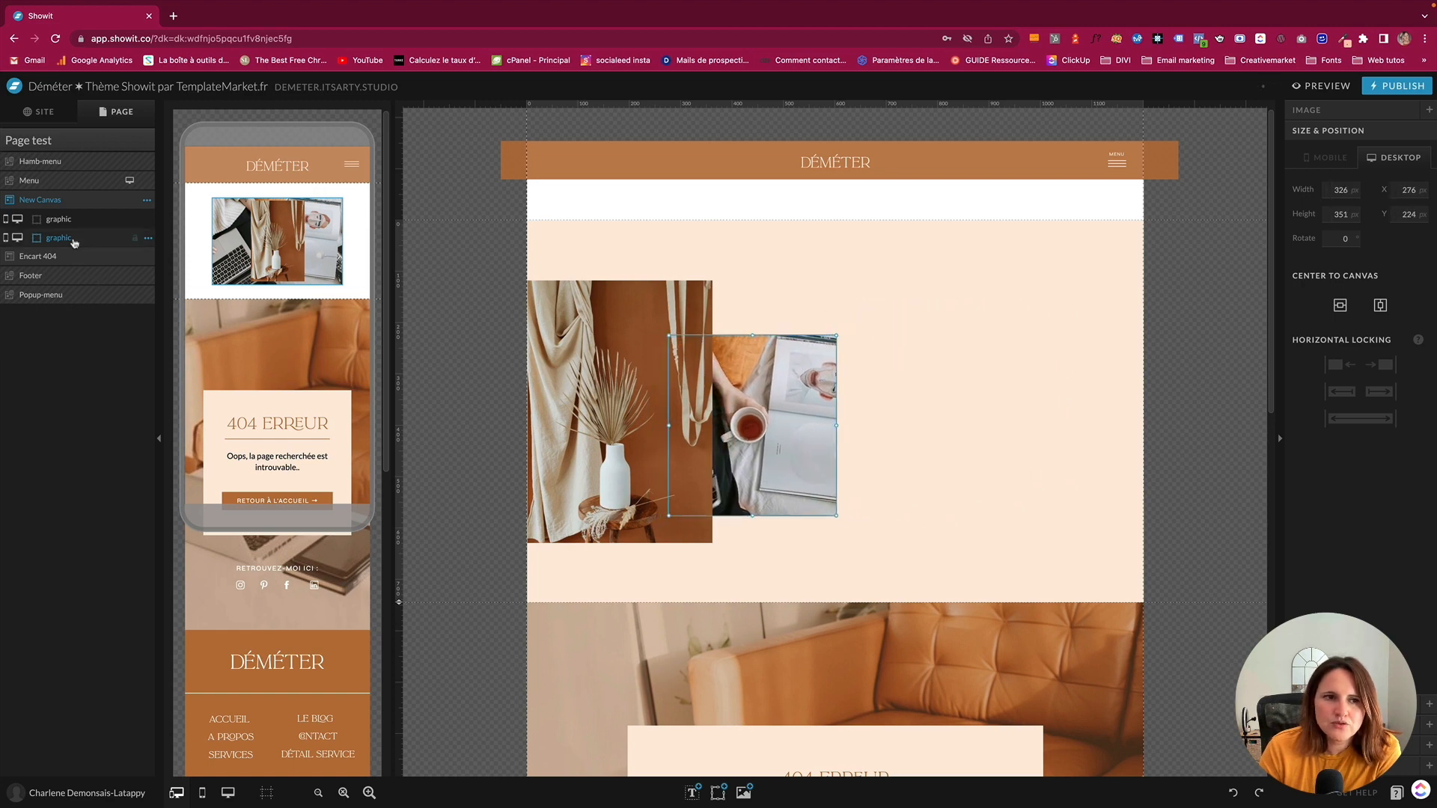
pyautogui.moveTo(75, 241); pyautogui.dragTo(68, 218)
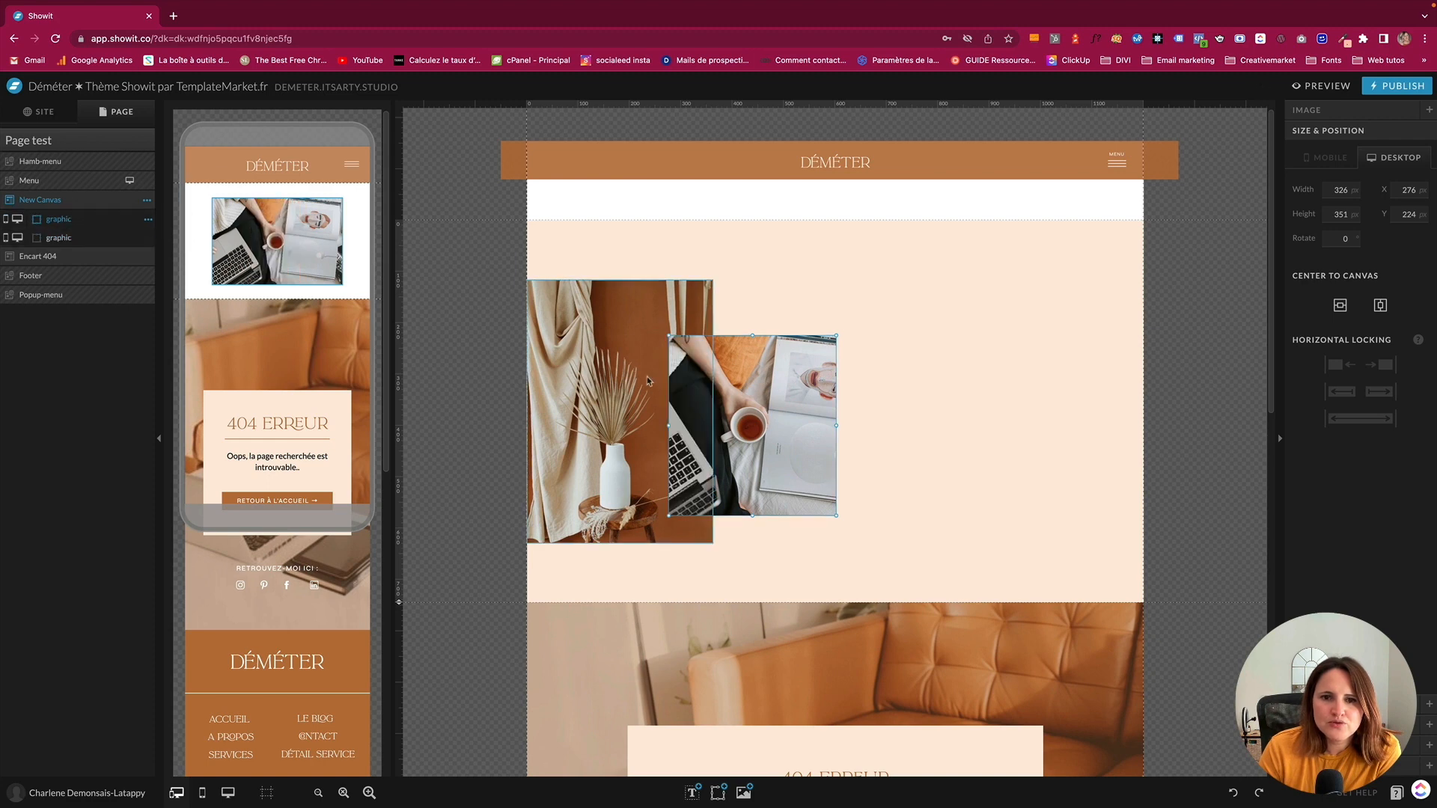
pyautogui.moveTo(754, 419); pyautogui.dragTo(721, 419)
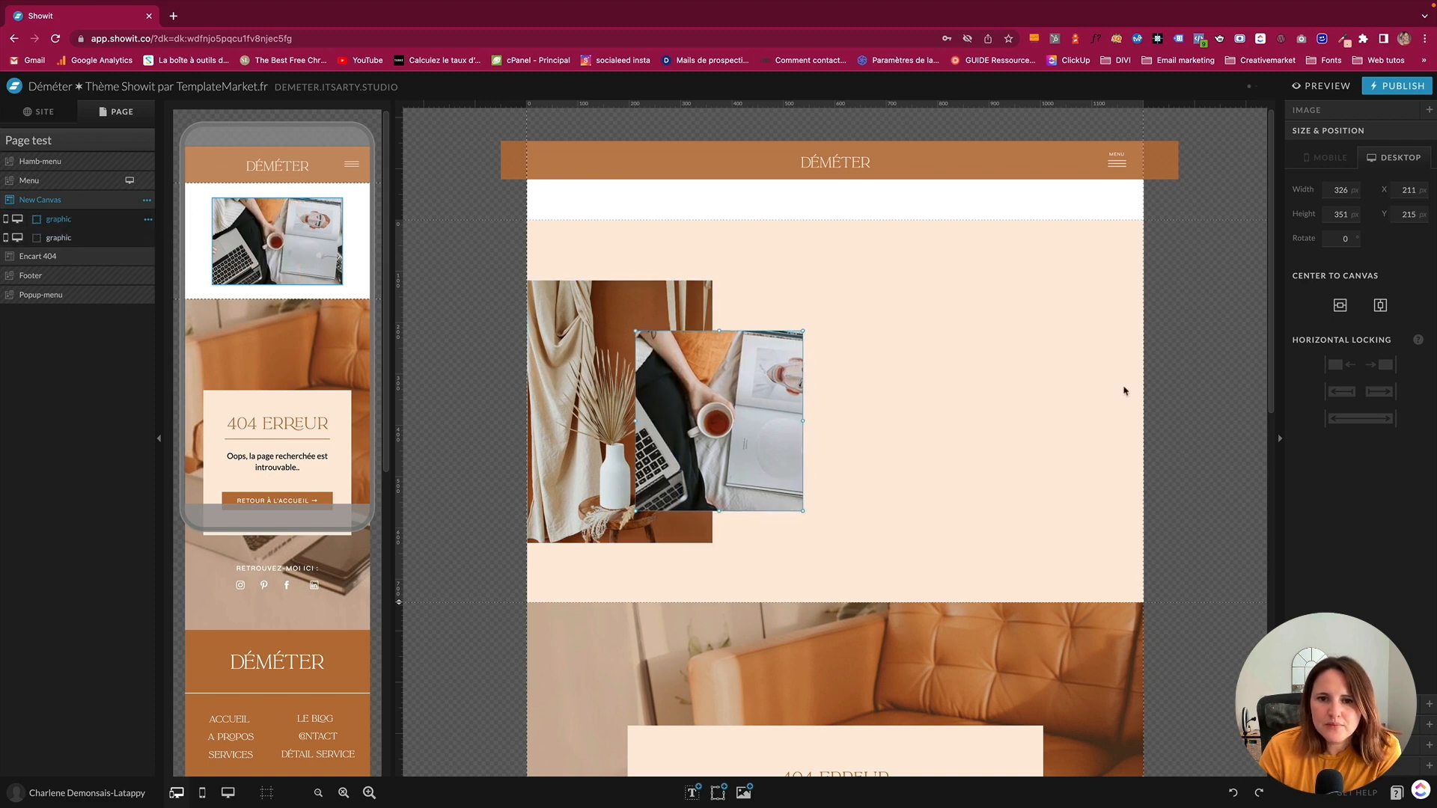
pyautogui.click(1339, 306)
pyautogui.click(920, 450)
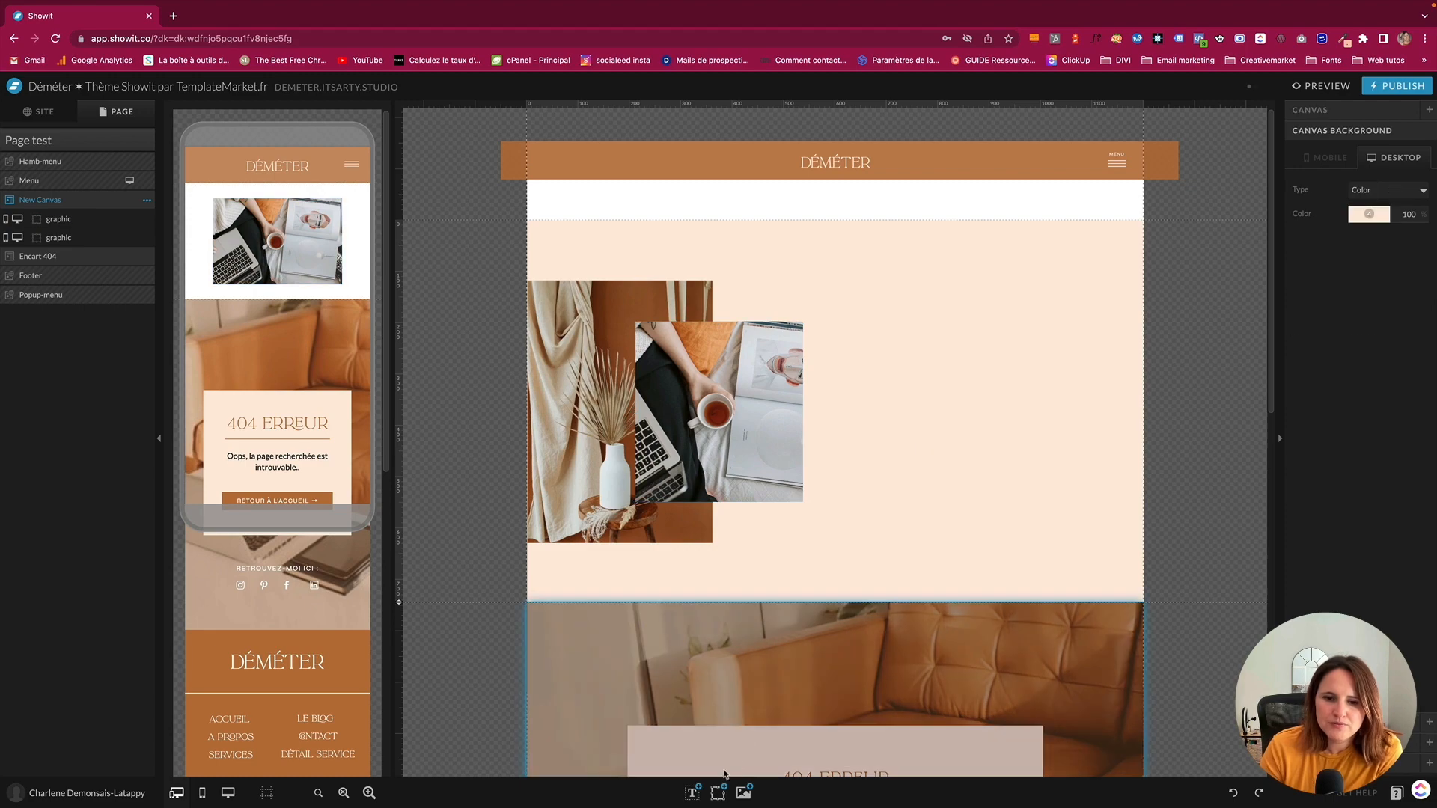
# Copy the 404 erreur title from Encart 404 into the new canvas and place it right of the photos at about X 578, Y 232
pyautogui.scroll(-2, 1014, 503)
pyautogui.click(878, 659)
pyautogui.click(862, 657)
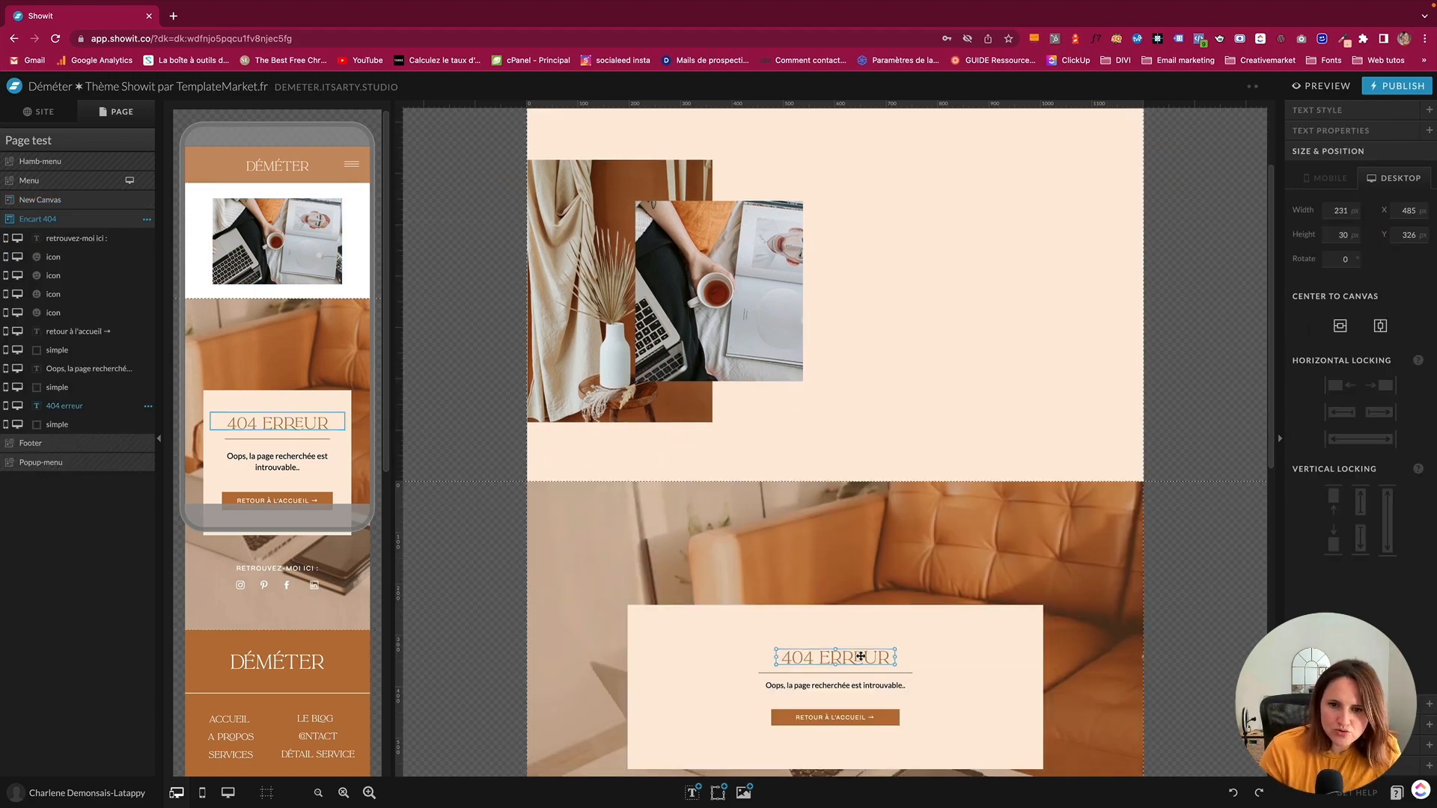
pyautogui.scroll(2, 934, 462)
pyautogui.click(945, 378)
pyautogui.press('super+v')
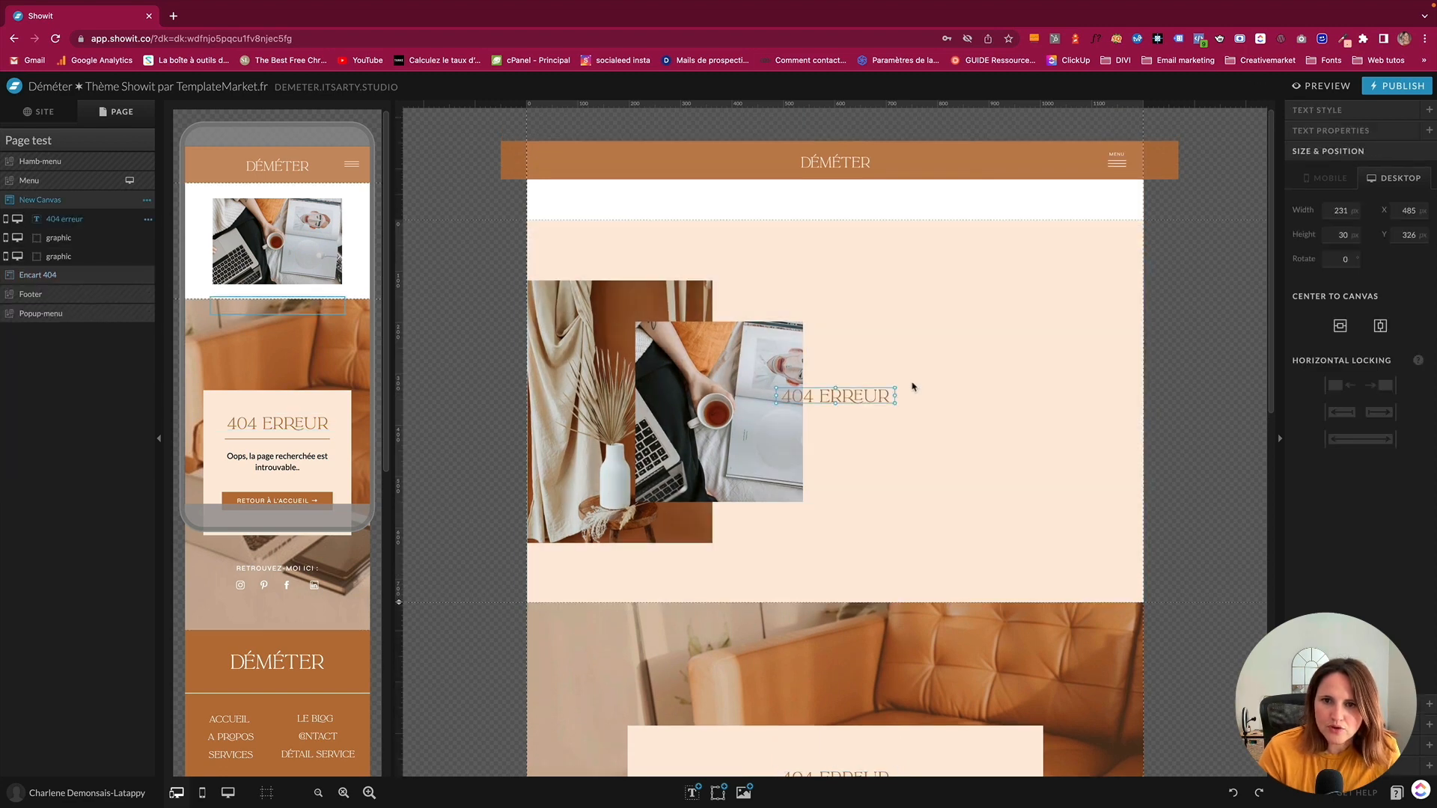
pyautogui.moveTo(887, 386); pyautogui.dragTo(915, 352)
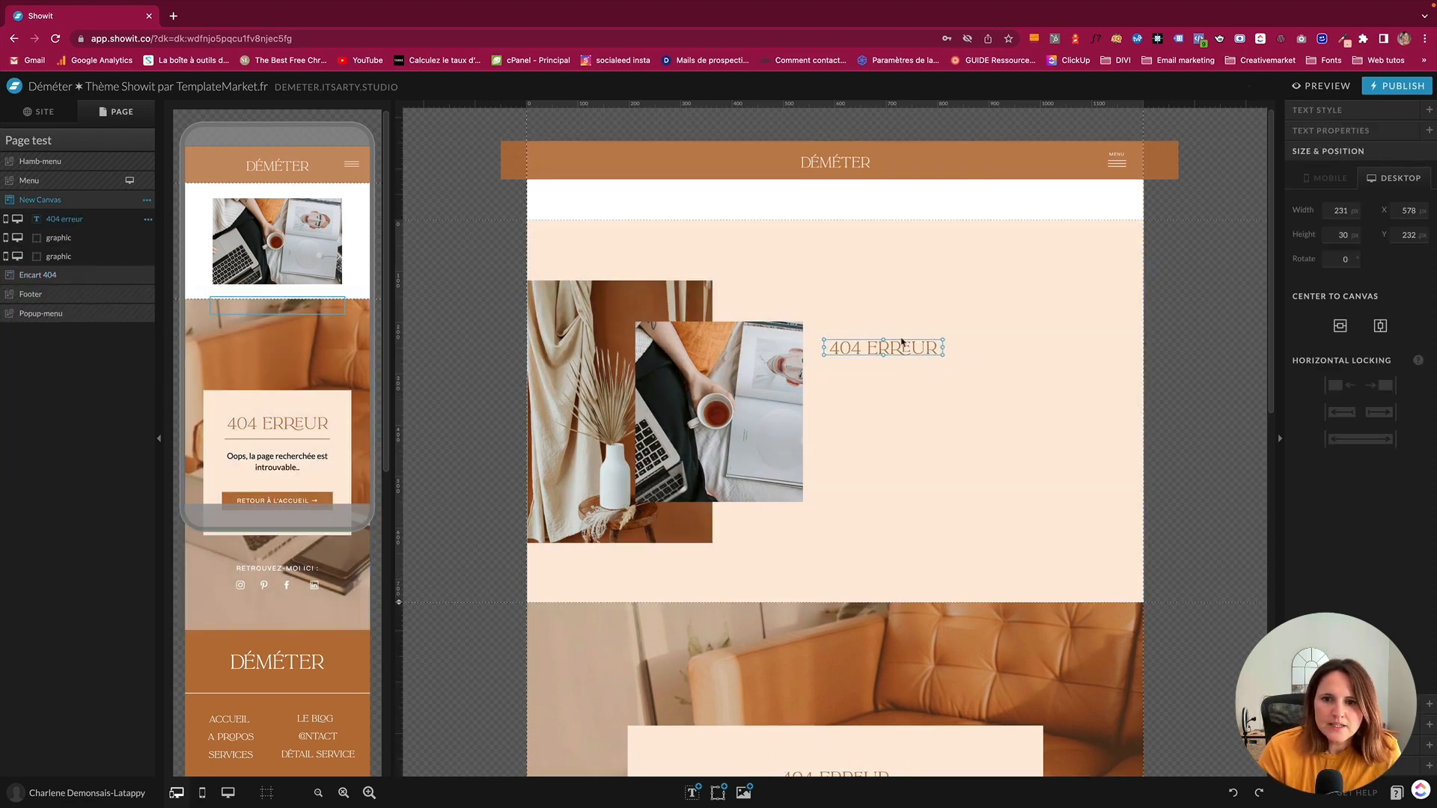
# View the text tag options of the copied title and keep h1
pyautogui.doubleClick(914, 346)
pyautogui.click(999, 399)
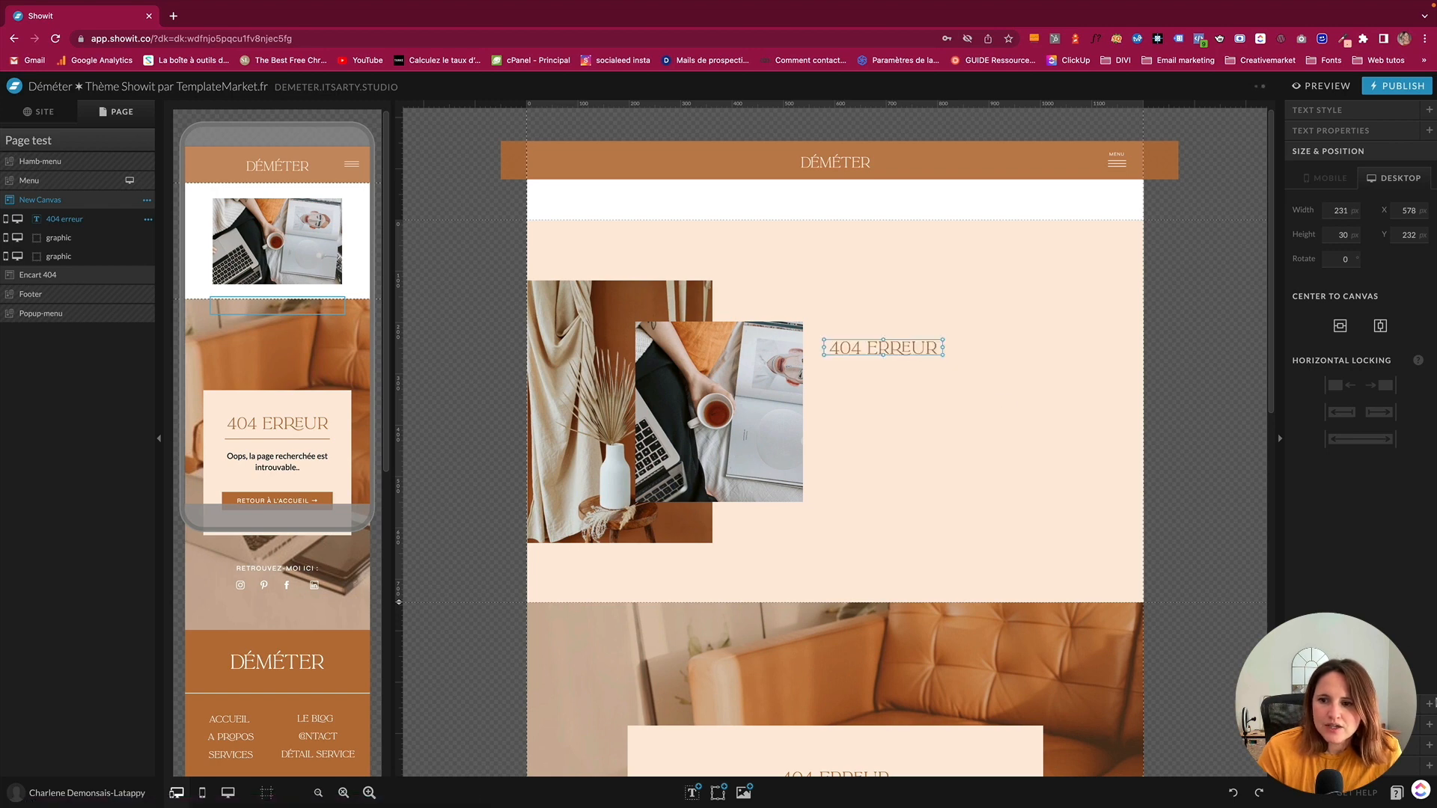
pyautogui.click(1364, 134)
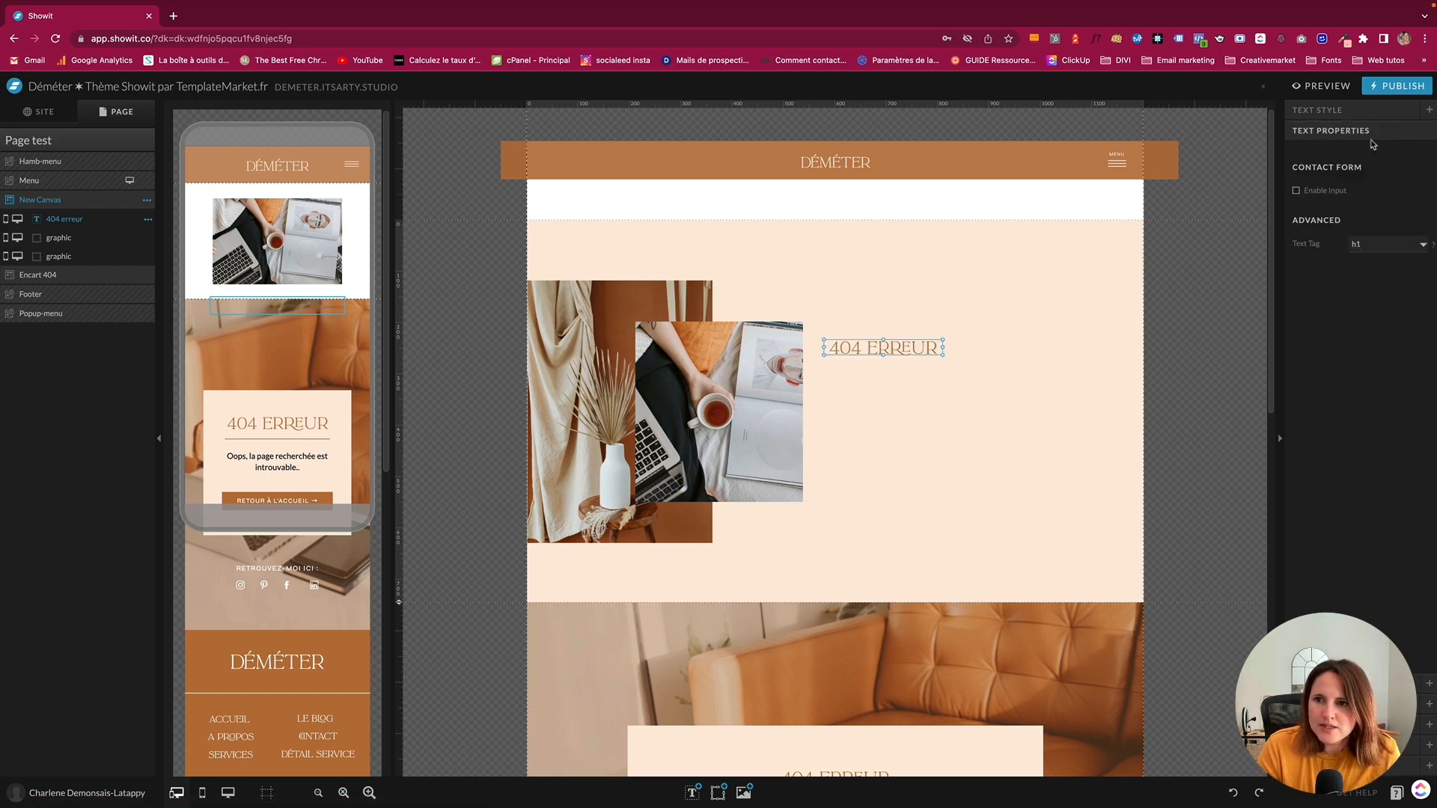
pyautogui.click(1376, 247)
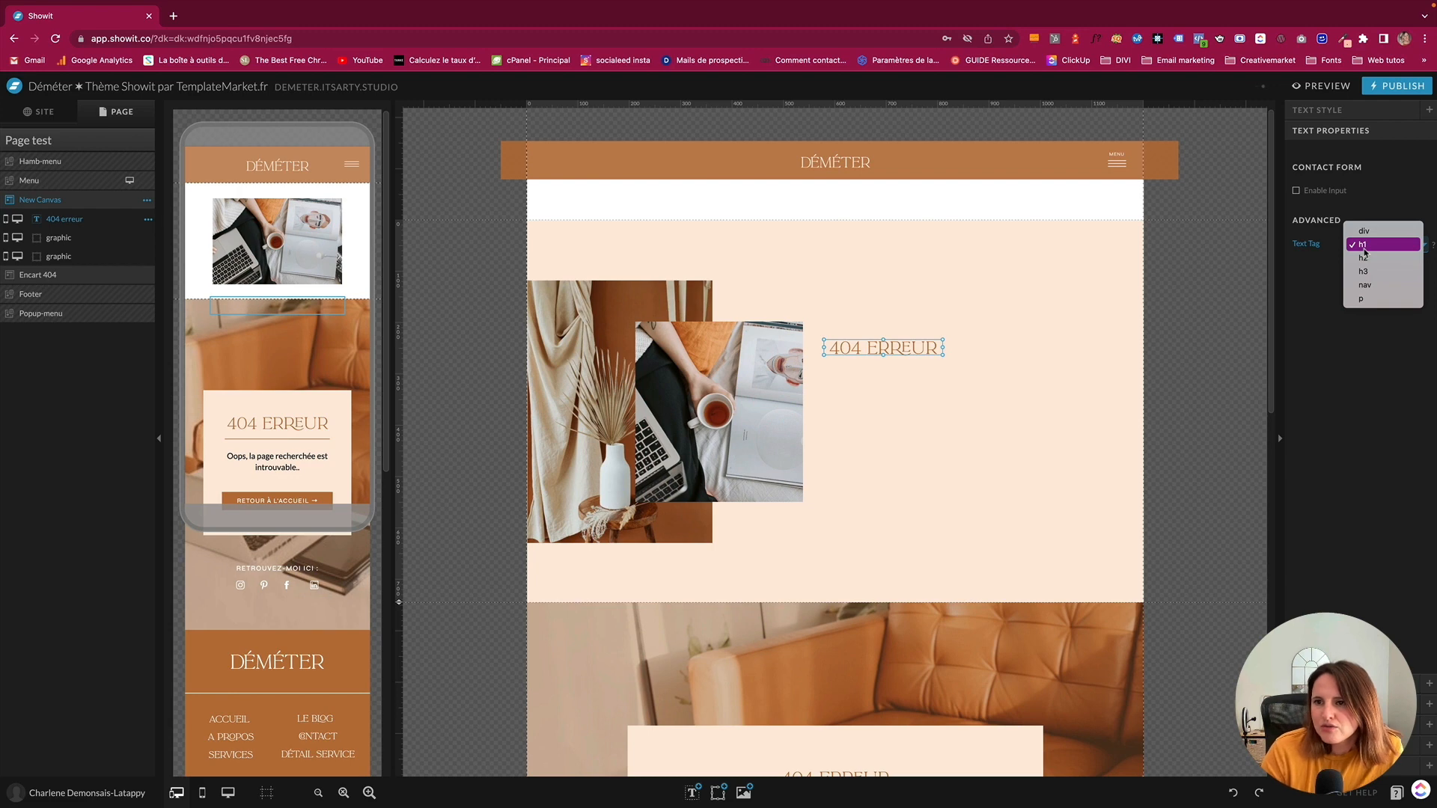
pyautogui.click(1363, 245)
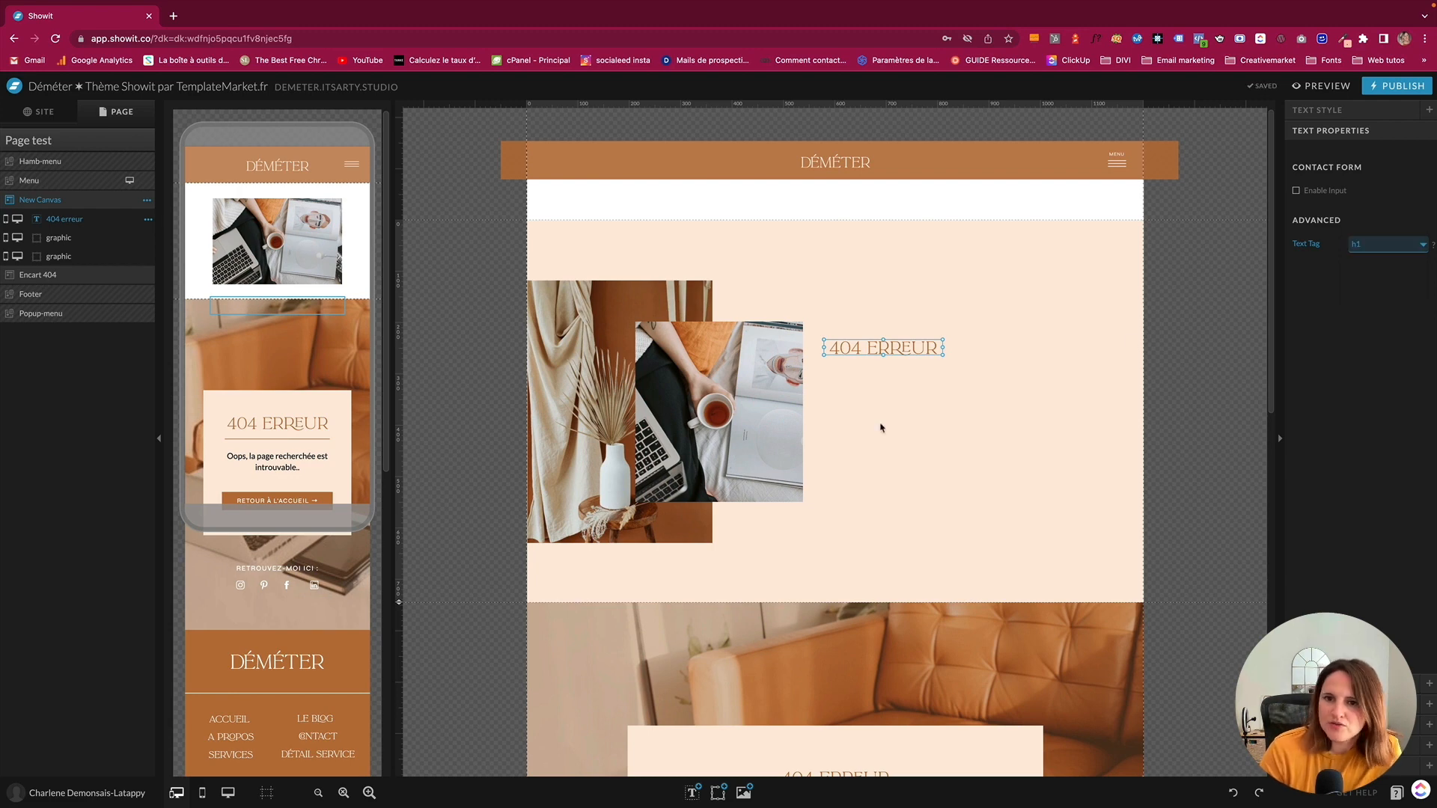
# Replace the copied title's text with "MON TITRE ICI" and widen its box so the title fits on one line
pyautogui.doubleClick(900, 348)
pyautogui.write('MO')
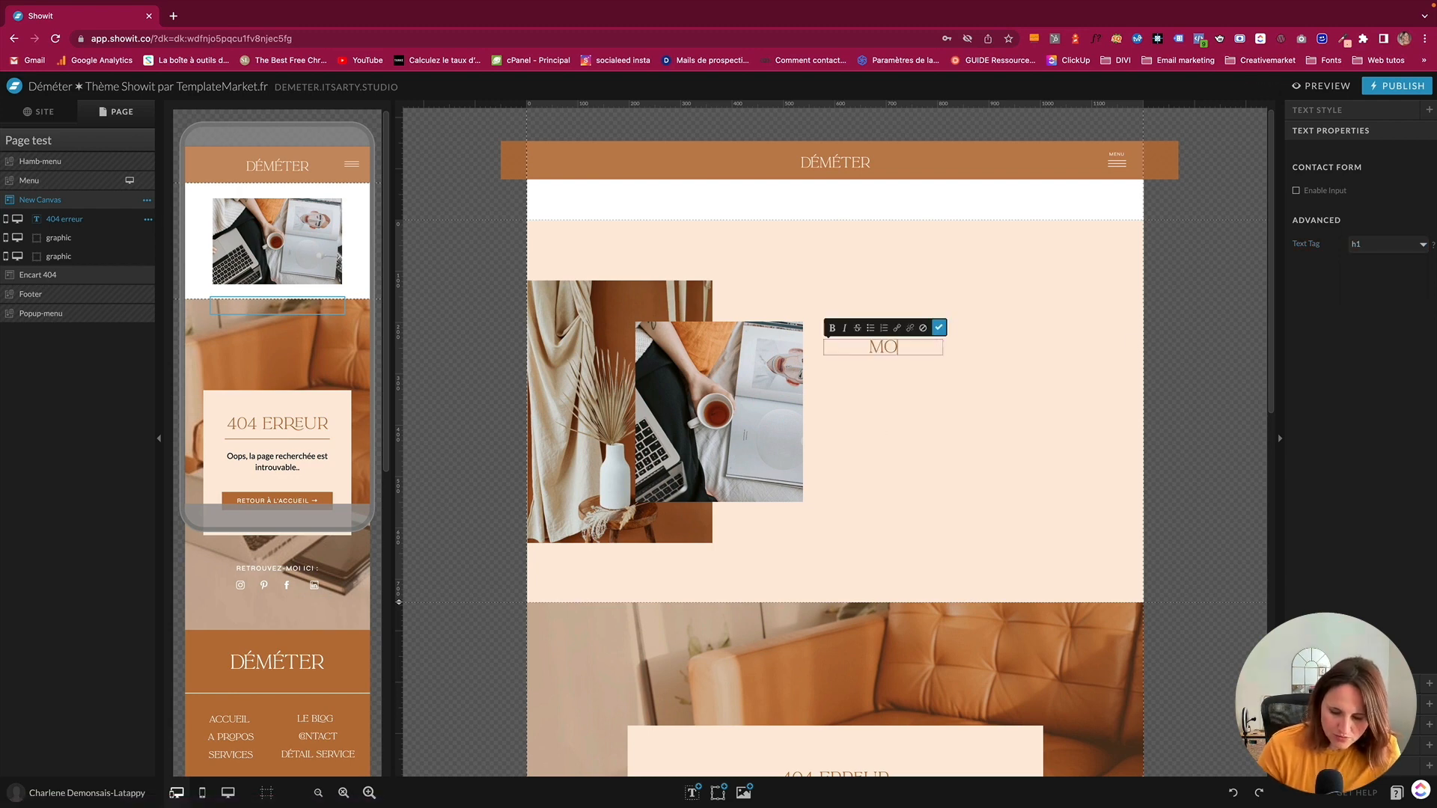
pyautogui.write('N TITRE ICI')
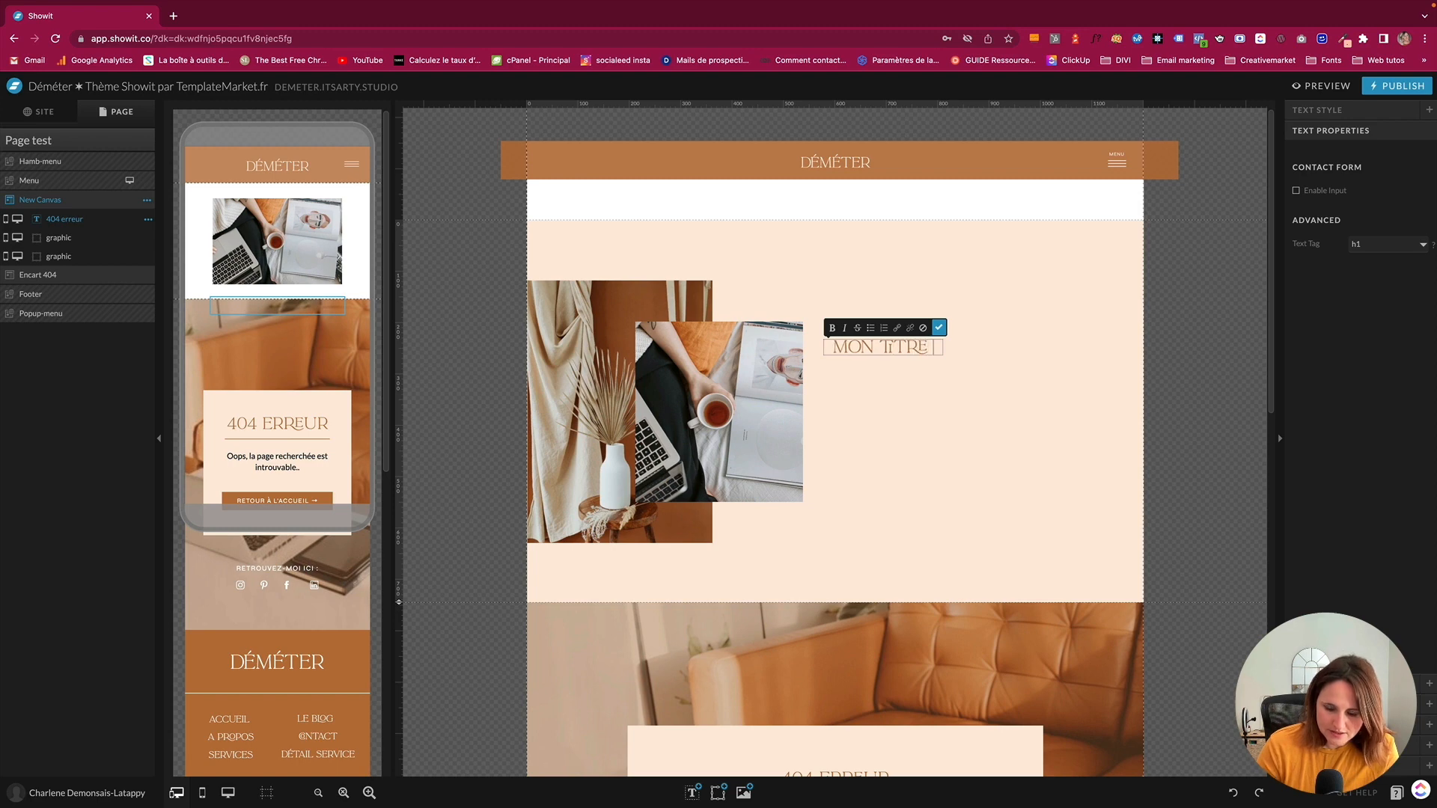
pyautogui.click(940, 327)
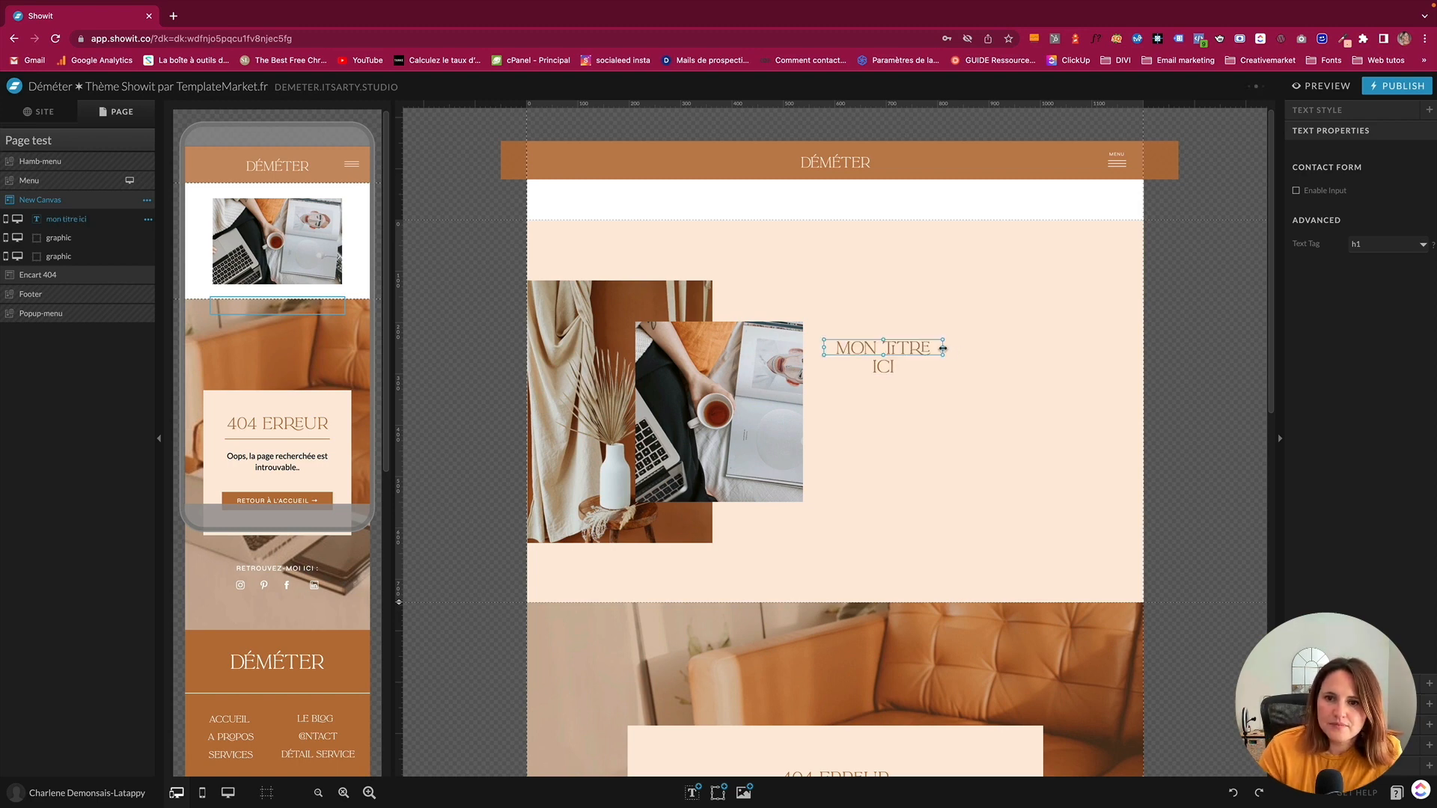
pyautogui.moveTo(943, 348); pyautogui.dragTo(982, 352)
pyautogui.click(1003, 374)
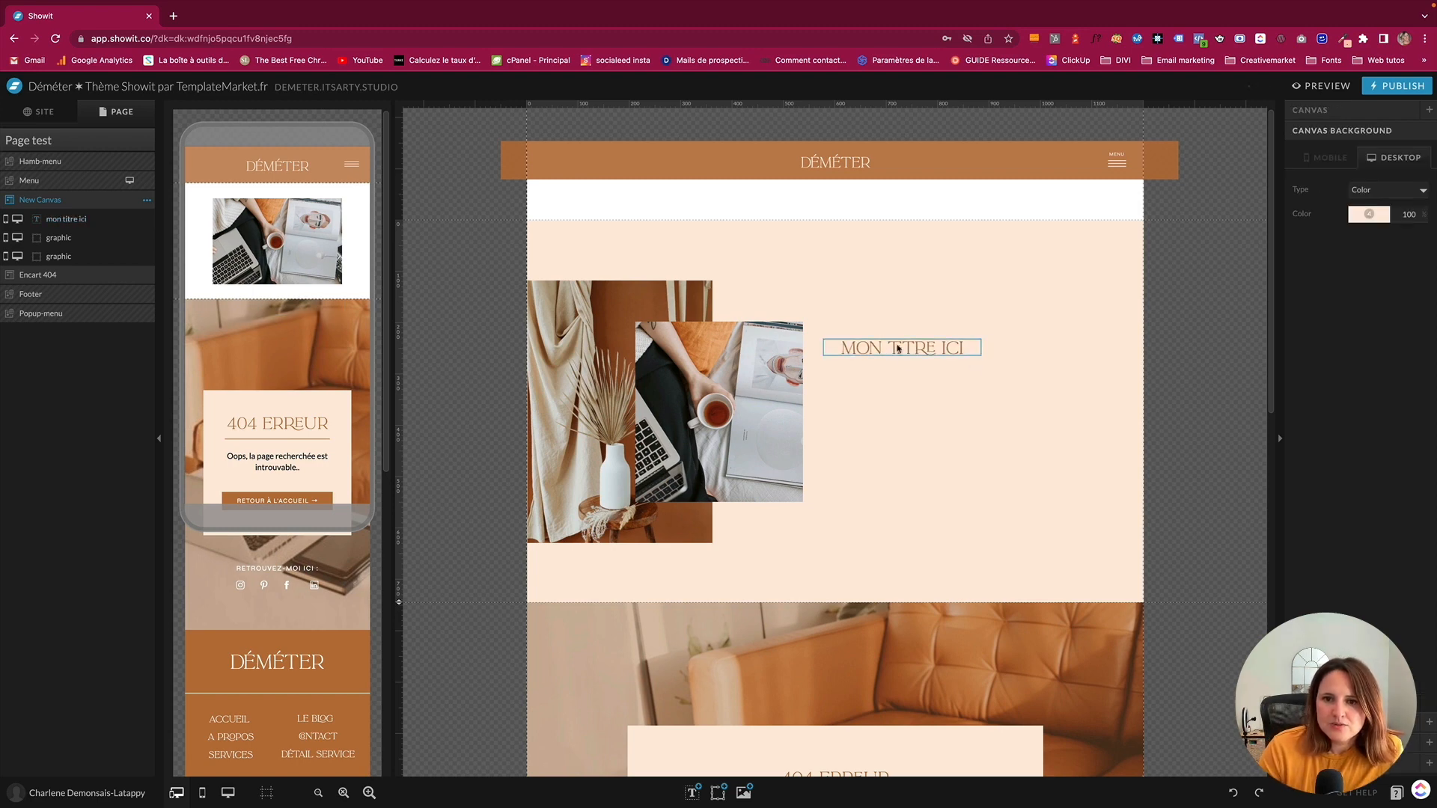
pyautogui.scroll(-3, 873, 730)
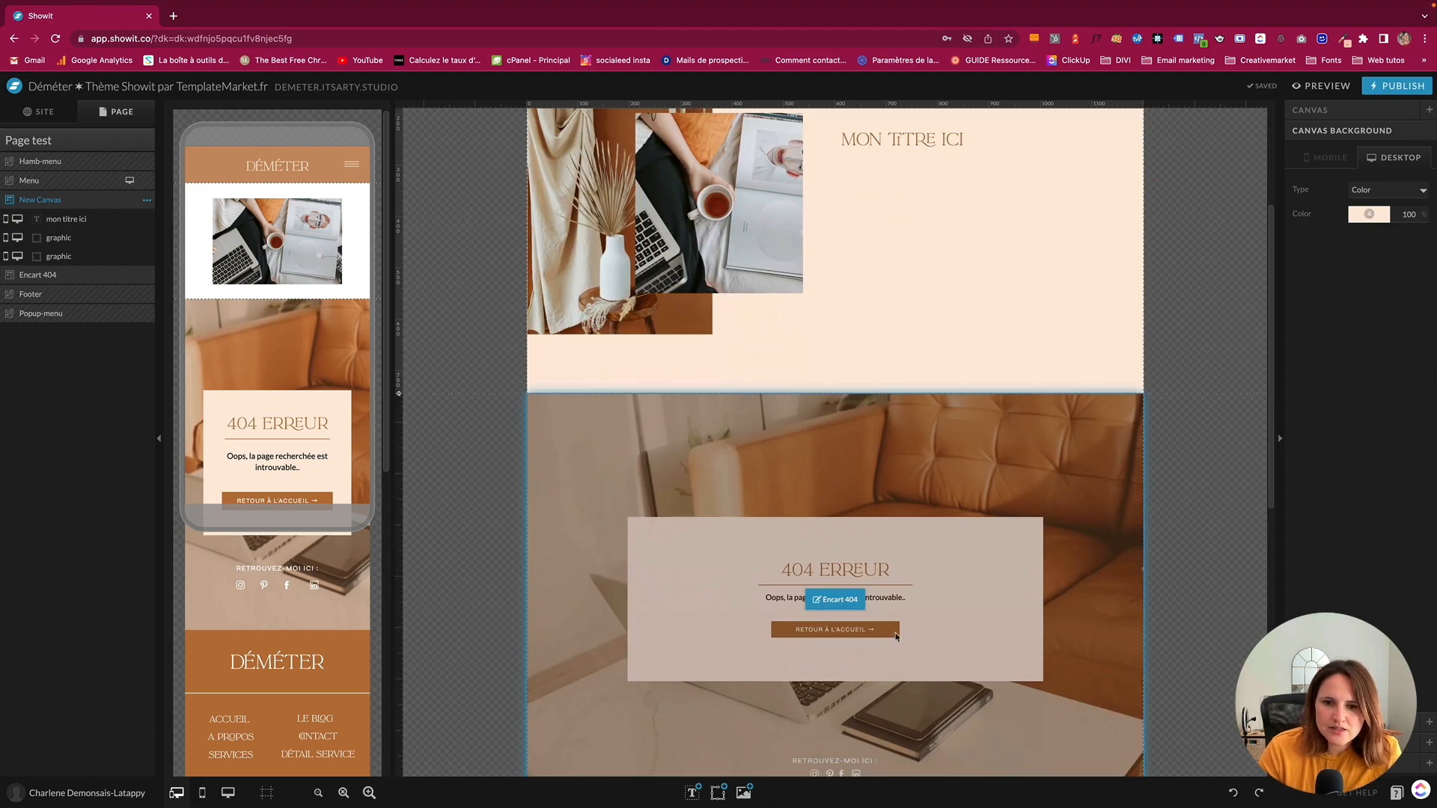
# Copy the paragraph from Encart 404 into the new canvas beneath the MON TITRE ICI title and left-align its text
pyautogui.click(886, 600)
pyautogui.moveTo(887, 603); pyautogui.dragTo(987, 362)
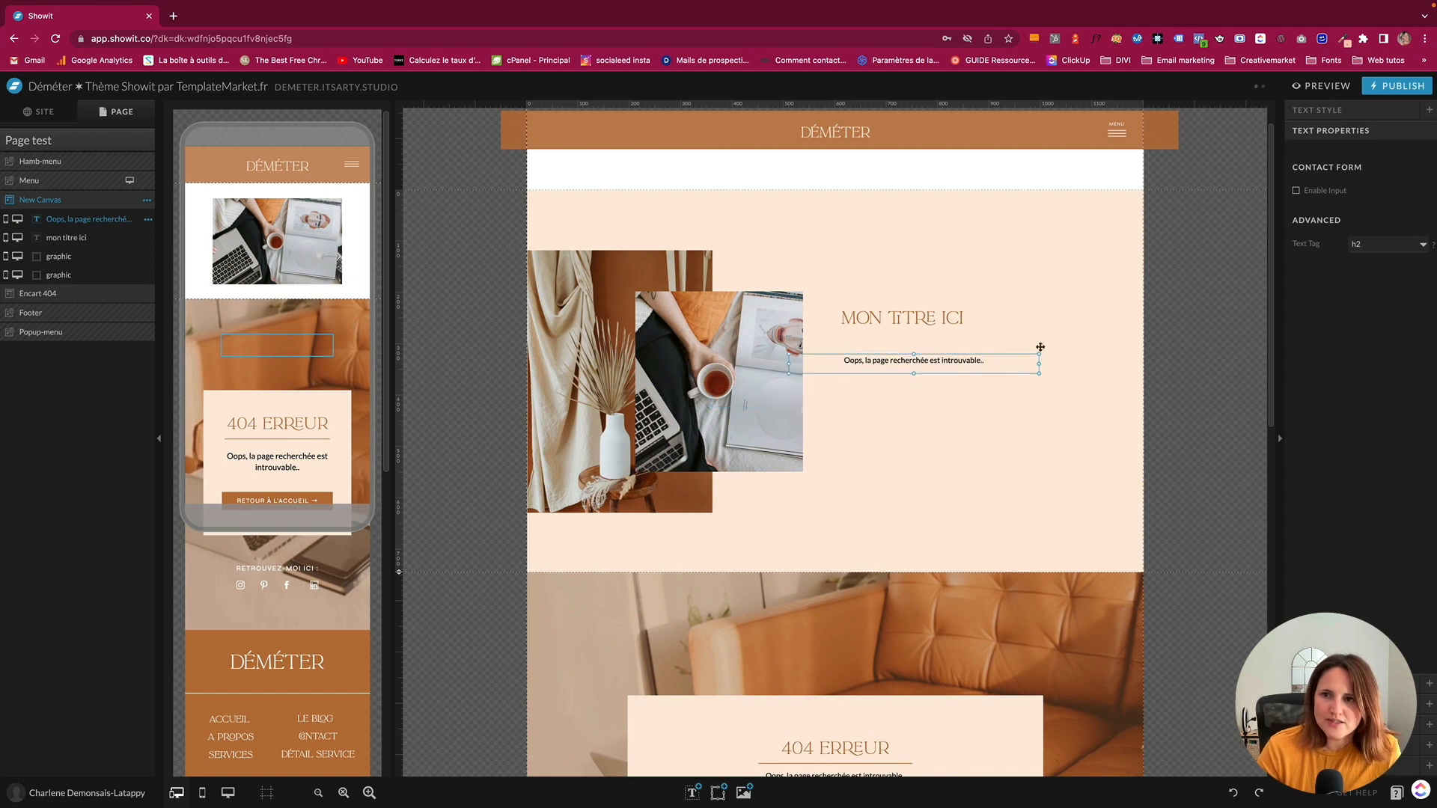
pyautogui.click(1346, 110)
pyautogui.click(1362, 343)
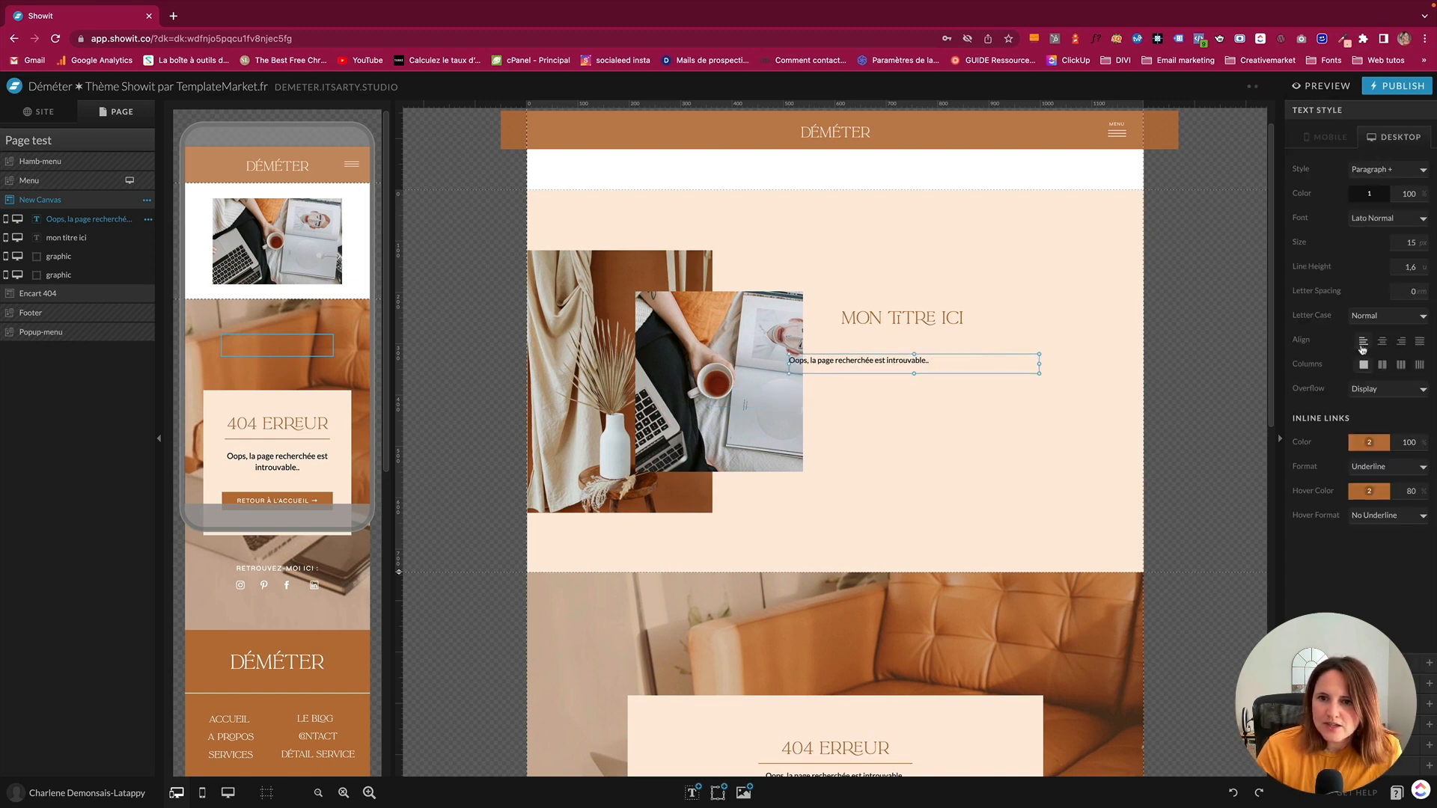
# Append "Lorem ipsum mon texte s'affiche ici blablabla." to the copied paragraph, place it directly under the title and fit its box to two lines
pyautogui.doubleClick(937, 363)
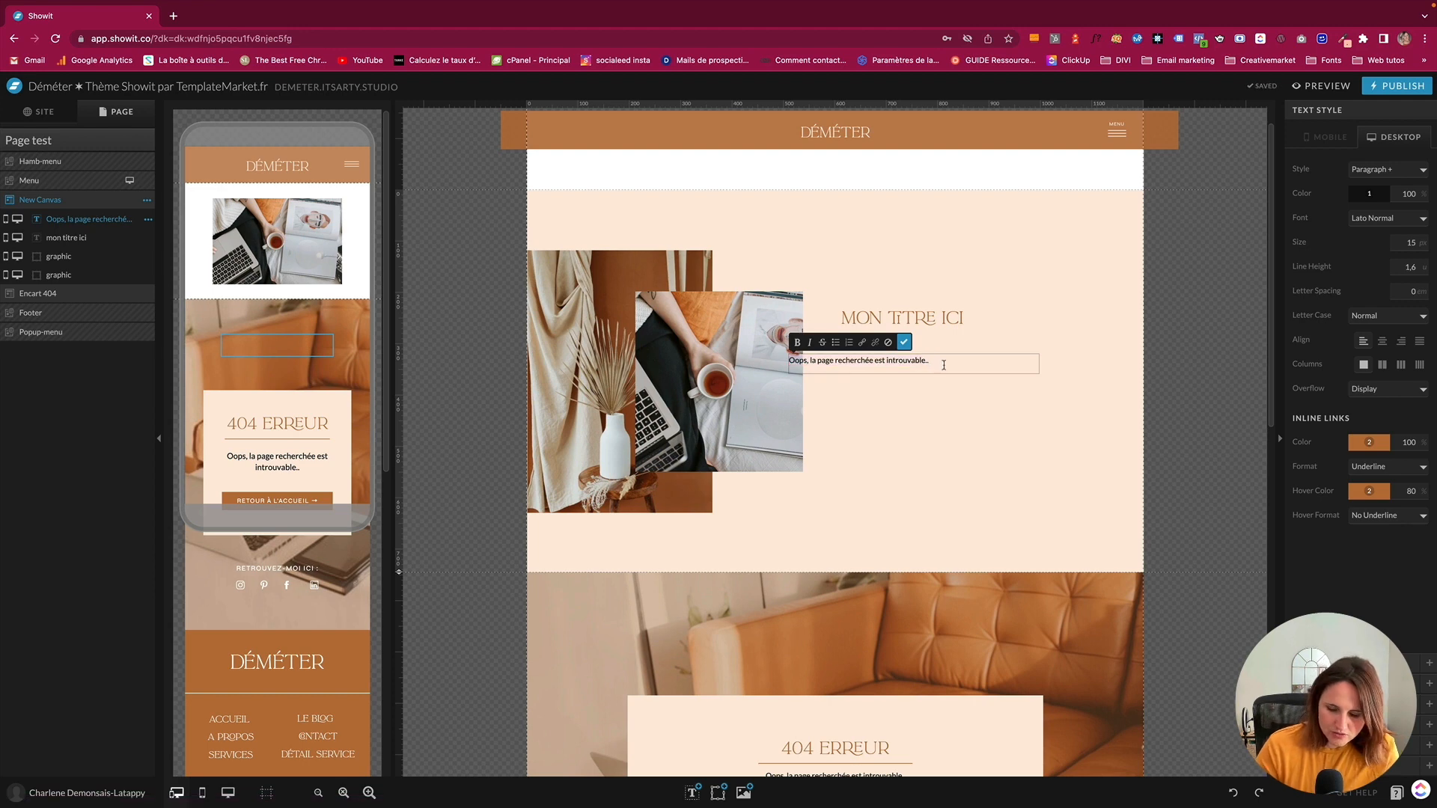
pyautogui.write('Lorem')
pyautogui.write("ipsum mon texte s'affiche ici blablabla.")
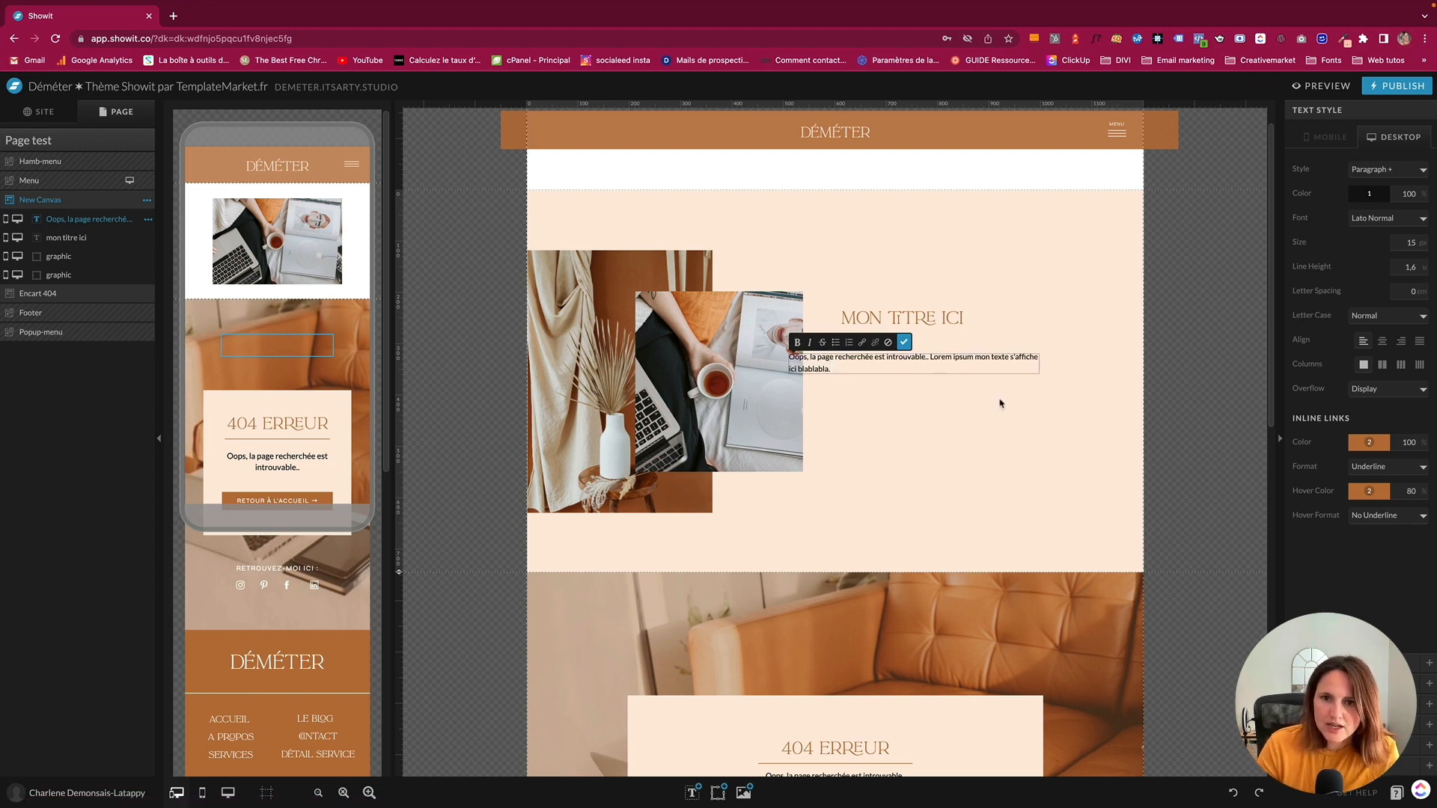
pyautogui.click(1001, 402)
pyautogui.moveTo(789, 365); pyautogui.dragTo(856, 346)
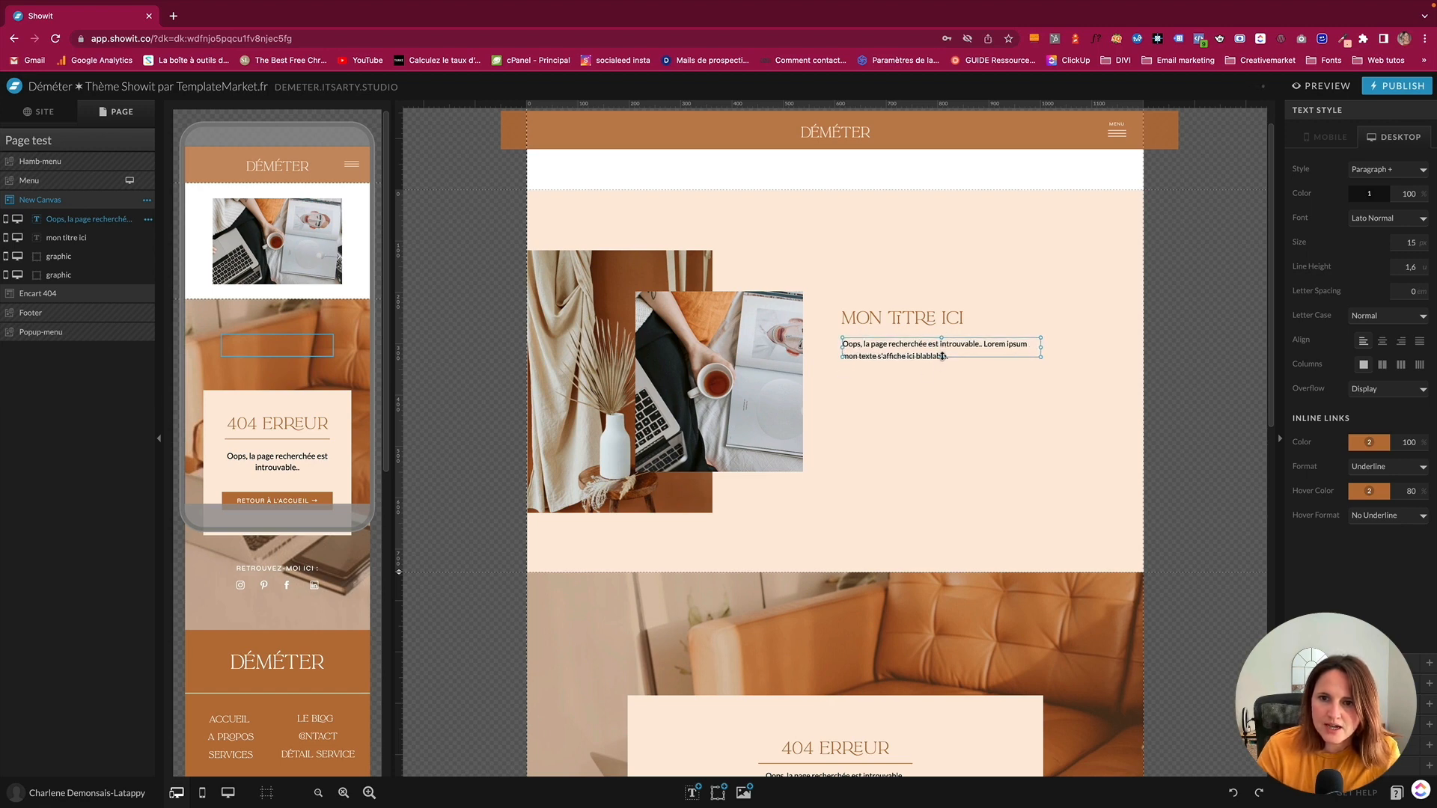
pyautogui.moveTo(943, 357); pyautogui.dragTo(942, 366)
# Copy the RETOUR À L'ACCUEIL label and its brown rectangle from Encart 404 into the new canvas below the paragraph
pyautogui.scroll(-2, 969, 442)
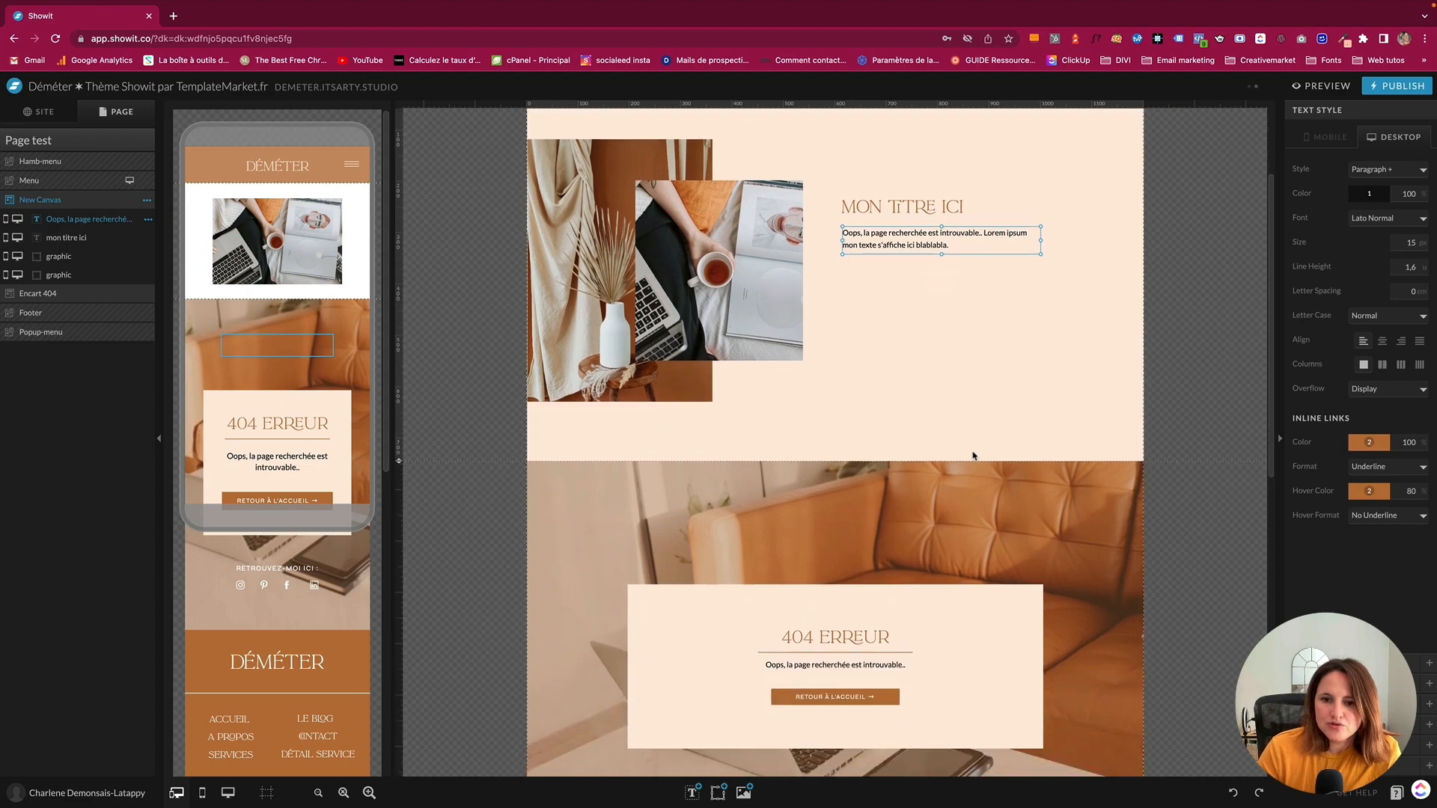
pyautogui.click(831, 704)
pyautogui.click(825, 700)
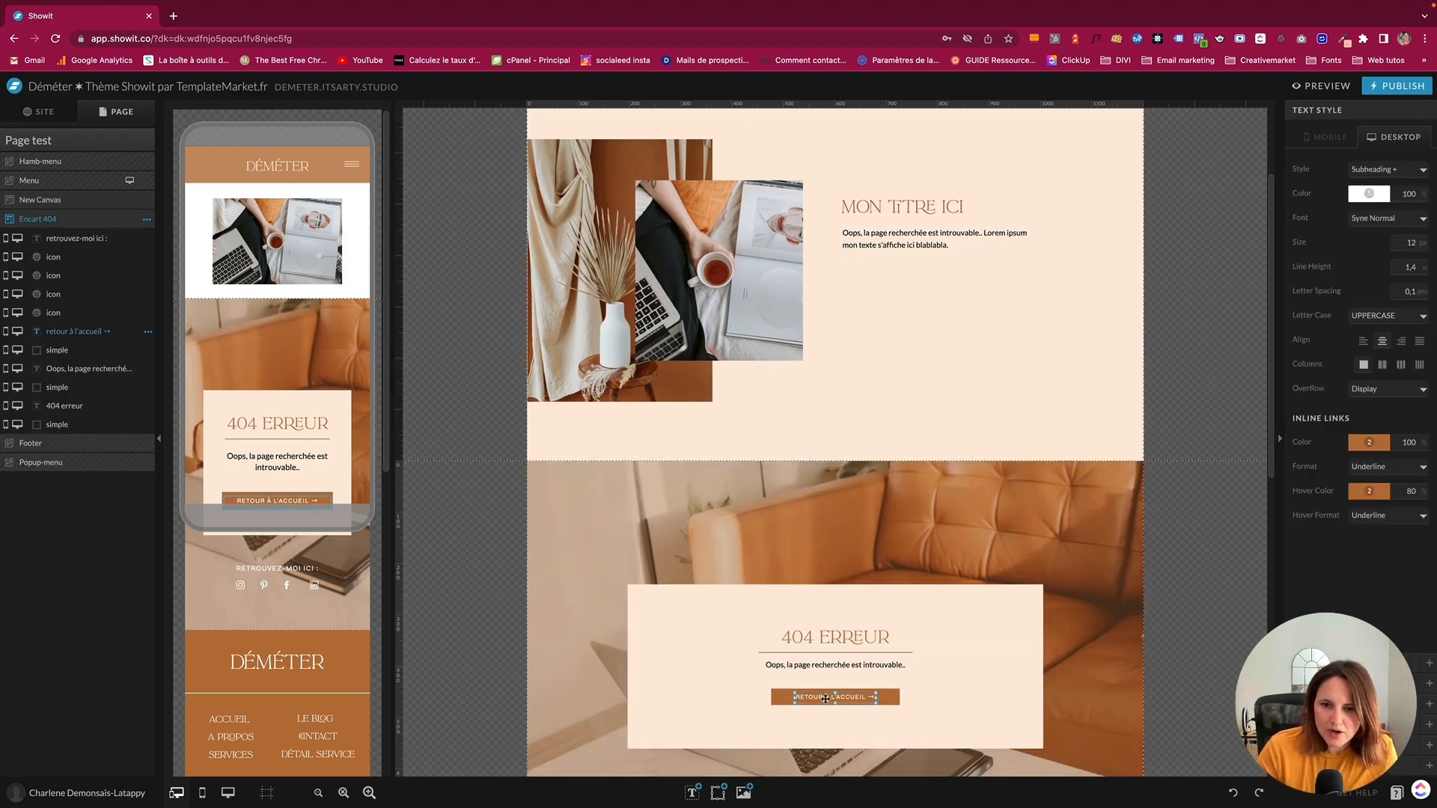
pyautogui.keyDown('shift'); pyautogui.click(777, 697); pyautogui.keyUp('shift')
pyautogui.scroll(2, 910, 659)
pyautogui.moveTo(862, 687); pyautogui.dragTo(919, 410)
pyautogui.click(954, 499)
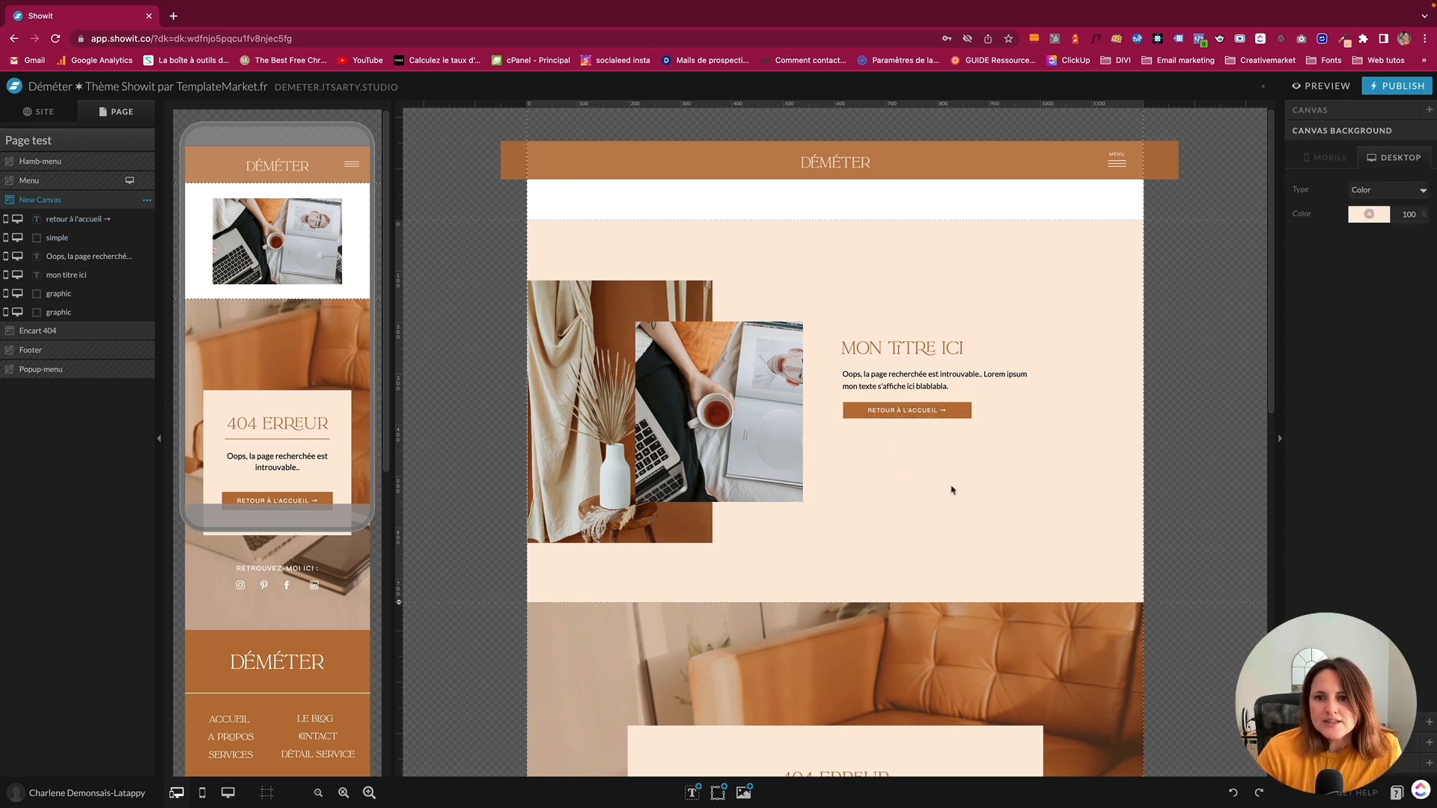
pyautogui.moveTo(950, 485); pyautogui.dragTo(890, 426)
pyautogui.click(846, 411)
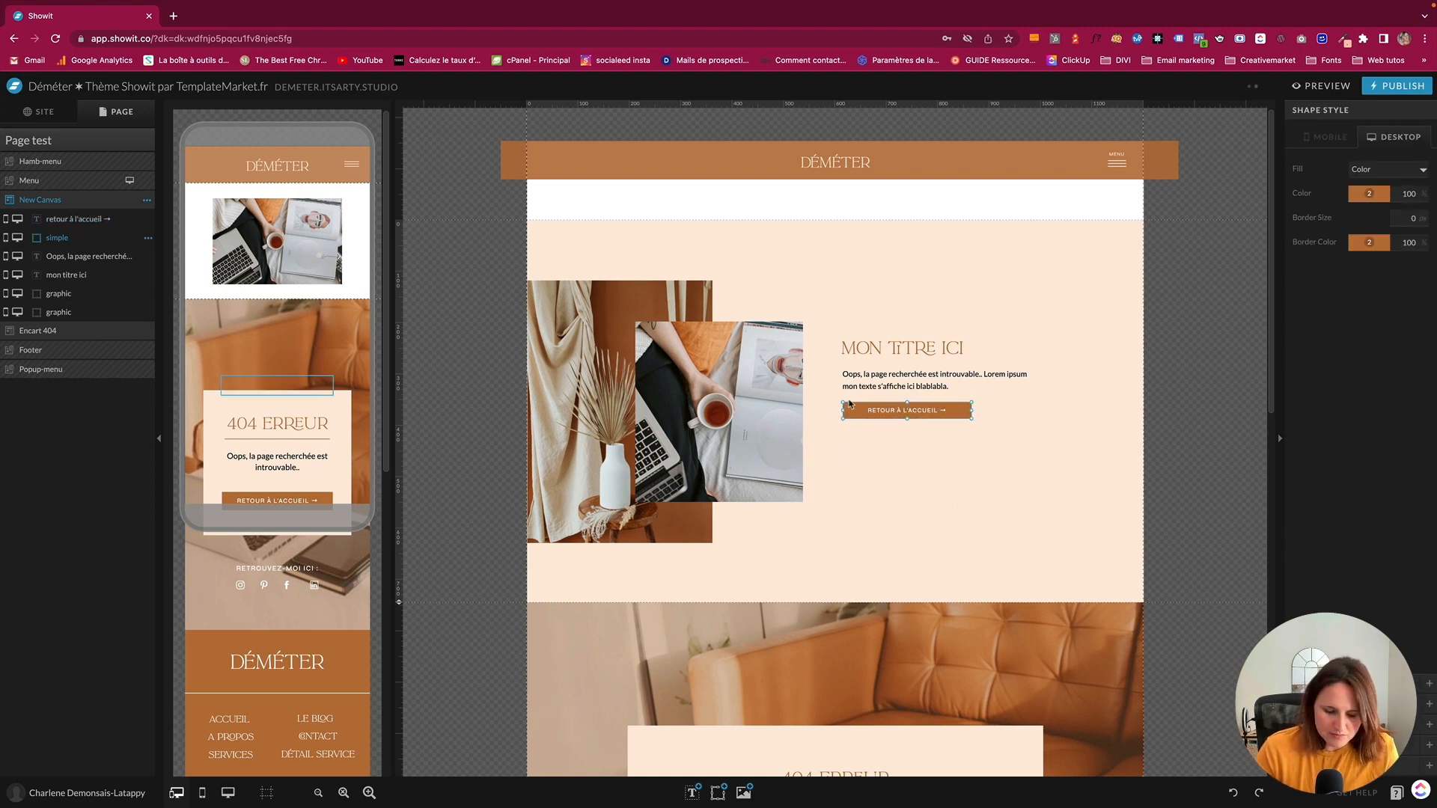
pyautogui.keyDown('shift'); pyautogui.click(850, 382); pyautogui.keyUp('shift')
pyautogui.keyDown('shift'); pyautogui.click(852, 352); pyautogui.keyUp('shift')
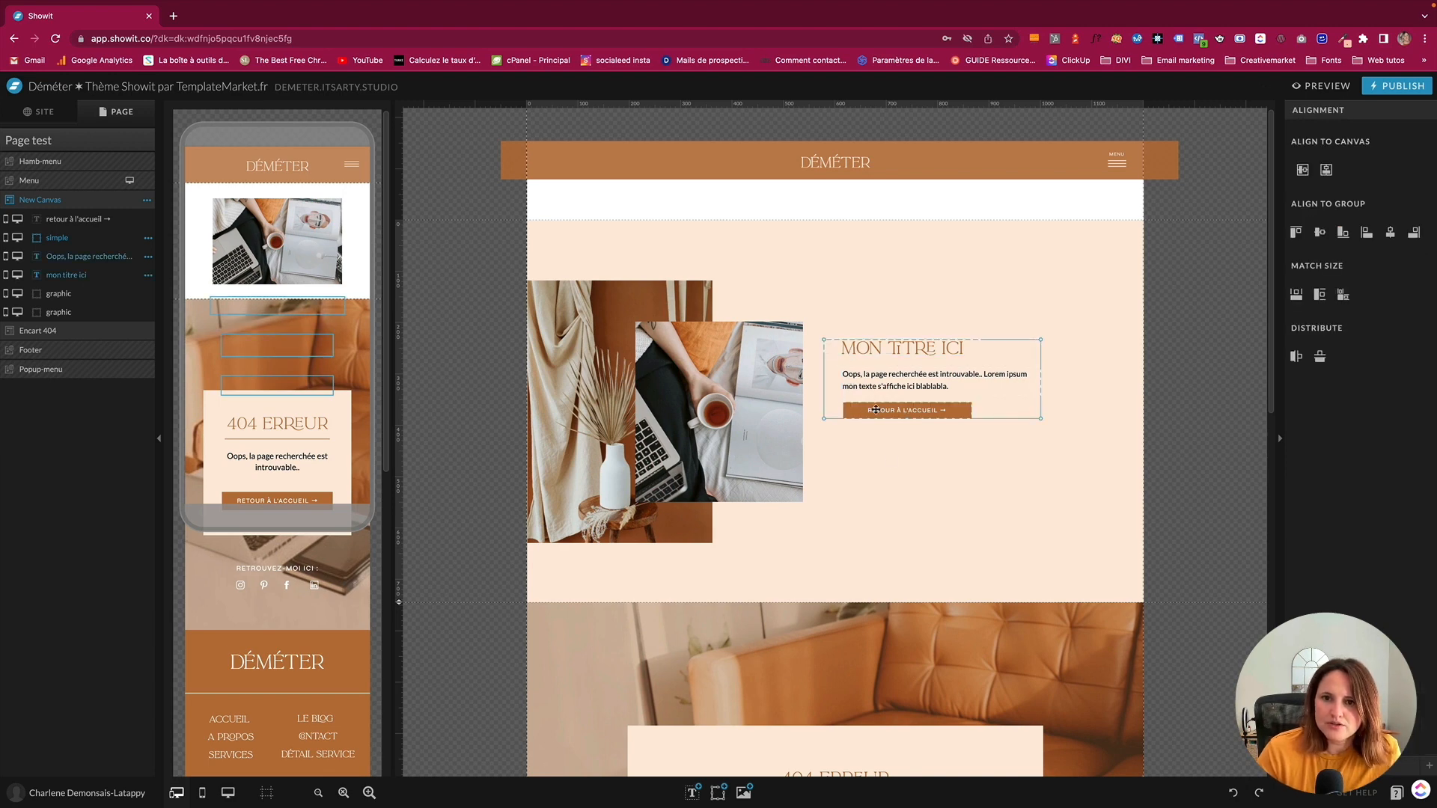
pyautogui.click(918, 529)
# Left-align the title's text and align the title, paragraph and button rectangle to one another's left edges
pyautogui.click(877, 352)
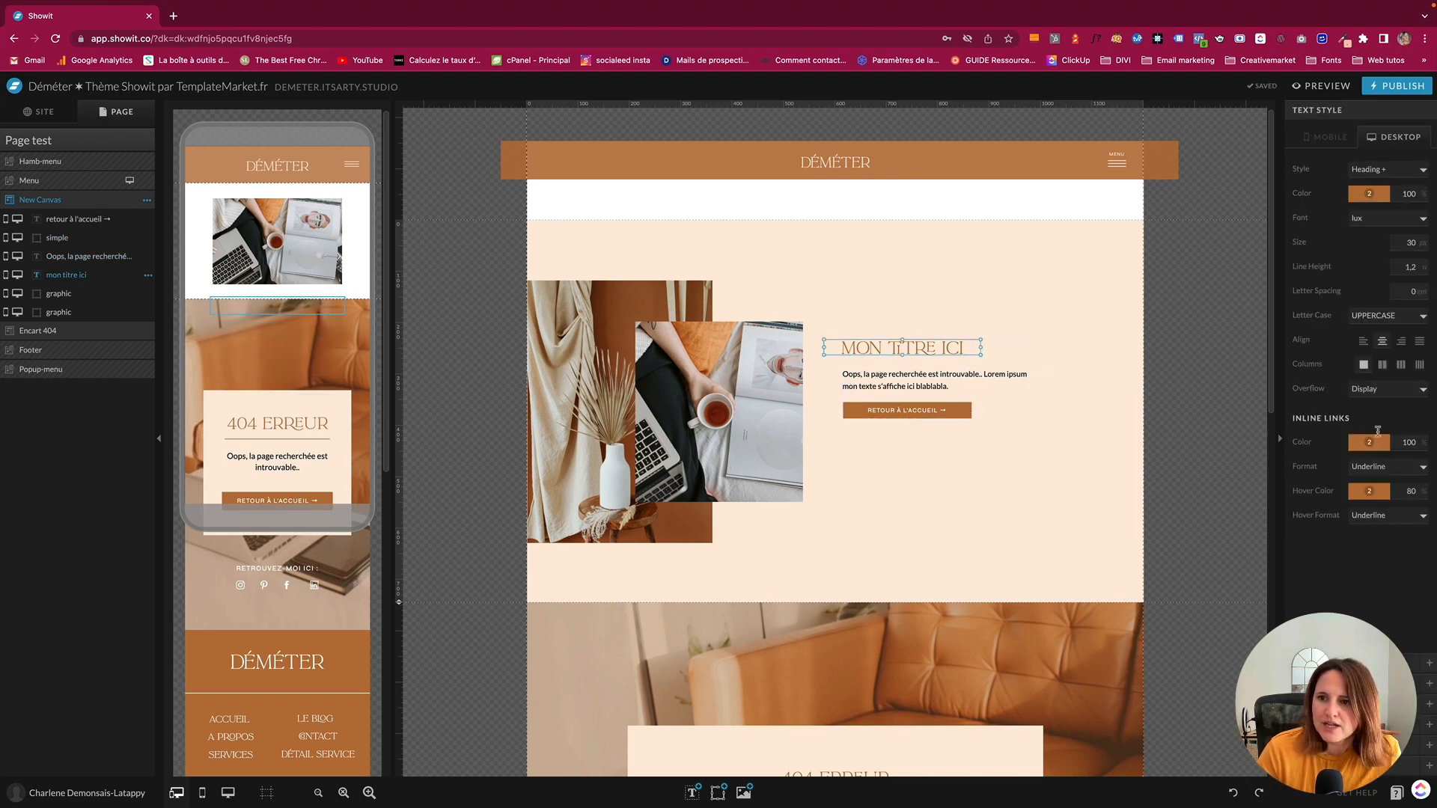
pyautogui.click(1363, 341)
pyautogui.keyDown('shift'); pyautogui.click(872, 378); pyautogui.keyUp('shift')
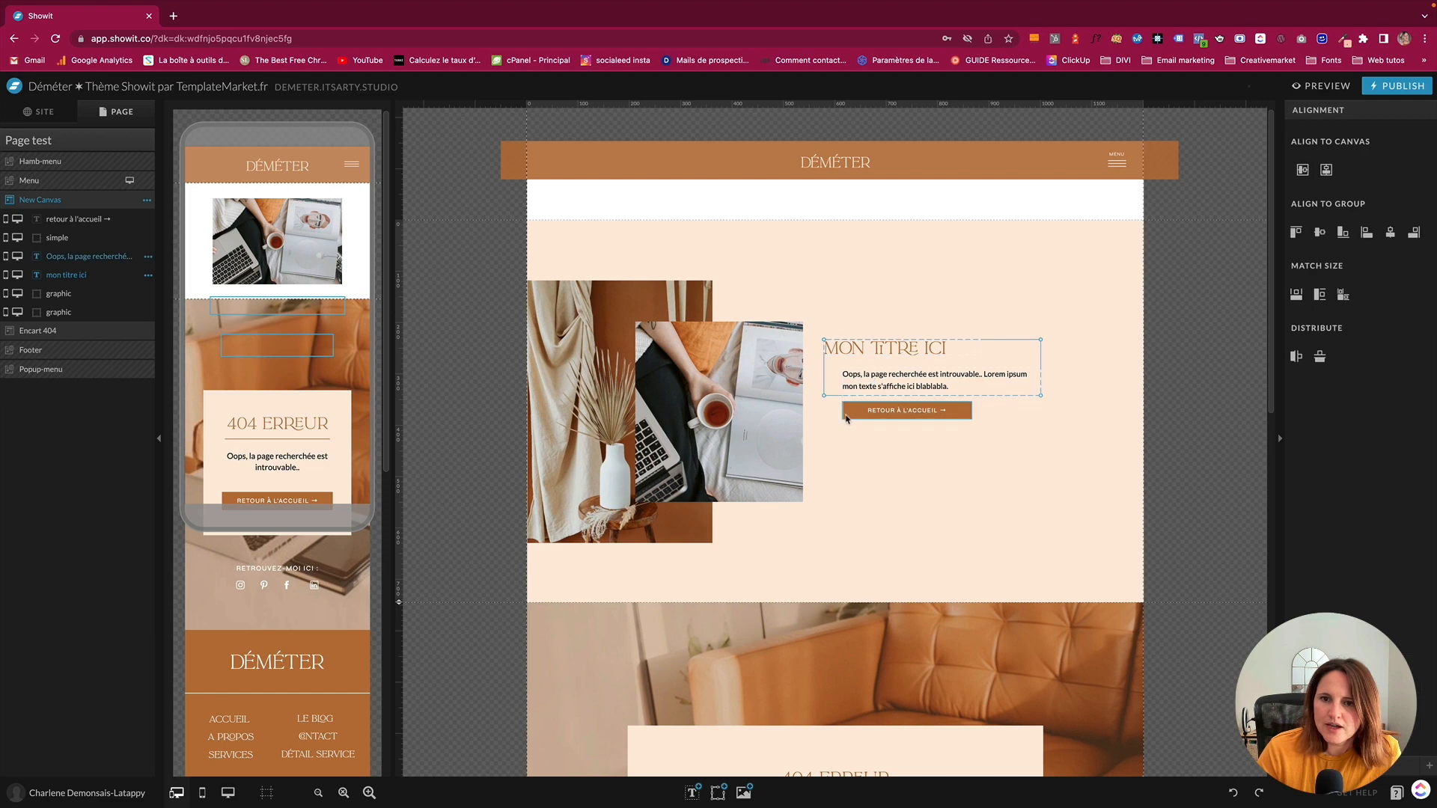
pyautogui.keyDown('shift'); pyautogui.click(847, 419); pyautogui.keyUp('shift')
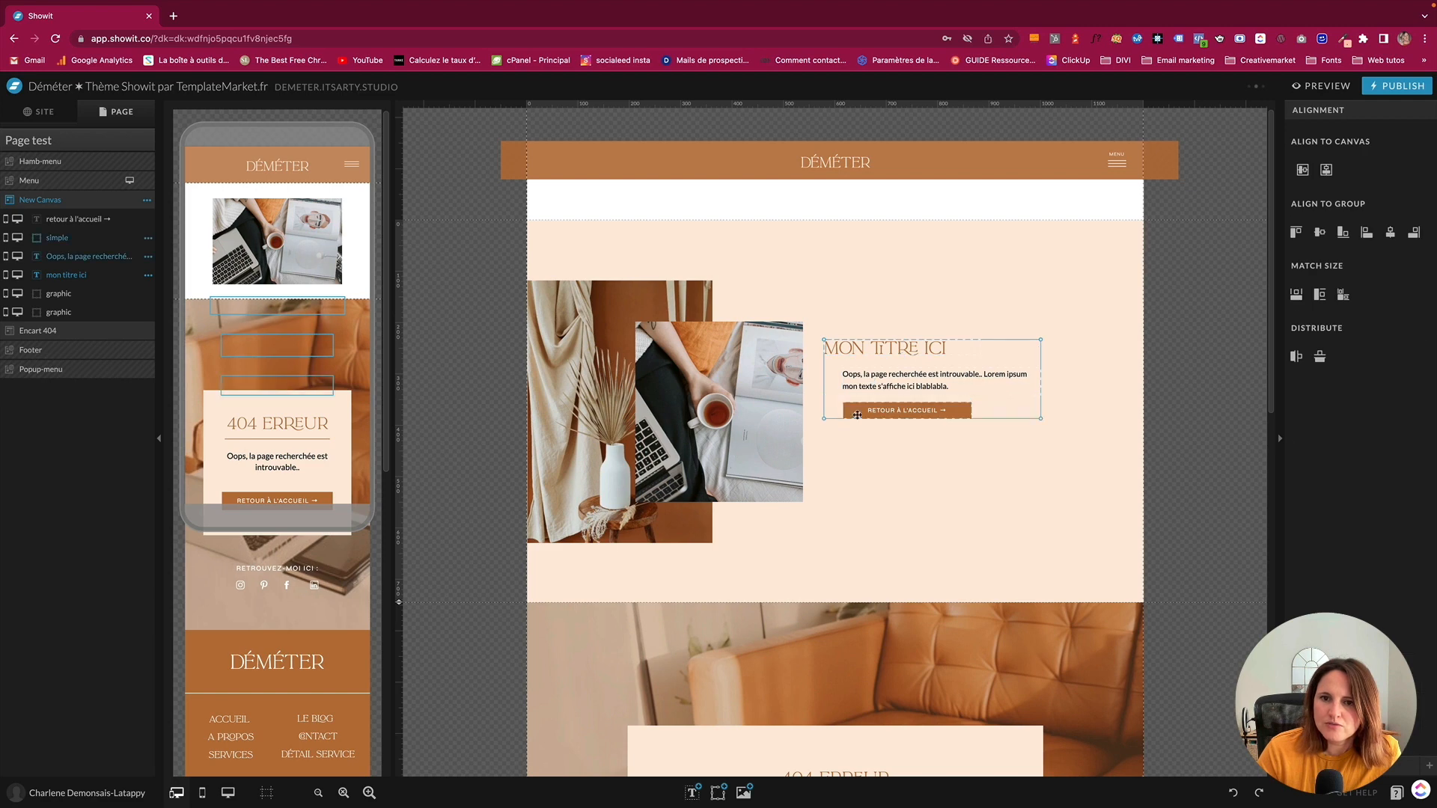
pyautogui.click(1367, 235)
# Center the RETOUR À L'ACCUEIL label horizontally within its brown rectangle
pyautogui.click(902, 411)
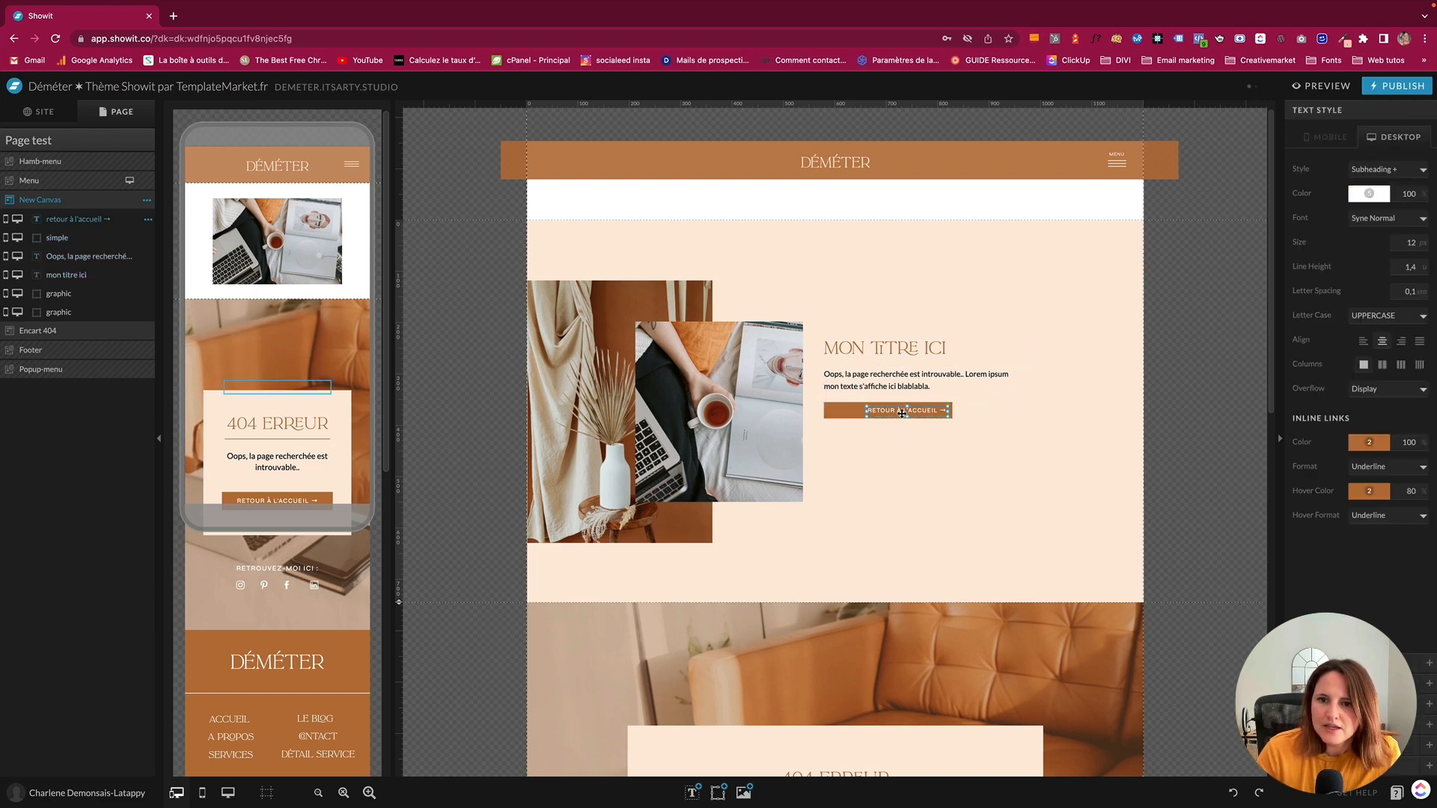
pyautogui.keyDown('shift'); pyautogui.click(826, 411); pyautogui.keyUp('shift')
pyautogui.click(1390, 232)
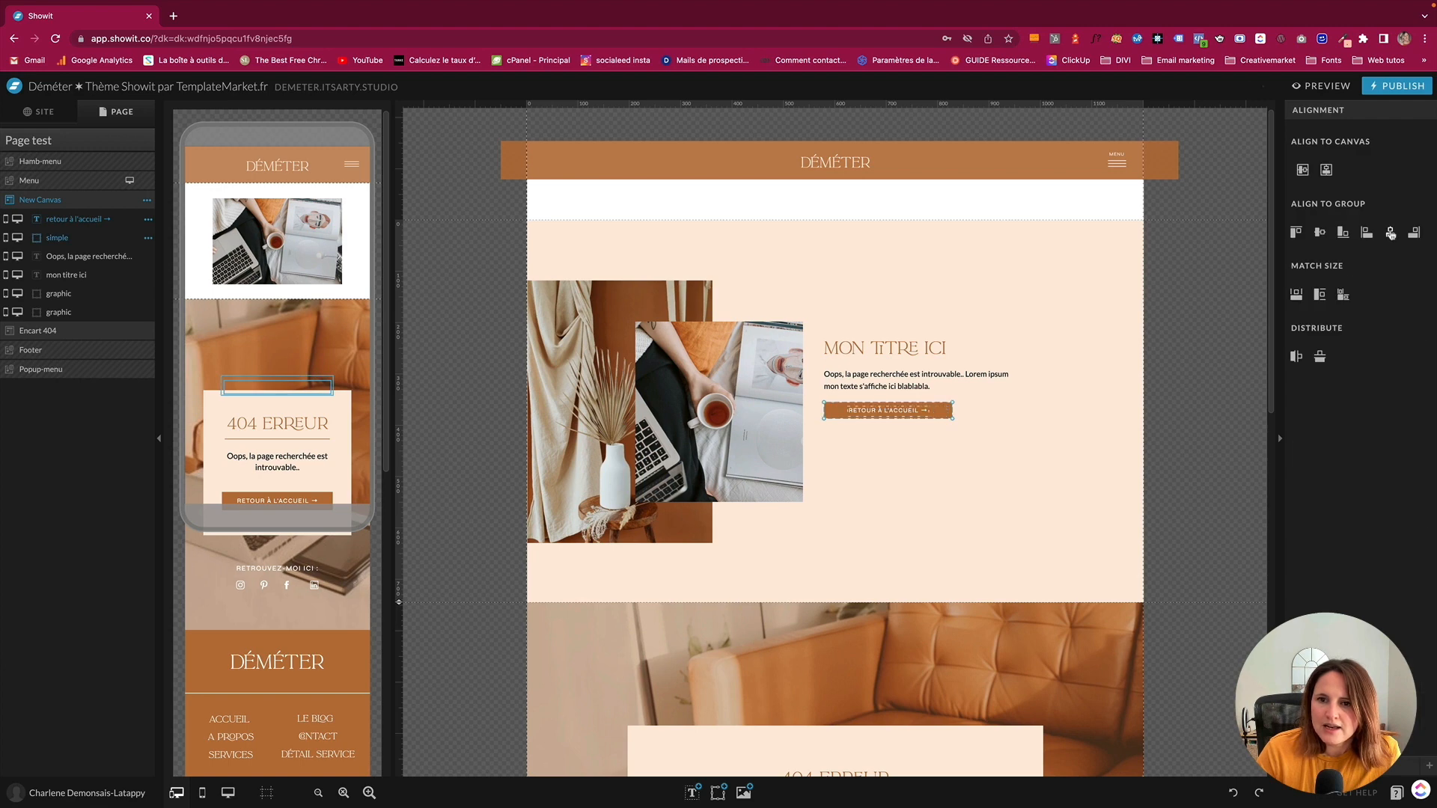
pyautogui.click(956, 508)
# Select the title, paragraph and button together and center the group vertically on the canvas beside the photos
pyautogui.moveTo(1012, 458); pyautogui.dragTo(907, 378)
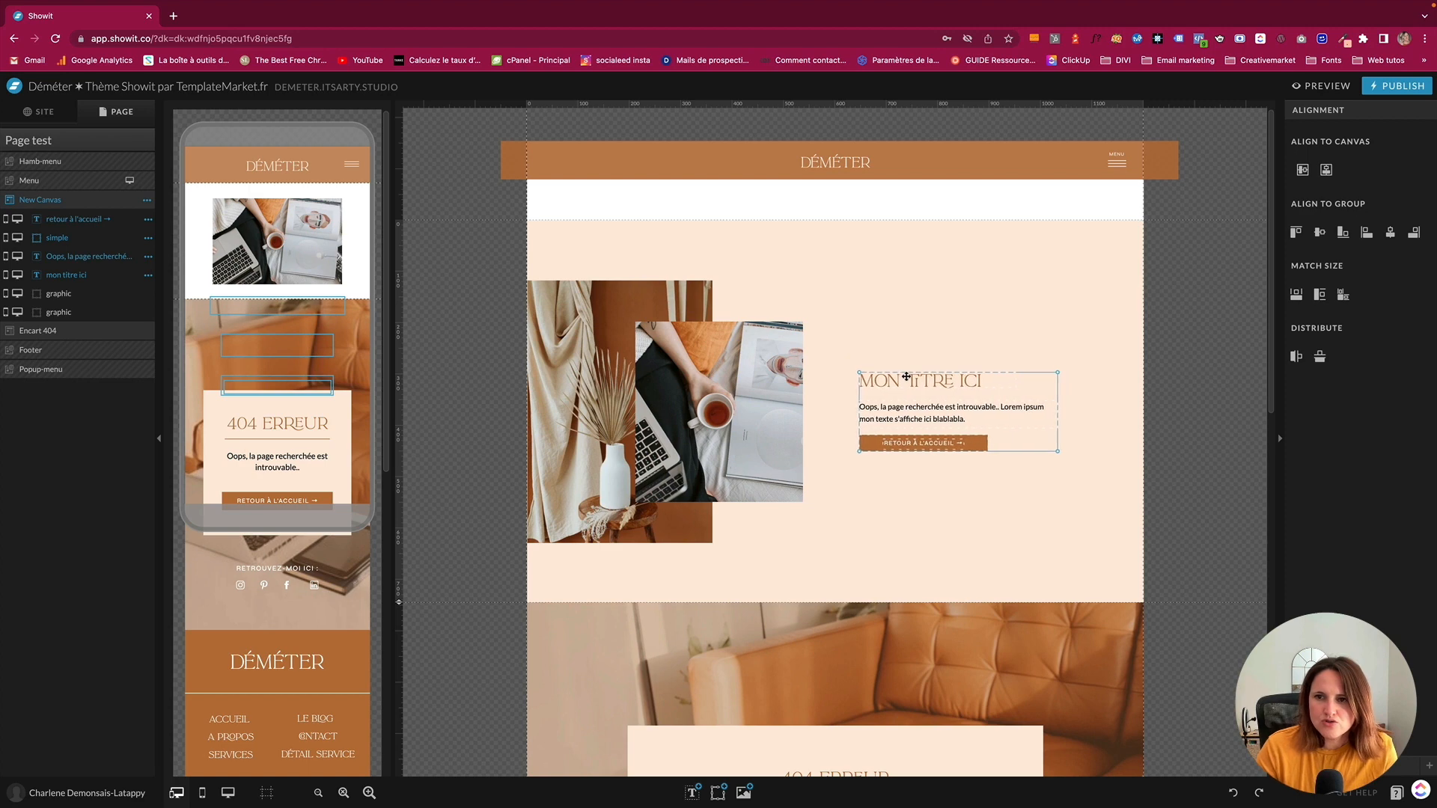
pyautogui.click(1303, 170)
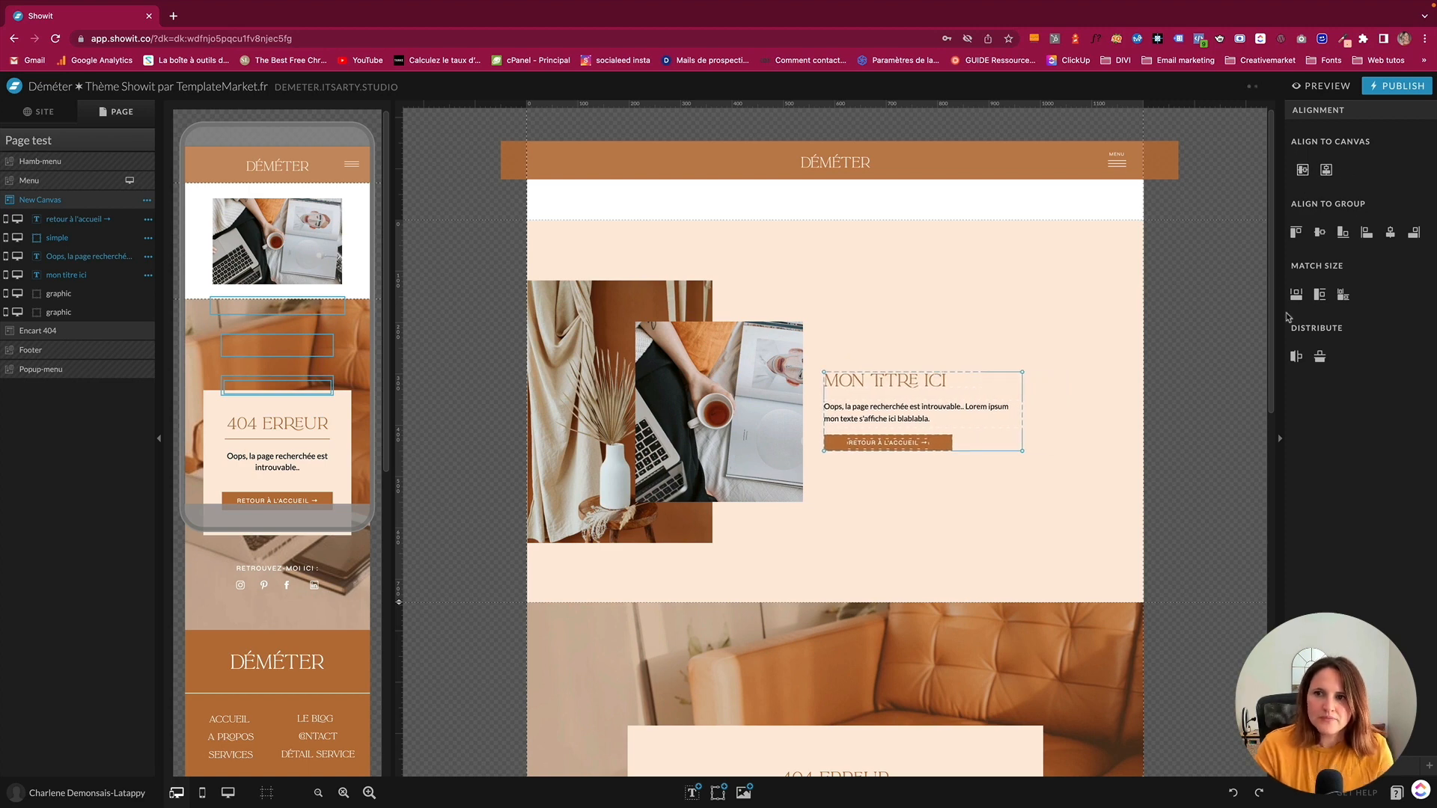
pyautogui.click(908, 339)
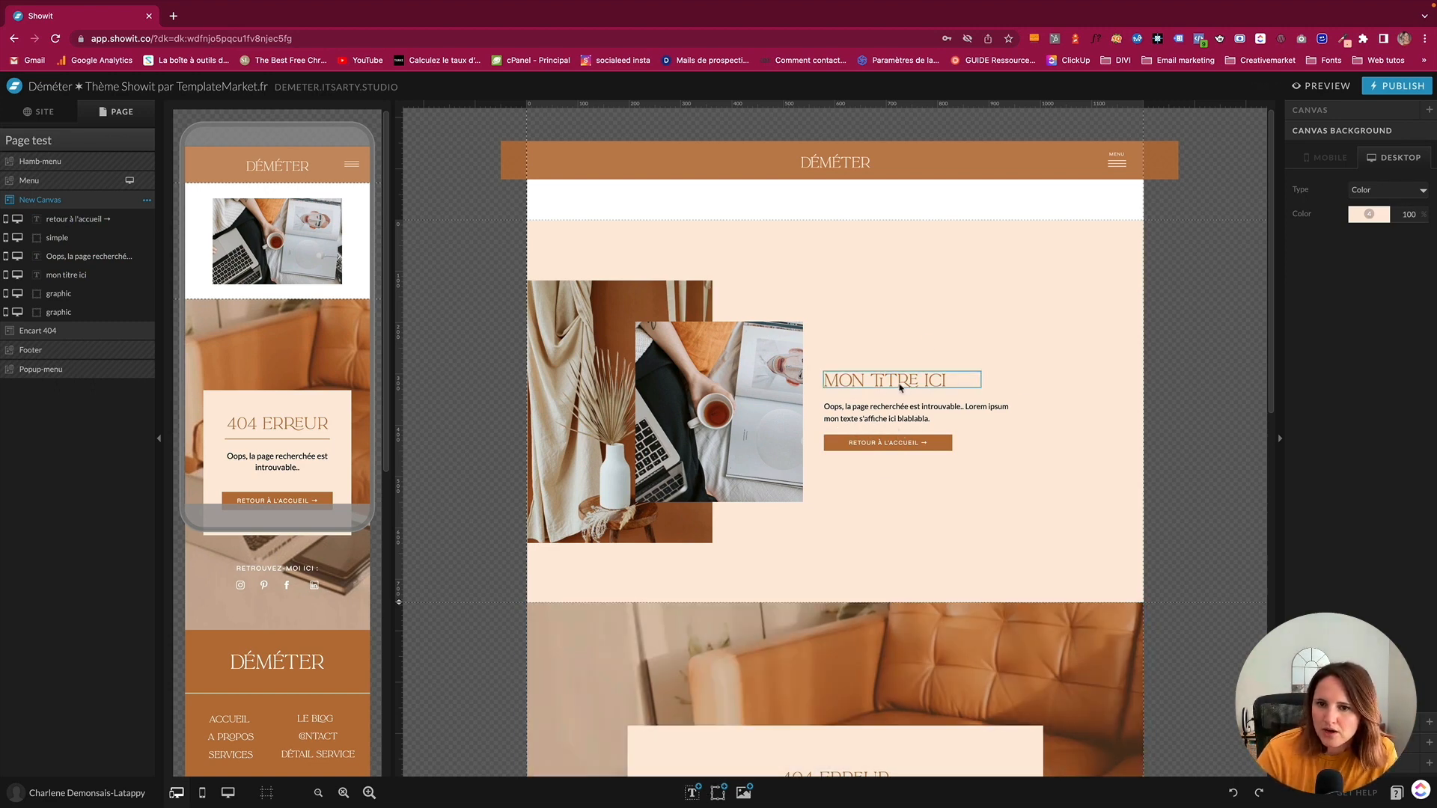
# Add a heading reading "Mon titre ici" below the button, about 205 px wide at about X 580, Y 525
pyautogui.moveTo(692, 795)
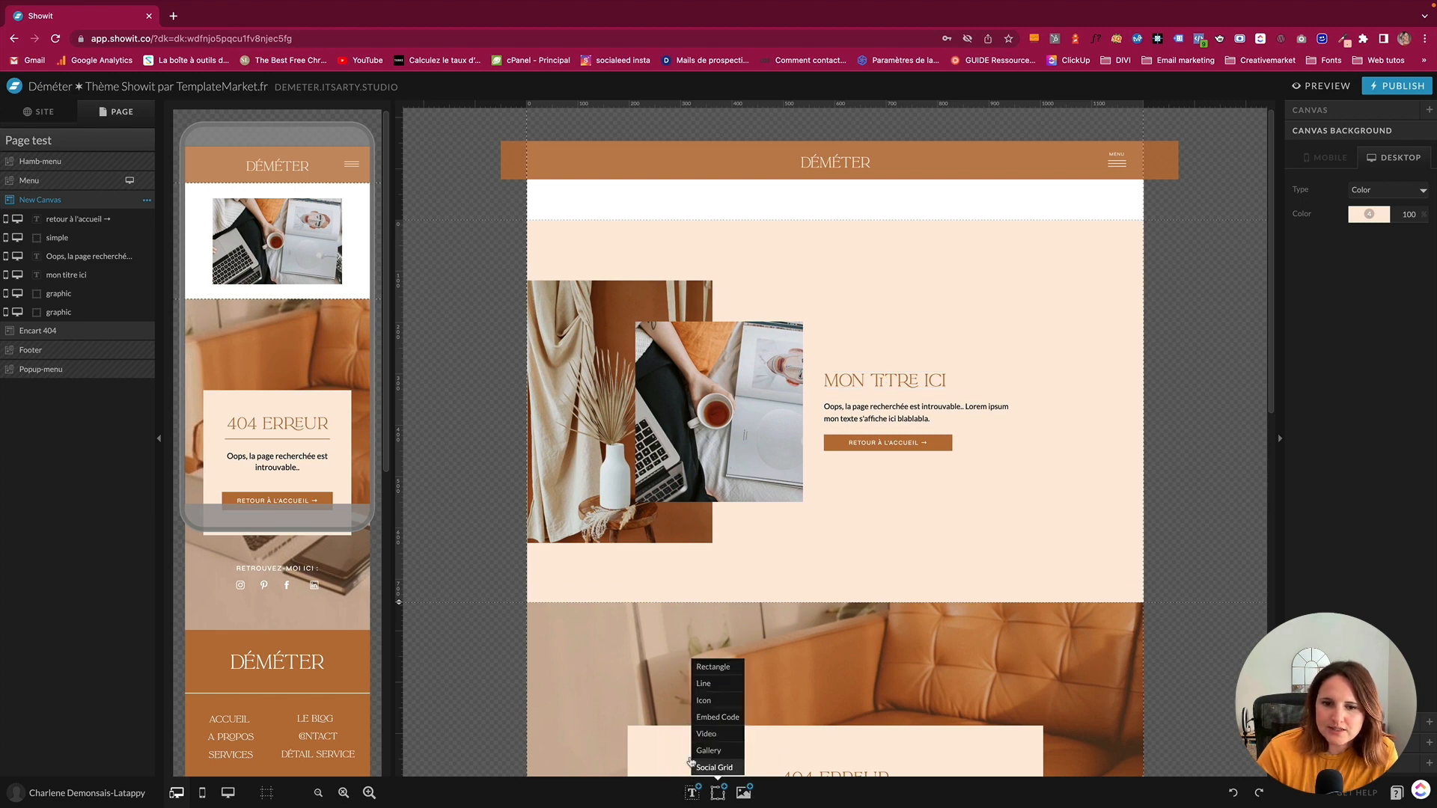
pyautogui.click(688, 719)
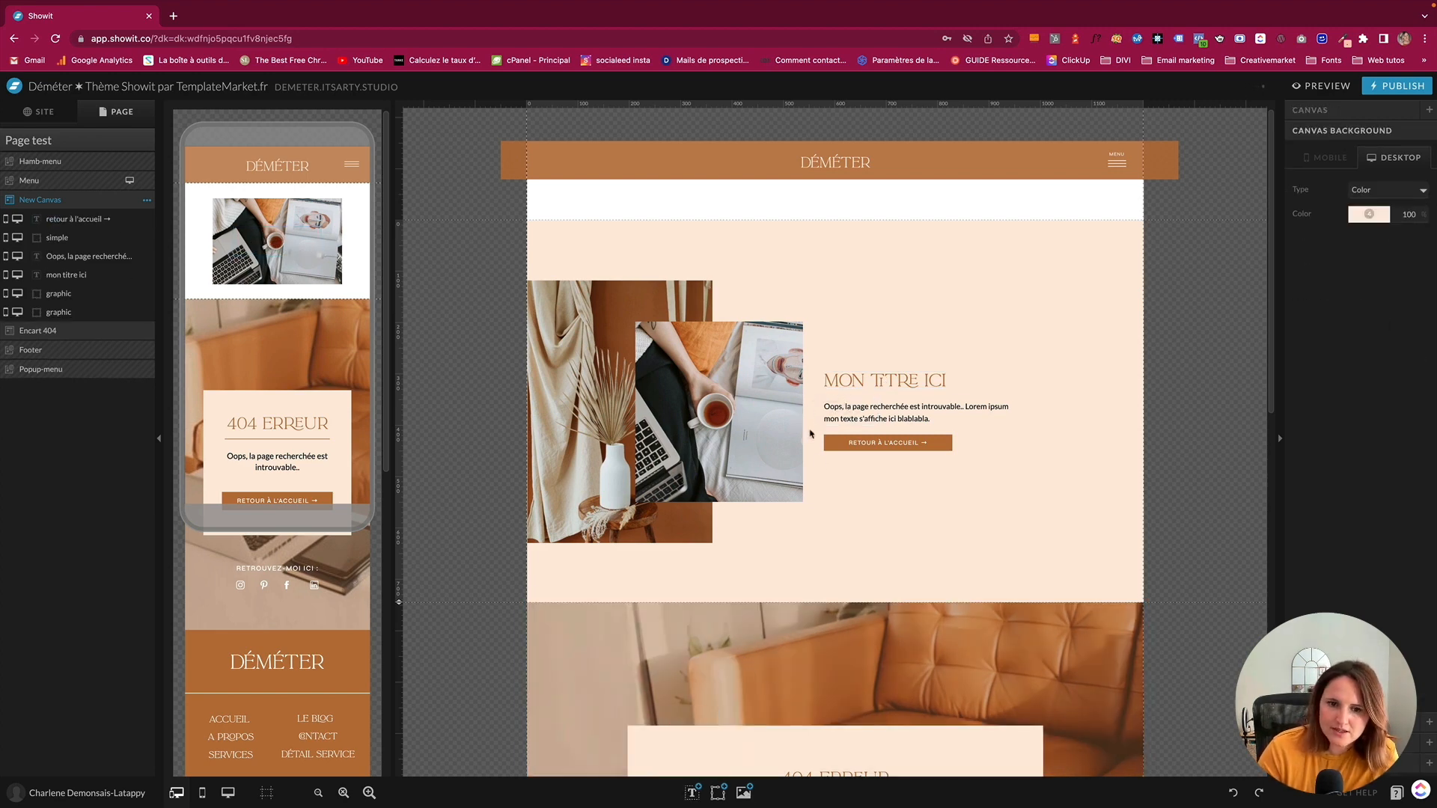
pyautogui.moveTo(693, 794)
pyautogui.click(689, 734)
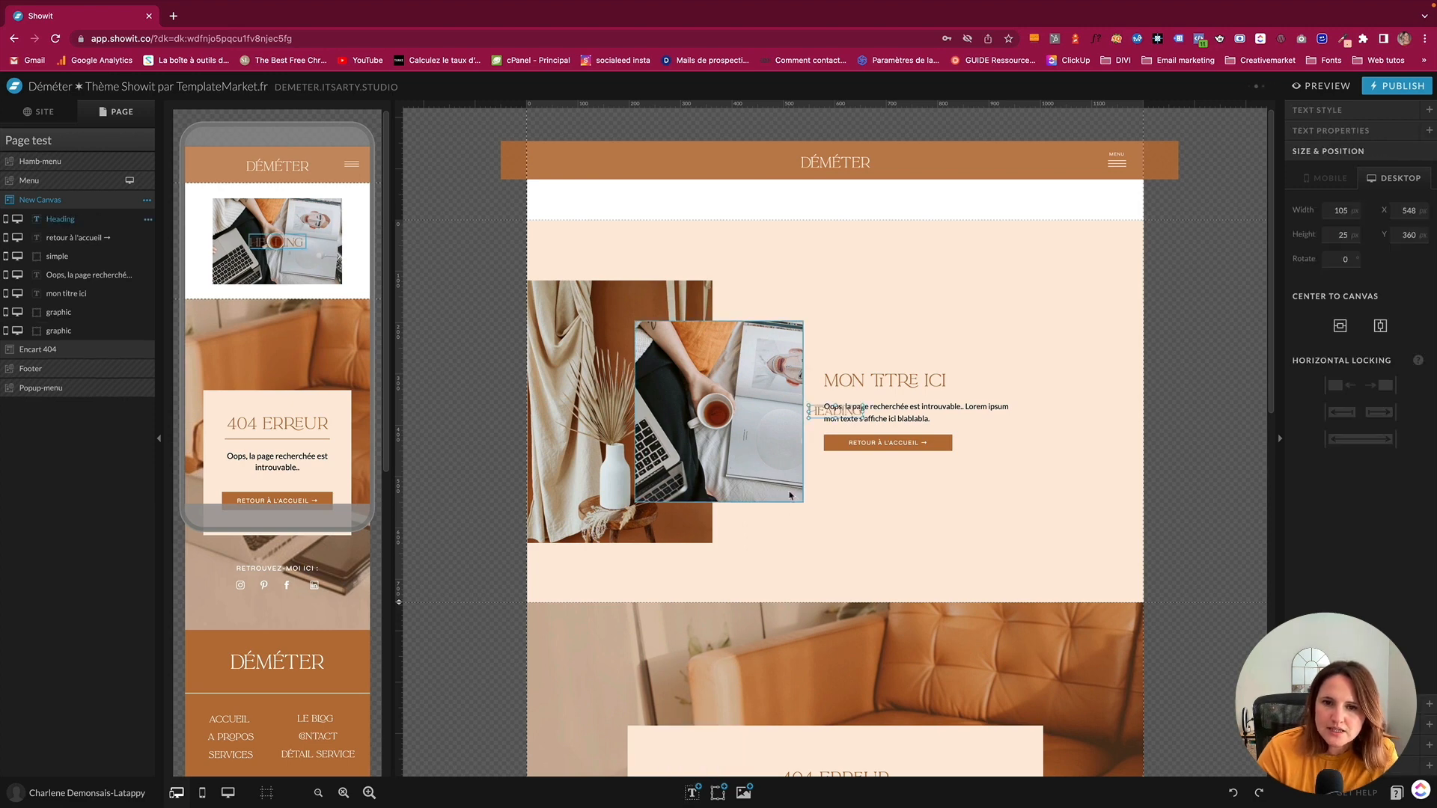
pyautogui.moveTo(815, 408); pyautogui.dragTo(848, 512)
pyautogui.doubleClick(848, 512)
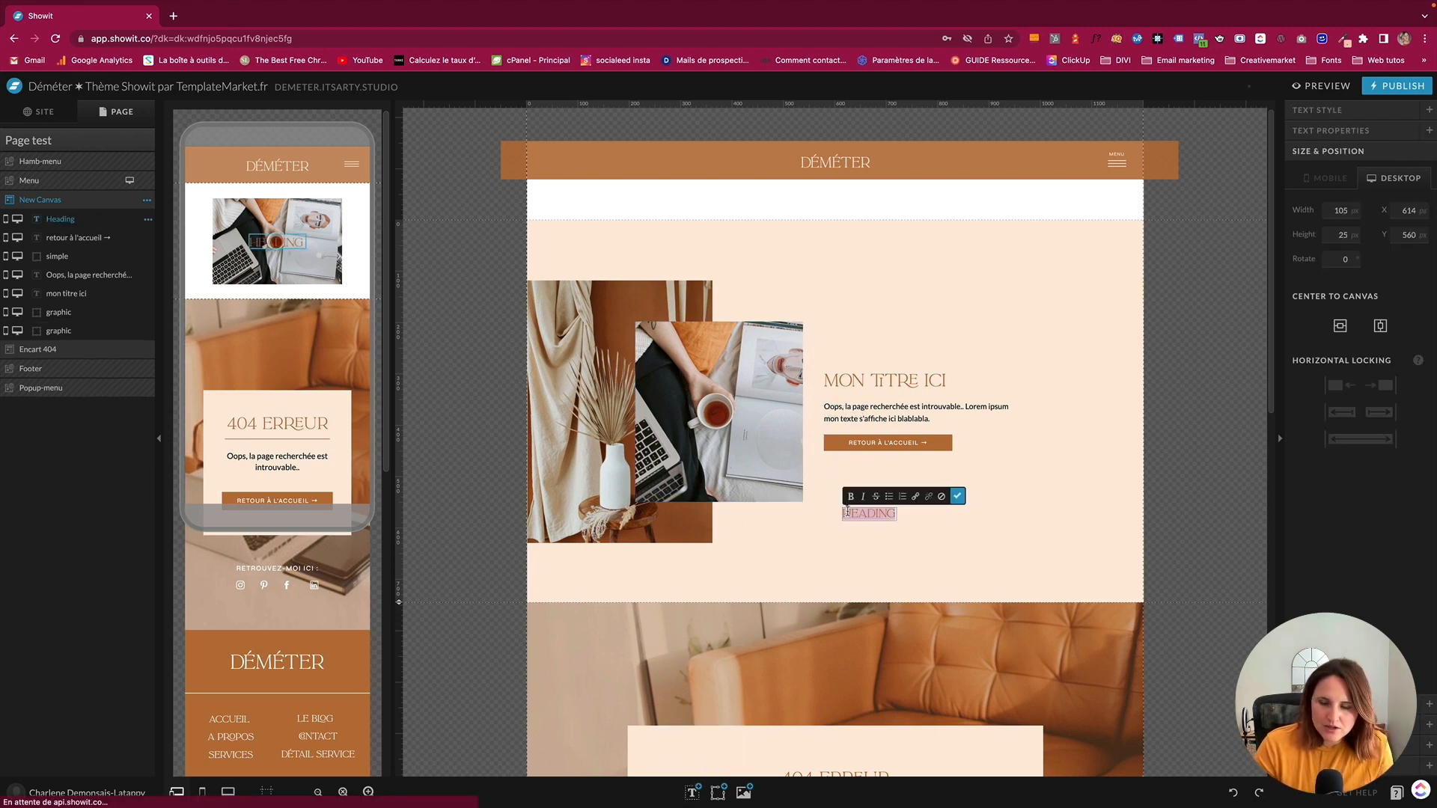
pyautogui.write('TITRe ic')
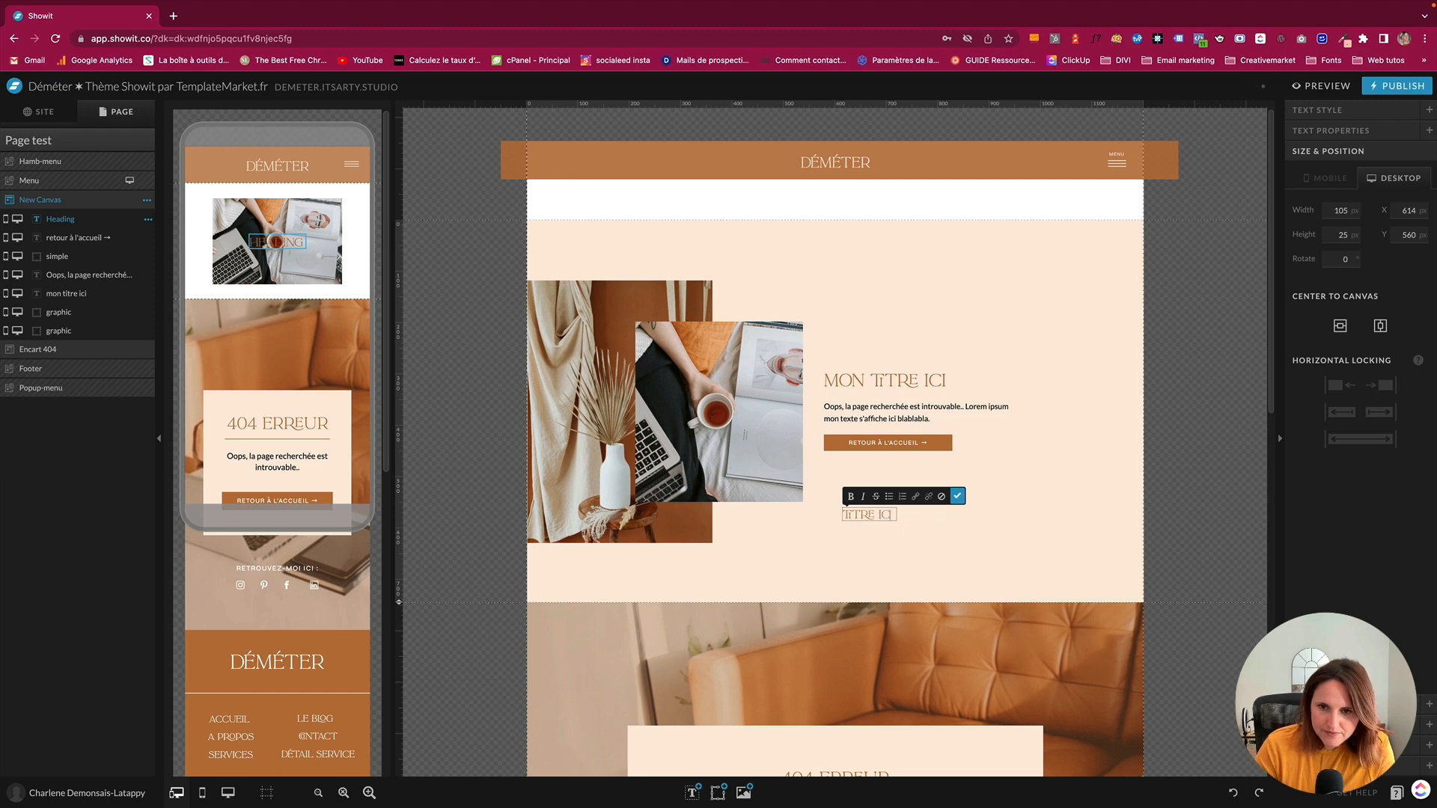
pyautogui.write('i')
pyautogui.click(902, 512)
pyautogui.moveTo(895, 515)
pyautogui.mouseDown()
pyautogui.moveTo(962, 514)
pyautogui.moveTo(898, 496)
pyautogui.mouseUp()
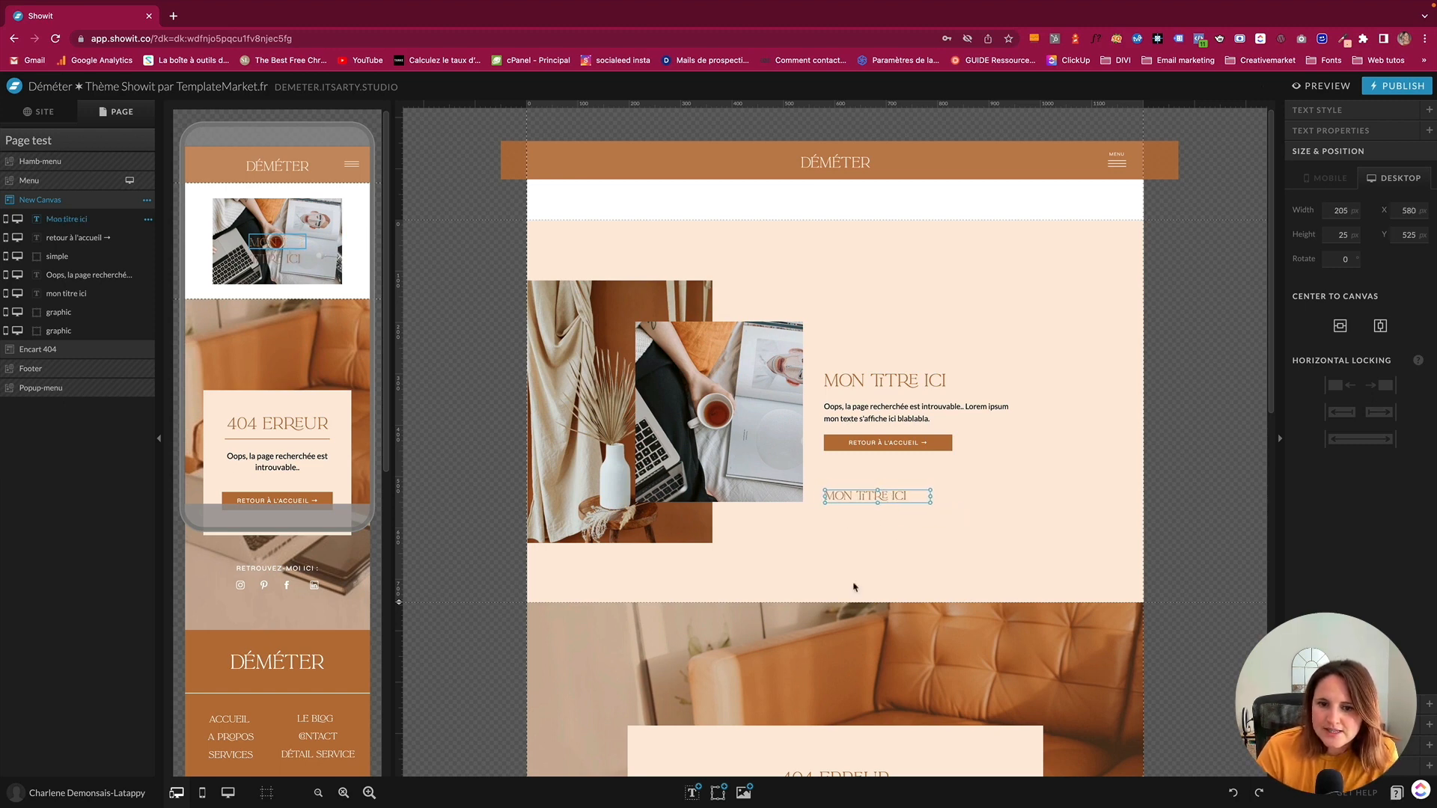
# Add a paragraph text block and place it under the new heading at about X 582, Y 557
pyautogui.click(690, 769)
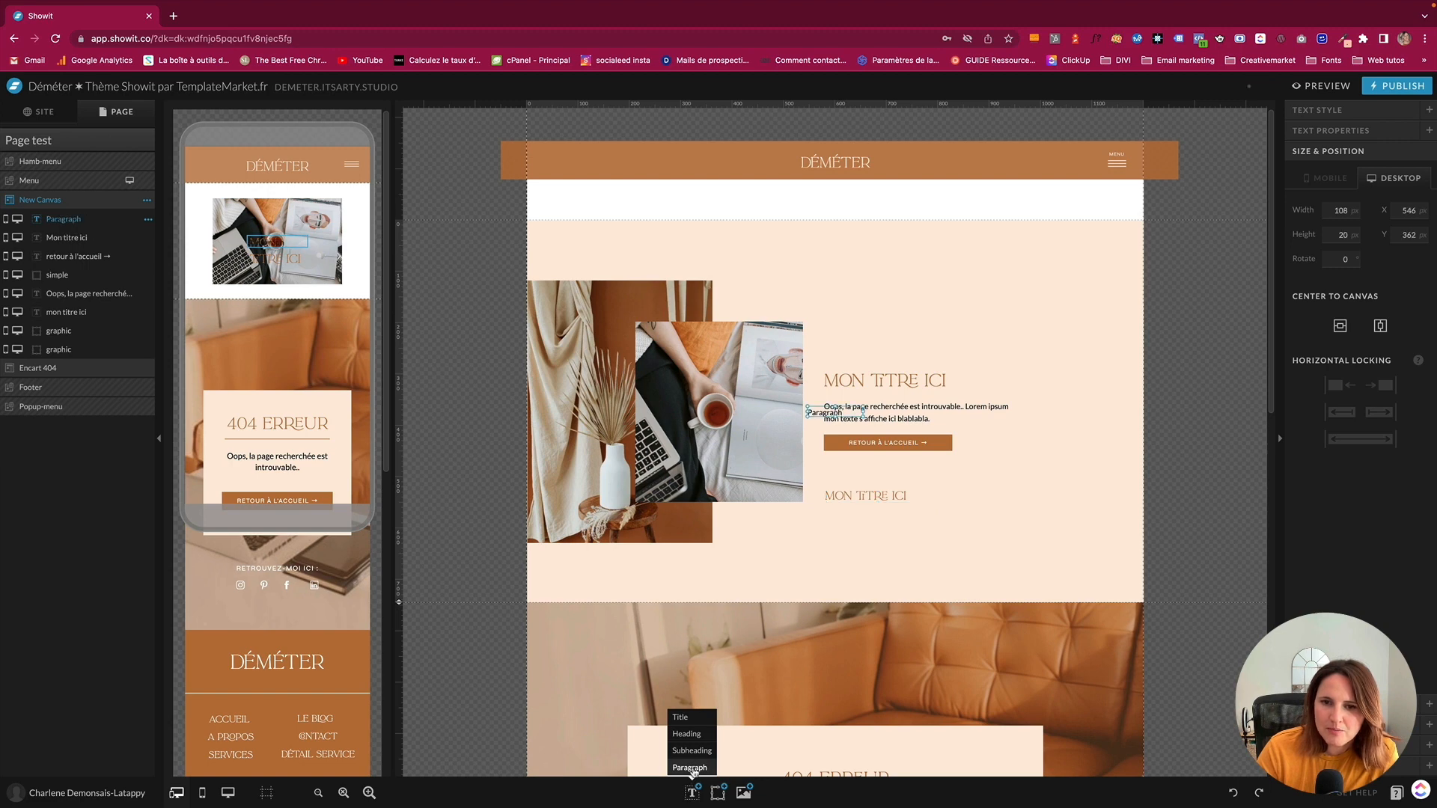
pyautogui.moveTo(841, 513); pyautogui.dragTo(837, 520)
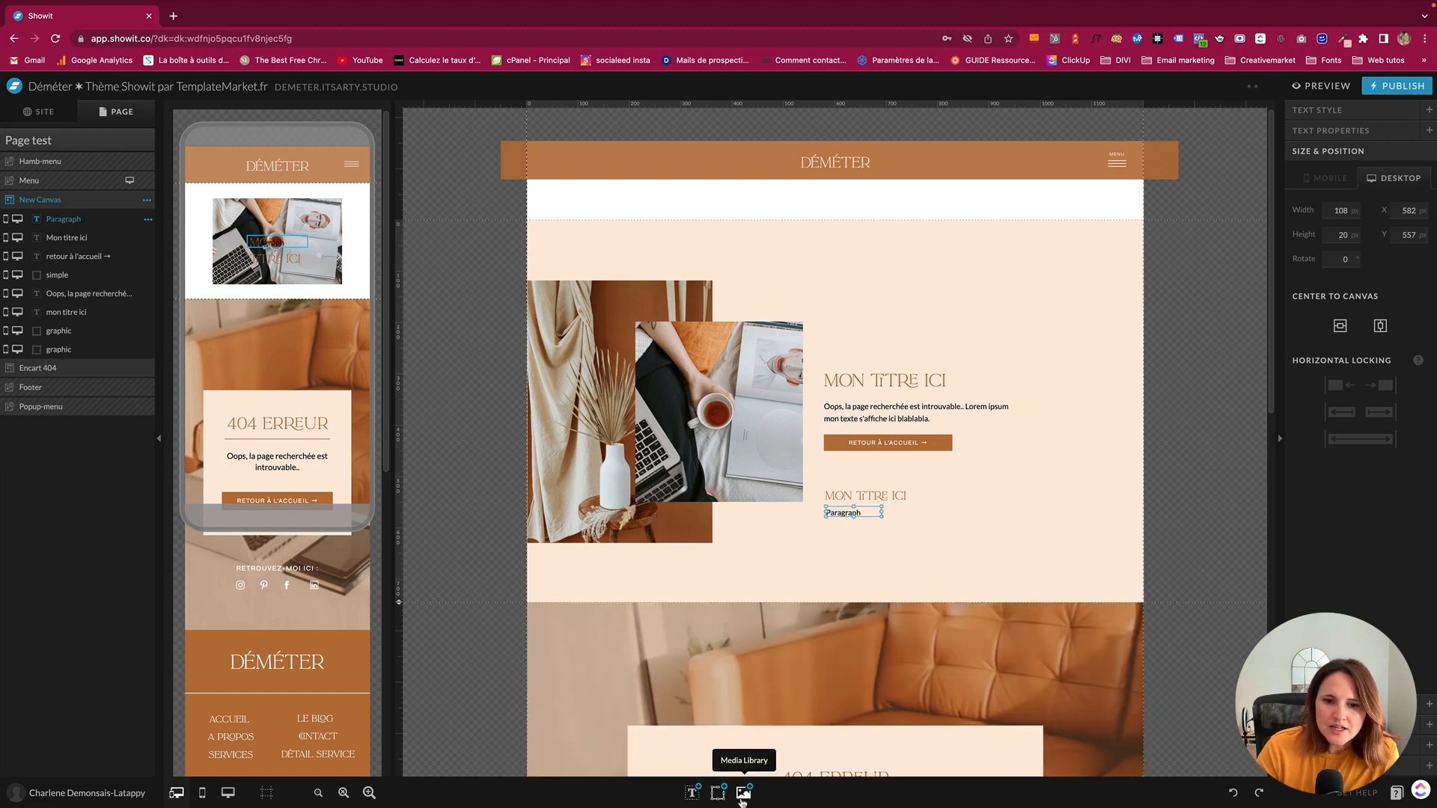
# Add a rectangle, resize it to about 258 by 35 px and place it under the new paragraph at about X 578, Y 594
pyautogui.click(721, 792)
pyautogui.click(712, 666)
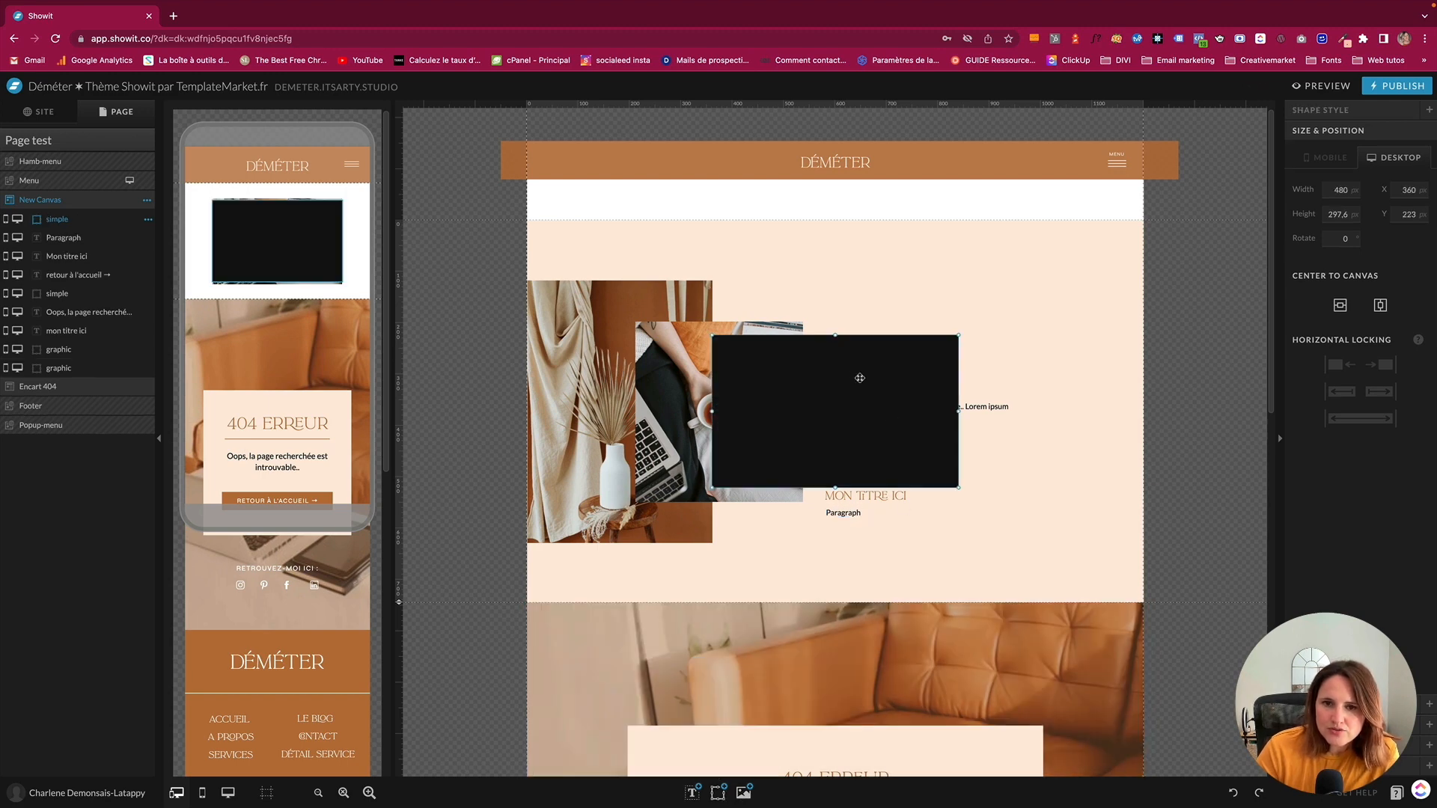
pyautogui.moveTo(836, 336); pyautogui.dragTo(947, 542)
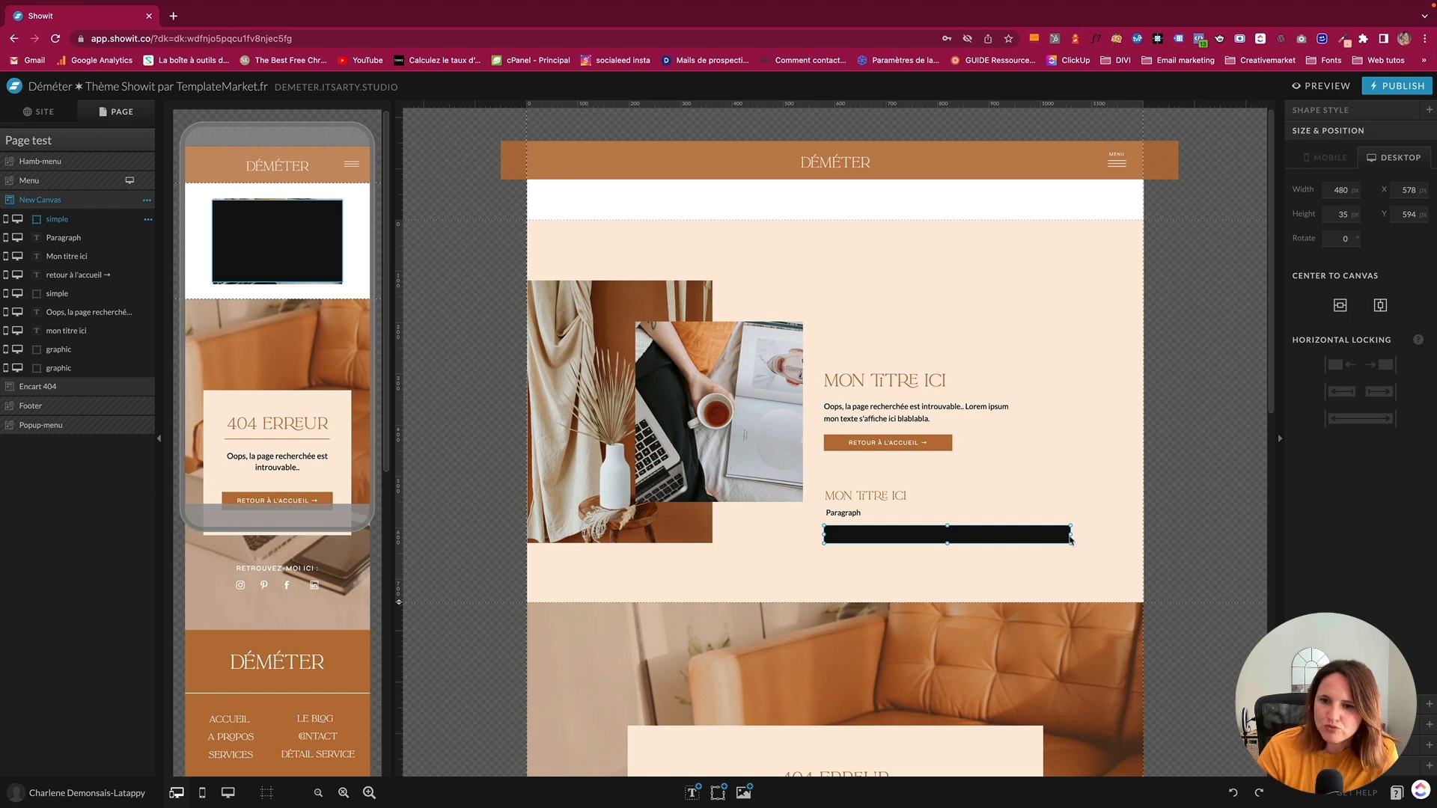
pyautogui.moveTo(1068, 535); pyautogui.dragTo(956, 533)
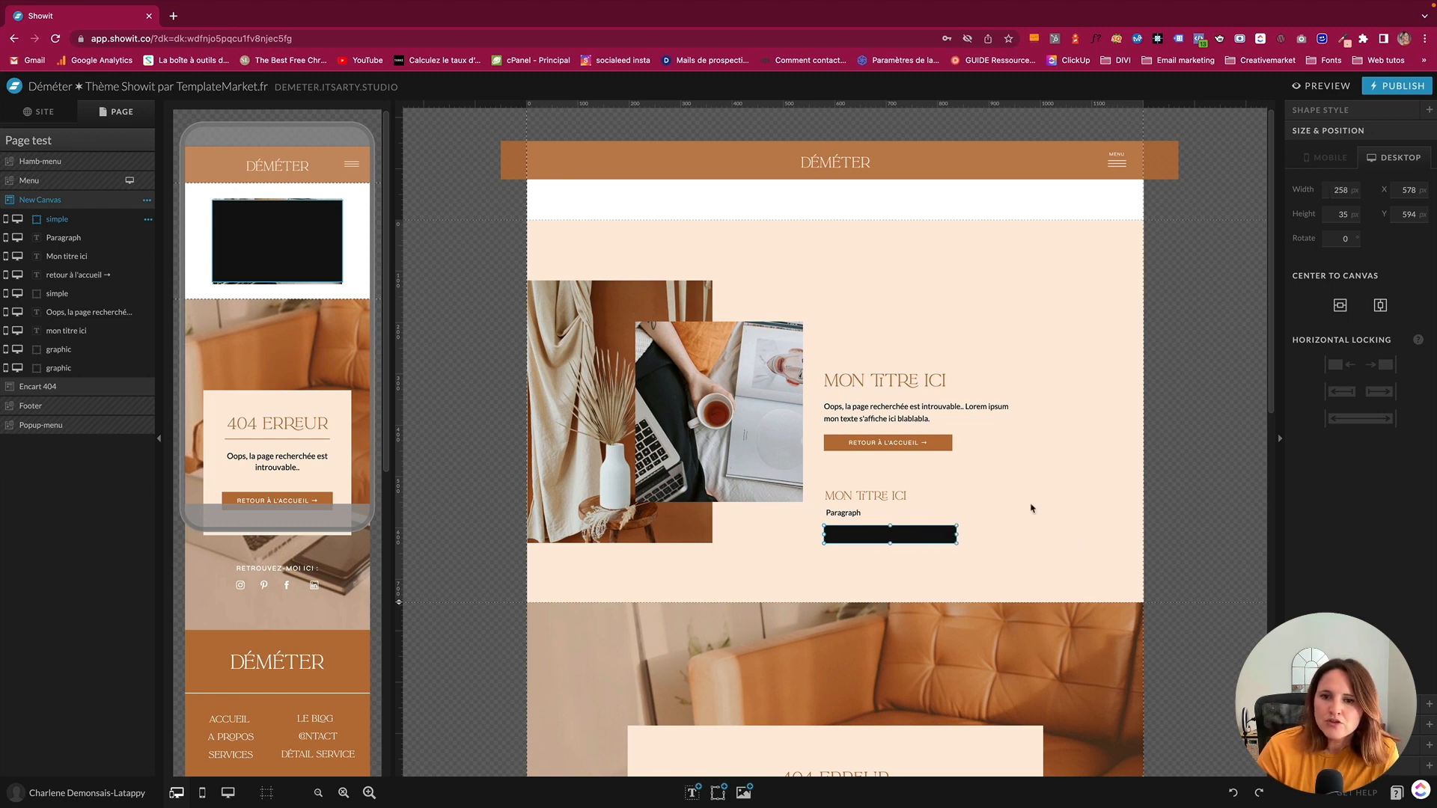
# Fill the new rectangle with brown palette color 2 and narrow it to button width from its right edge
pyautogui.click(1337, 111)
pyautogui.click(1367, 194)
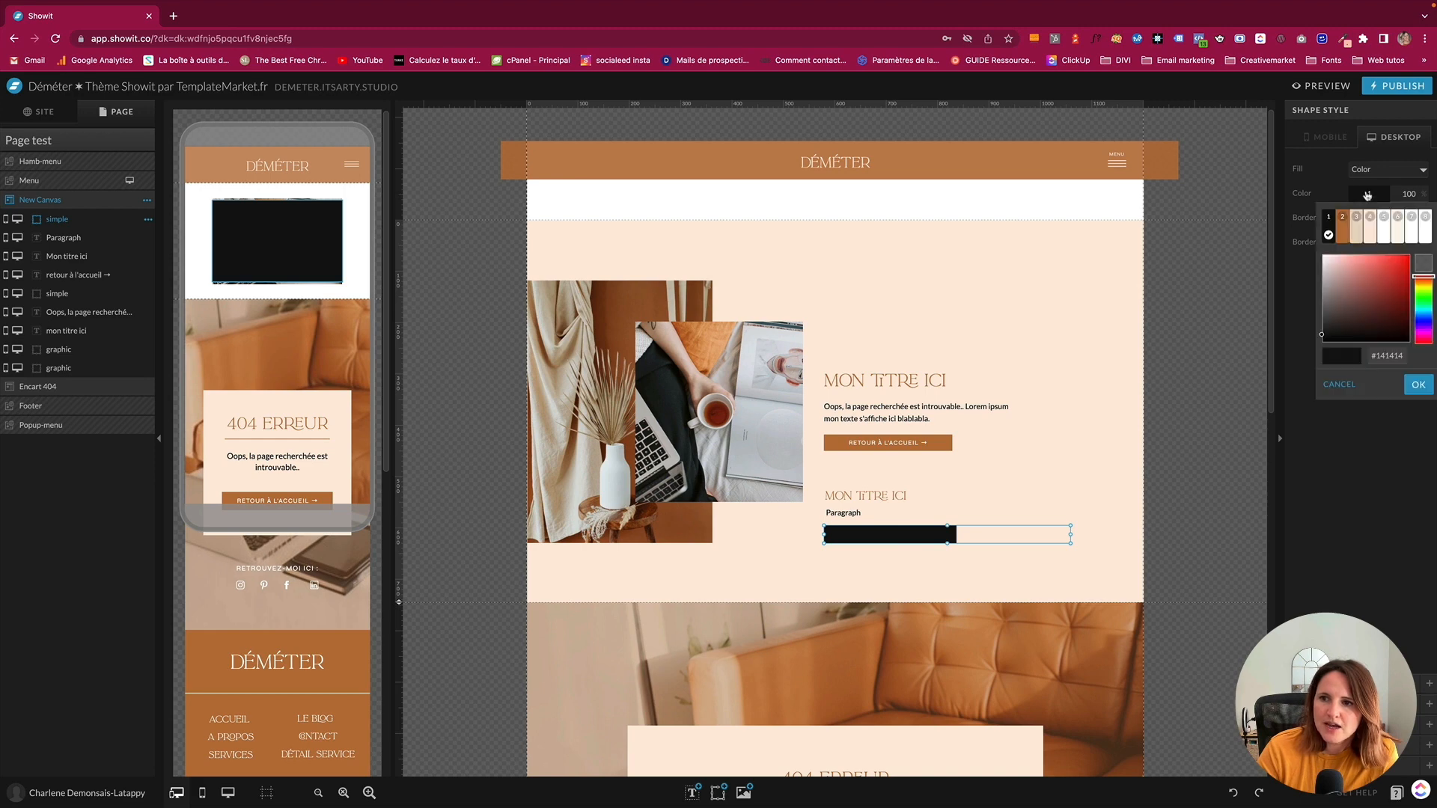
pyautogui.click(1350, 229)
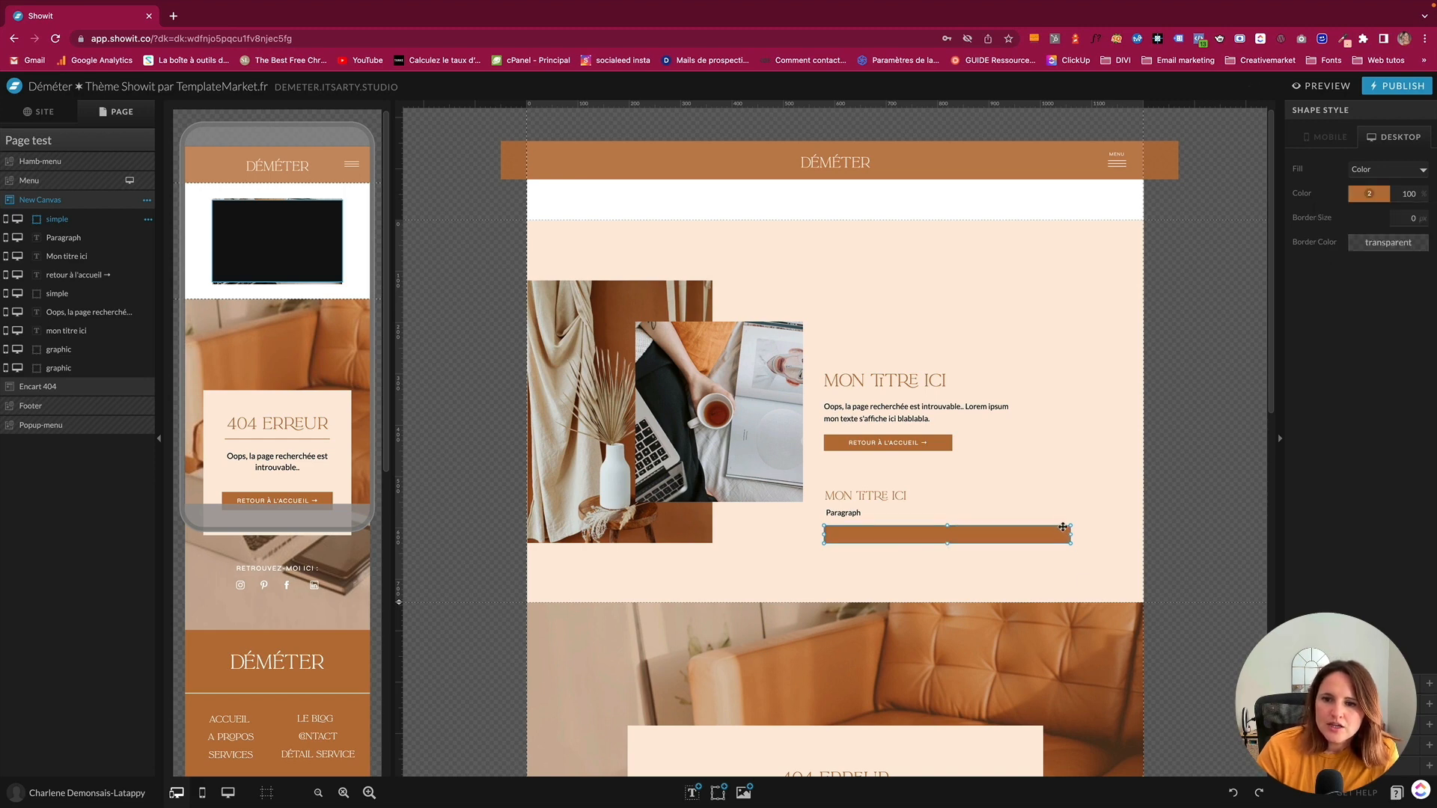
pyautogui.moveTo(1069, 535); pyautogui.dragTo(937, 535)
# Add a subheading text, color it white and place it over the new brown rectangle as a button label
pyautogui.click(693, 792)
pyautogui.click(689, 753)
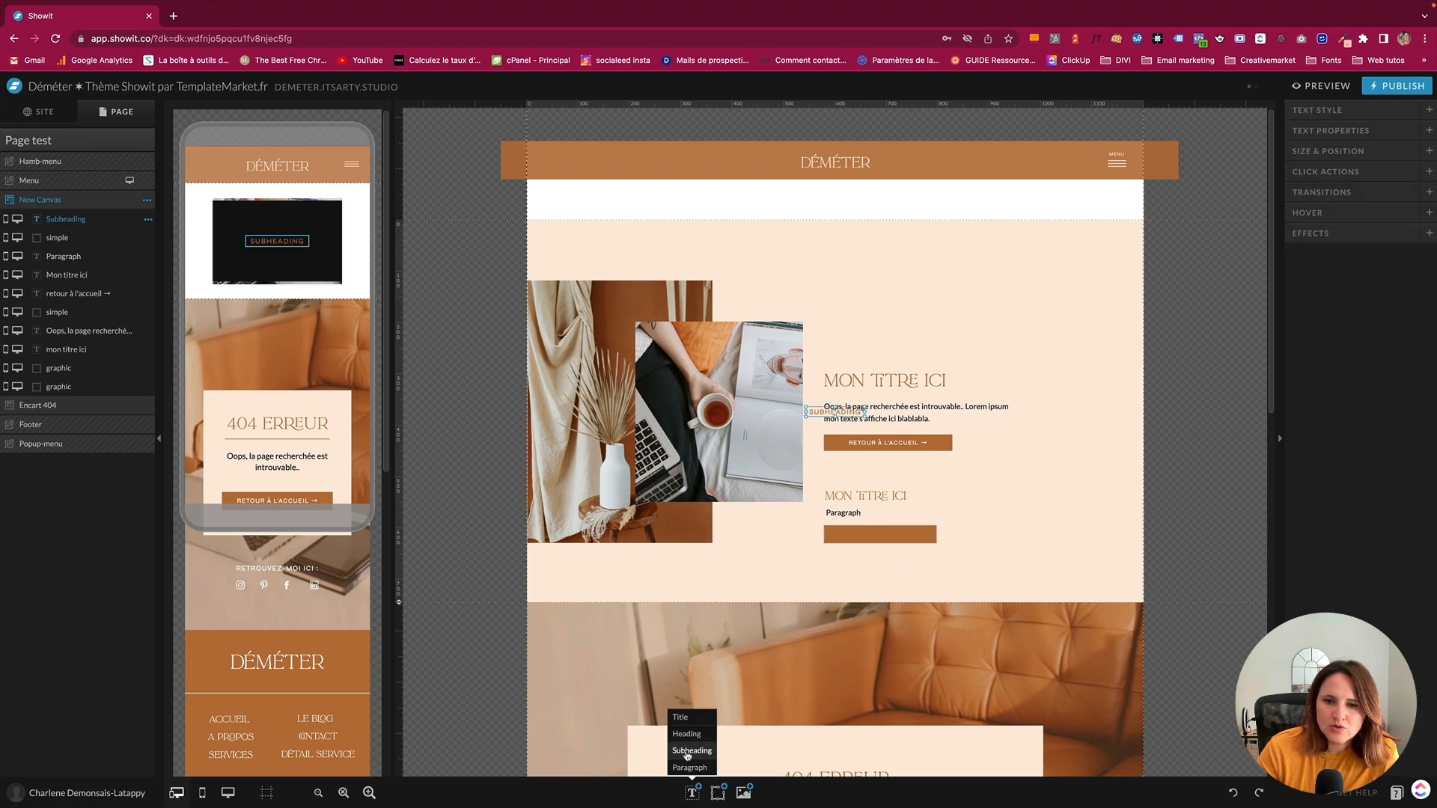
pyautogui.moveTo(833, 420); pyautogui.dragTo(886, 522)
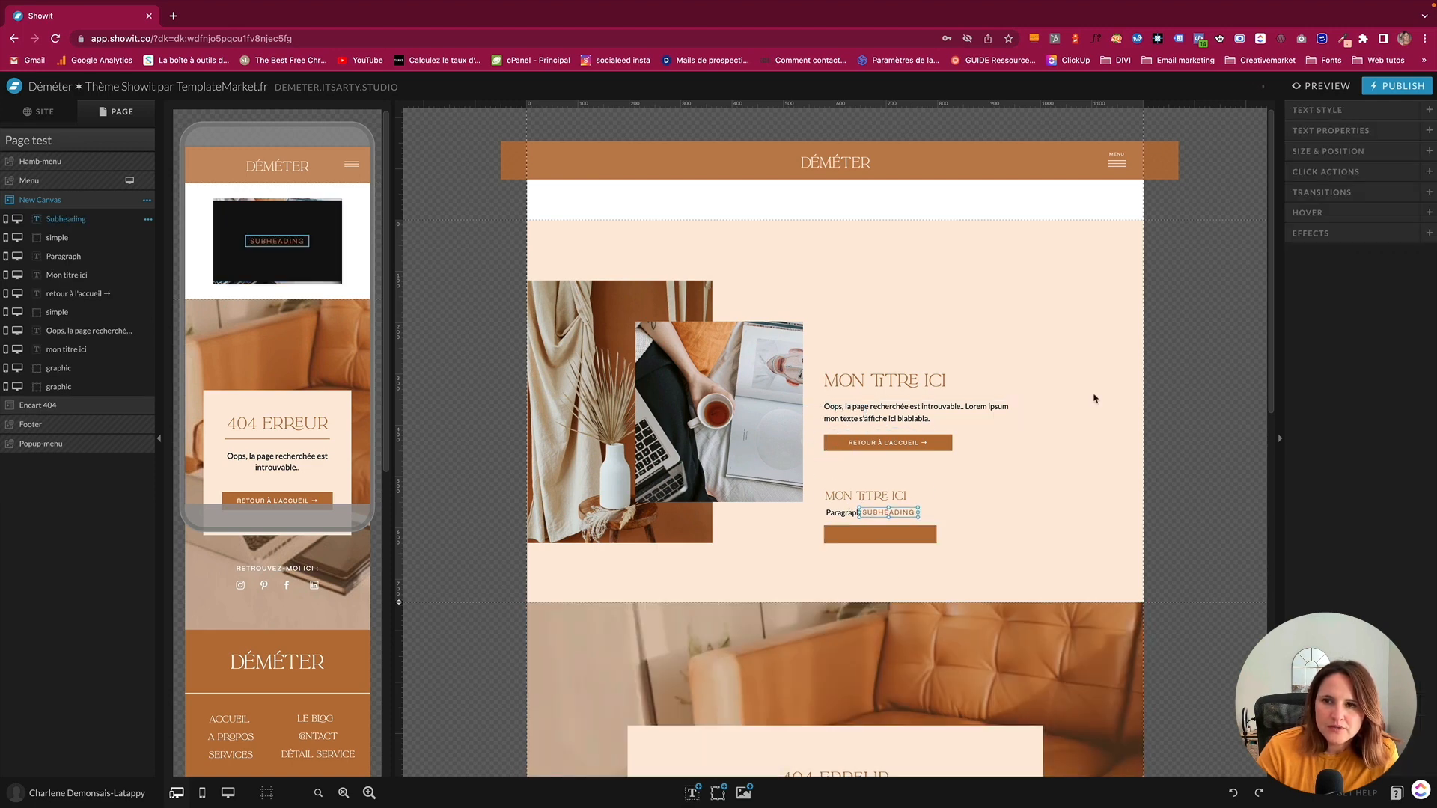
pyautogui.click(1315, 114)
pyautogui.click(1372, 195)
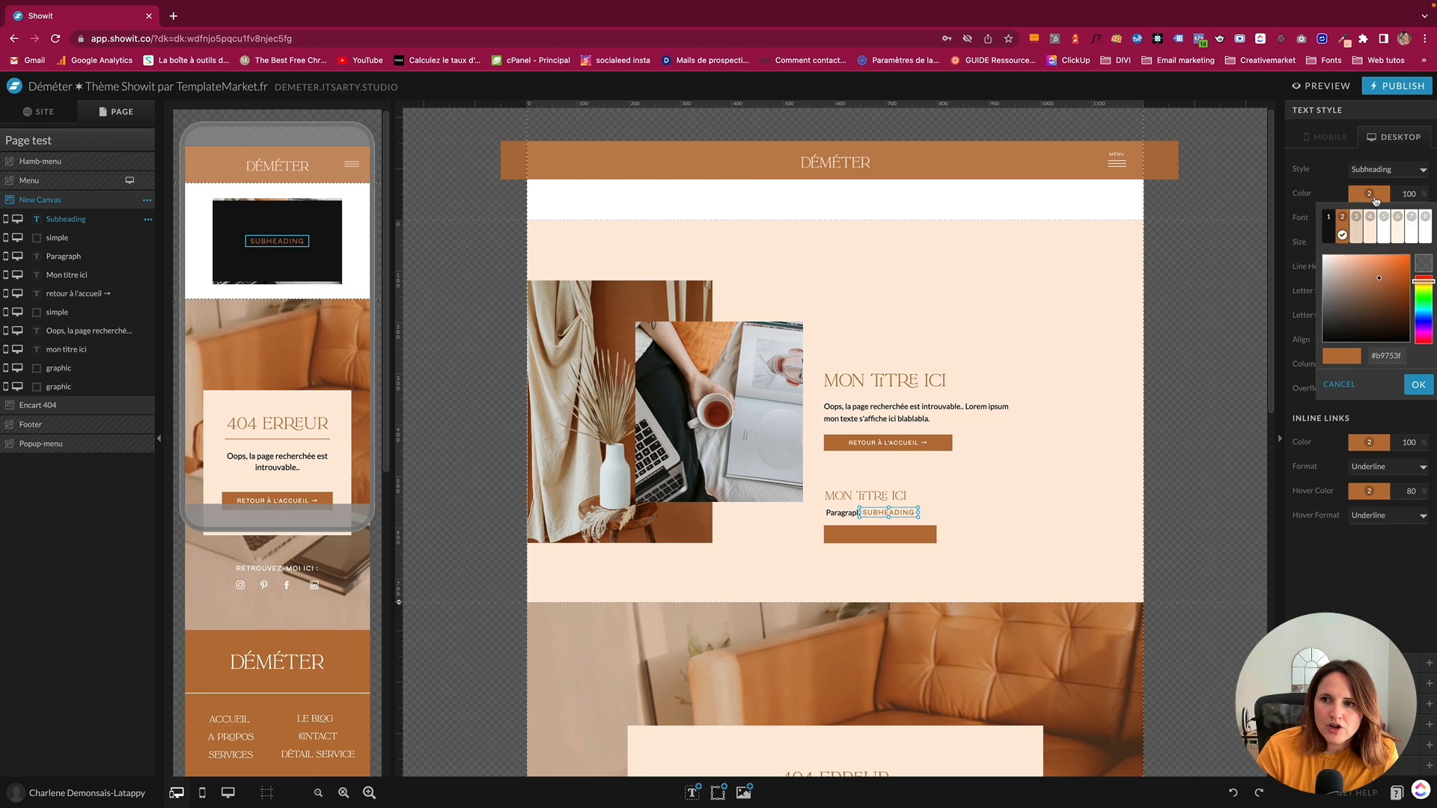
pyautogui.click(1424, 232)
pyautogui.moveTo(890, 512); pyautogui.dragTo(881, 534)
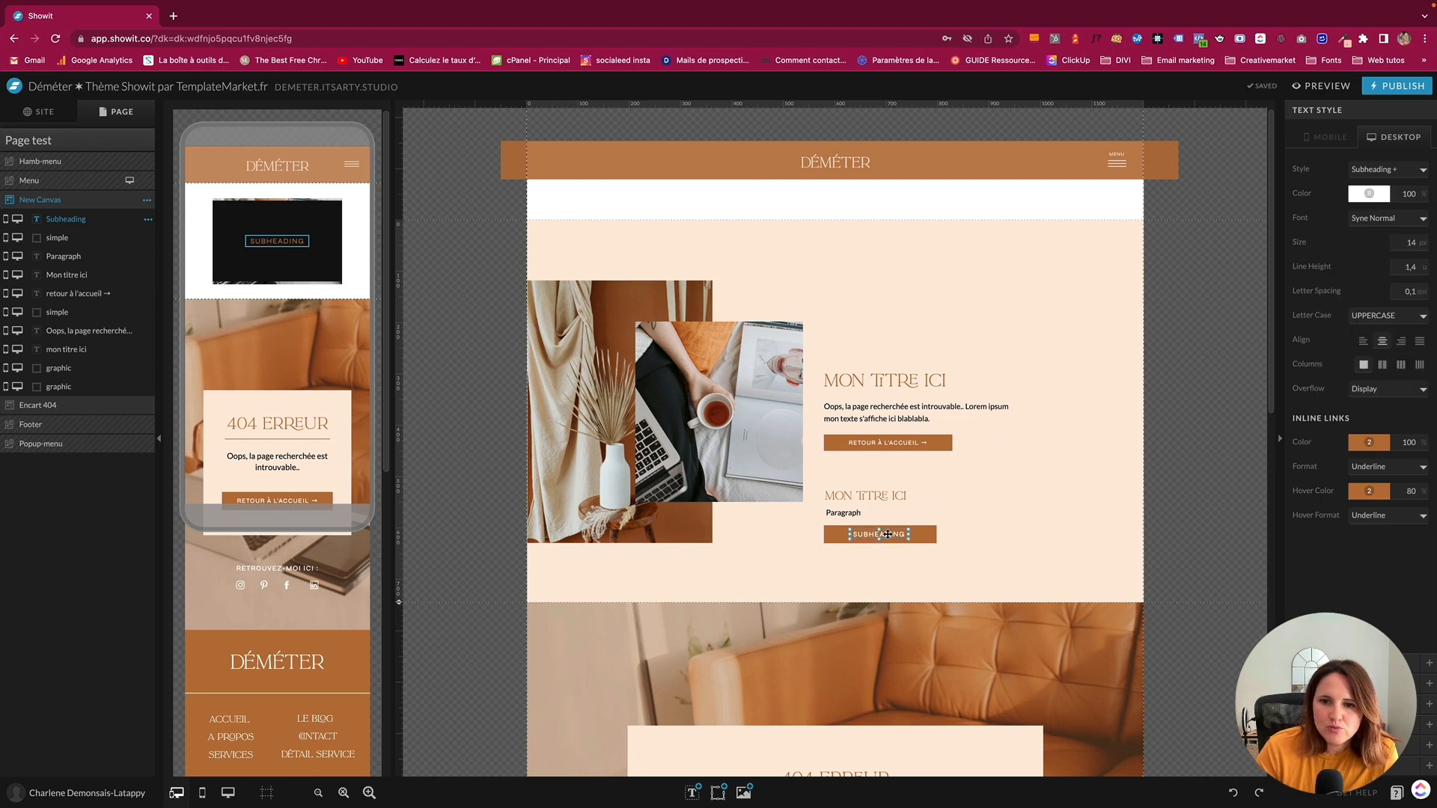
# Delete the title, paragraph and button made from scratch, and lengthen the new canvas in mobile view to uncover the hidden text
pyautogui.click(1183, 551)
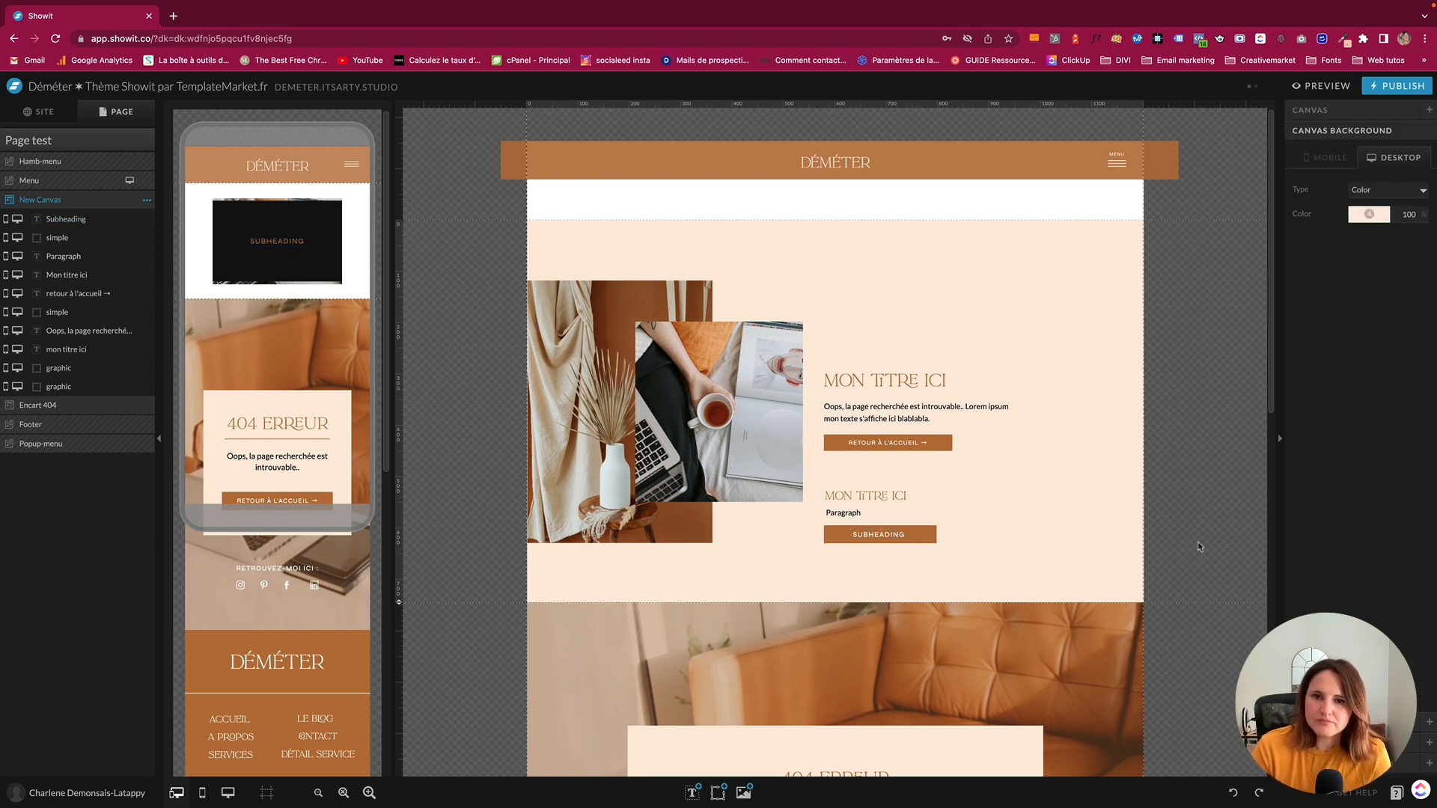
pyautogui.moveTo(960, 564); pyautogui.dragTo(855, 500)
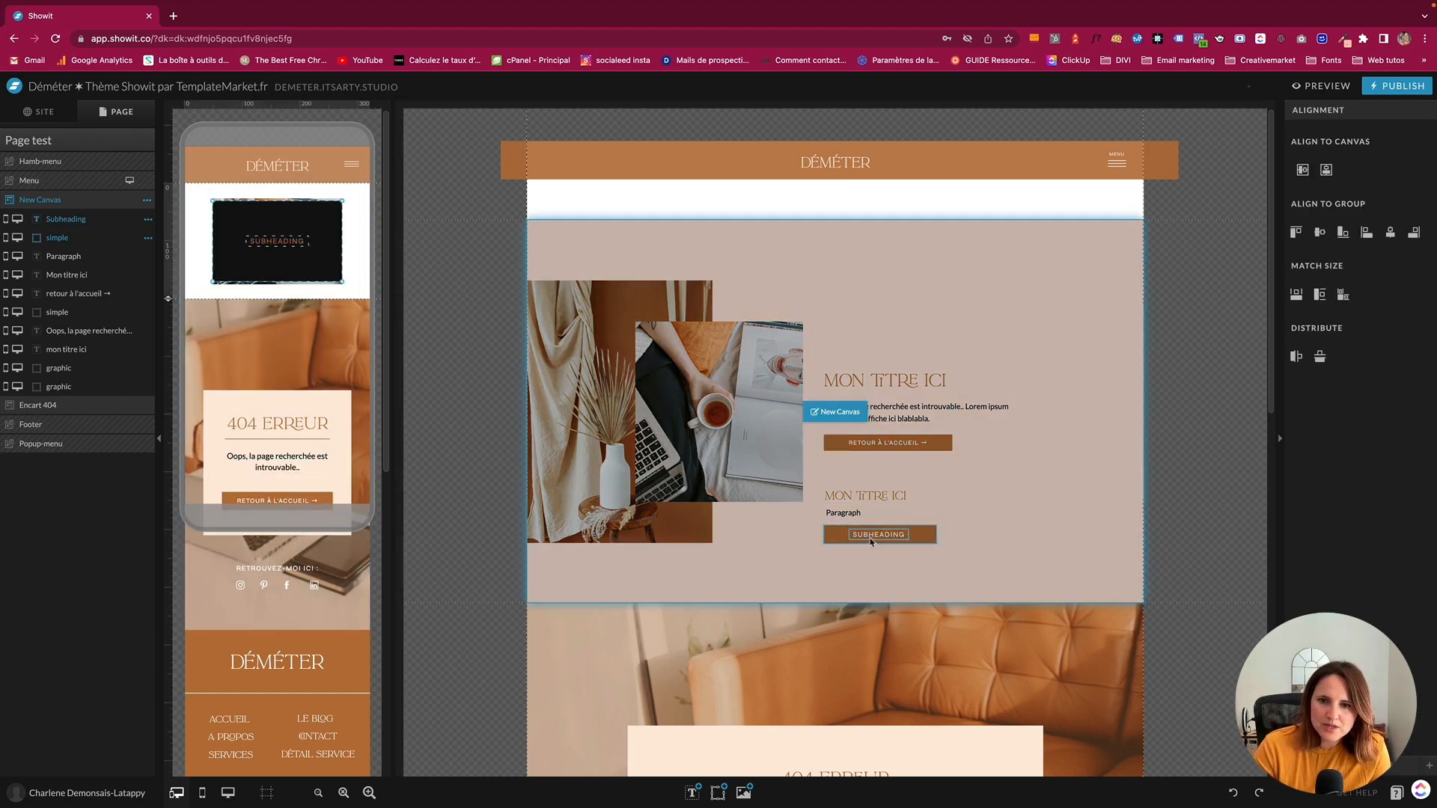
pyautogui.moveTo(946, 565); pyautogui.dragTo(842, 494)
pyautogui.press('Delete')
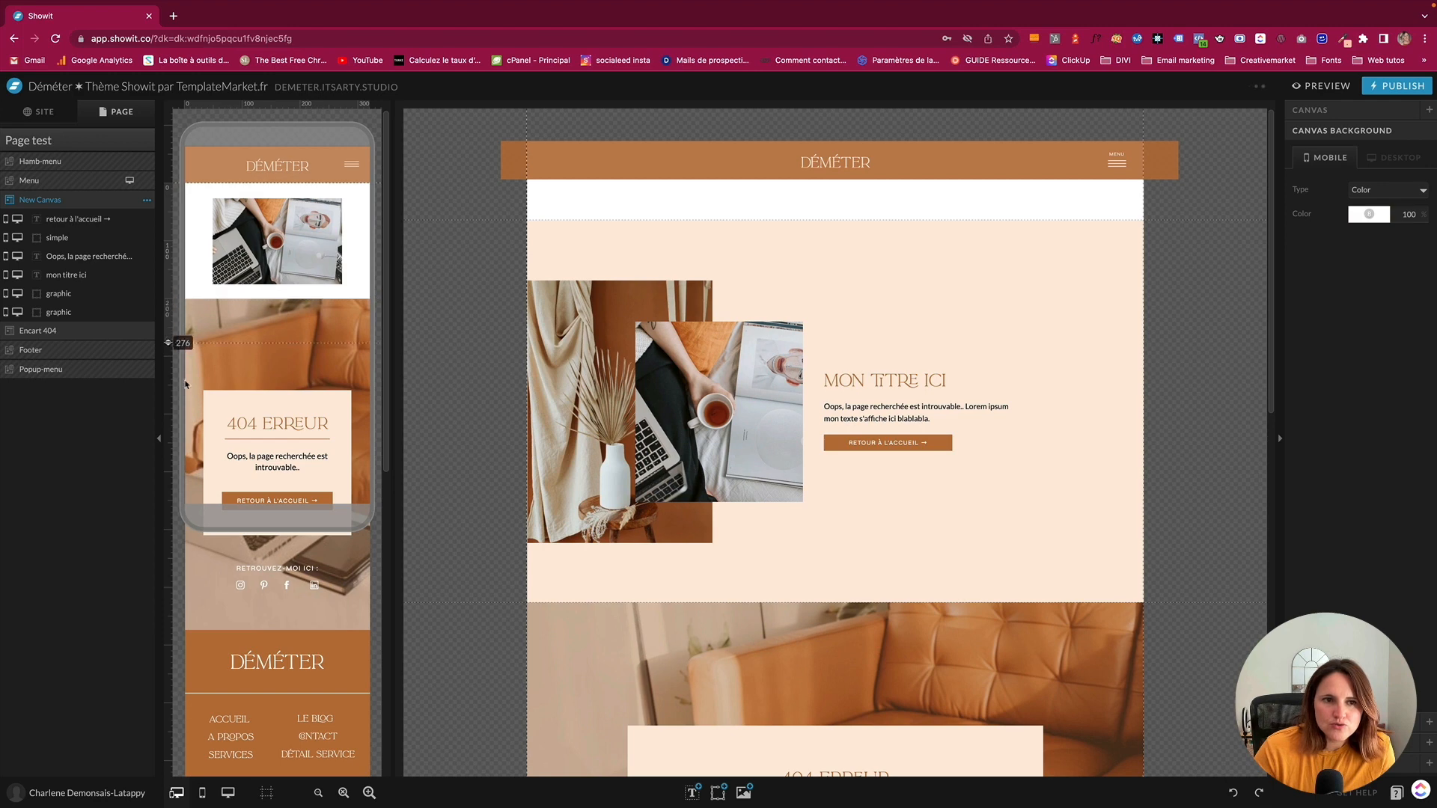
pyautogui.moveTo(185, 385); pyautogui.dragTo(189, 465)
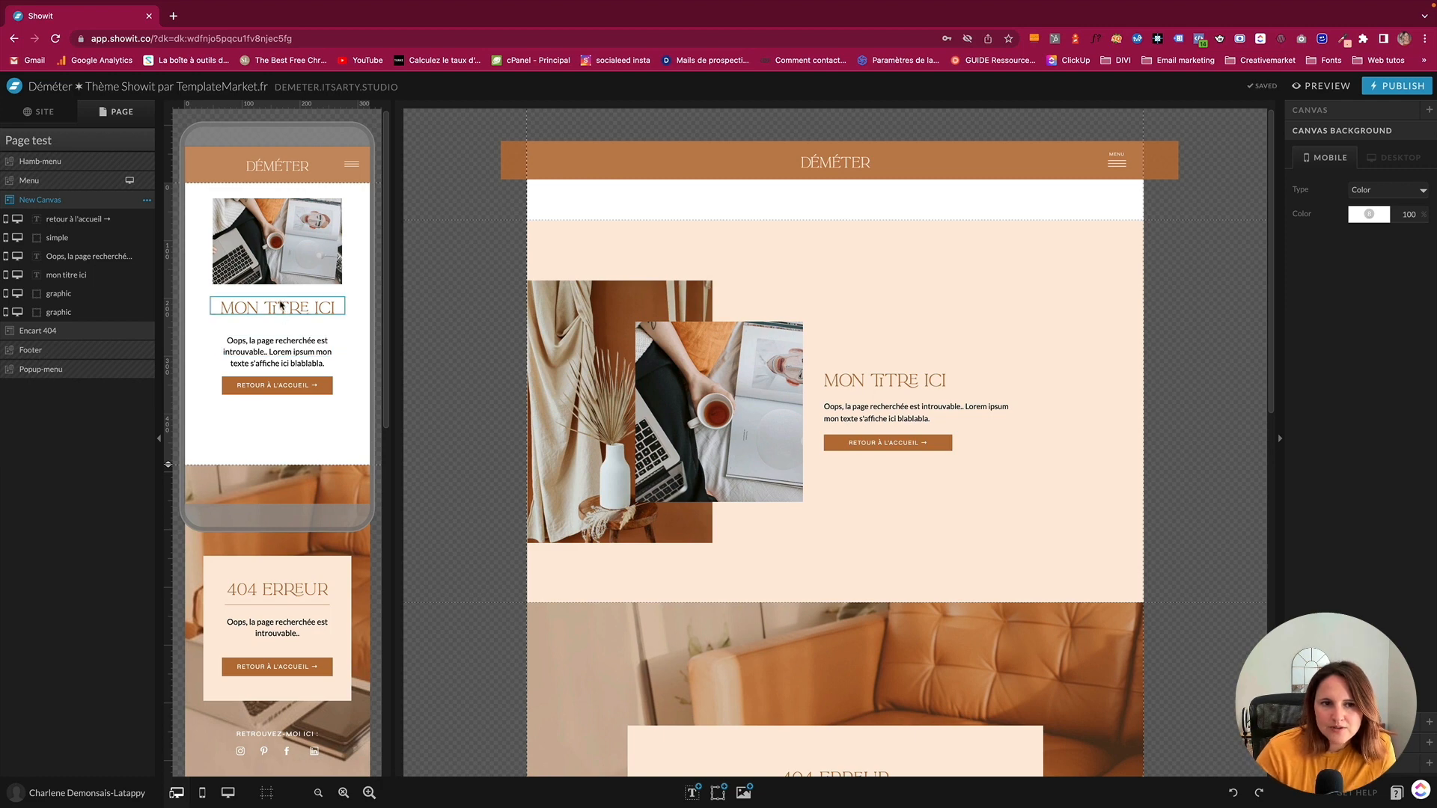
# Examine the automatic mobile layout options, such as Auto and Scaled, for the Encart 404 canvas without applying them
pyautogui.click(303, 593)
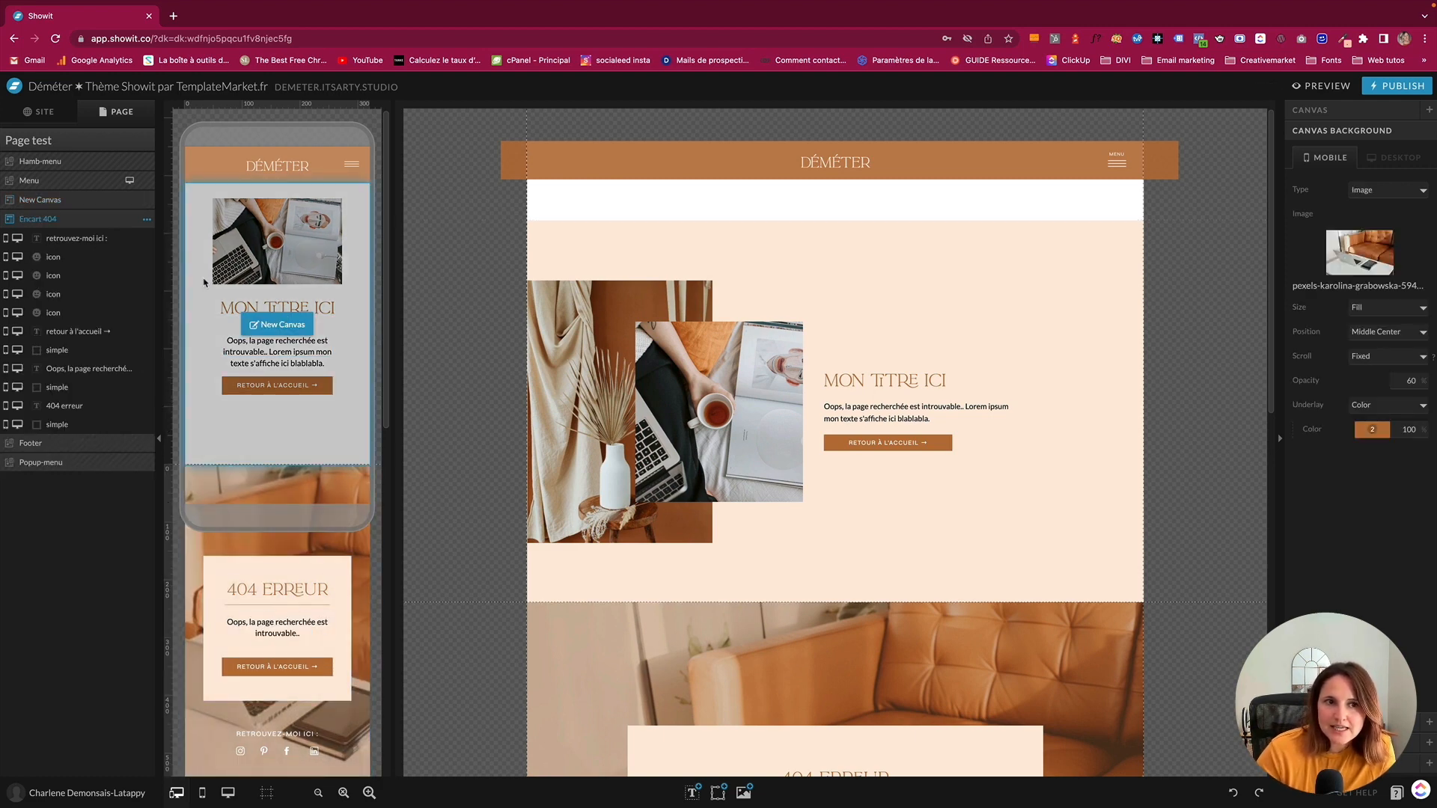
pyautogui.click(148, 223)
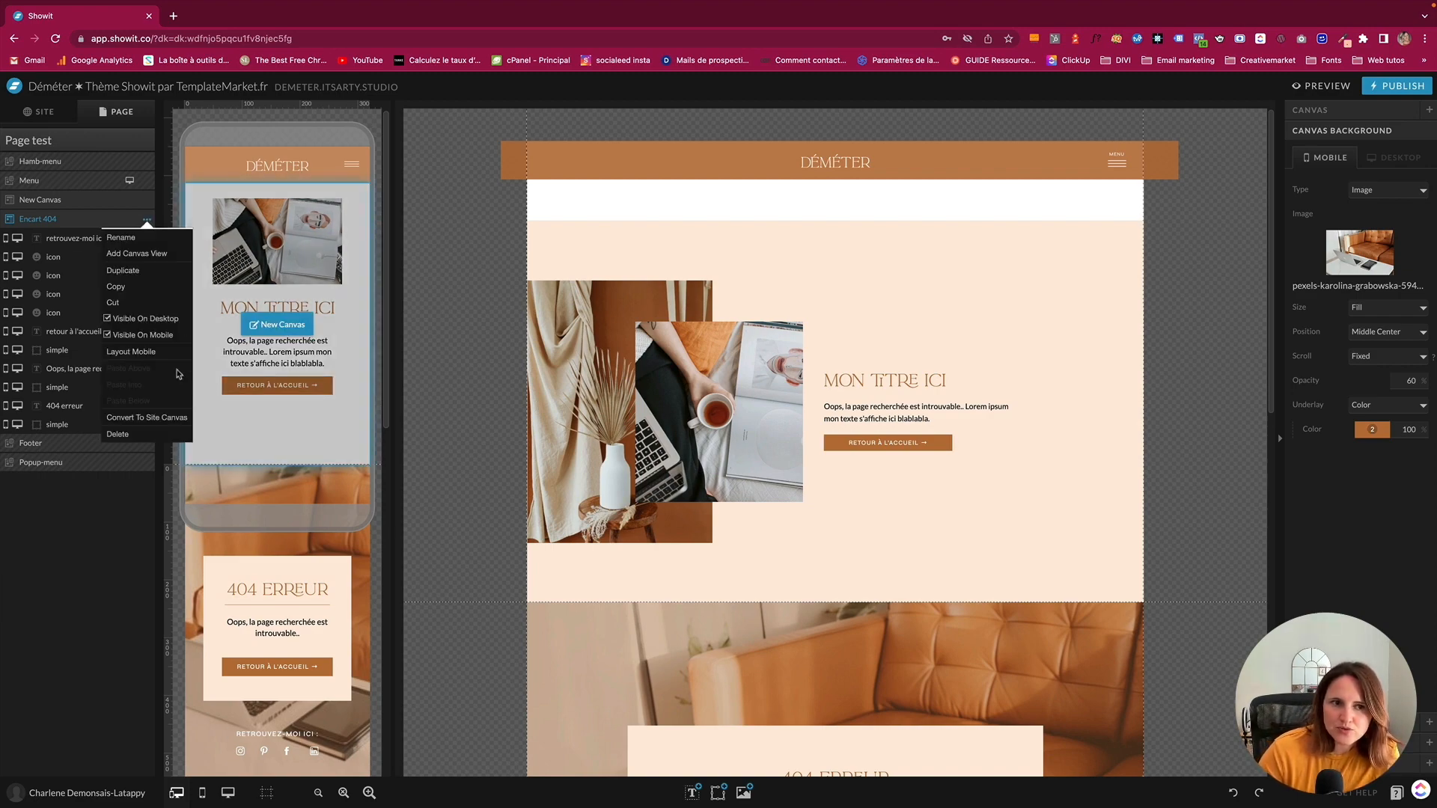
pyautogui.click(150, 355)
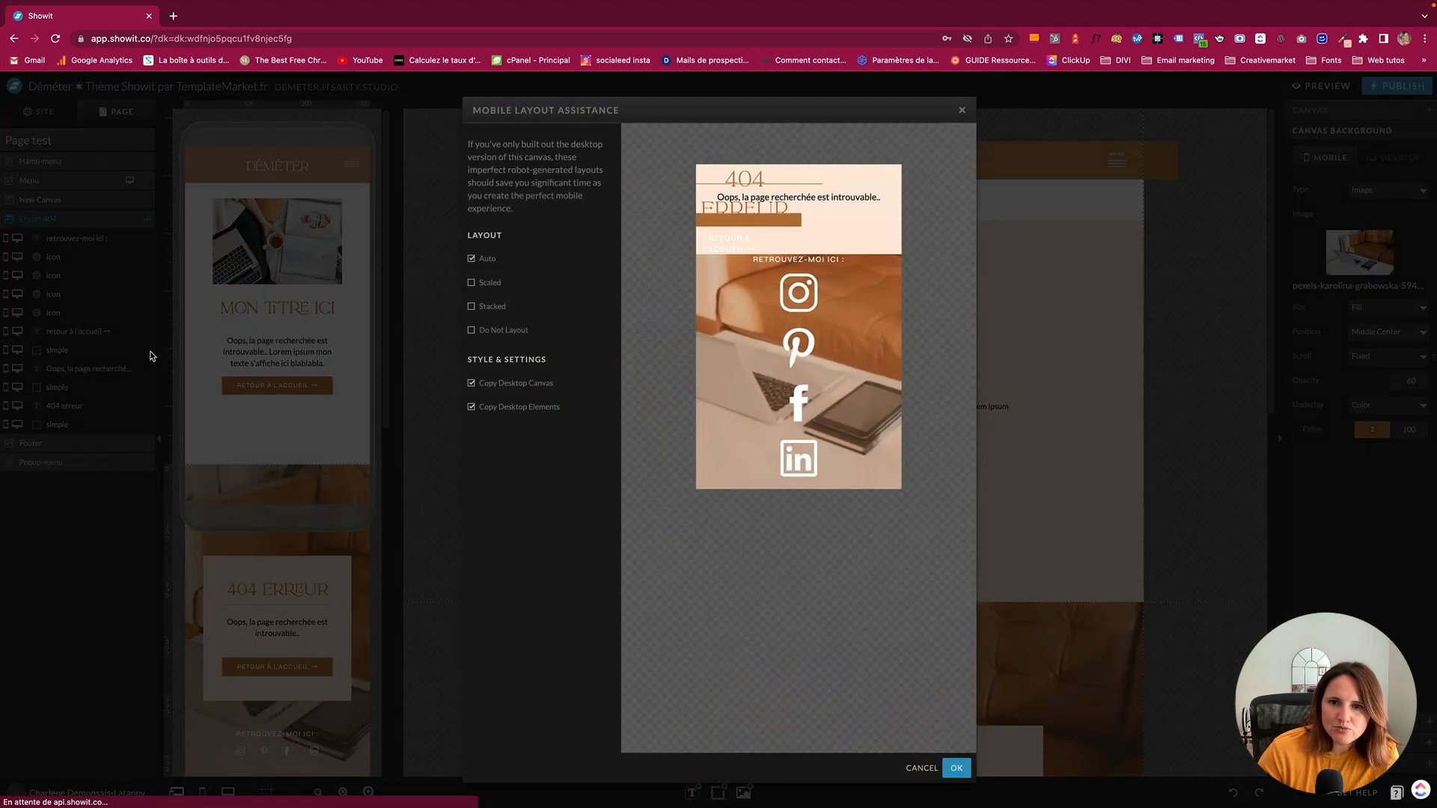
pyautogui.click(519, 283)
pyautogui.click(498, 264)
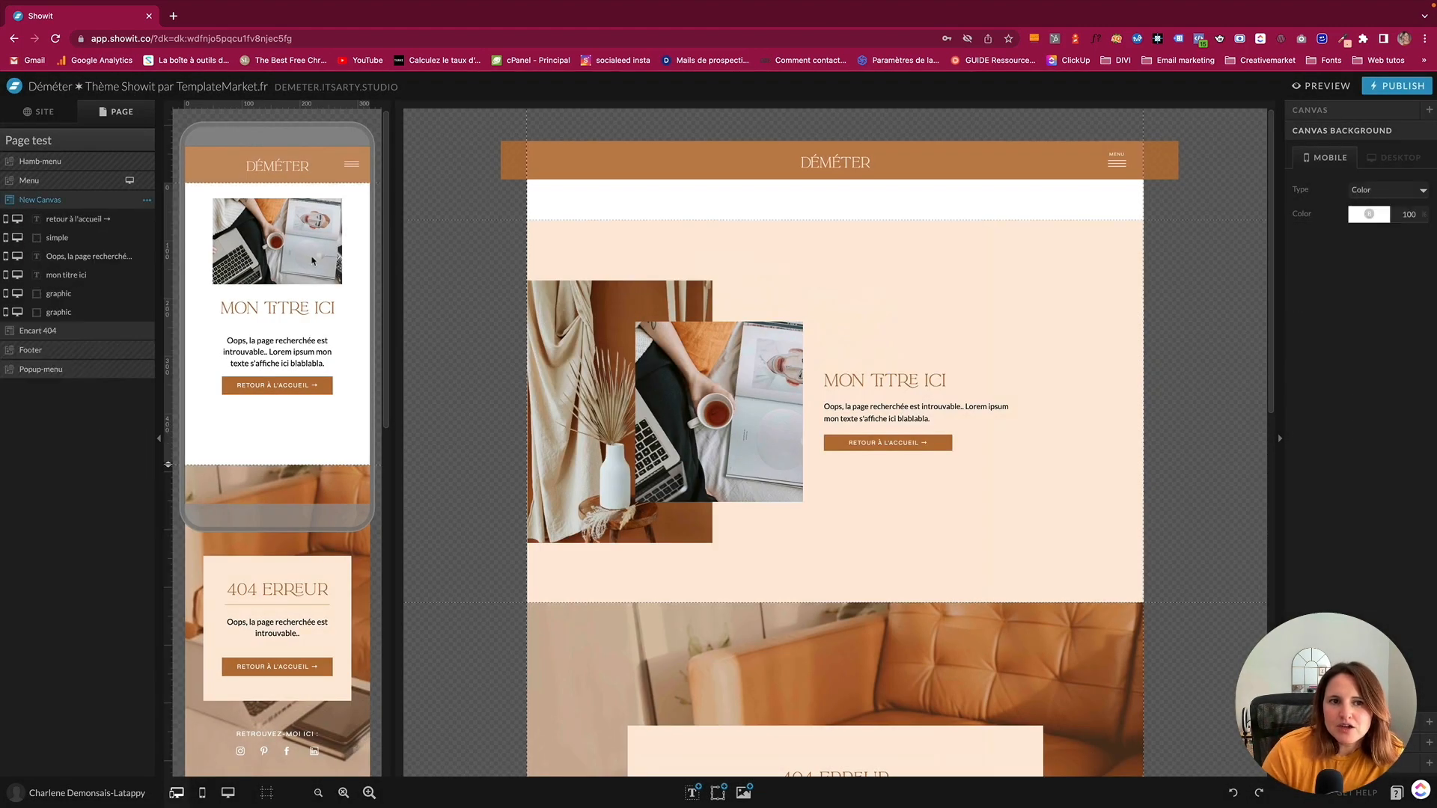
# In mobile view, uncover the plant photo by moving the coffee photo to about X 73, Y -70, and lower the title, paragraph and button
pyautogui.moveTo(304, 264); pyautogui.dragTo(298, 292)
pyautogui.click(287, 269)
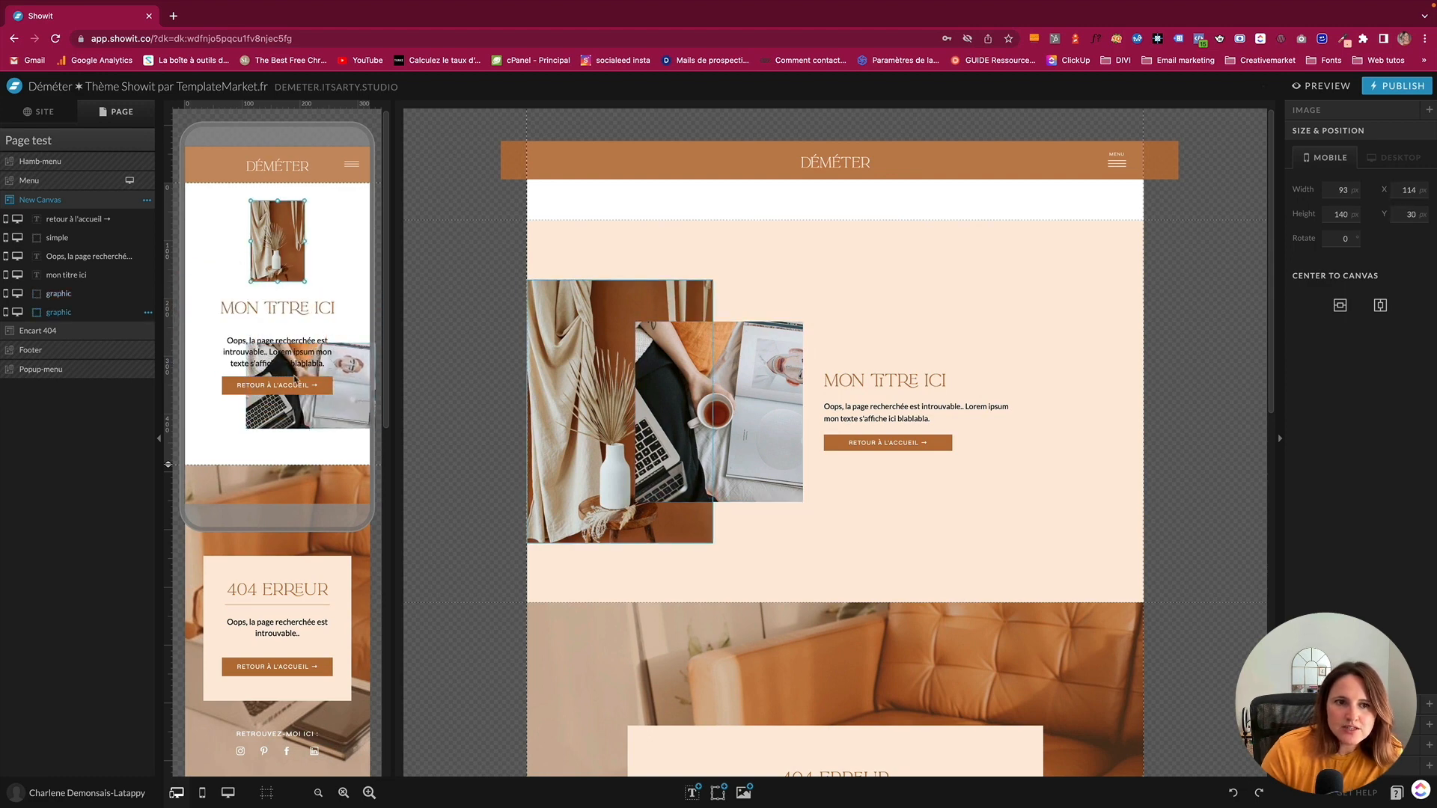
pyautogui.moveTo(300, 378); pyautogui.dragTo(280, 178)
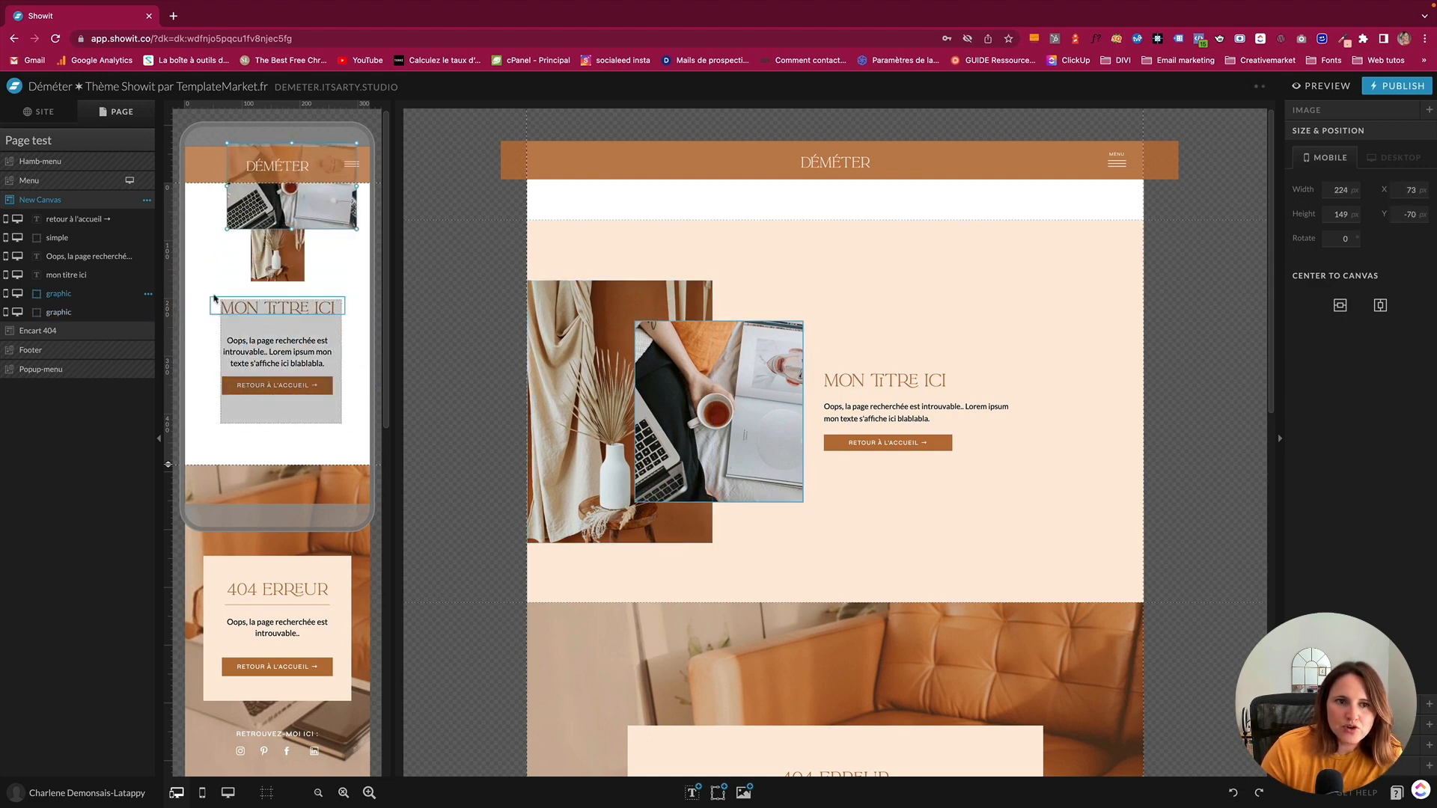
pyautogui.moveTo(214, 298); pyautogui.dragTo(292, 356)
pyautogui.click(345, 305)
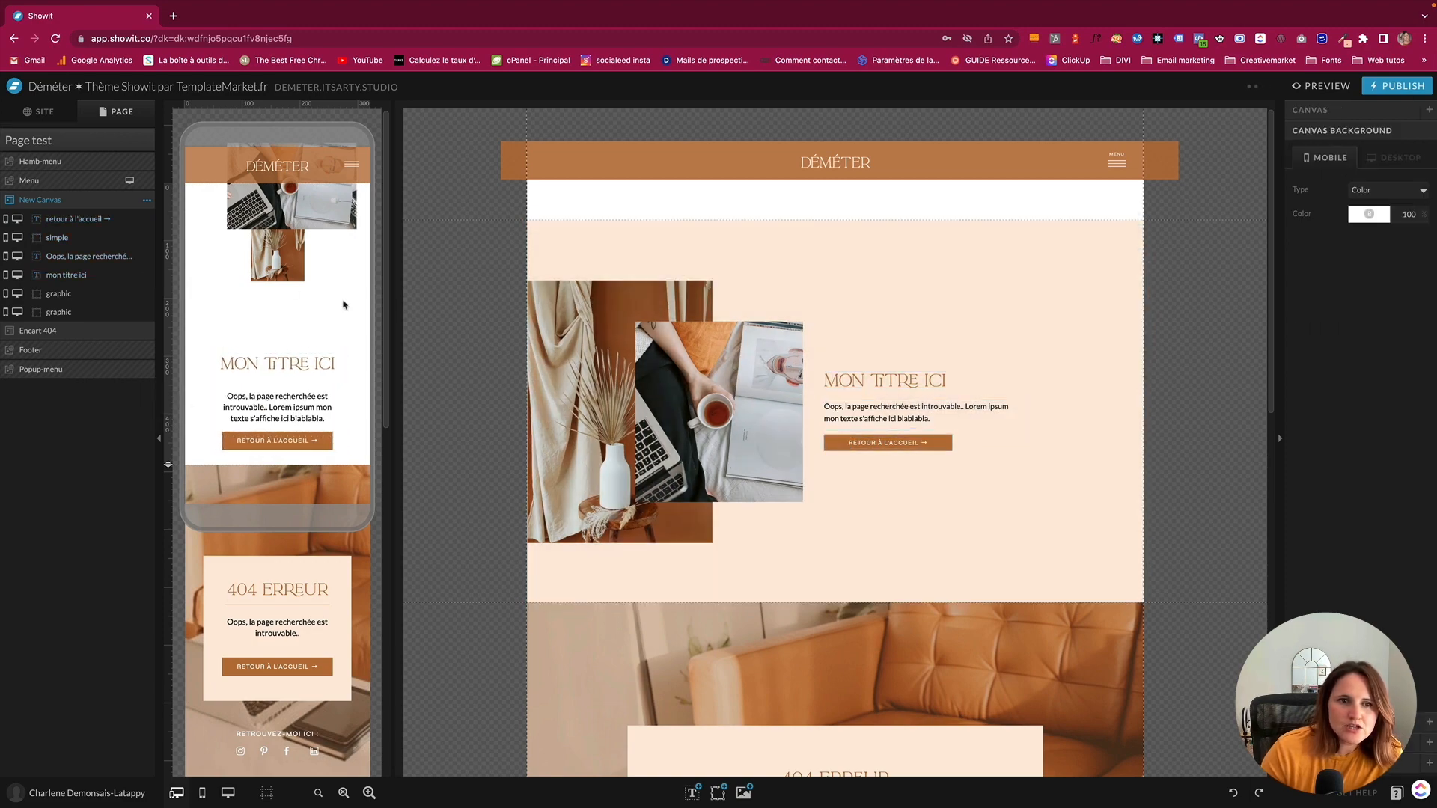
# Enlarge the plant photo at the mobile canvas's left edge and overlap it with the coffee photo, about 224 by 186 px at X 75, Y 45
pyautogui.moveTo(285, 259); pyautogui.dragTo(212, 207)
pyautogui.moveTo(240, 263); pyautogui.dragTo(293, 339)
pyautogui.click(324, 217)
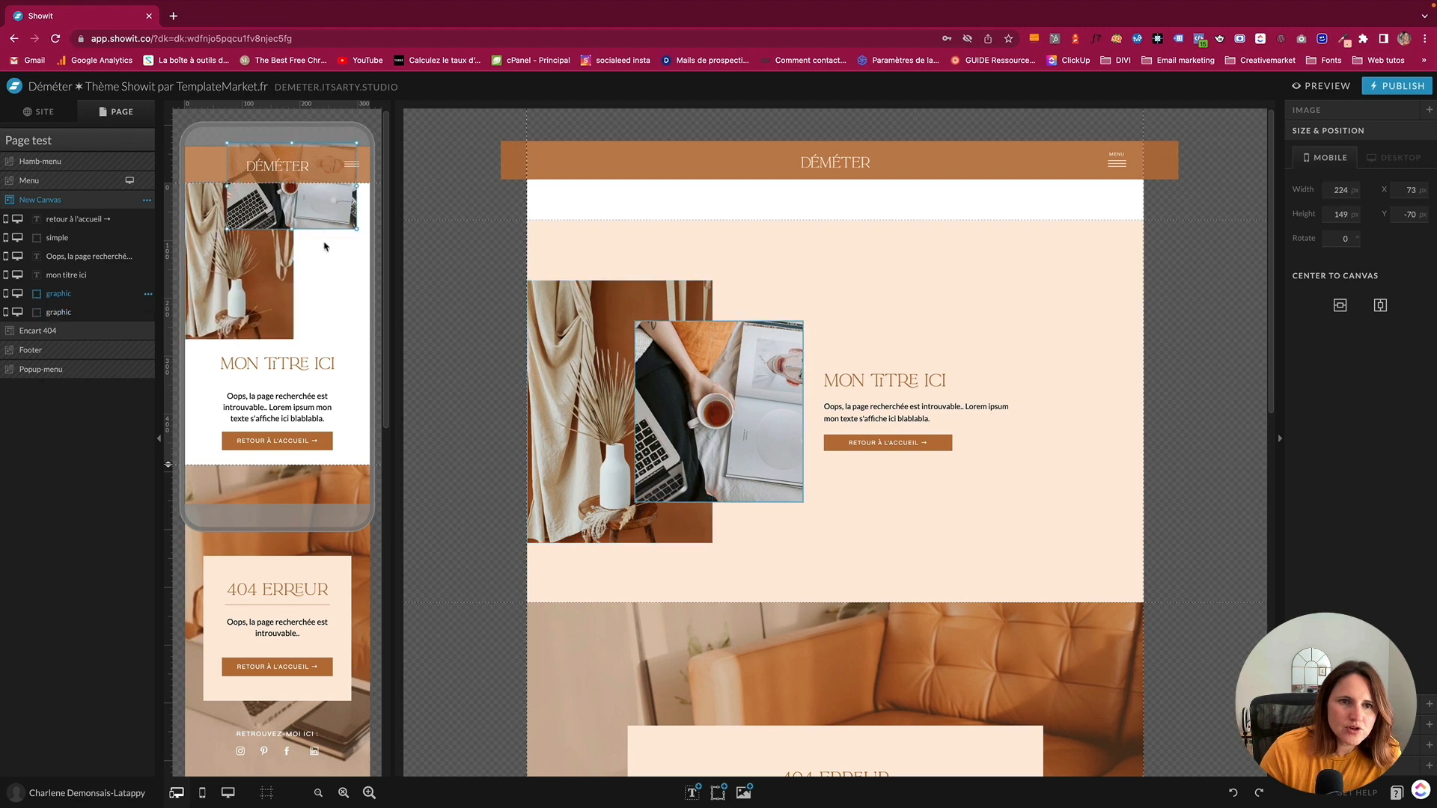
pyautogui.moveTo(324, 221); pyautogui.dragTo(307, 294)
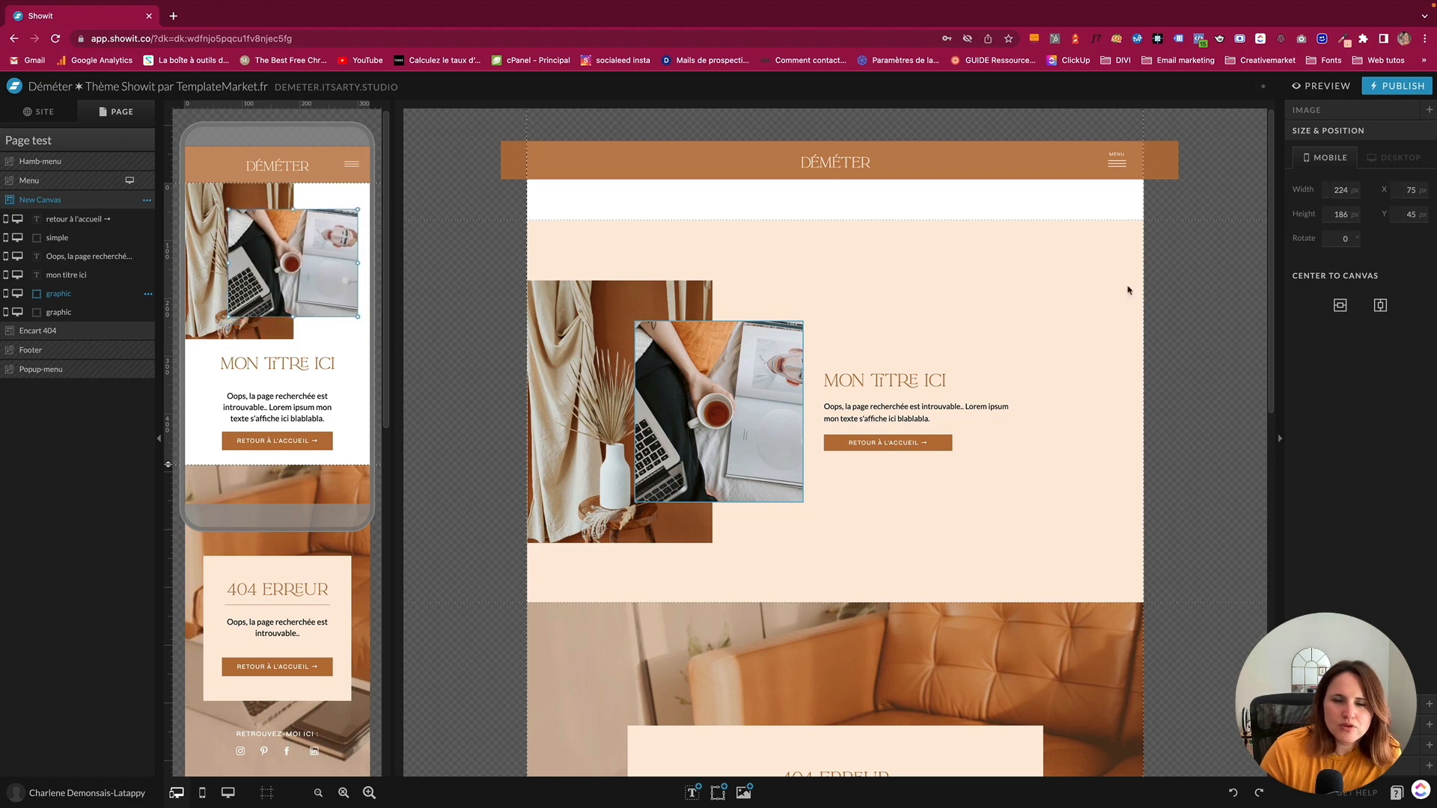
# Align the two overlapping mobile photos on their vertical centers
pyautogui.keyDown('shift'); pyautogui.click(269, 332); pyautogui.keyUp('shift')
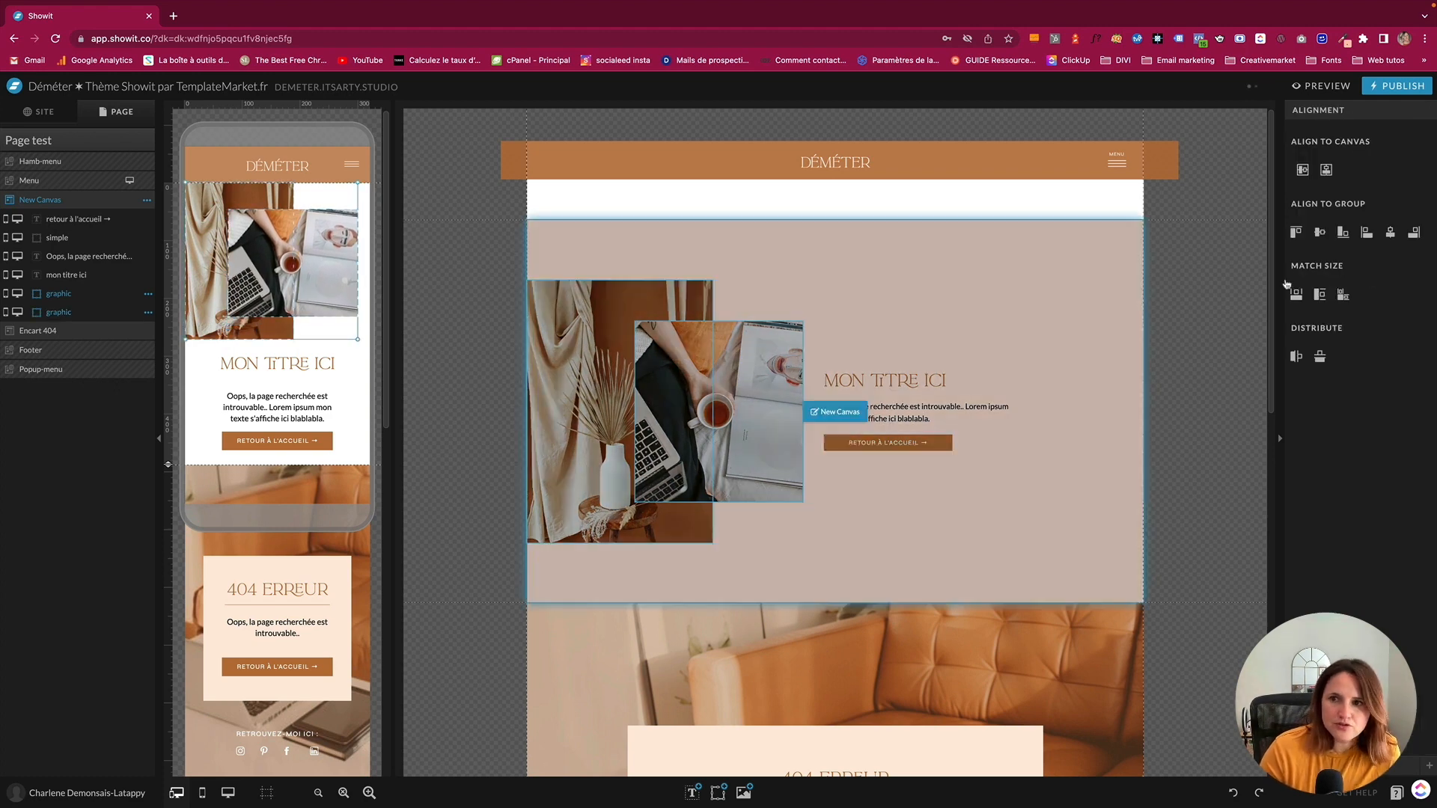
pyautogui.click(1321, 234)
pyautogui.click(345, 375)
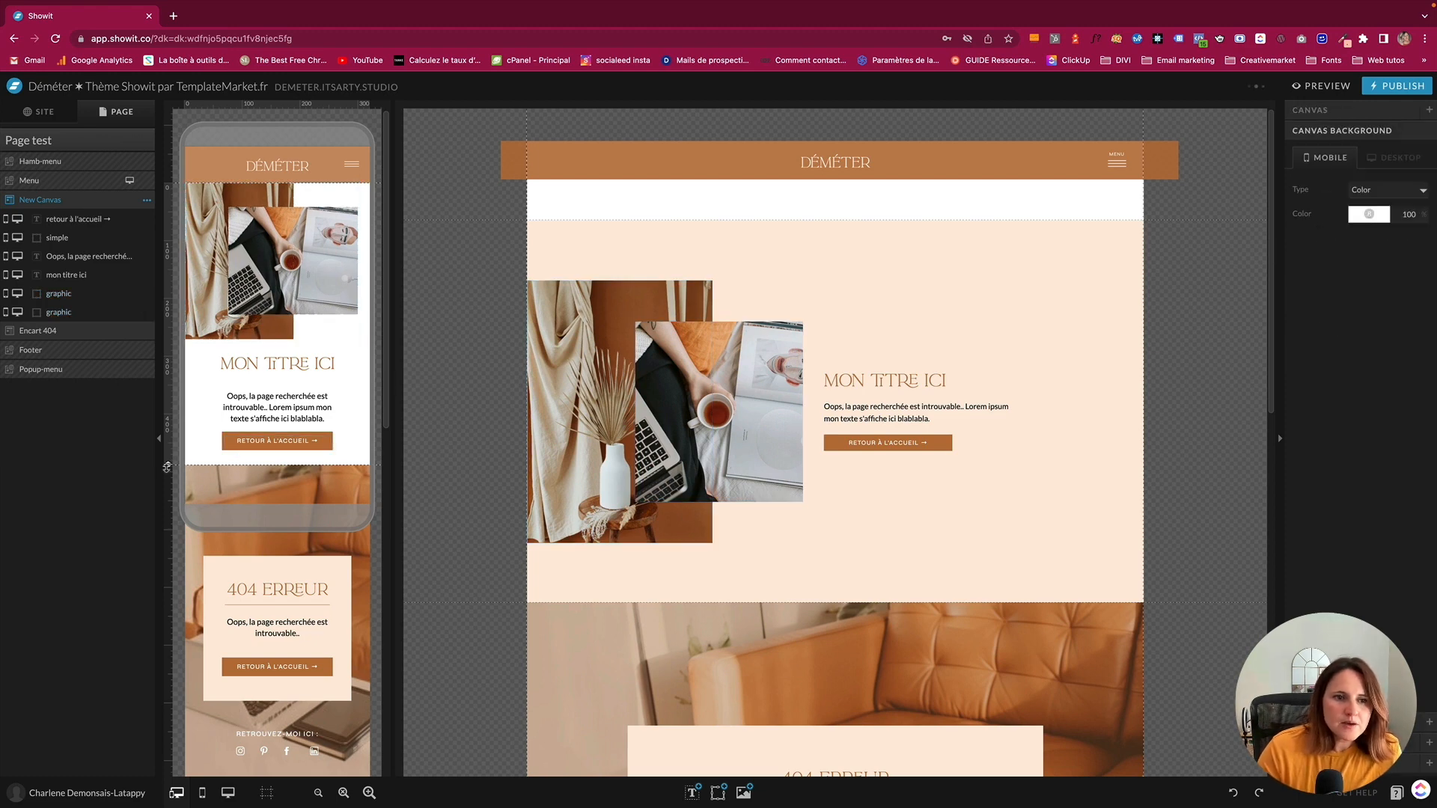
# Extend the mobile canvas further below the button and set its background to the light cream palette color
pyautogui.moveTo(167, 468); pyautogui.dragTo(168, 554)
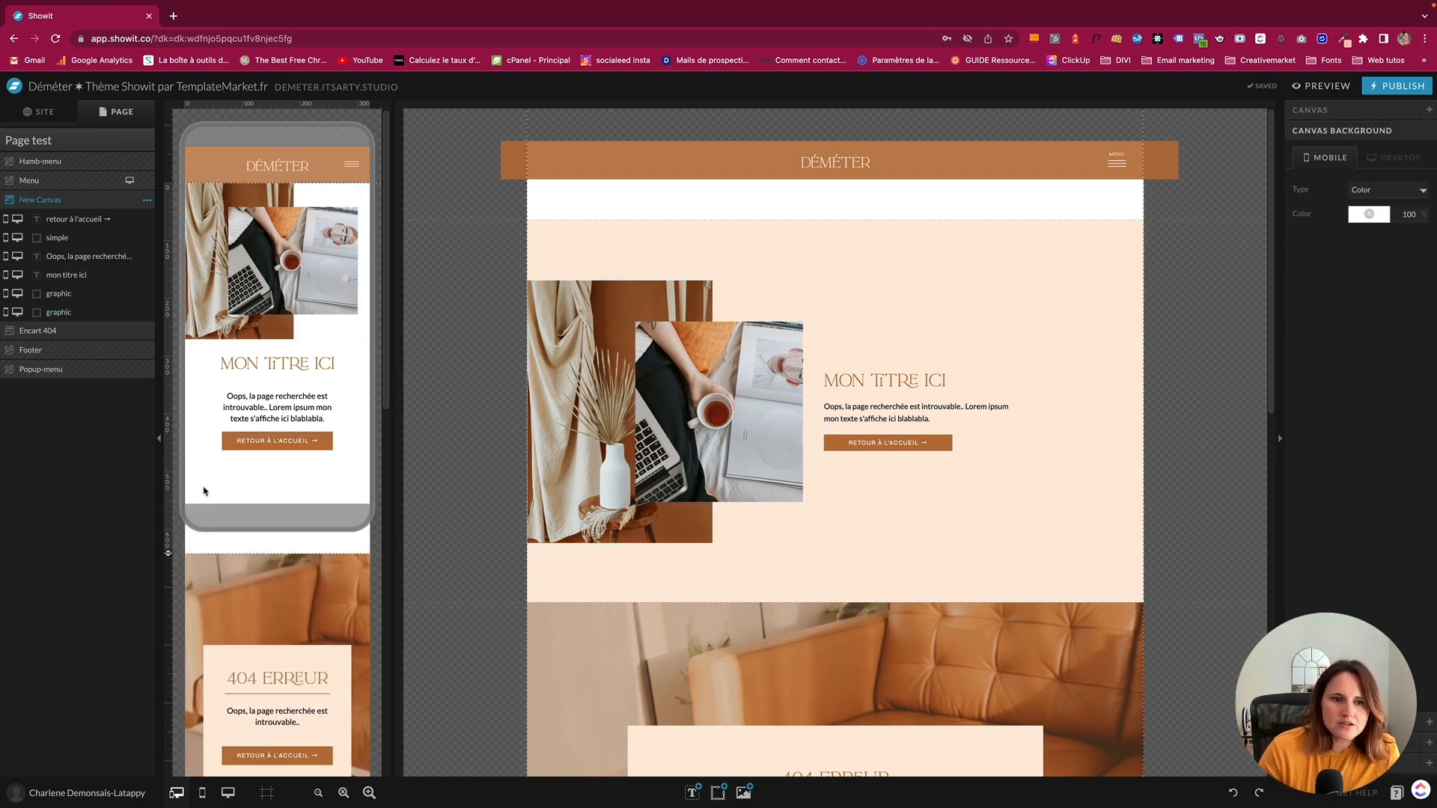
pyautogui.click(1370, 214)
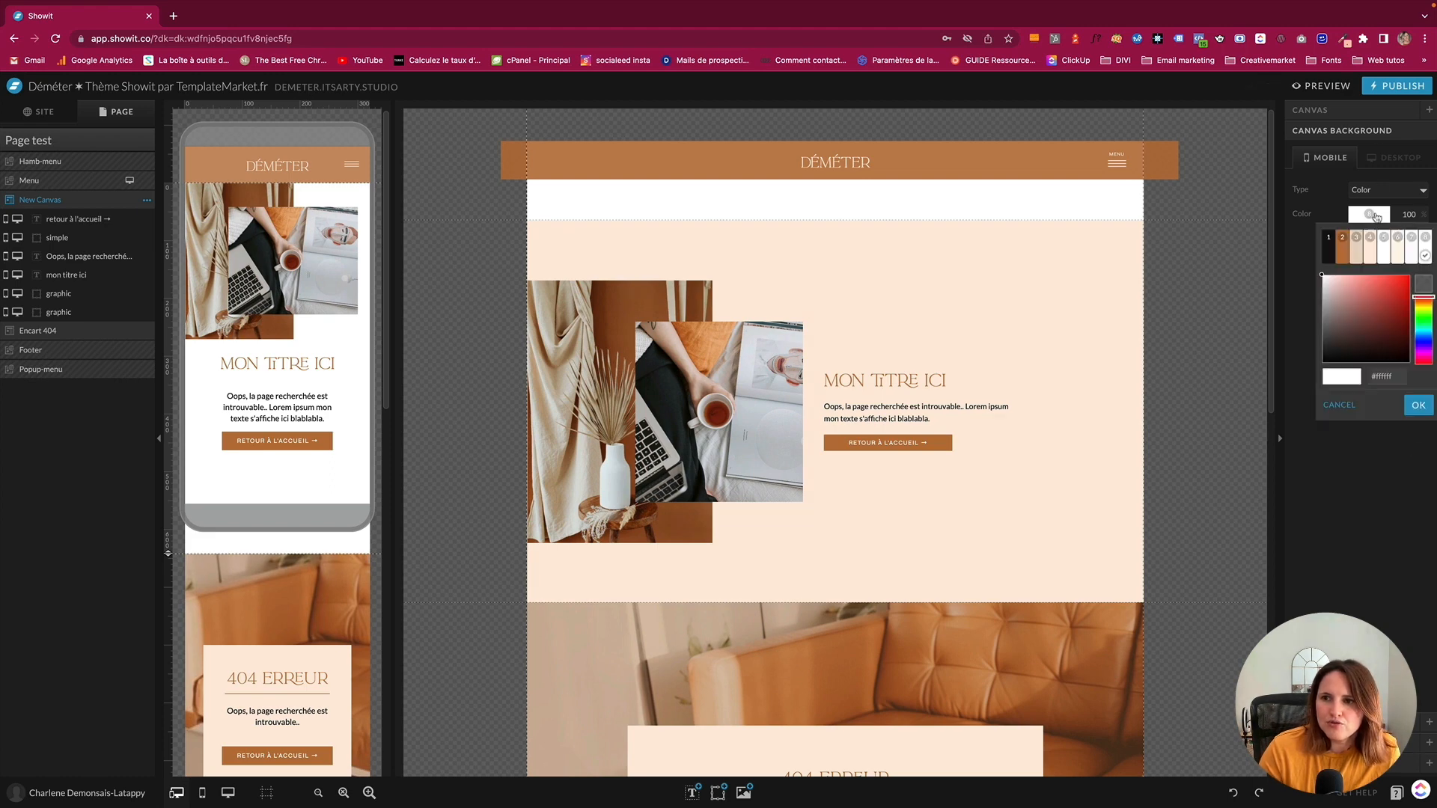
pyautogui.click(1399, 248)
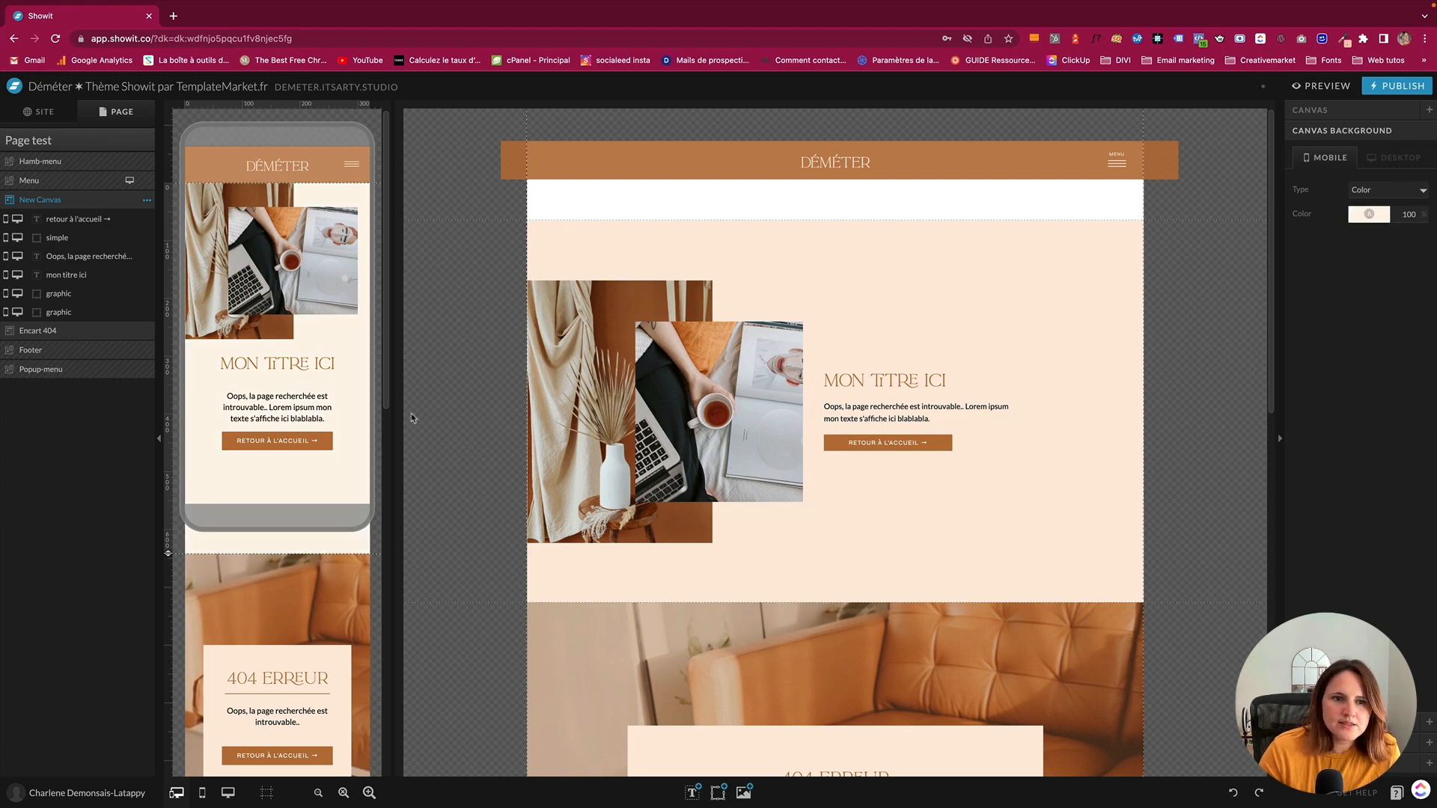
# Move the mobile title, paragraph and button together a little lower and center the group horizontally on the canvas
pyautogui.scroll(-1, 335, 408)
pyautogui.moveTo(333, 453); pyautogui.dragTo(209, 315)
pyautogui.moveTo(294, 454); pyautogui.dragTo(258, 346)
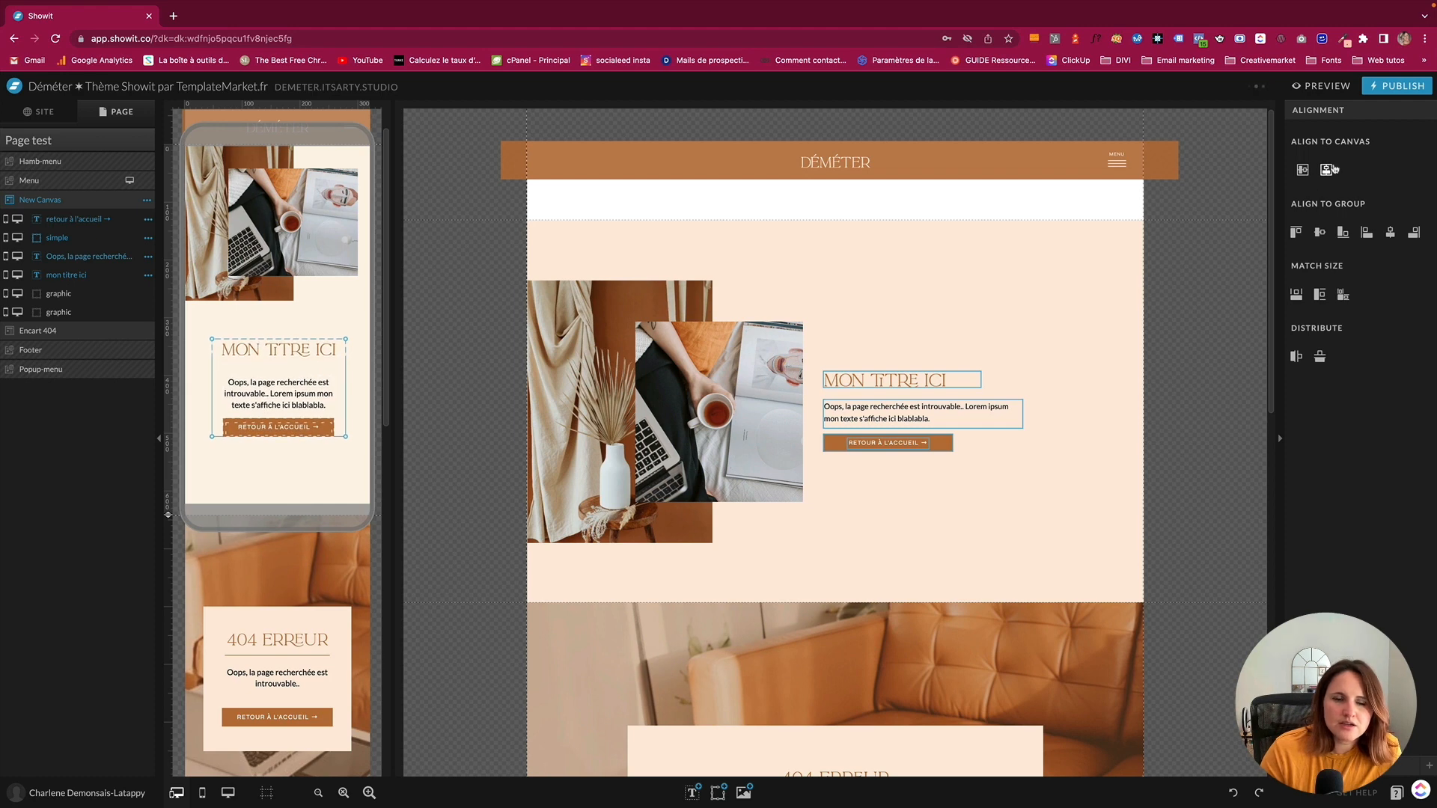
pyautogui.click(1327, 170)
# Move both photos and all the text together lower on the mobile canvas, leaving a gap beneath the header
pyautogui.moveTo(333, 484); pyautogui.dragTo(186, 181)
pyautogui.scroll(1, 258, 274)
pyautogui.moveTo(271, 270); pyautogui.dragTo(270, 289)
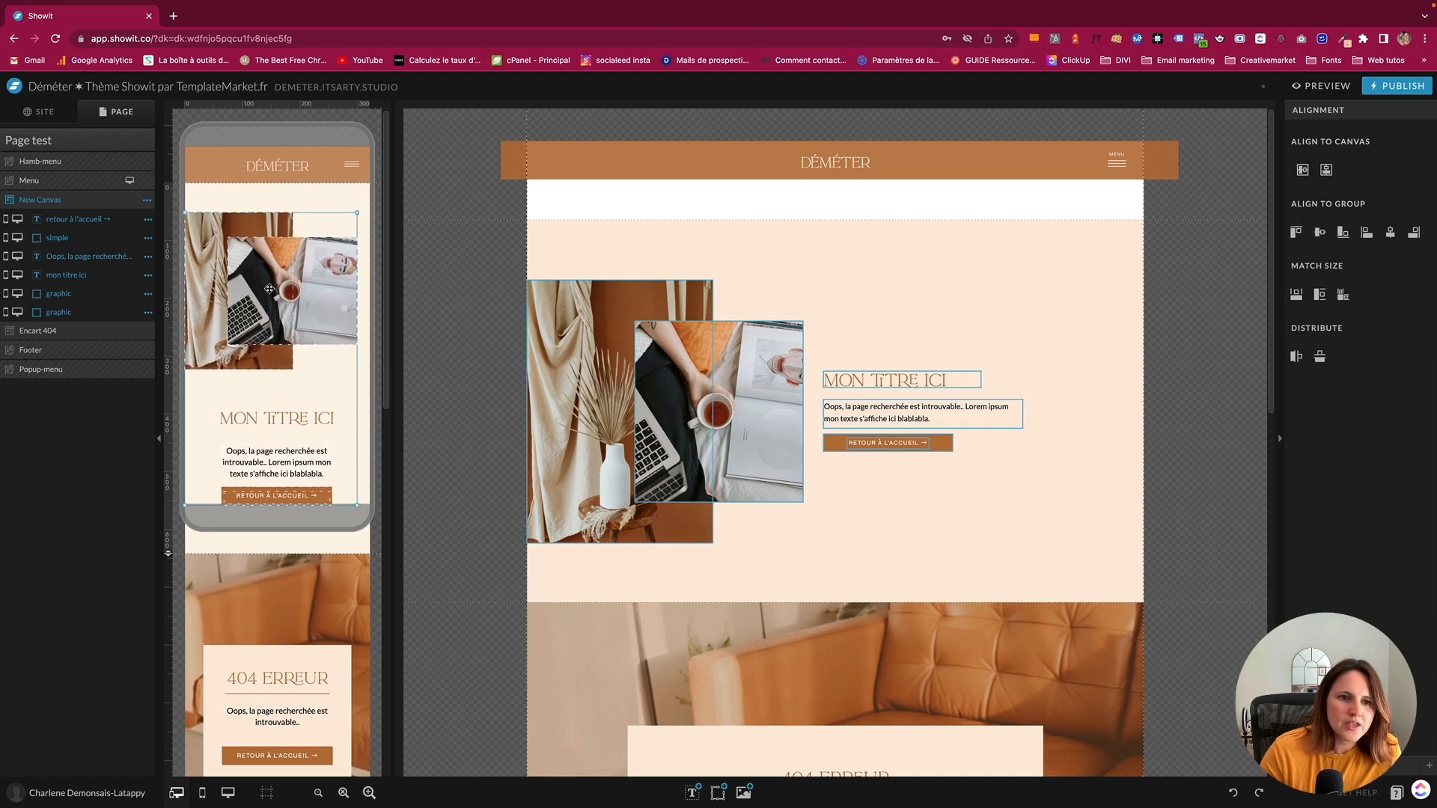
pyautogui.click(332, 196)
# Preview the test page on mobile and check the overlapping photos, title, paragraph and button
pyautogui.scroll(-3, 337, 233)
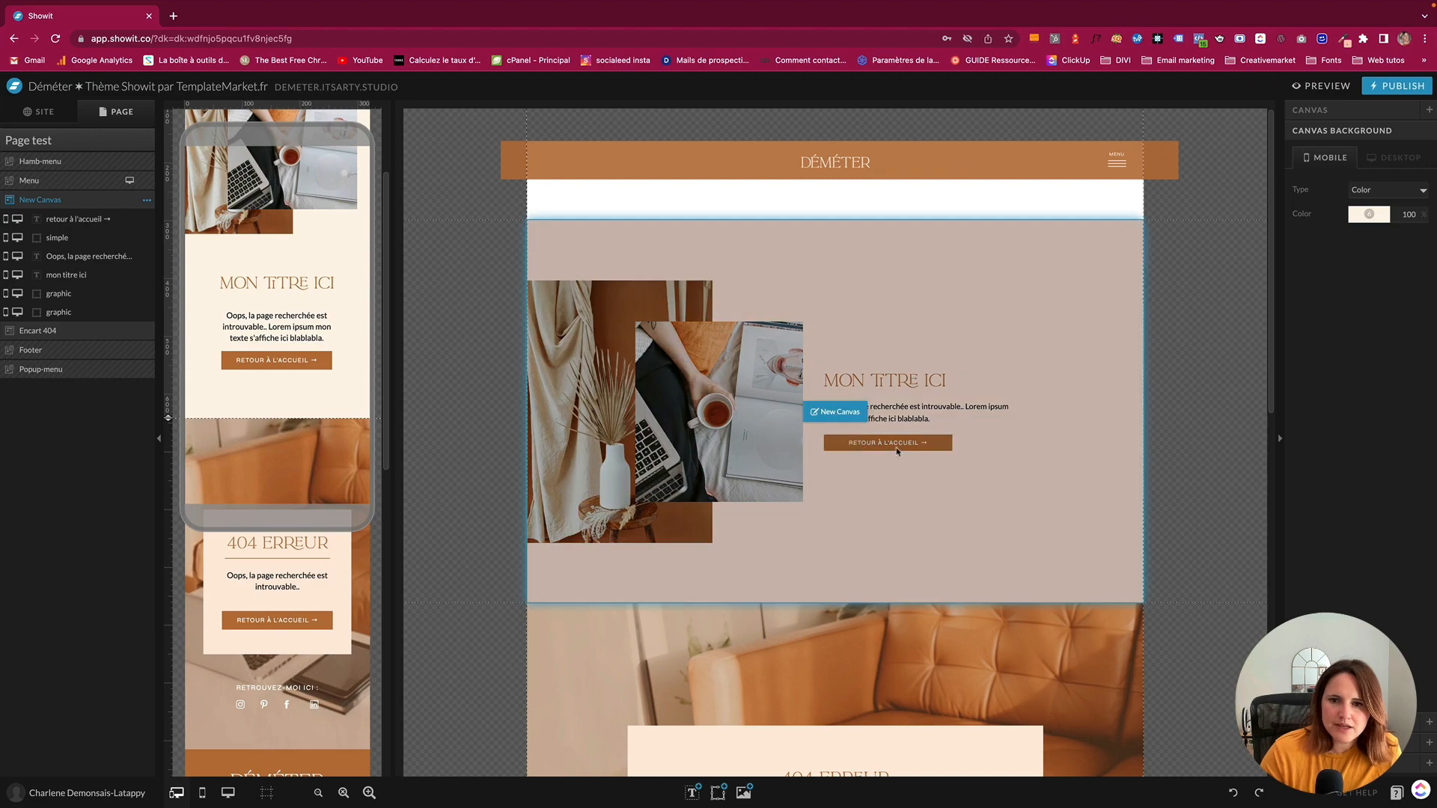
pyautogui.click(1327, 86)
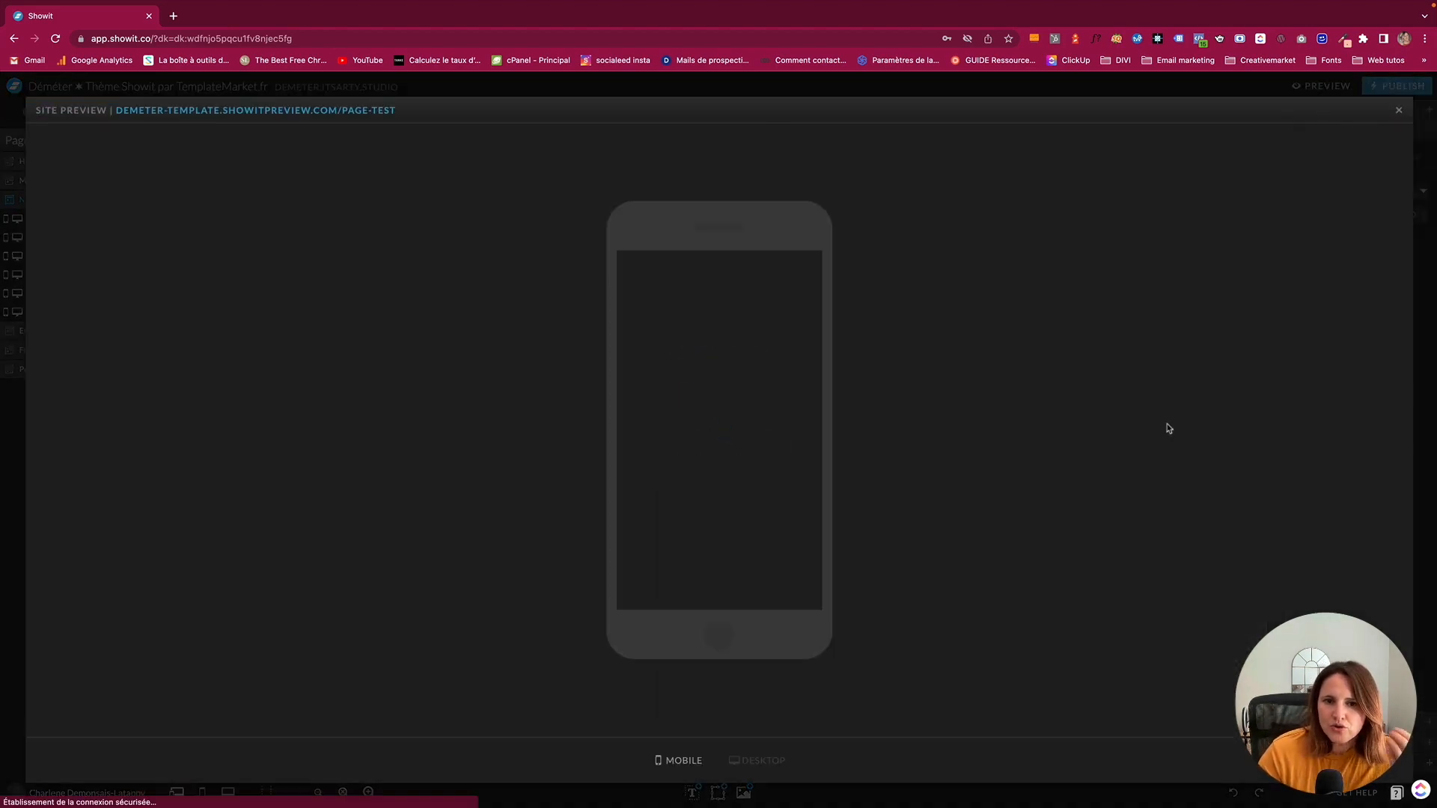
pyautogui.scroll(-2, 751, 513)
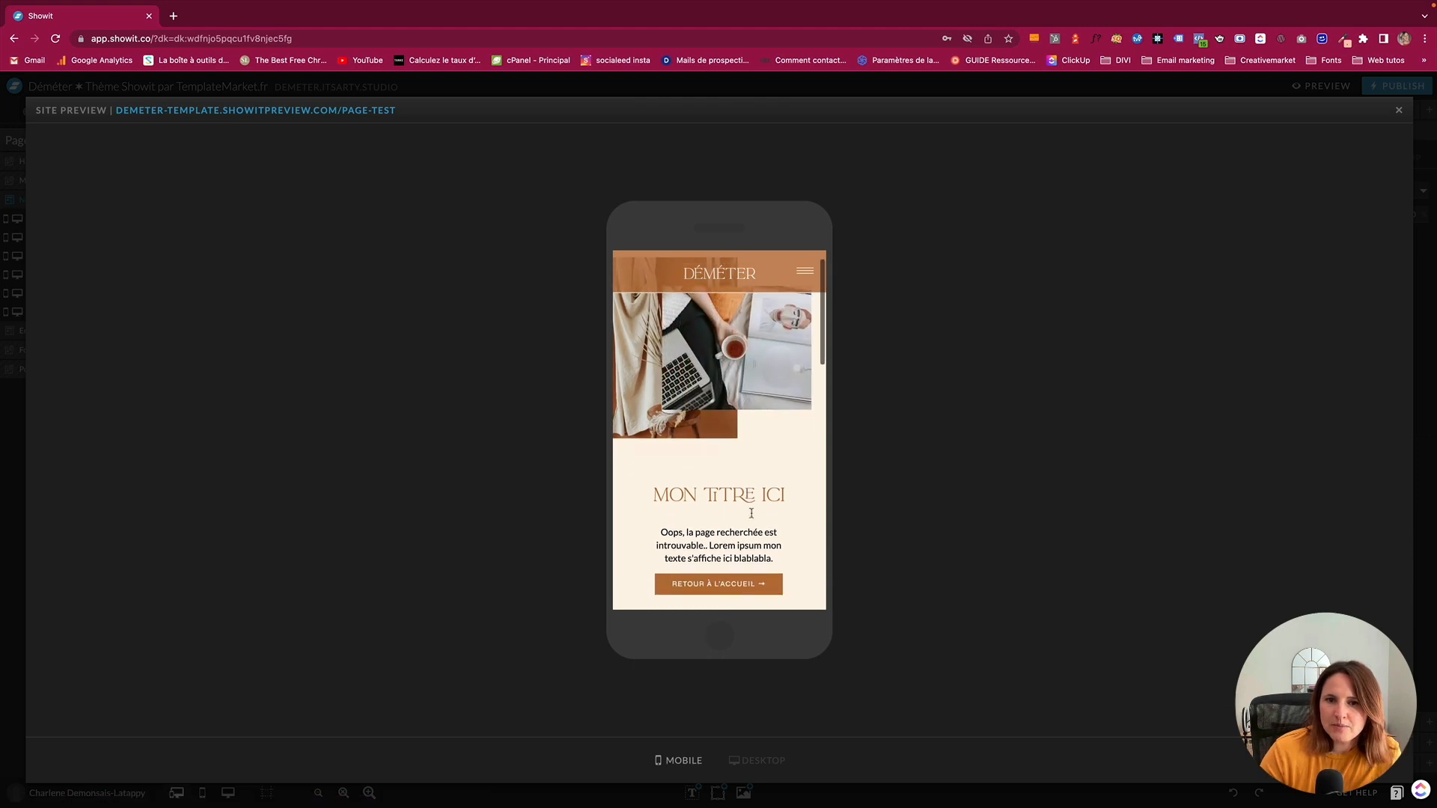
pyautogui.scroll(2, 731, 444)
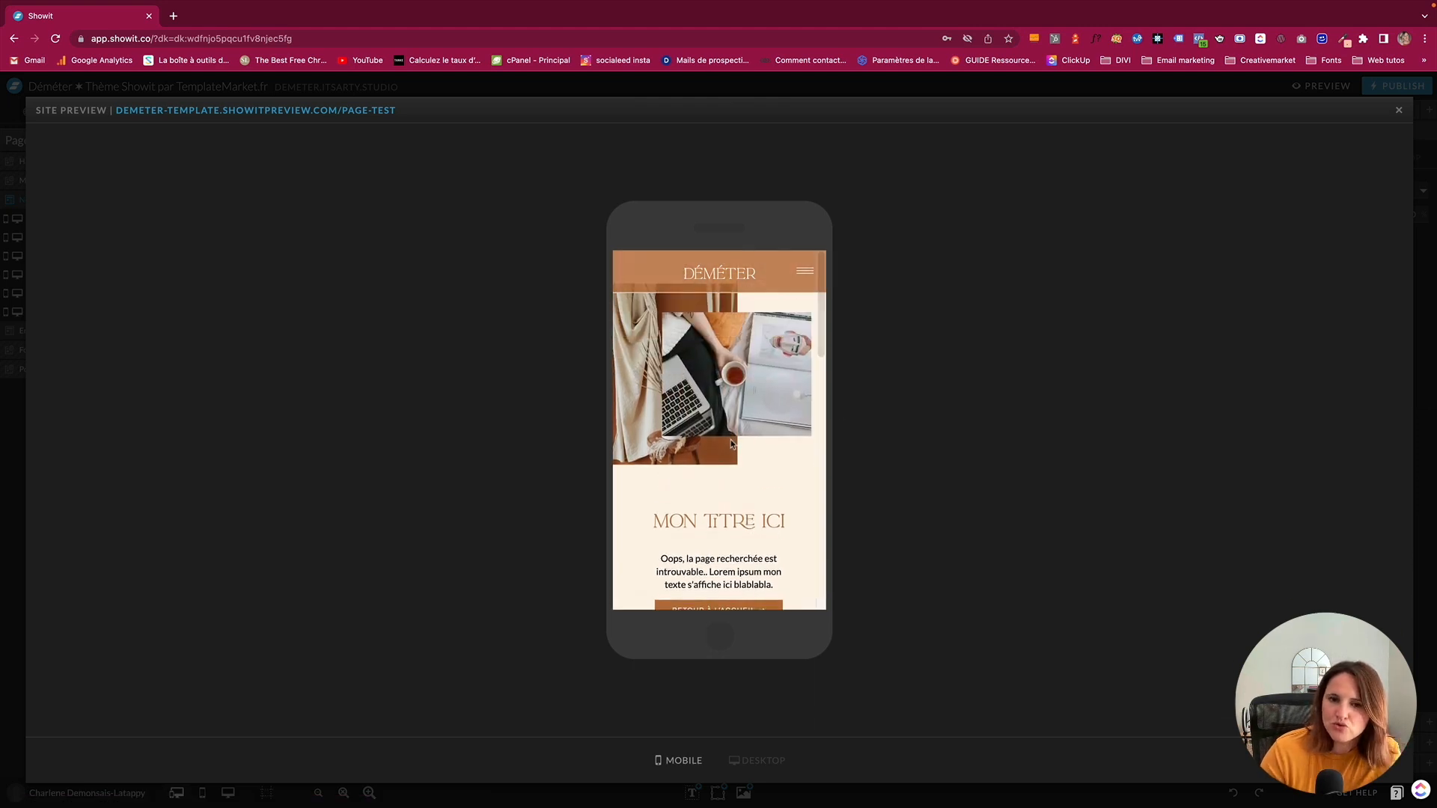
pyautogui.scroll(-2, 732, 449)
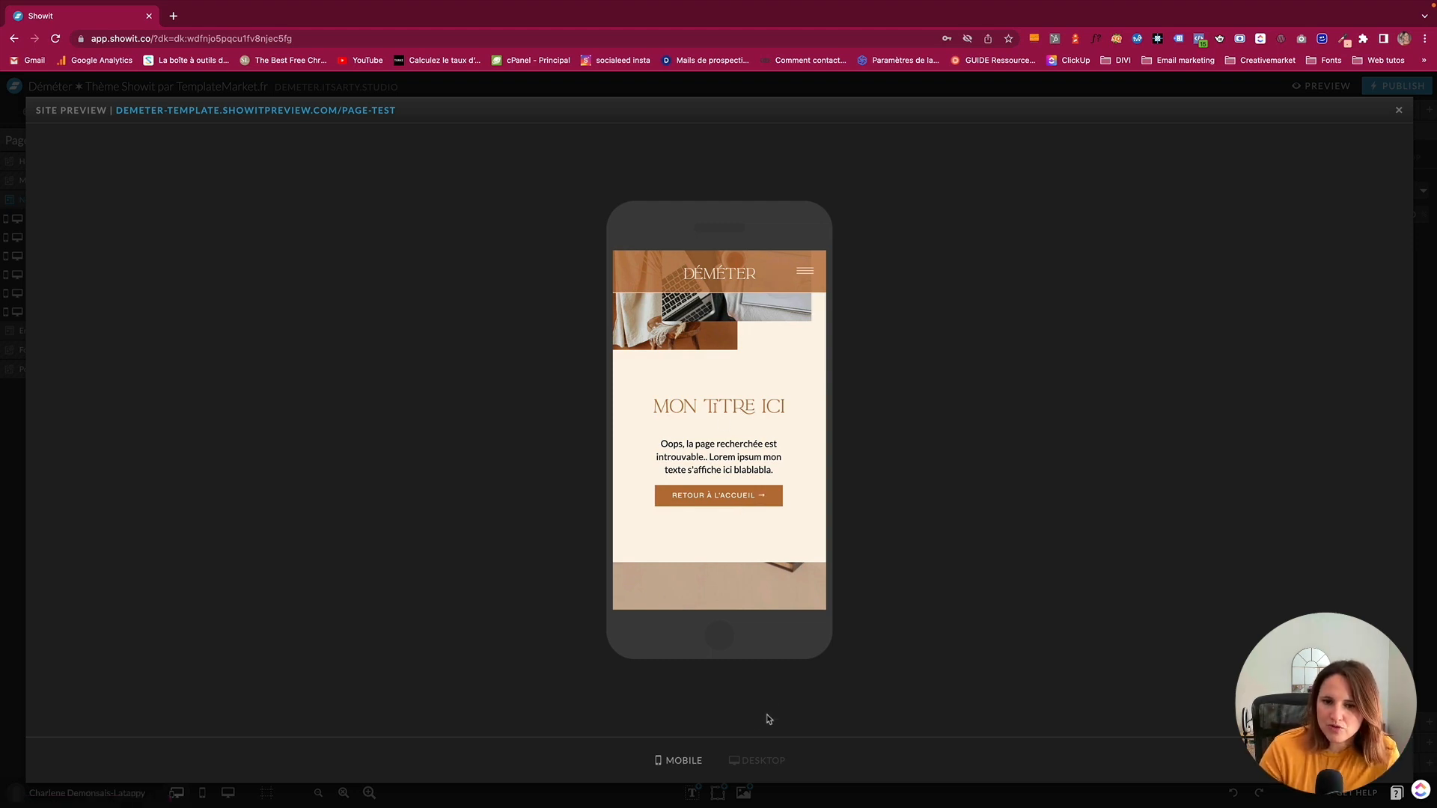
# Review the photo-and-text section in the desktop preview, and close the preview
pyautogui.click(753, 764)
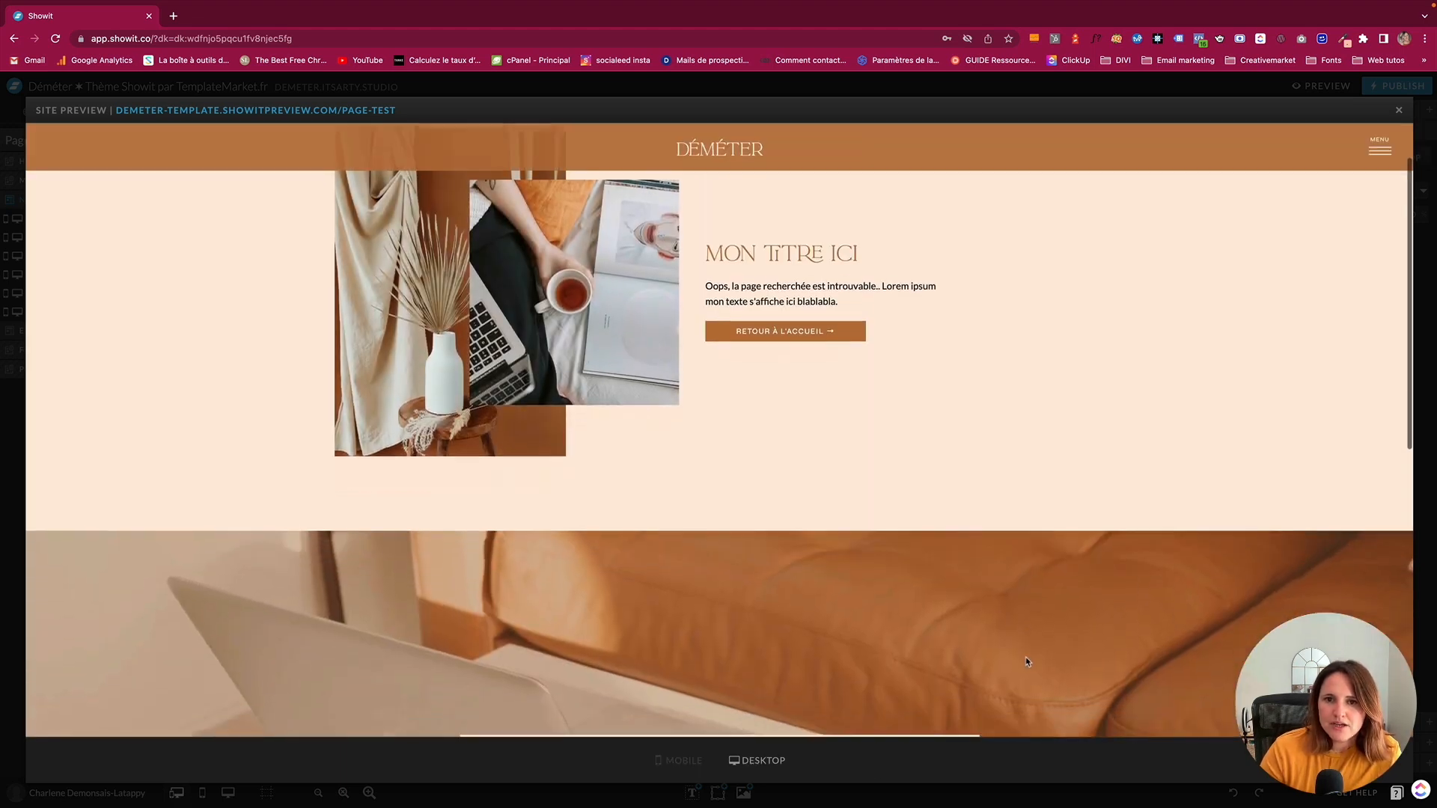
pyautogui.scroll(-2, 524, 300)
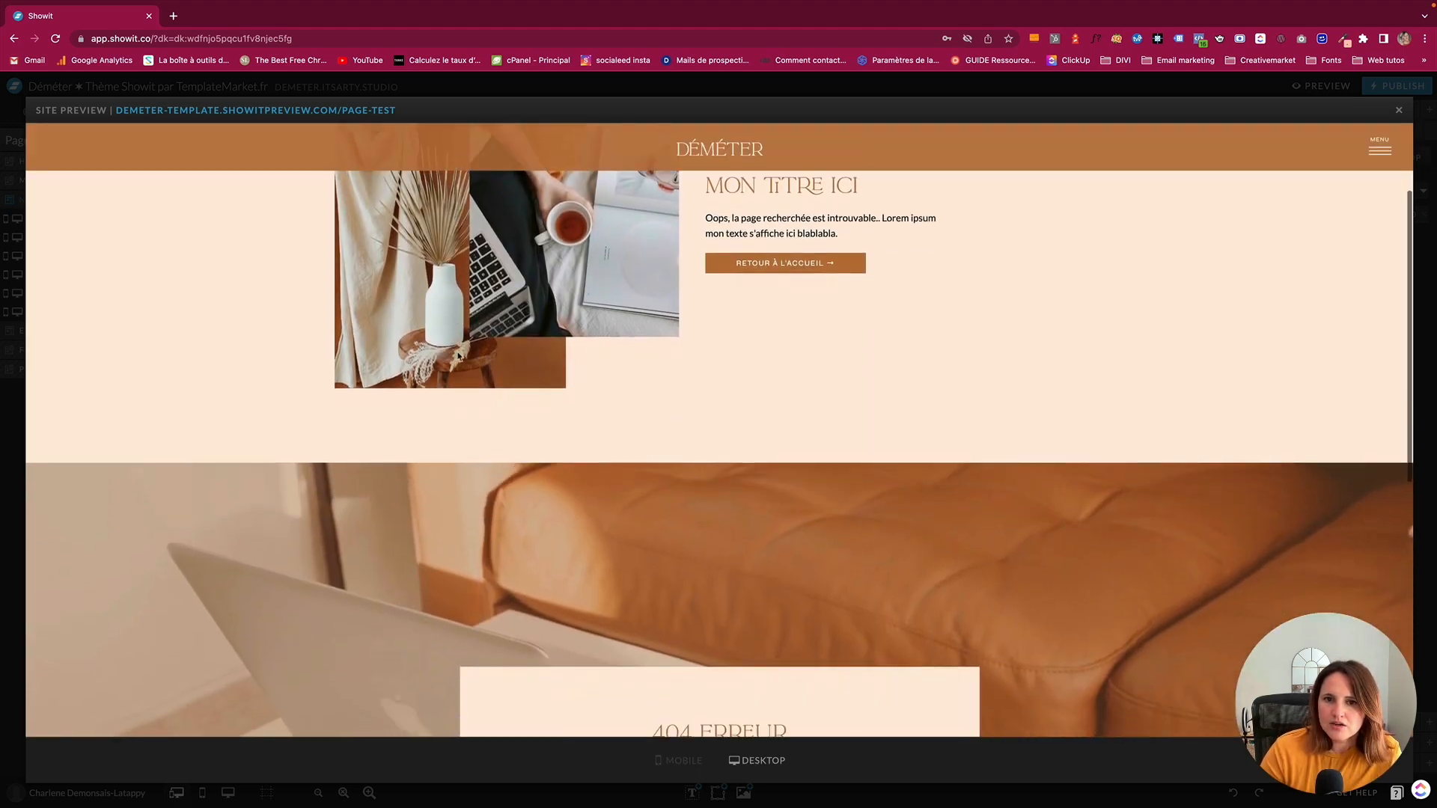
pyautogui.scroll(-5, 458, 357)
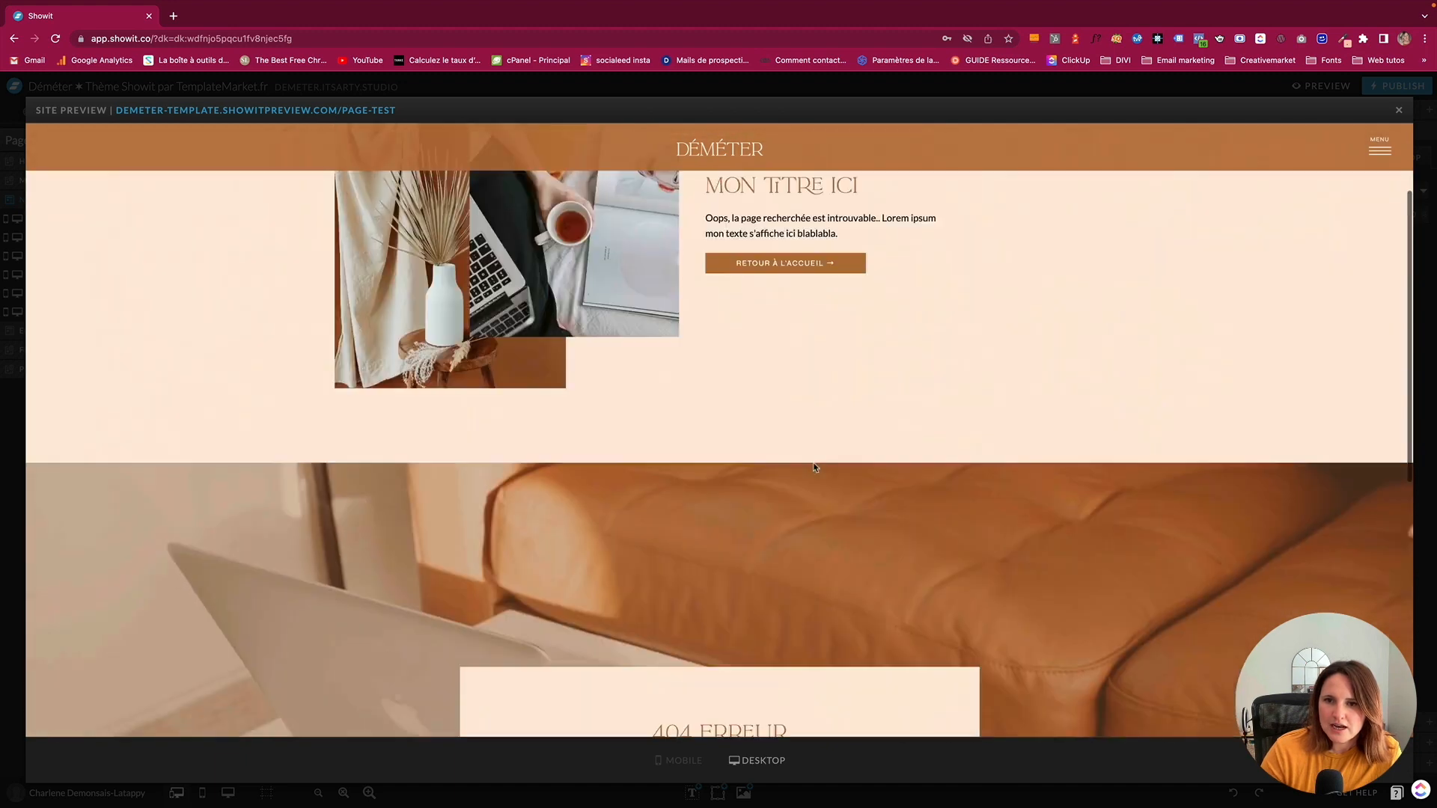
pyautogui.press('Escape')
# Show the site's page list and open the options for Page test
pyautogui.click(45, 111)
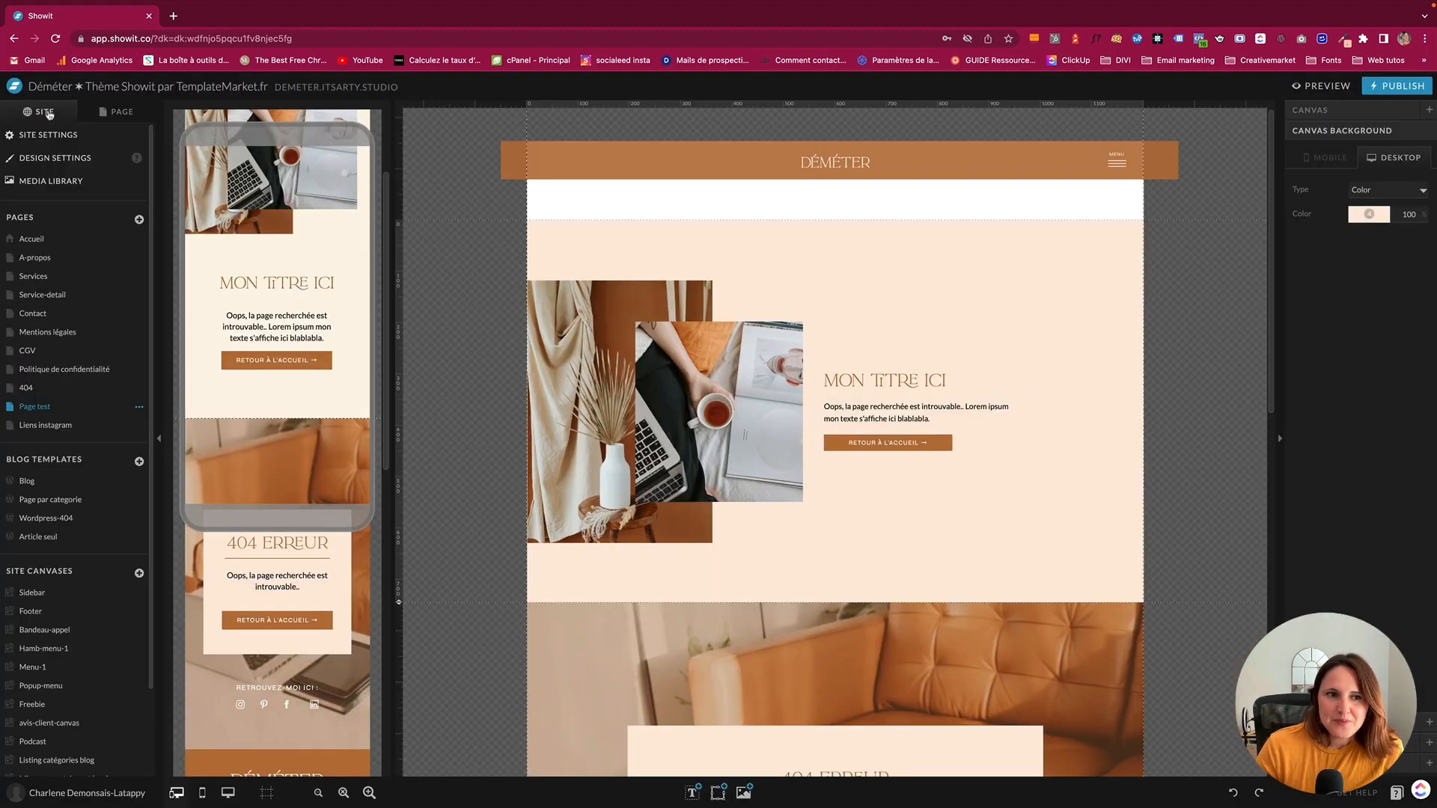
pyautogui.click(141, 408)
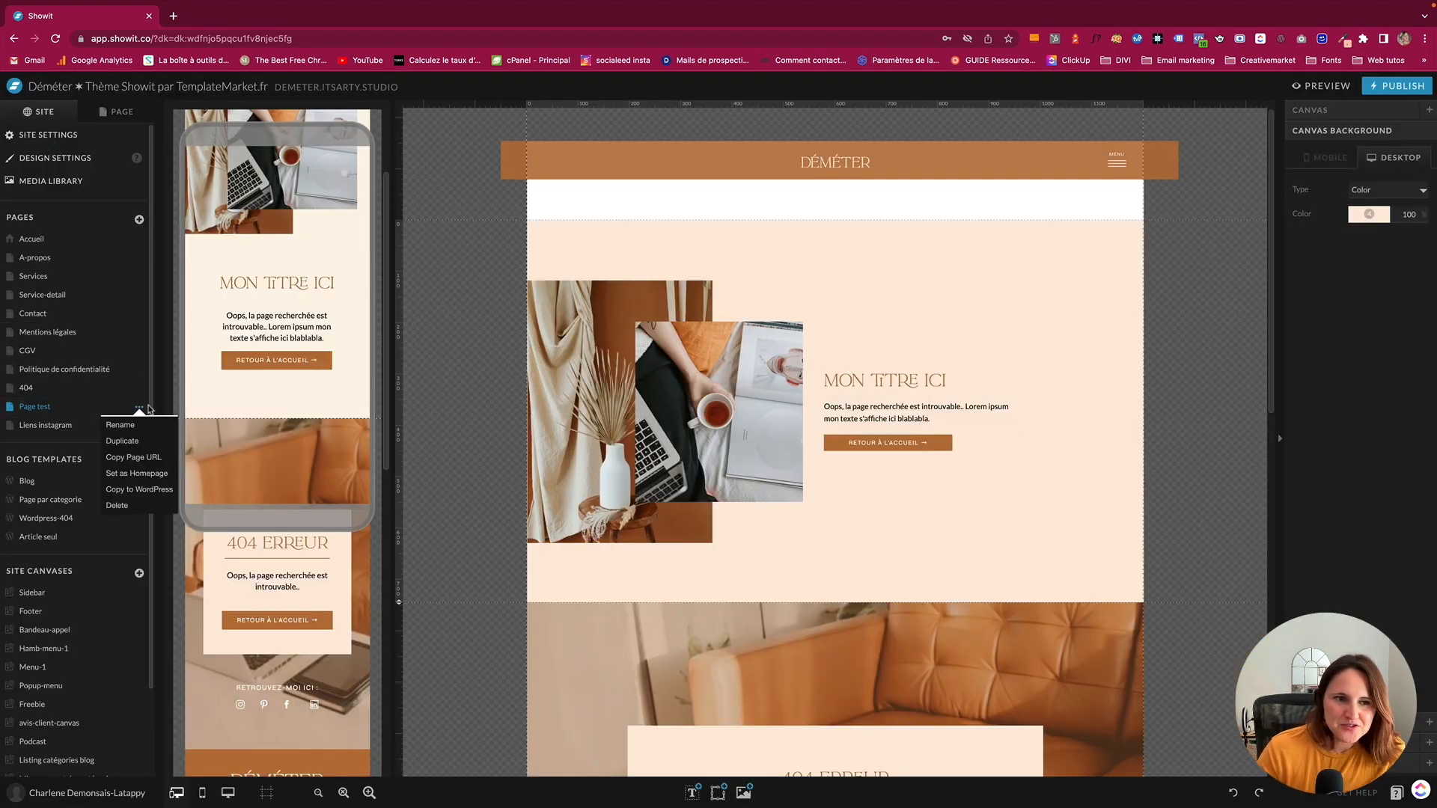